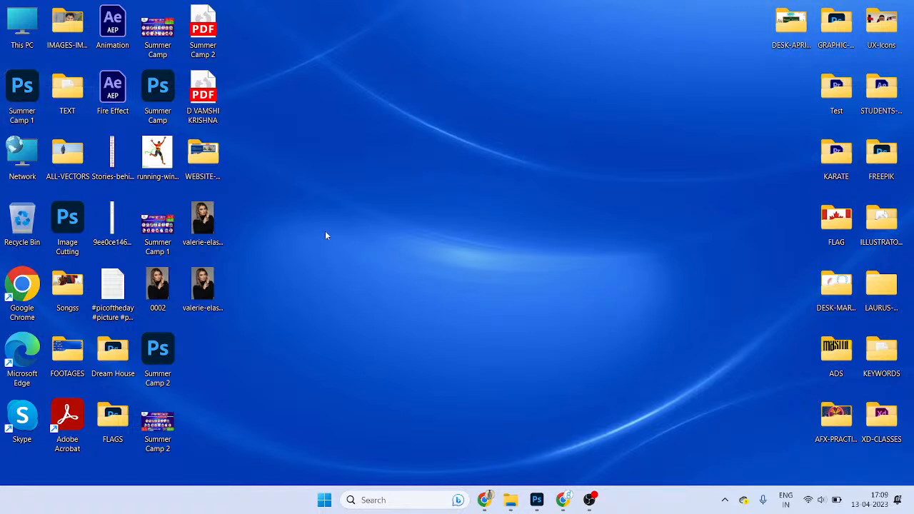
- Open Chrome and load the Figma website by typing 'fig' in the new tab's address bar
left_click(480, 504)
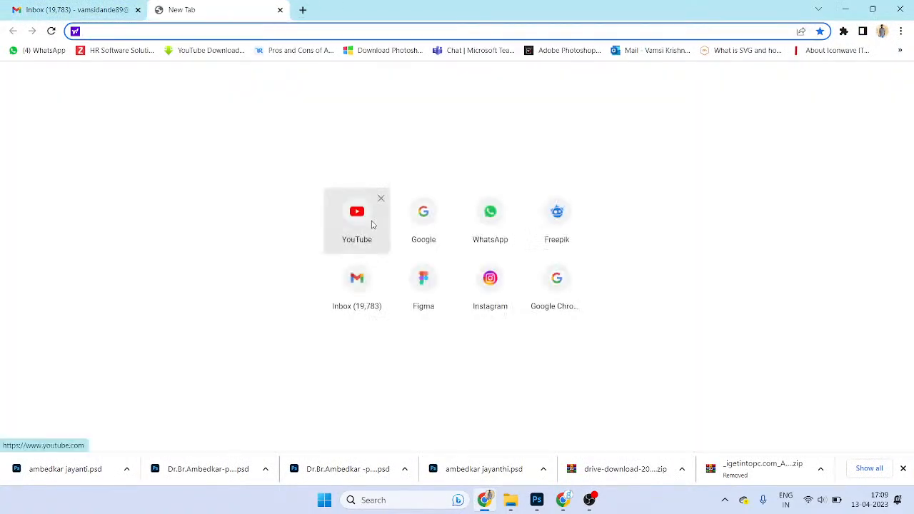
type("you")
key("BackSpace")
key("BackSpace")
key("BackSpace")
key("BackSpace")
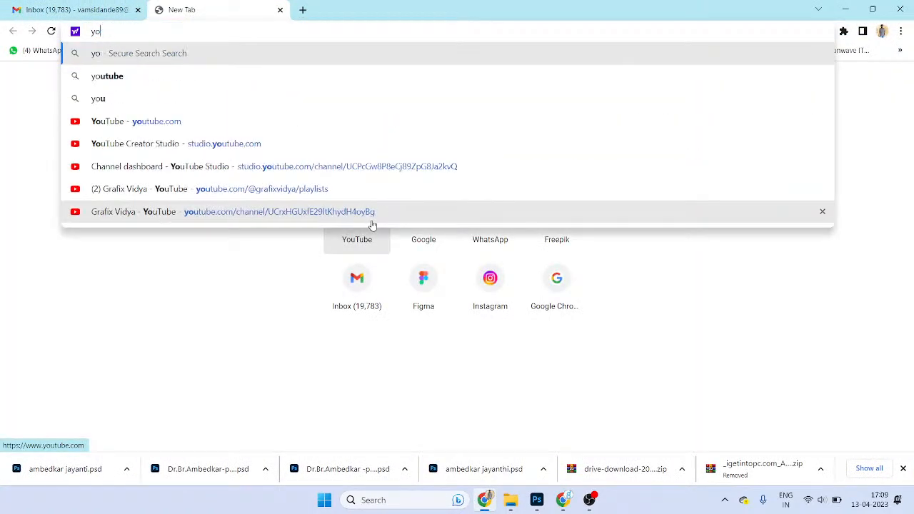
type("figma.com")
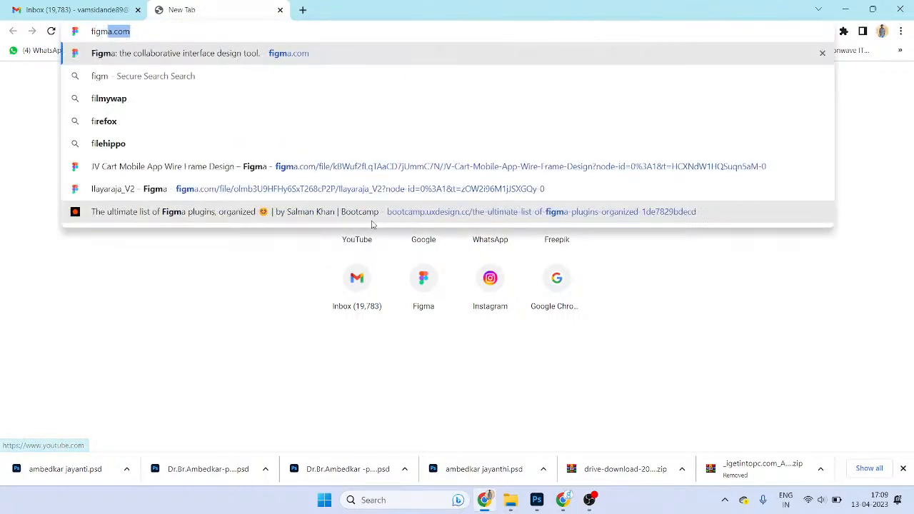
key("Return")
- Open the Untitled Figma file, inspect its News Letter frame, then close the Figma tab
left_click(83, 5)
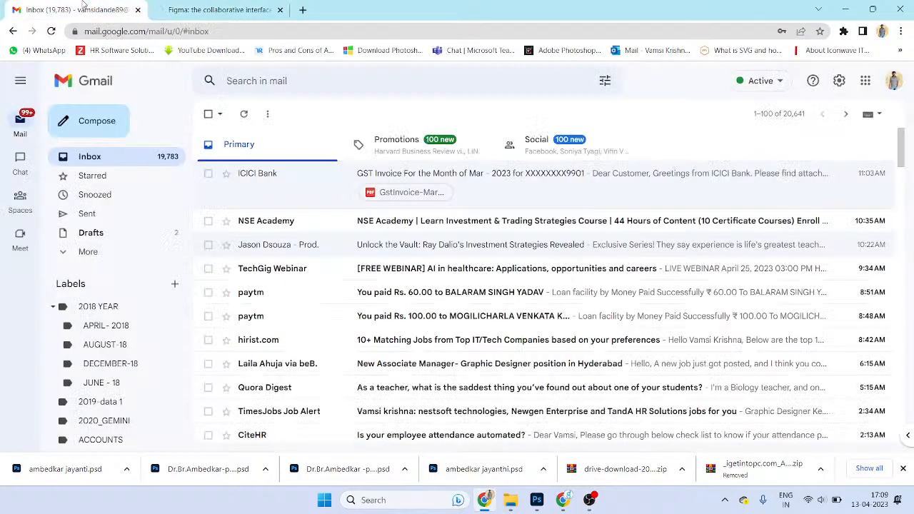
left_click(267, 6)
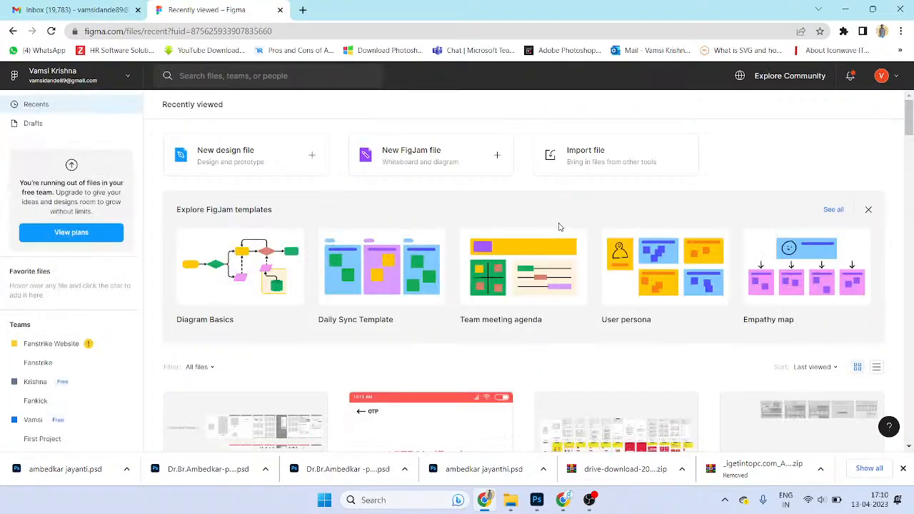
scroll(827, 315, "down", 10)
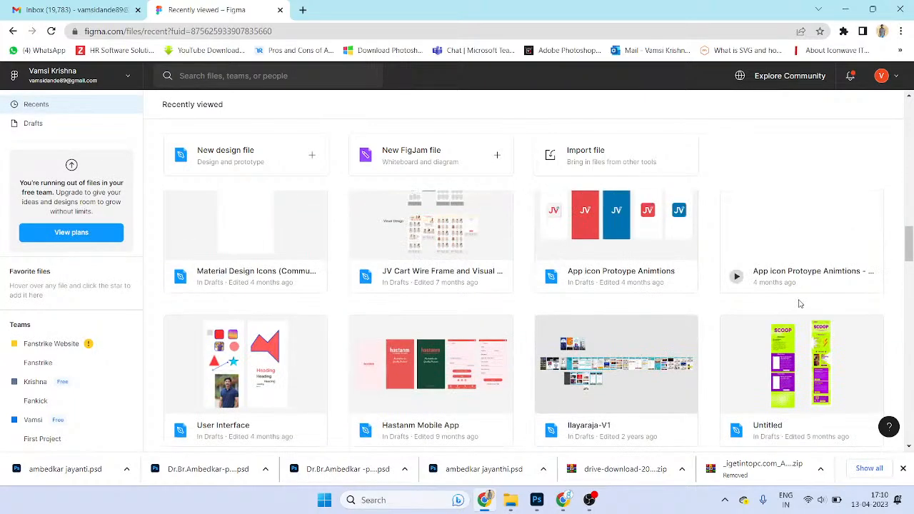
left_click(810, 364)
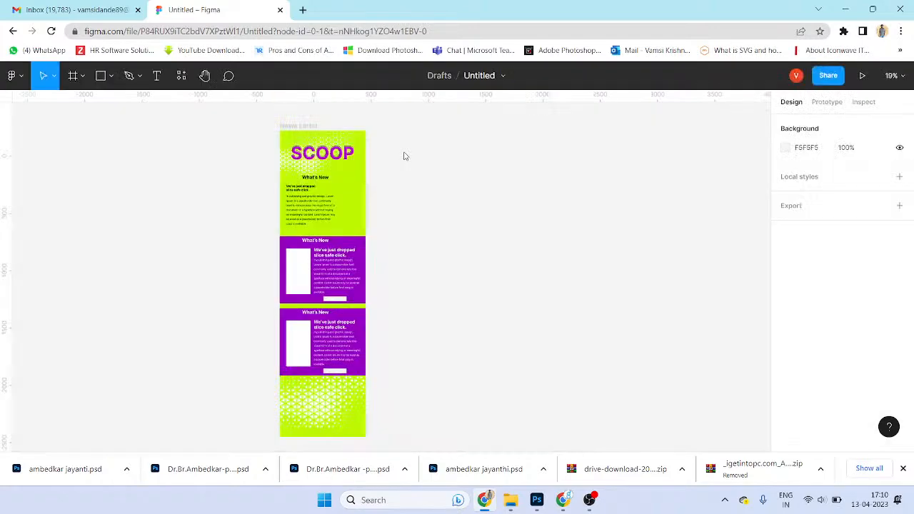
left_click(320, 136)
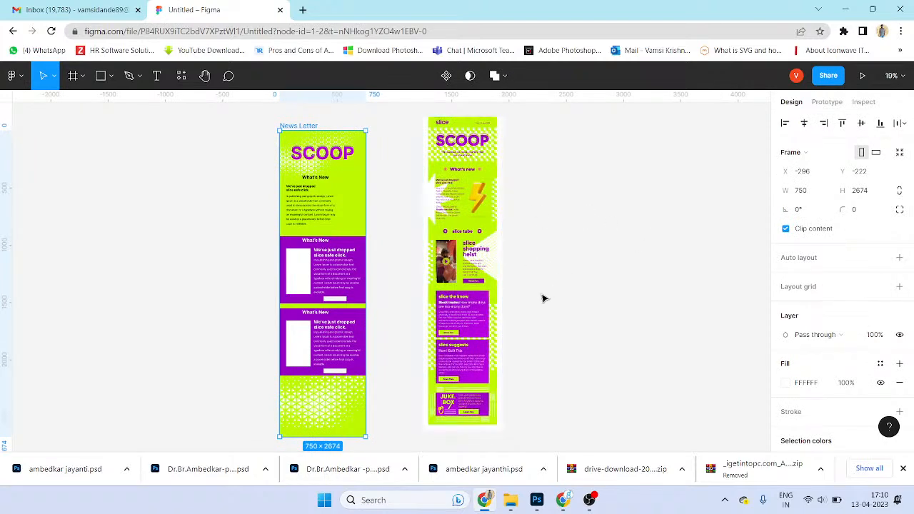
scroll(292, 151, "up", 1)
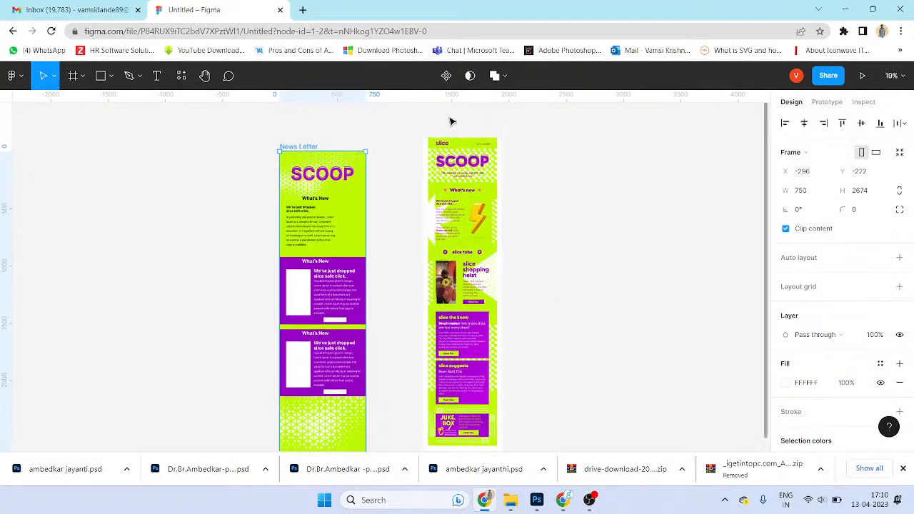
scroll(672, 229, "down", 5)
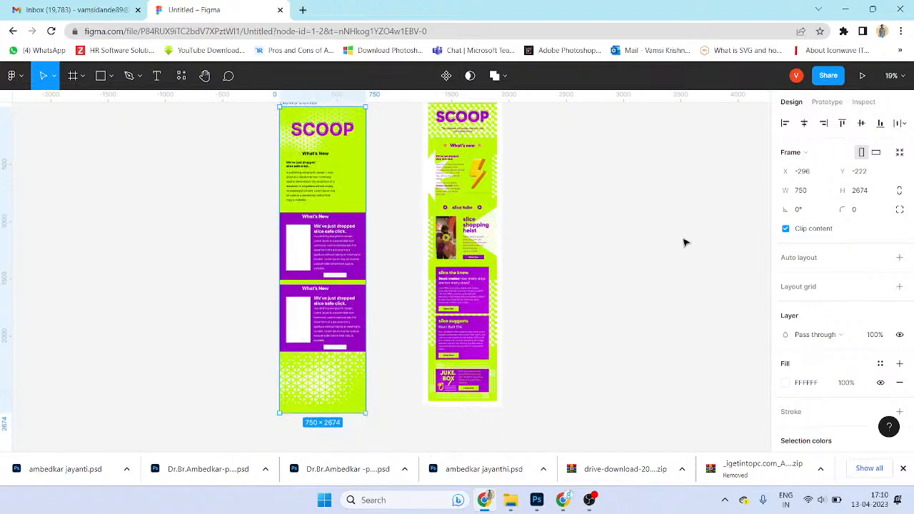
key("ctrl+w")
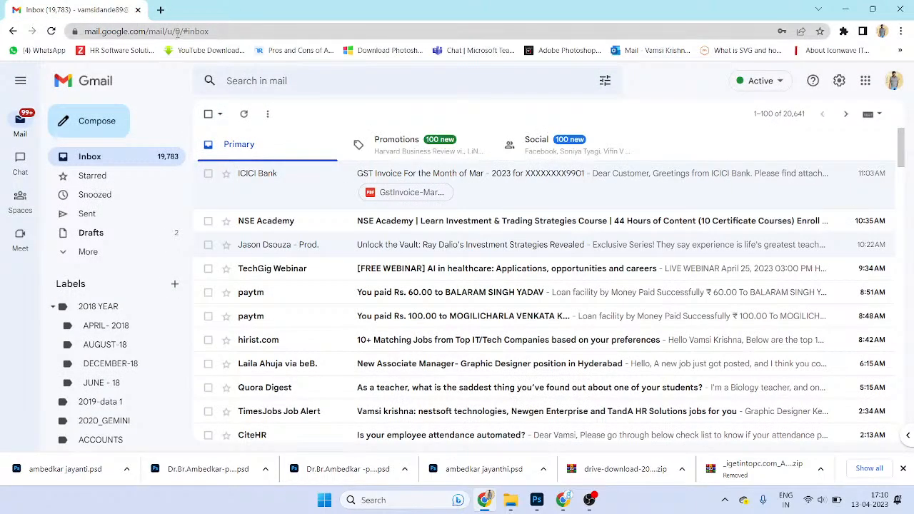
- Reopen the closed Figma tab, return to its drafts file list, then switch back to Gmail
key("ctrl+shift+t")
left_click(96, 12)
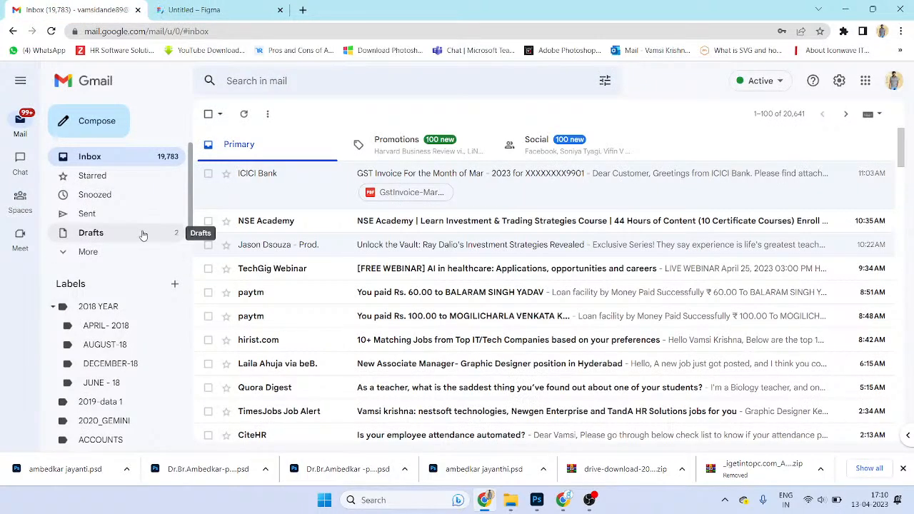
left_click(215, 10)
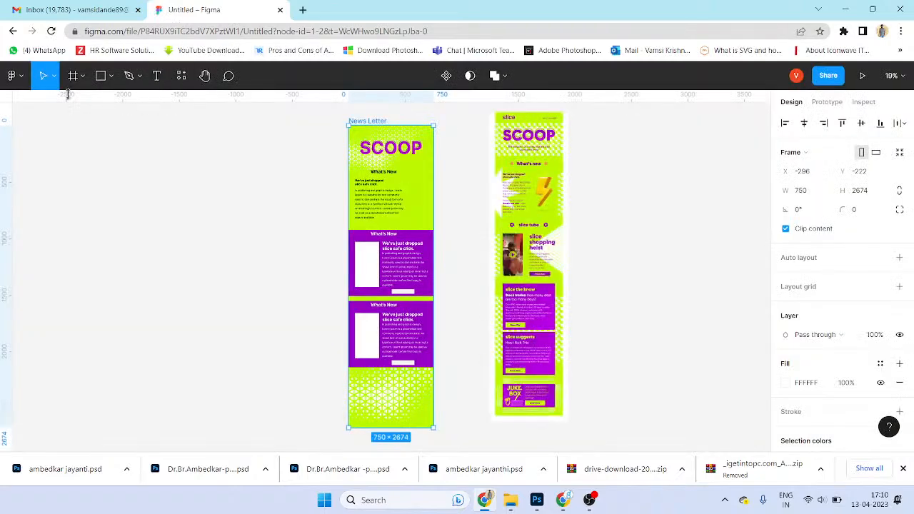
left_click(13, 75)
left_click(36, 102)
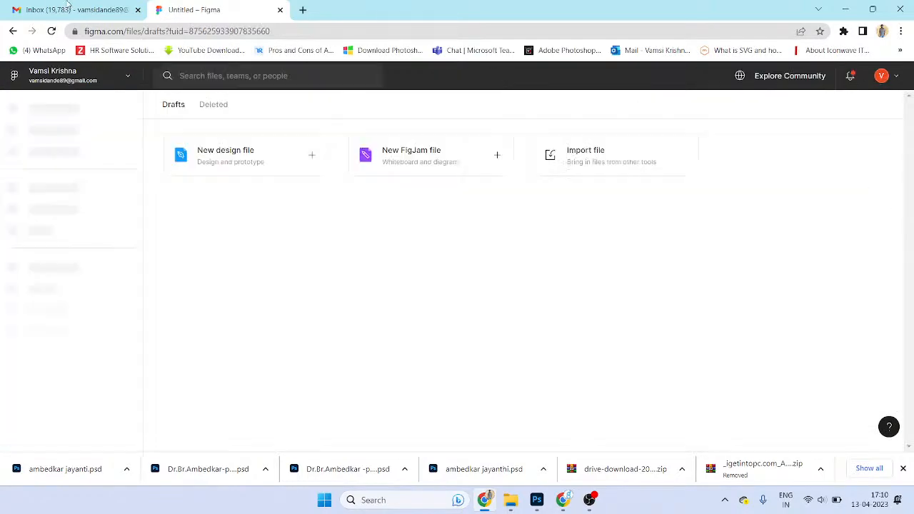
left_click(63, 10)
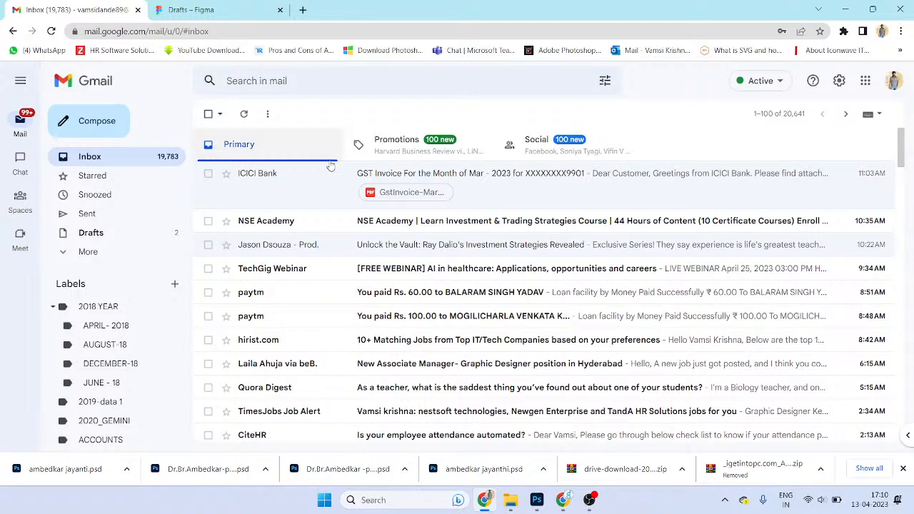
- Scroll the inbox and read through the CiteHR employee attendance email
scroll(334, 171, "down", 1)
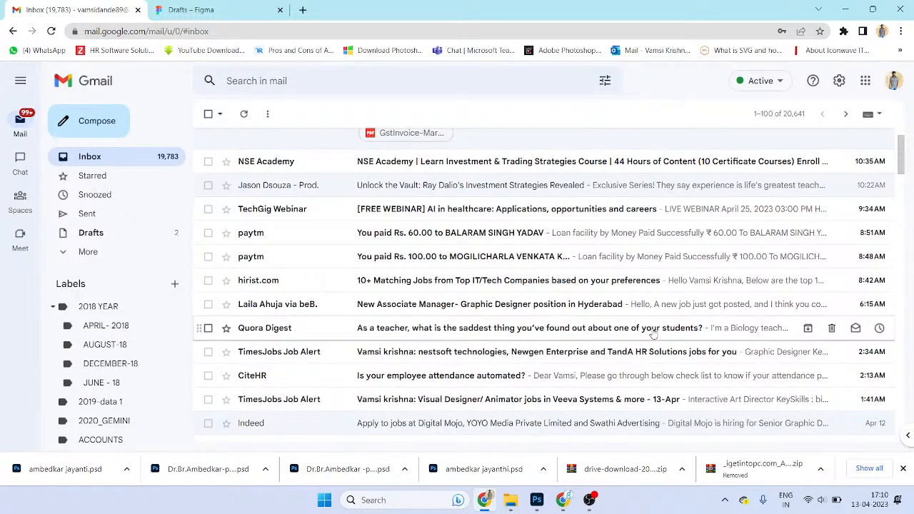
scroll(662, 245, "down", 3)
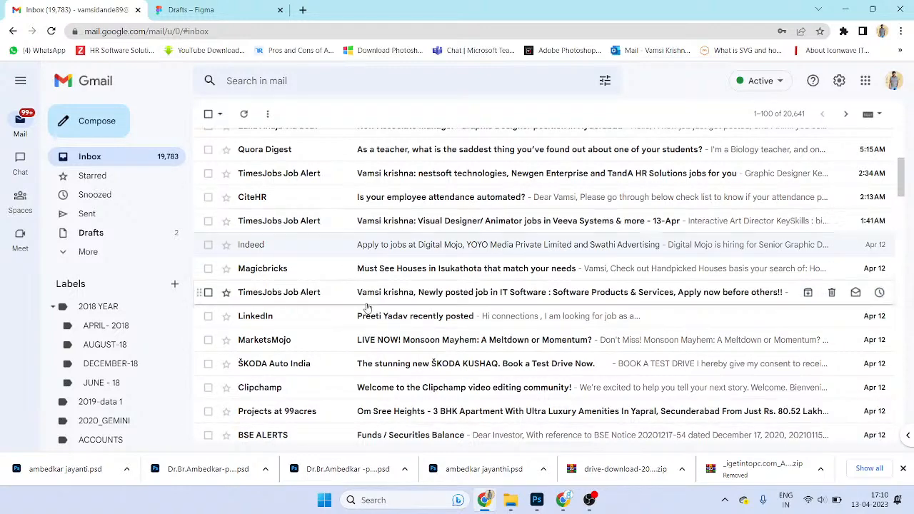
left_click(450, 197)
scroll(482, 286, "down", 10)
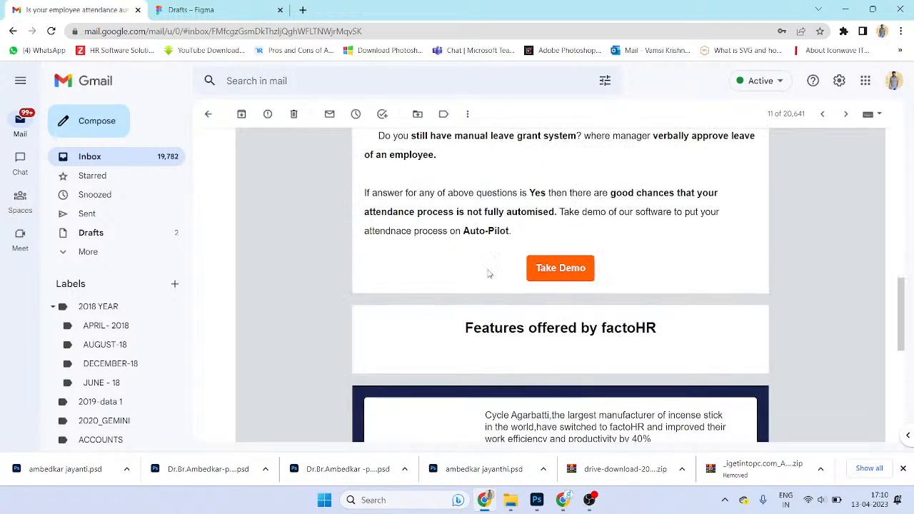
scroll(482, 286, "down", 10)
scroll(528, 329, "up", 9)
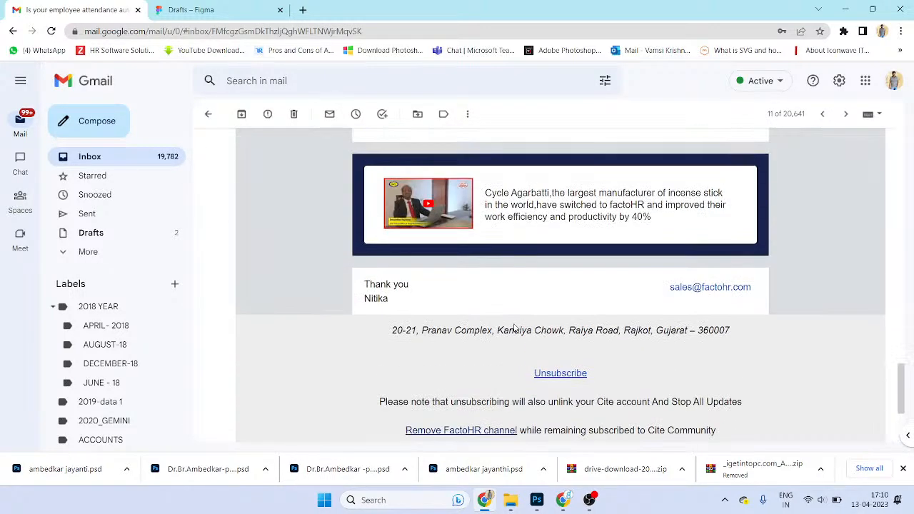
scroll(508, 316, "up", 3)
left_click(207, 114)
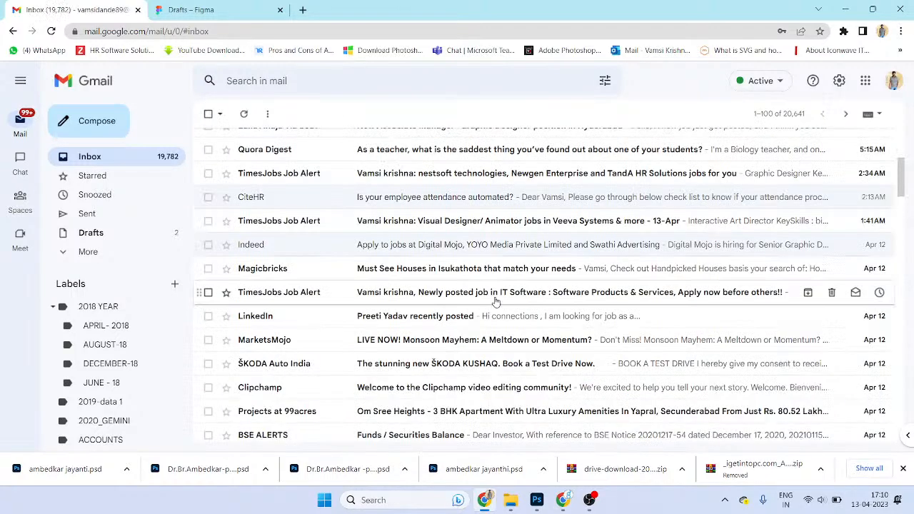
- Look through the Magicbricks houses email, then return to the inbox list
left_click(511, 268)
scroll(582, 317, "down", 5)
scroll(565, 300, "up", 6)
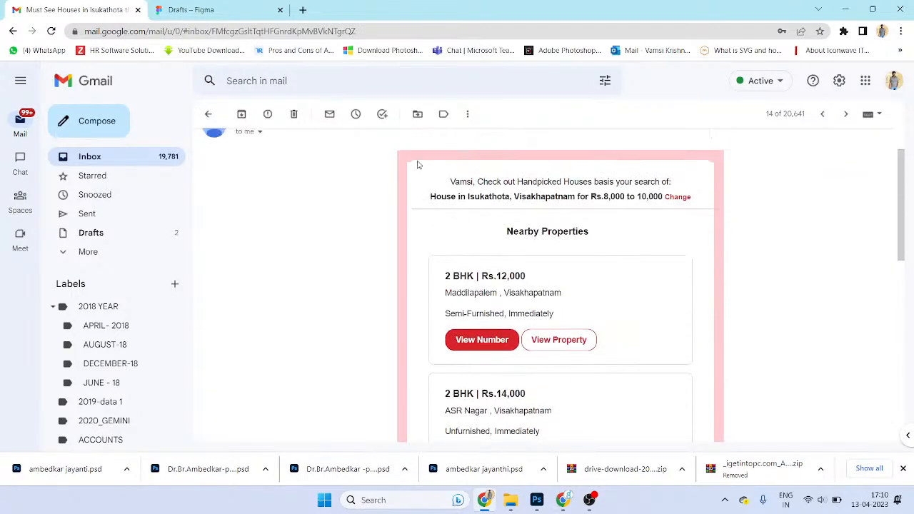
scroll(550, 378, "down", 4)
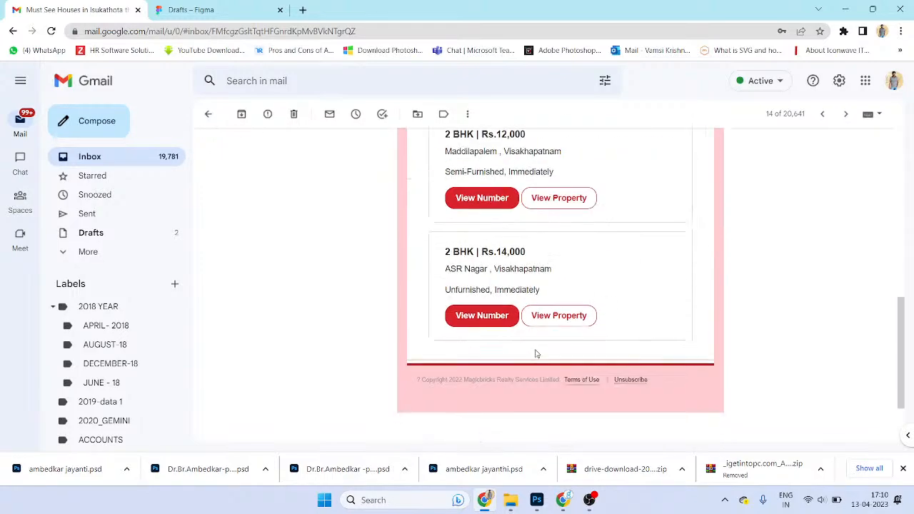
left_click(207, 114)
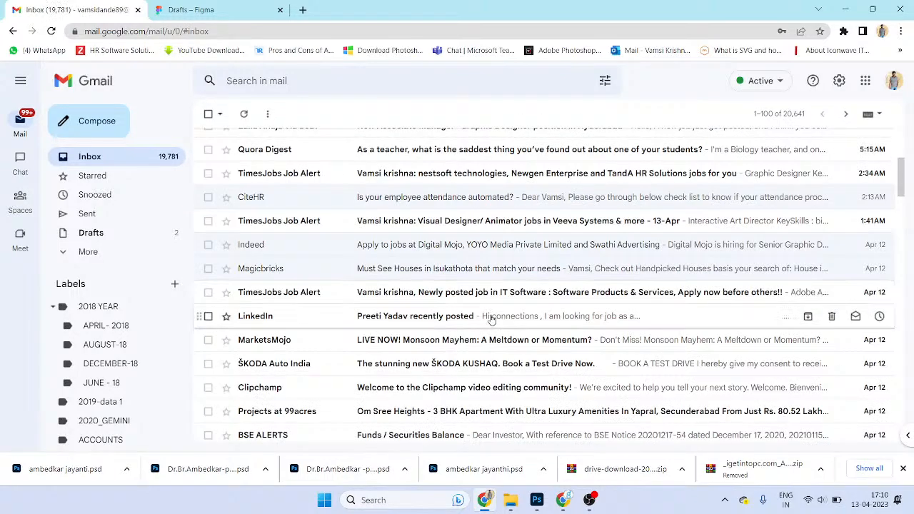
left_click(359, 81)
scroll(500, 250, "down", 4)
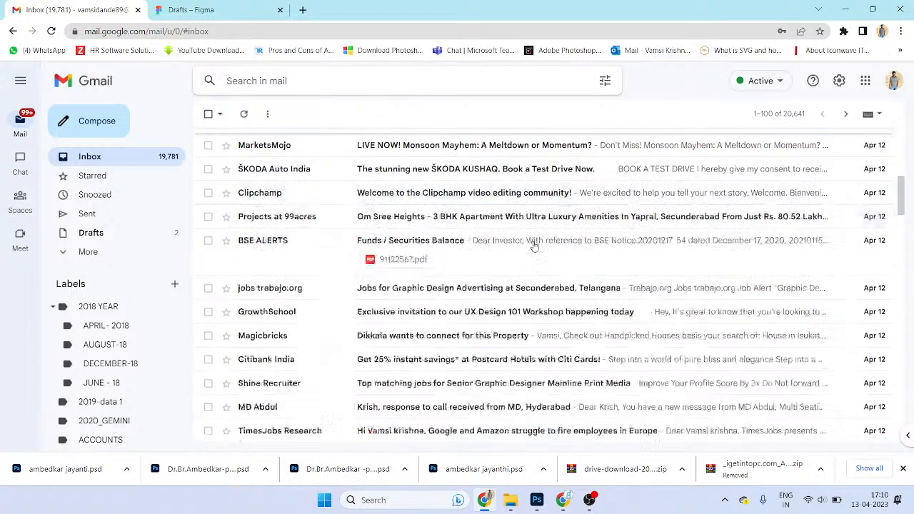
left_click(571, 257)
scroll(600, 285, "down", 5)
scroll(600, 286, "up", 5)
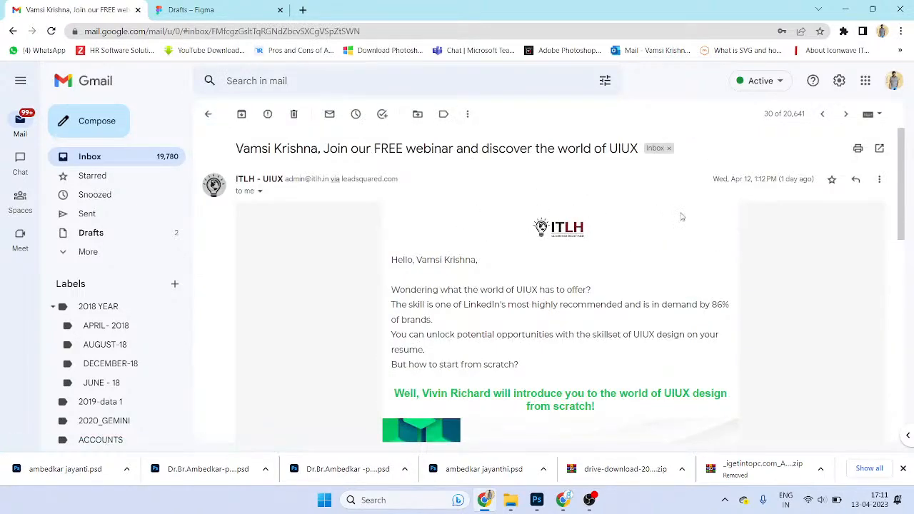
left_click_drag(731, 290, 793, 288)
scroll(759, 334, "down", 5)
left_click(763, 294)
left_click_drag(678, 258, 782, 284)
left_click_drag(705, 346, 766, 335)
left_click_drag(668, 338, 607, 265)
key("super+d")
- Open the saved webinar image in Photoshop, confirm 1200 × 1200 px, close it, and return to Gmail
left_click(541, 500)
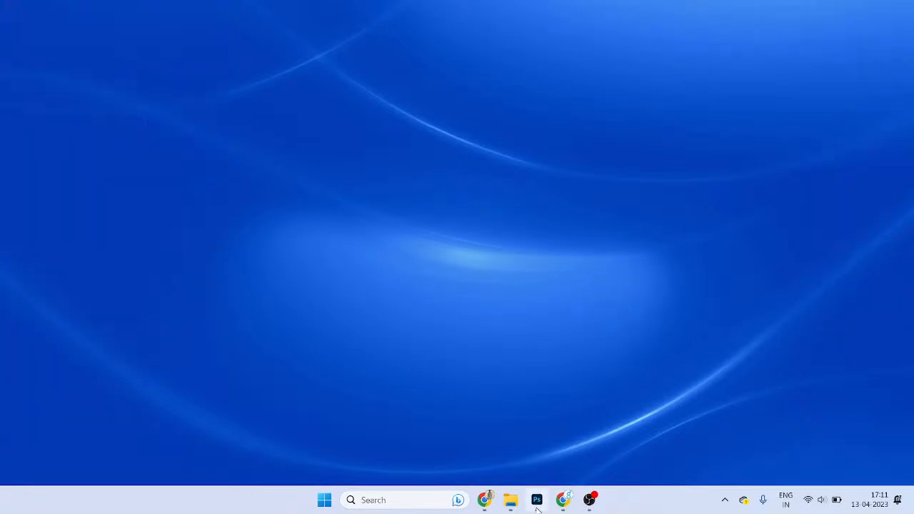
key("super+d")
key("super+d")
left_click_drag(611, 288, 510, 307)
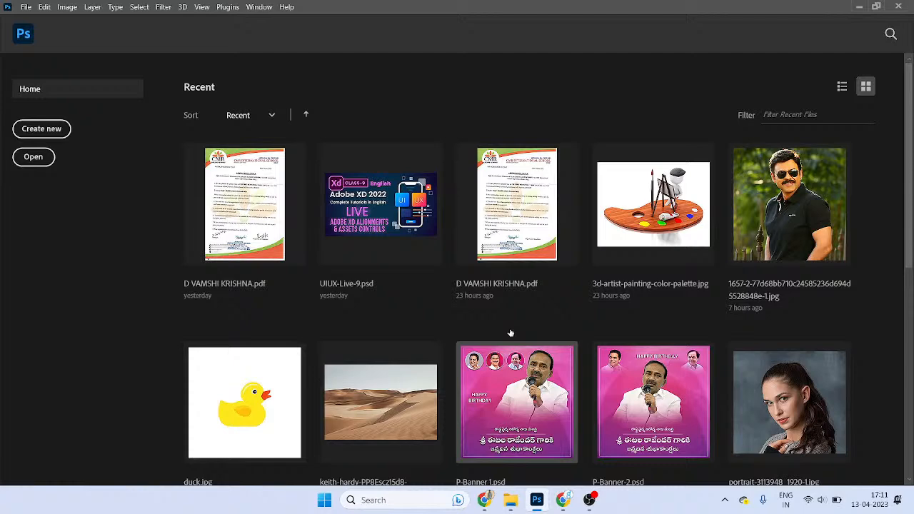
key("ctrl+alt+i")
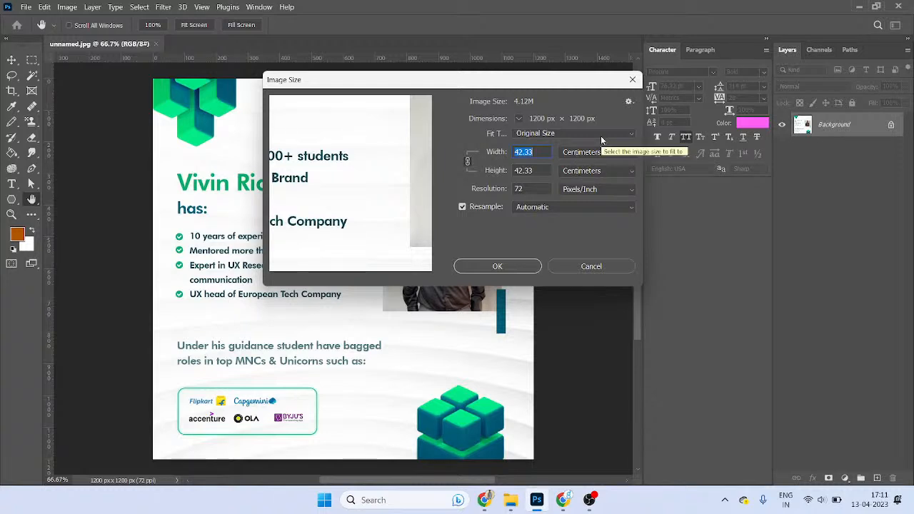
key("Escape")
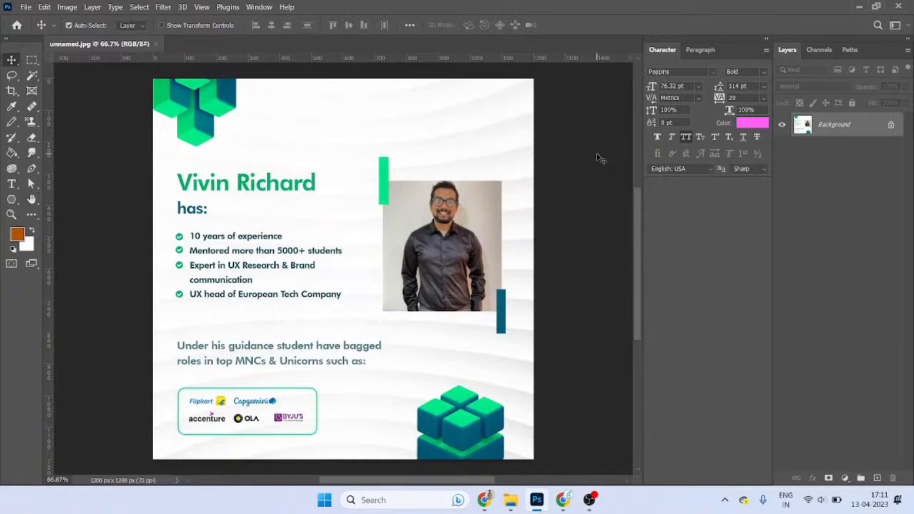
key("ctrl+w")
key("alt+Tab")
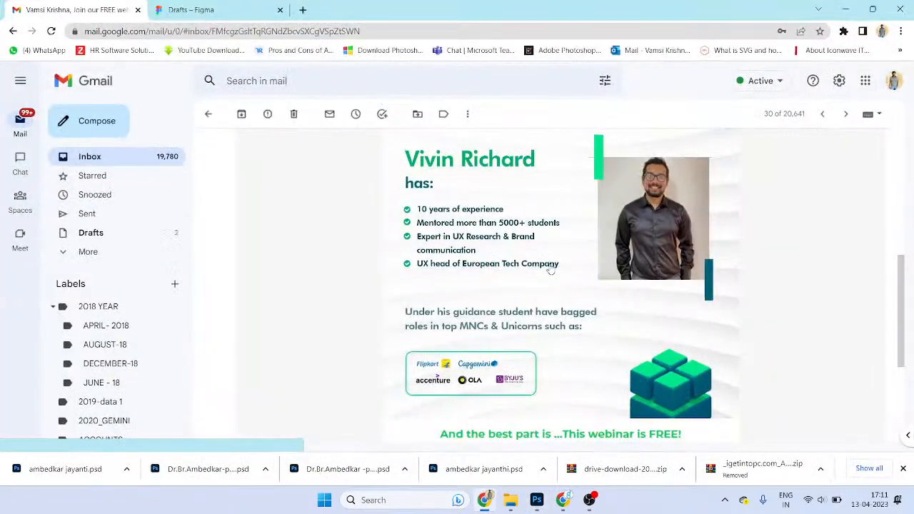
- Return to the inbox and skim the MicroVentures weekly recap email
scroll(619, 378, "down", 4)
scroll(572, 321, "up", 5)
scroll(573, 321, "up", 5)
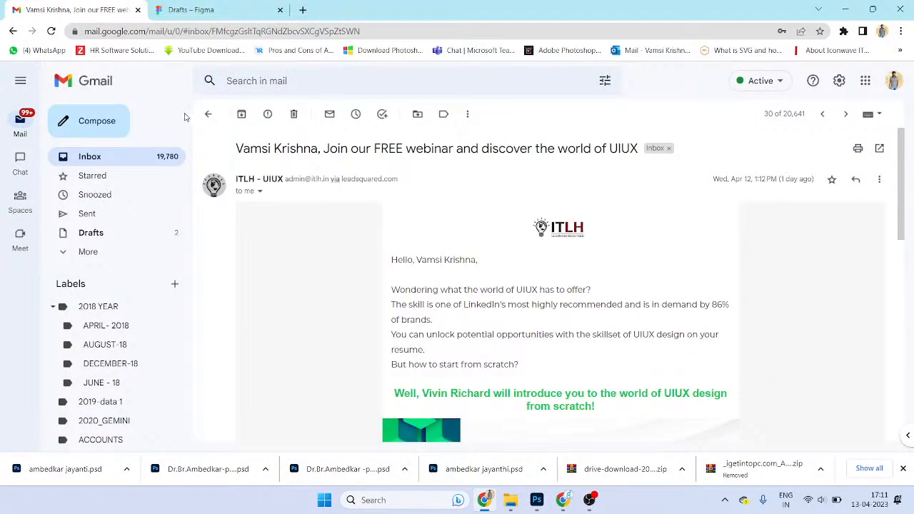
left_click(208, 114)
scroll(476, 289, "down", 1)
left_click(454, 245)
scroll(567, 275, "down", 10)
scroll(569, 287, "down", 15)
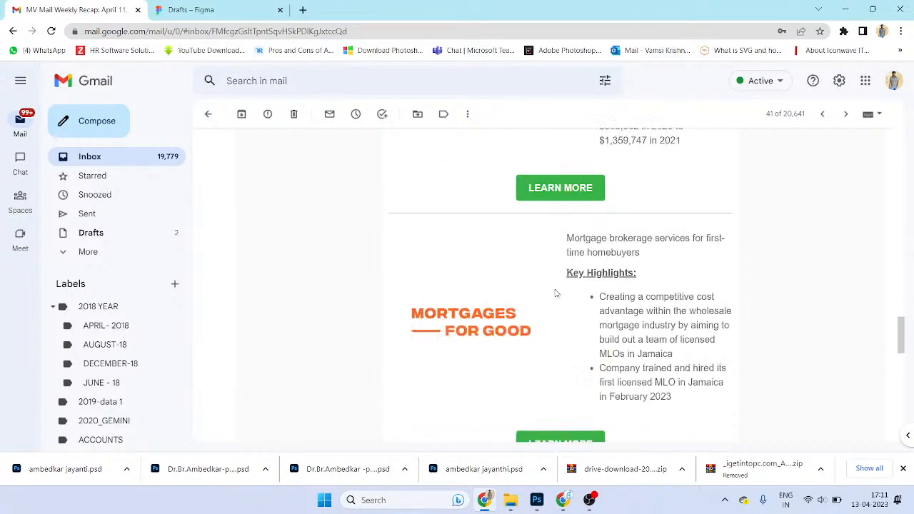
left_click(208, 114)
- Skim the Google security alert, Google Pay electricity bill and Simply Wall St sale emails
left_click(500, 292)
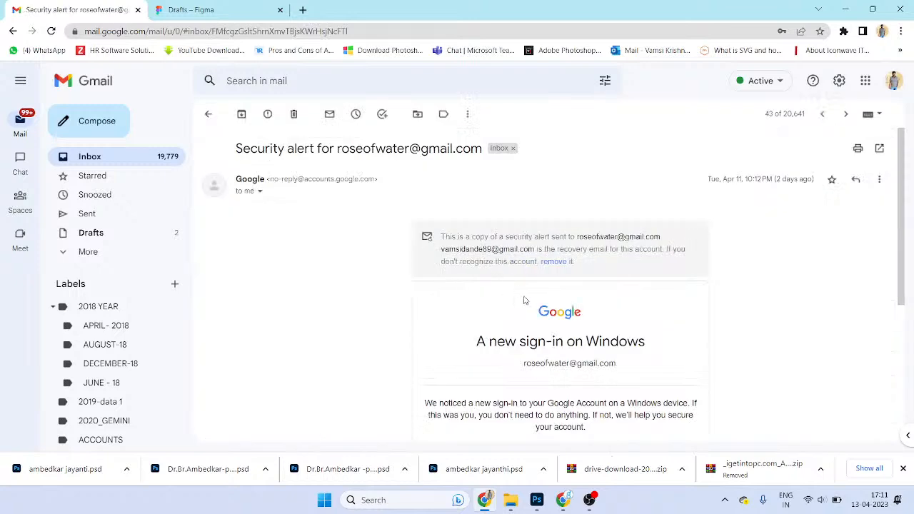
scroll(561, 285, "down", 3)
left_click(208, 114)
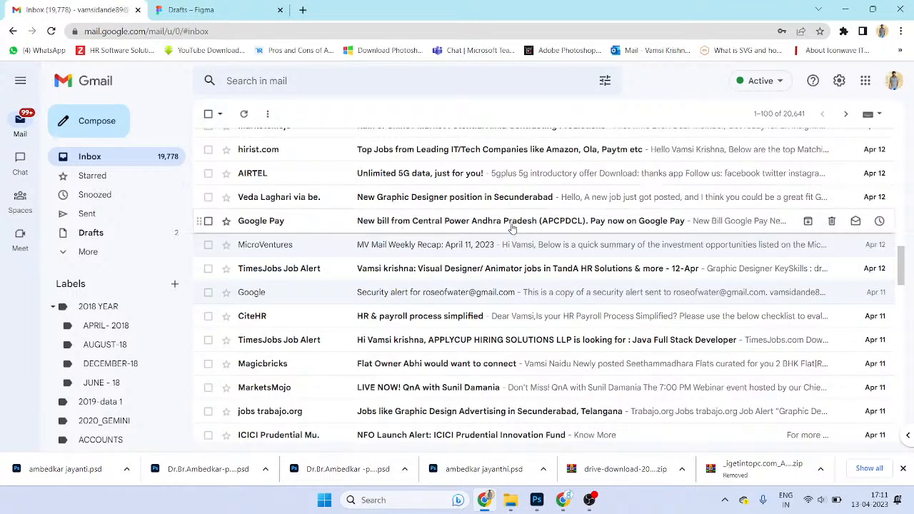
left_click(511, 221)
scroll(571, 265, "down", 2)
scroll(571, 265, "down", 4)
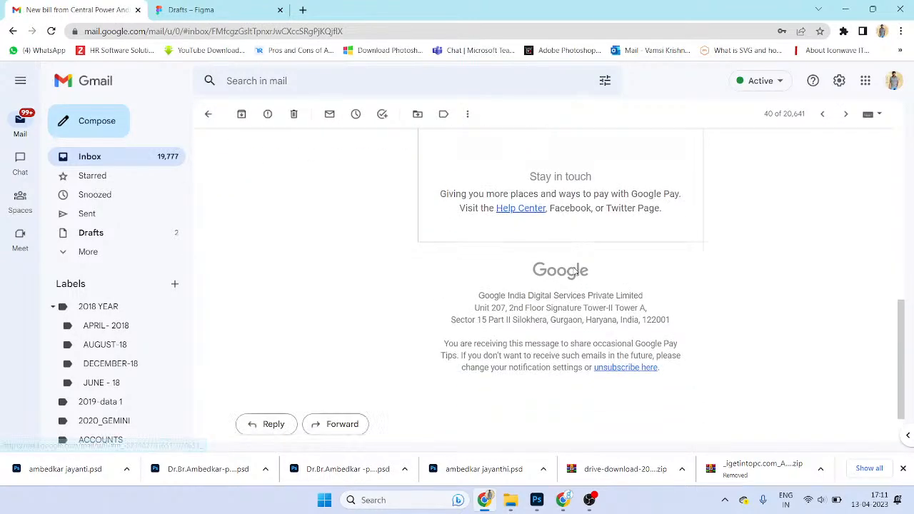
left_click(208, 114)
left_click(433, 336)
scroll(575, 323, "up", 5)
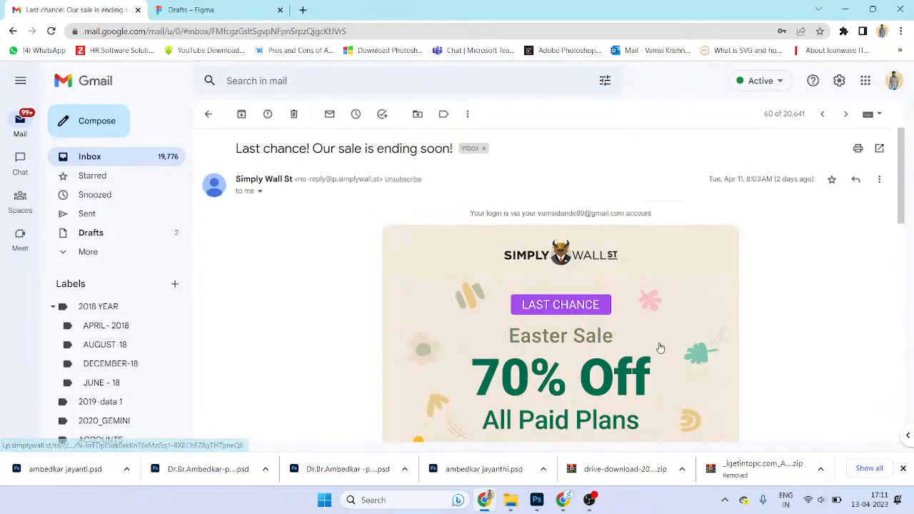
scroll(255, 169, "down", 3)
left_click(208, 114)
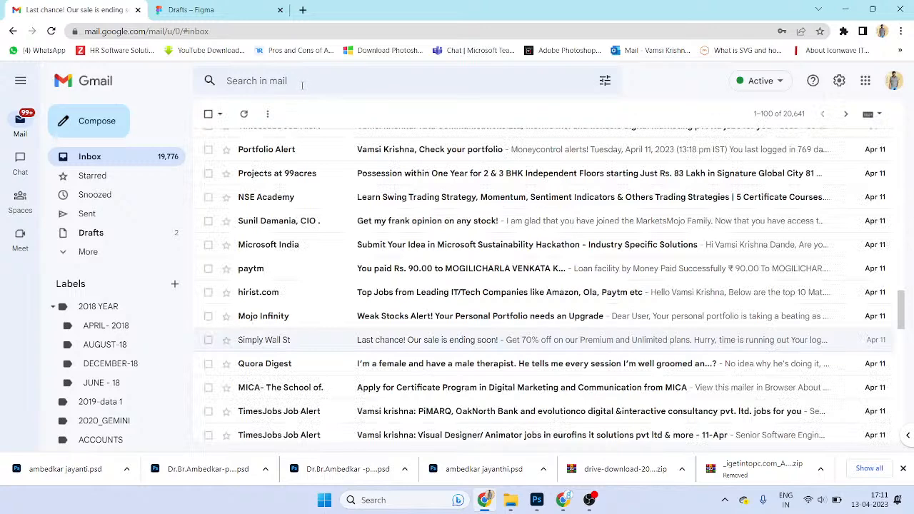
- Search the mailbox for 'newsletter'
left_click(302, 80)
type("nr")
key("BackSpace")
type("e")
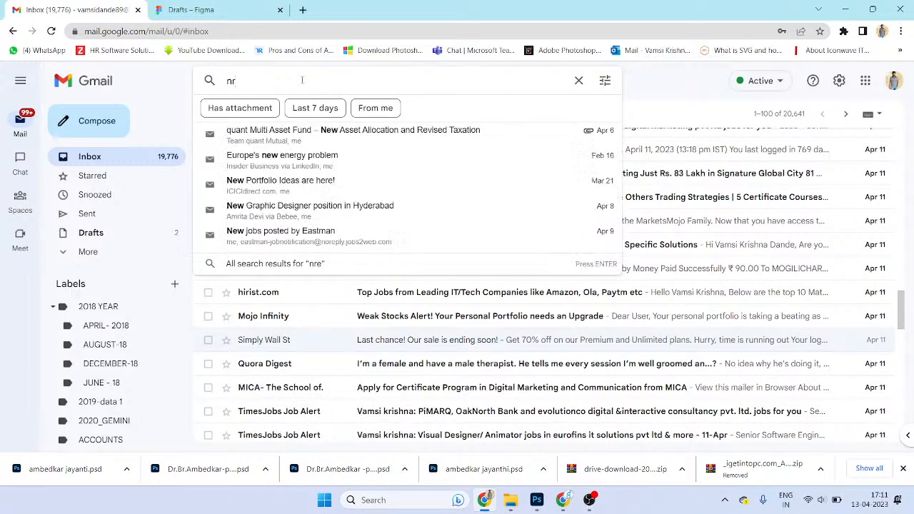
type("wslett")
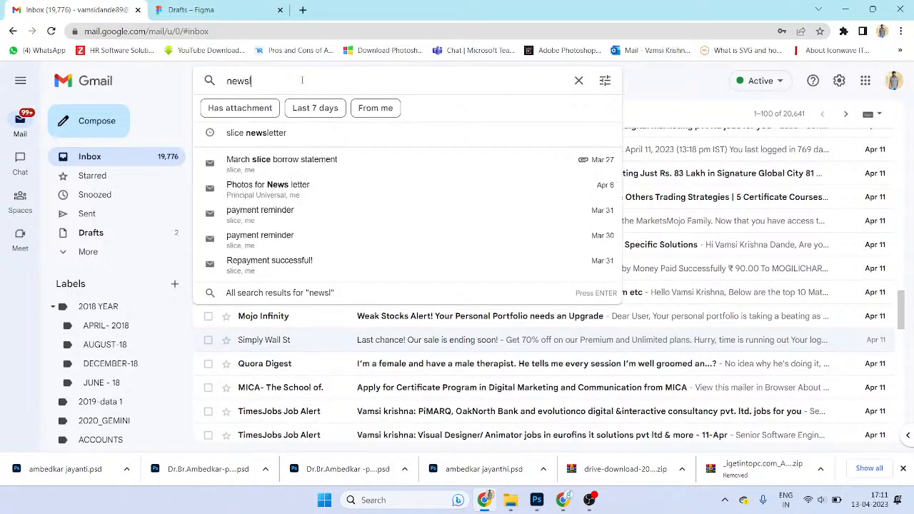
key("Return")
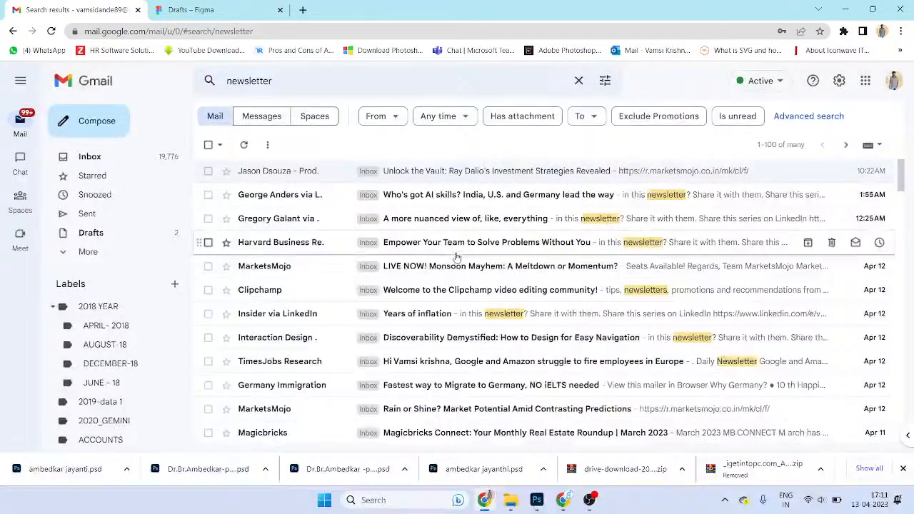
- Browse the Who's got AI skills?, A more nuanced view and Years of inflation newsletters
left_click(464, 195)
scroll(533, 286, "down", 10)
scroll(543, 297, "down", 3)
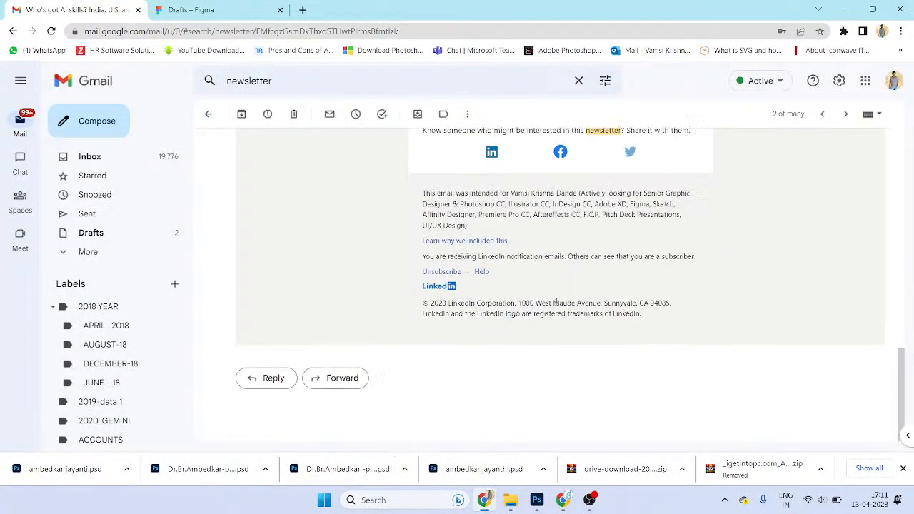
scroll(429, 243, "up", 6)
left_click(208, 113)
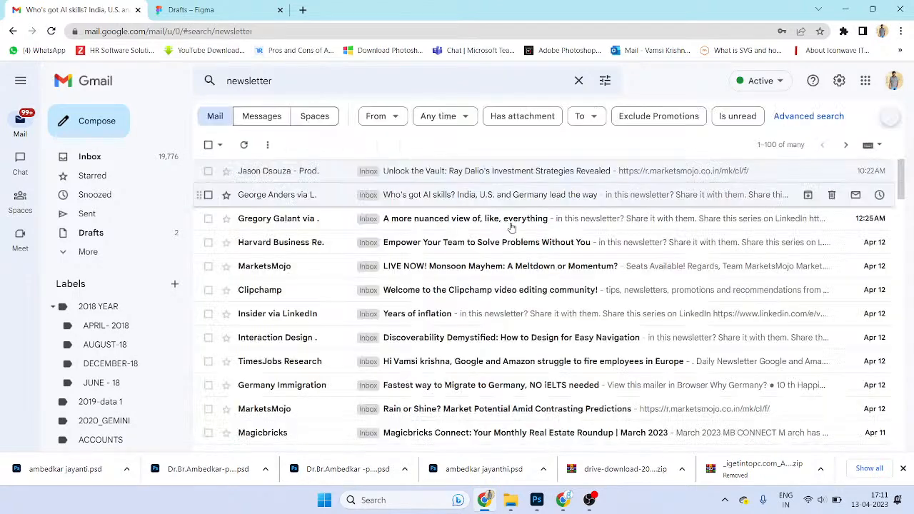
left_click(464, 218)
scroll(584, 295, "down", 5)
scroll(584, 295, "down", 10)
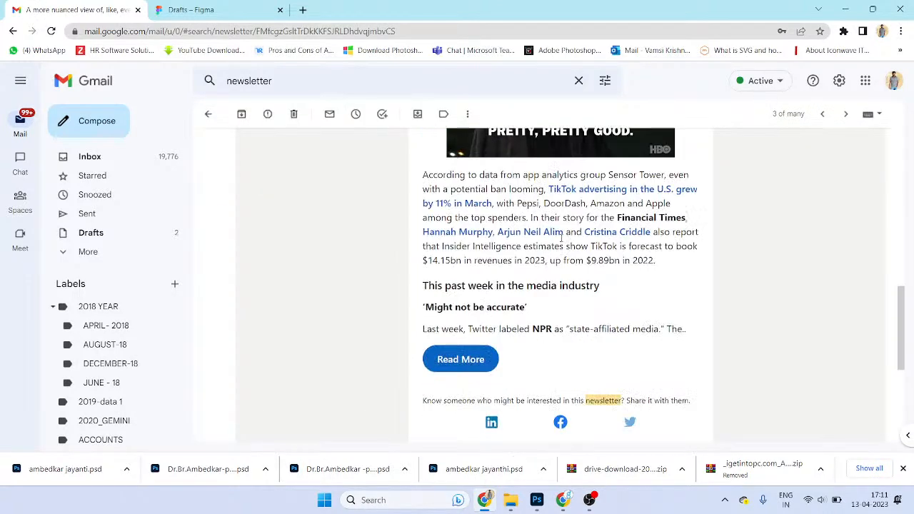
left_click(209, 115)
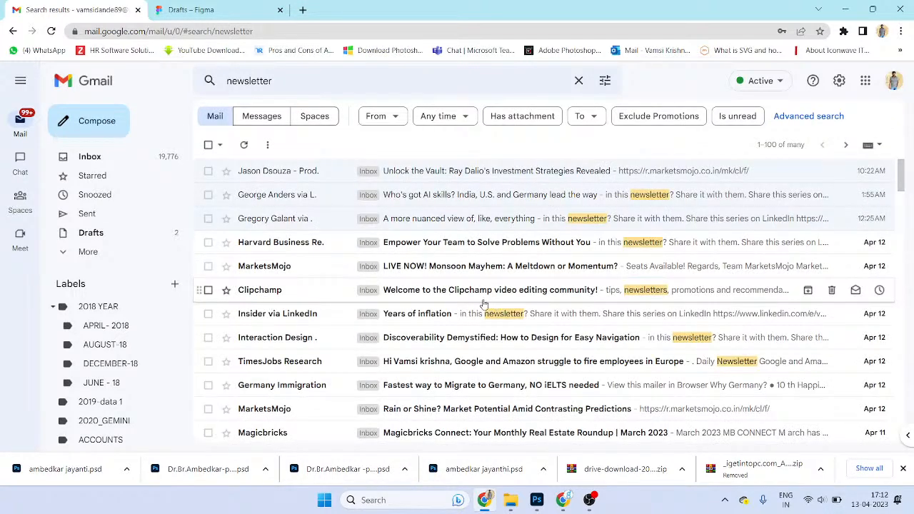
left_click(428, 314)
scroll(428, 319, "down", 5)
scroll(432, 320, "down", 6)
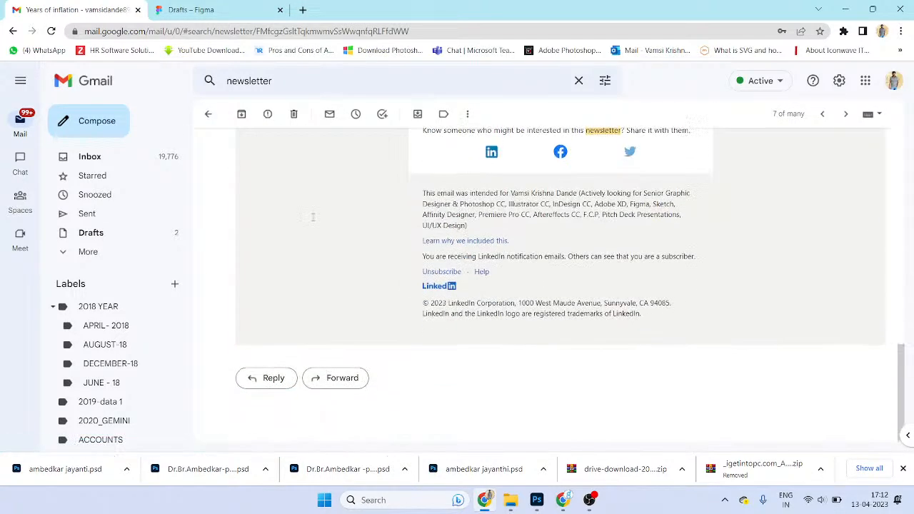
left_click(208, 115)
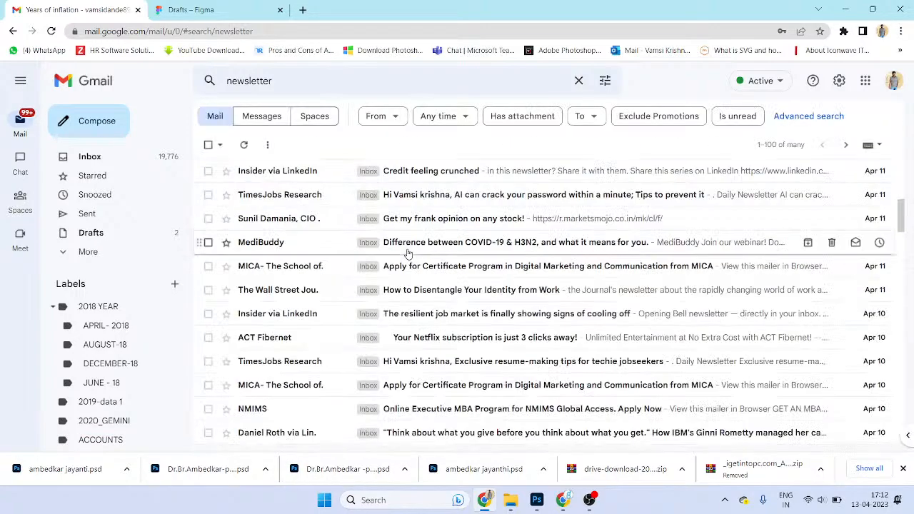
- Open the ACT Fibernet '6 OTT Apps for all your Streaming needs' email
scroll(474, 286, "down", 5)
left_click(473, 285)
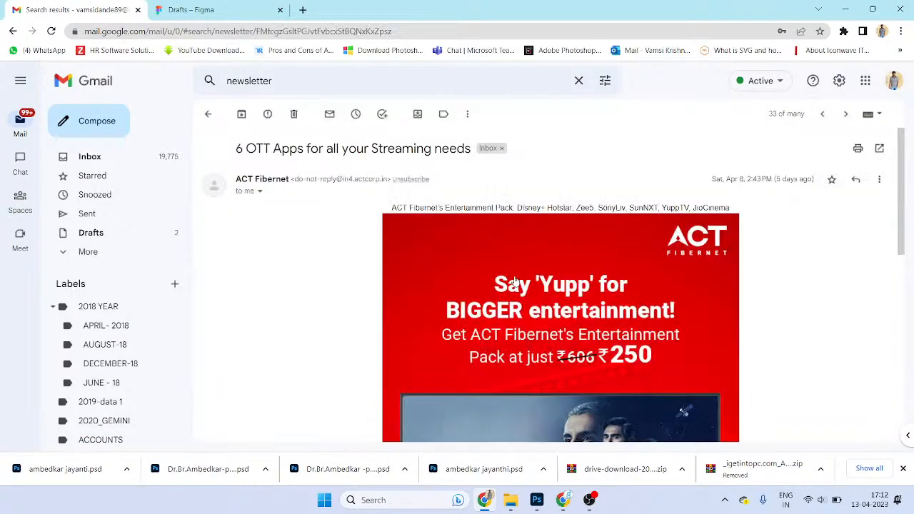
scroll(604, 270, "down", 8)
scroll(605, 265, "up", 5)
- Drag the red ACT Fibernet banner onto the desktop, replacing the earlier saved image
scroll(605, 264, "up", 3)
left_click_drag(557, 272, 500, 130)
key("super+d")
left_click(450, 227)
- In Photoshop, confirm the banner is 600 × 892 px, close it, and show the desktop
key("alt+Tab")
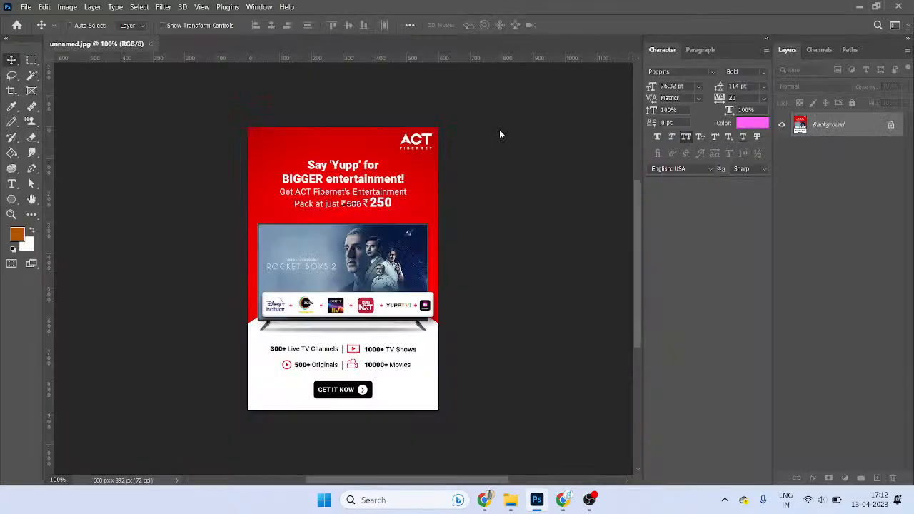
key("ctrl+alt+i")
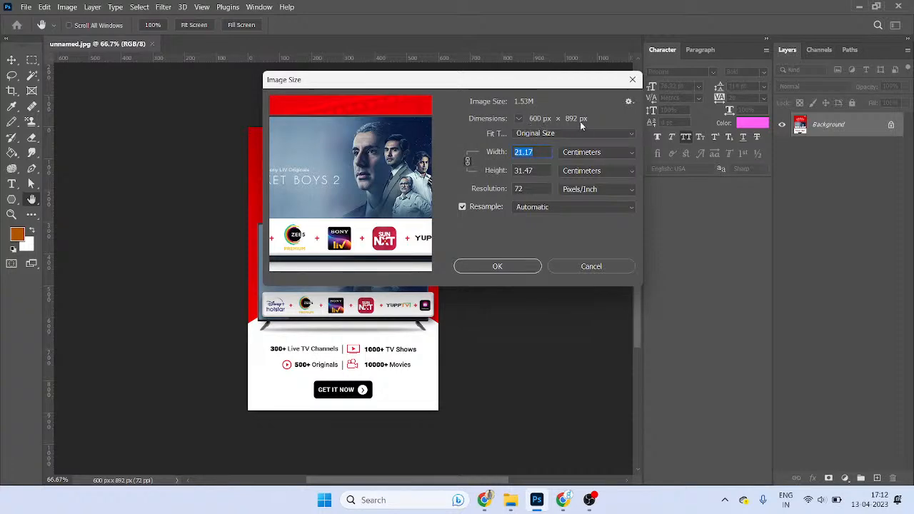
key("Escape")
key("ctrl+w")
key("super+d")
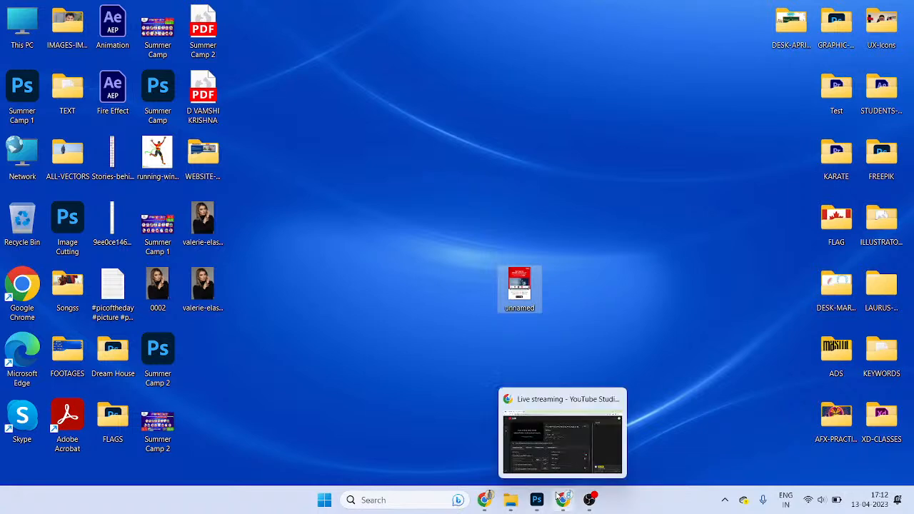
- Bring Gmail back and read the TimesJobs email about Indian-origin CEOs
mouse_move(590, 501)
left_click(485, 500)
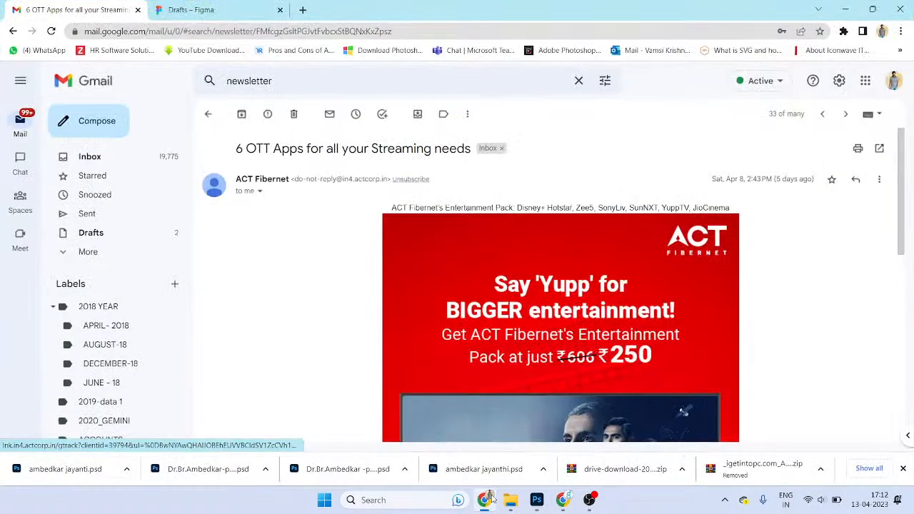
left_click(208, 114)
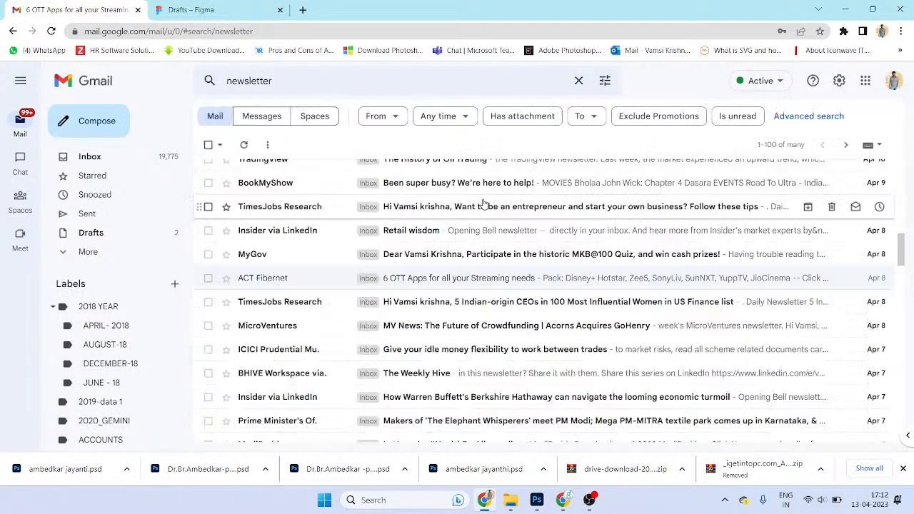
left_click(514, 302)
scroll(515, 302, "down", 5)
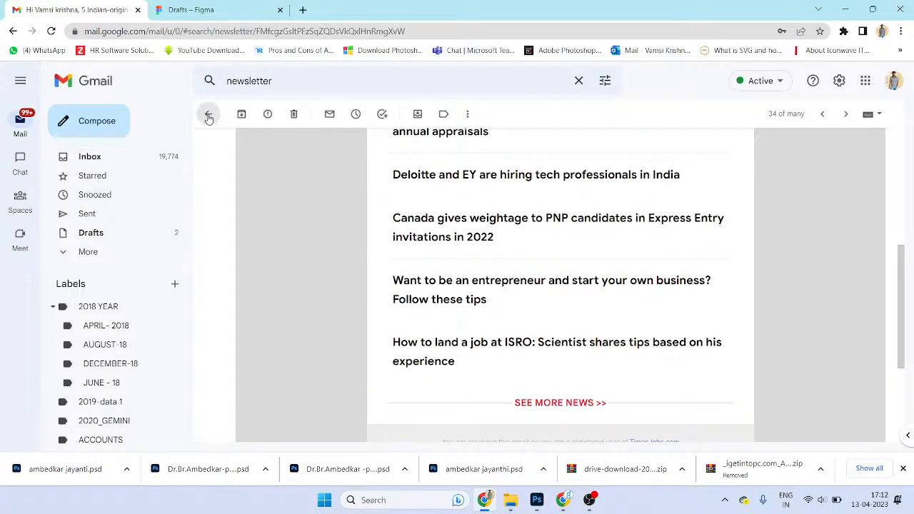
left_click(208, 115)
- Read the quant Multi Asset Fund email, then go back to the newsletter search results
scroll(553, 316, "down", 5)
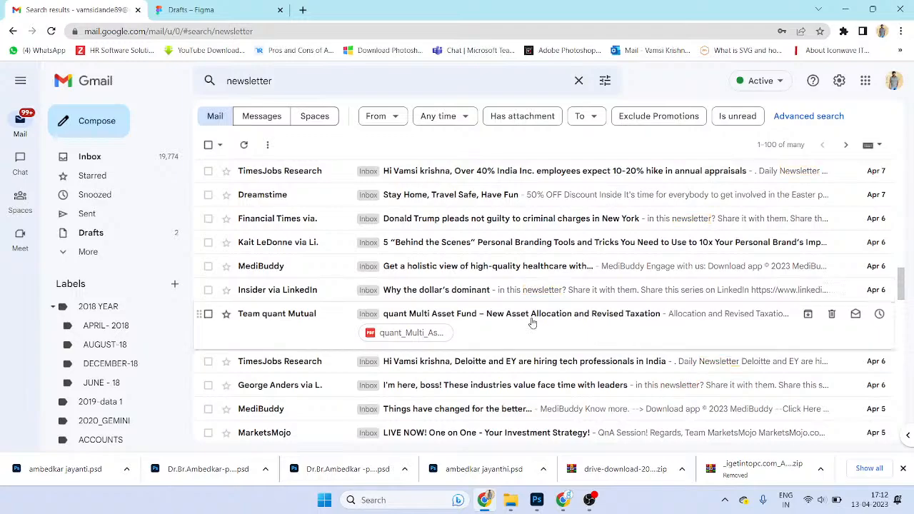
left_click(533, 320)
scroll(591, 360, "down", 10)
scroll(672, 330, "up", 5)
scroll(673, 330, "up", 5)
left_click(208, 114)
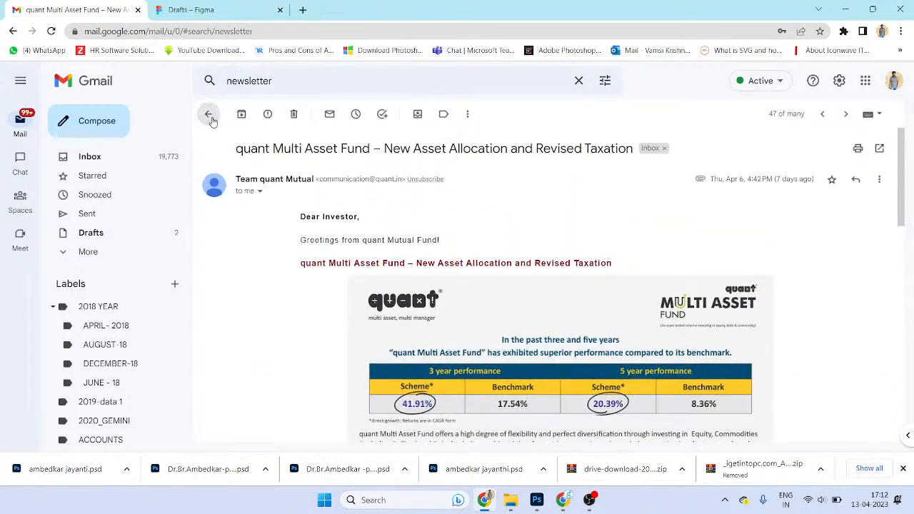
left_click(282, 84)
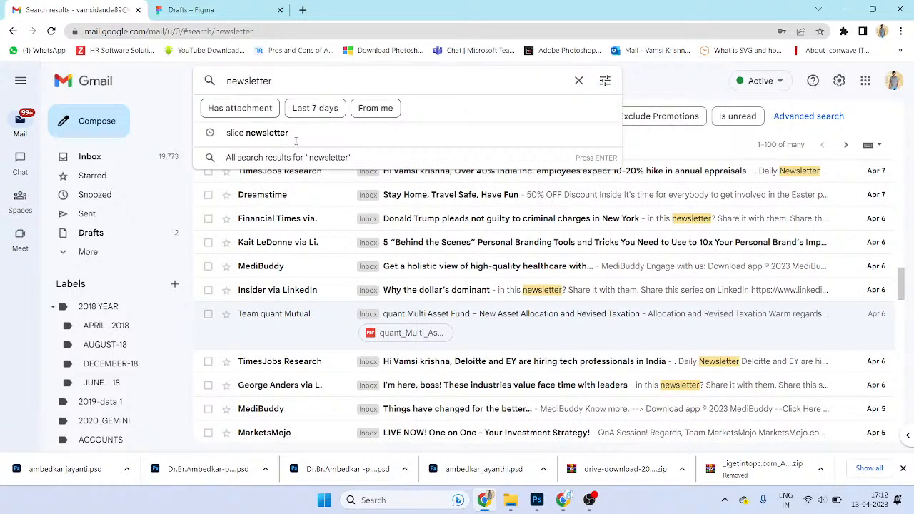
- Search for slice newsletter and read the Tech Headwinds Continue and Inside Athletic Brewing emails
left_click(296, 138)
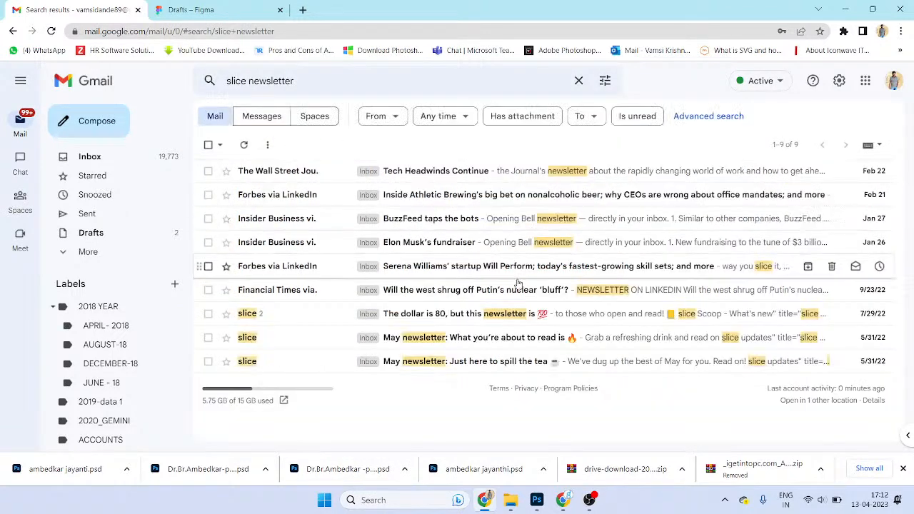
left_click(497, 170)
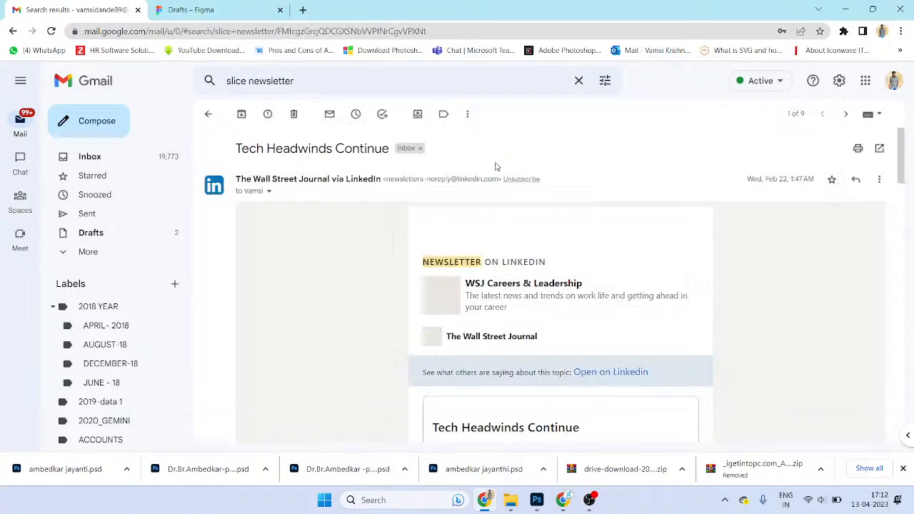
scroll(547, 250, "down", 15)
scroll(547, 250, "down", 15)
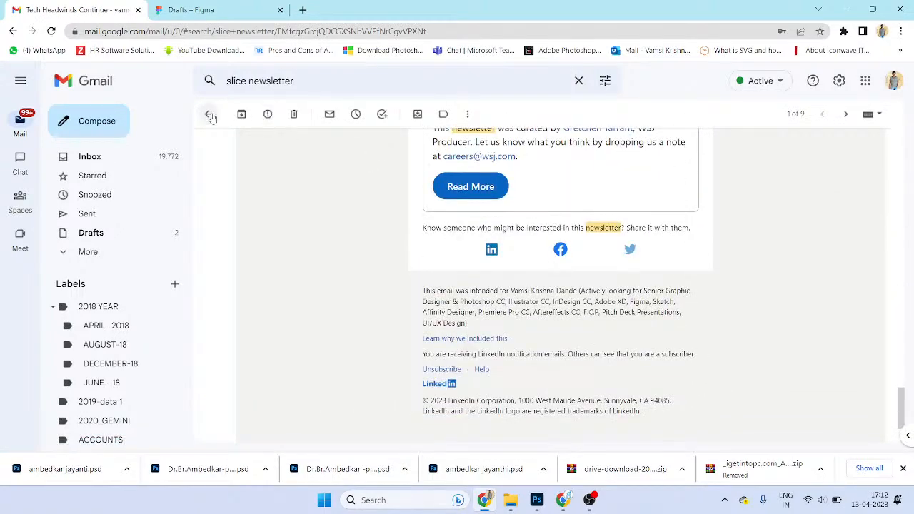
left_click(210, 115)
left_click(536, 196)
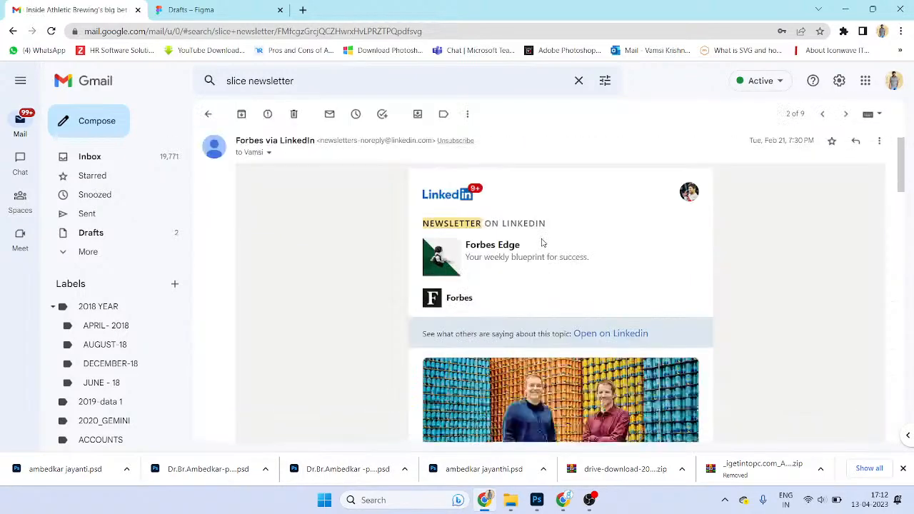
scroll(543, 244, "down", 6)
scroll(541, 236, "up", 5)
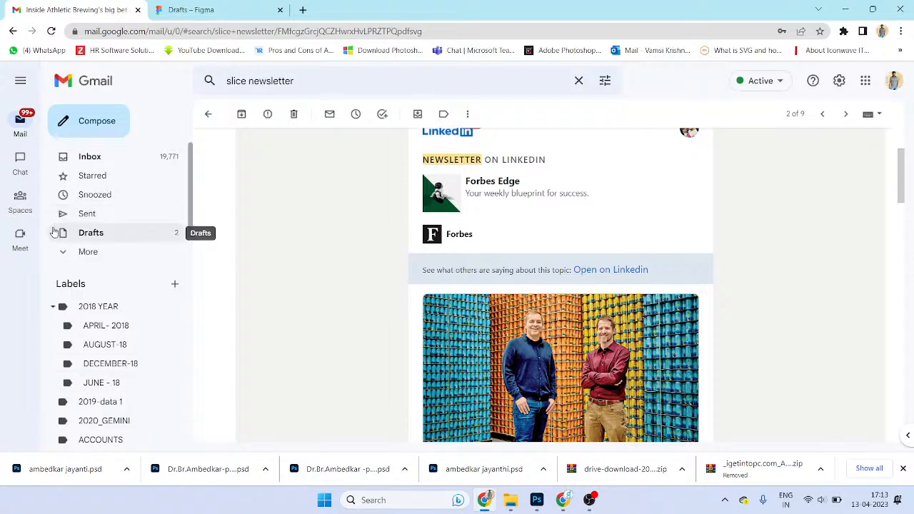
- Read the BuzzFeed bots, Elon Musk fundraiser and Serena Williams startup emails in turn
left_click(210, 114)
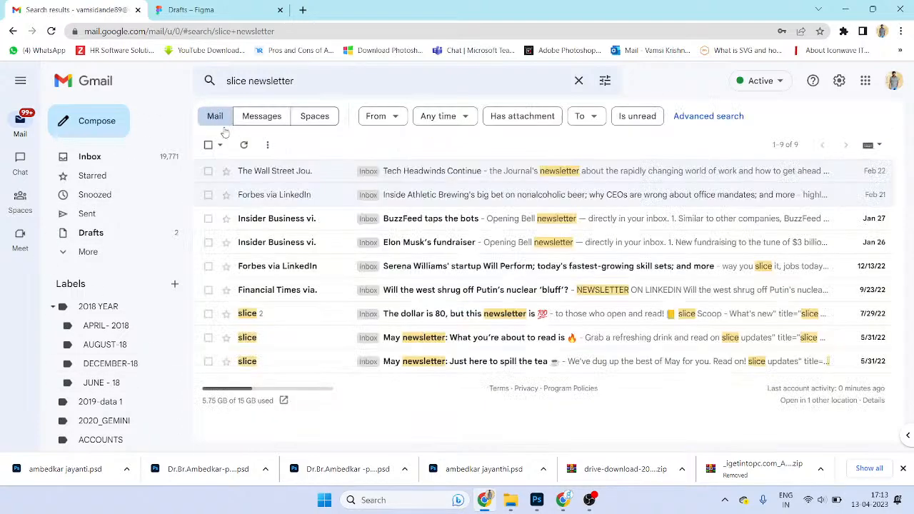
left_click(399, 217)
scroll(407, 264, "down", 5)
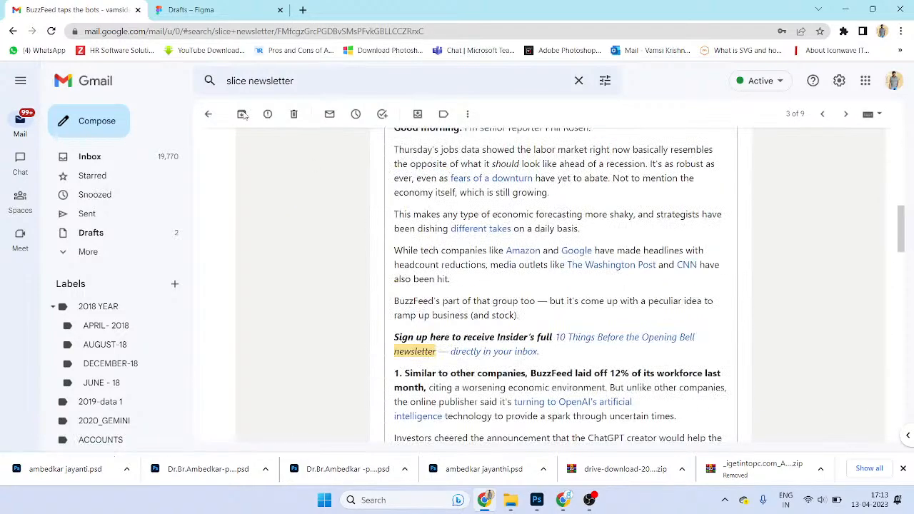
left_click(208, 114)
left_click(541, 246)
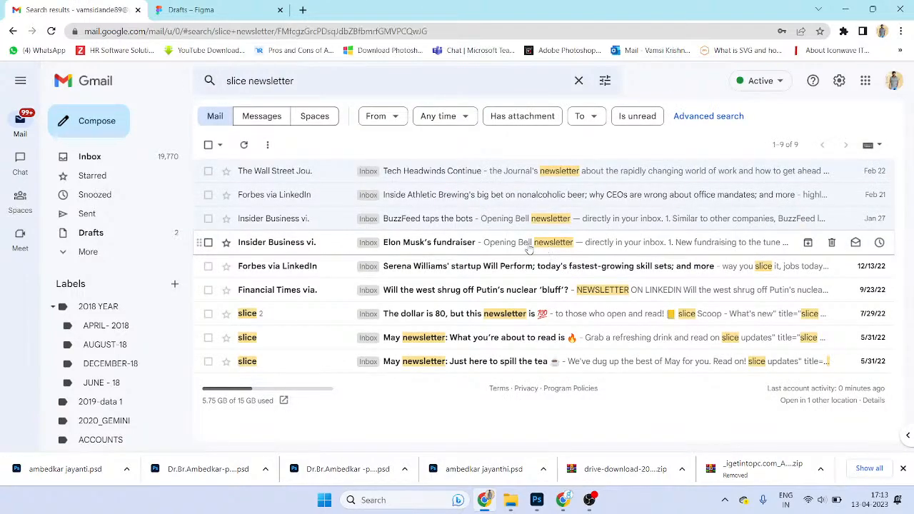
scroll(532, 261, "down", 3)
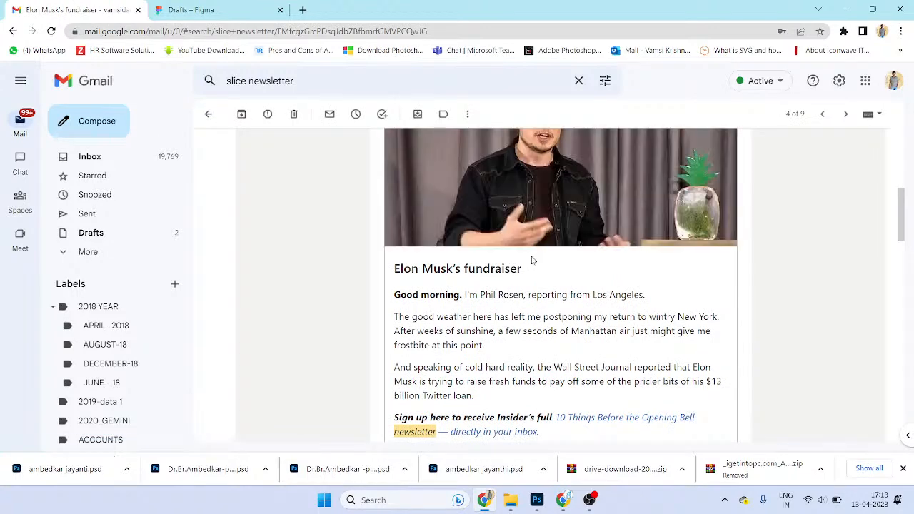
scroll(532, 260, "down", 10)
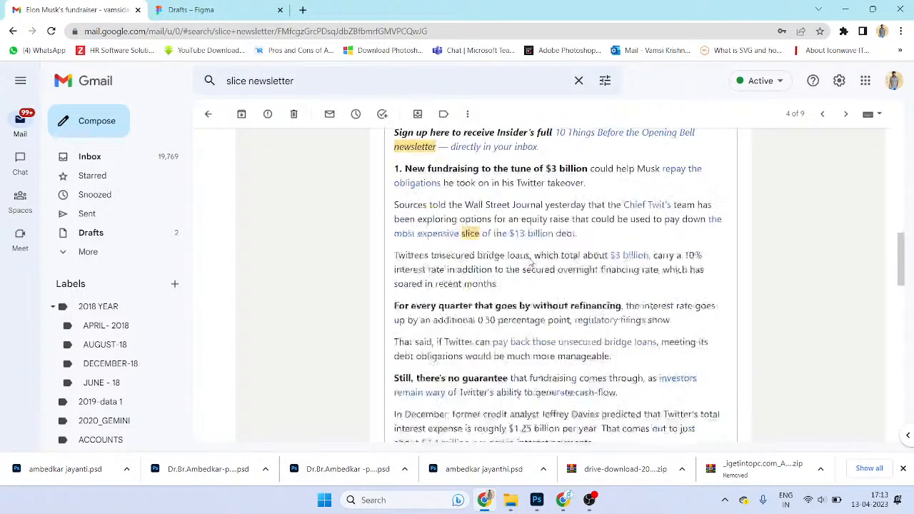
left_click(209, 114)
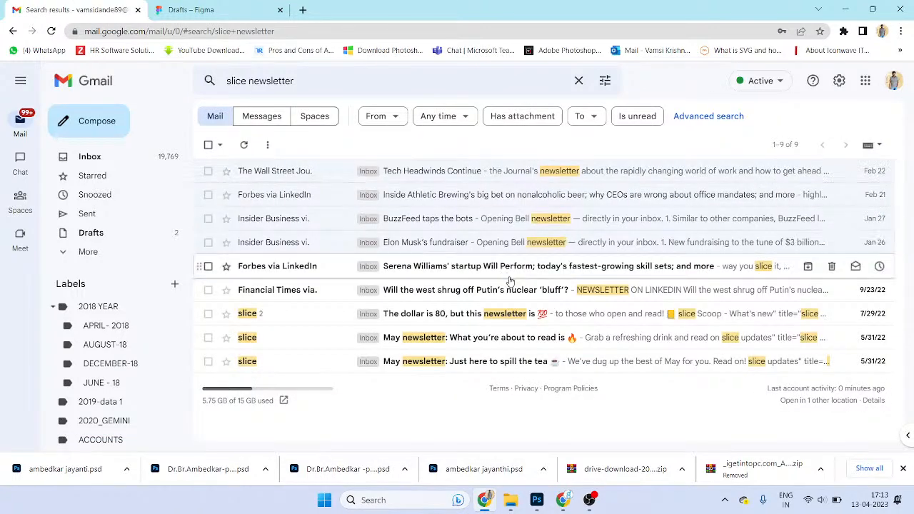
left_click(481, 267)
scroll(506, 274, "down", 5)
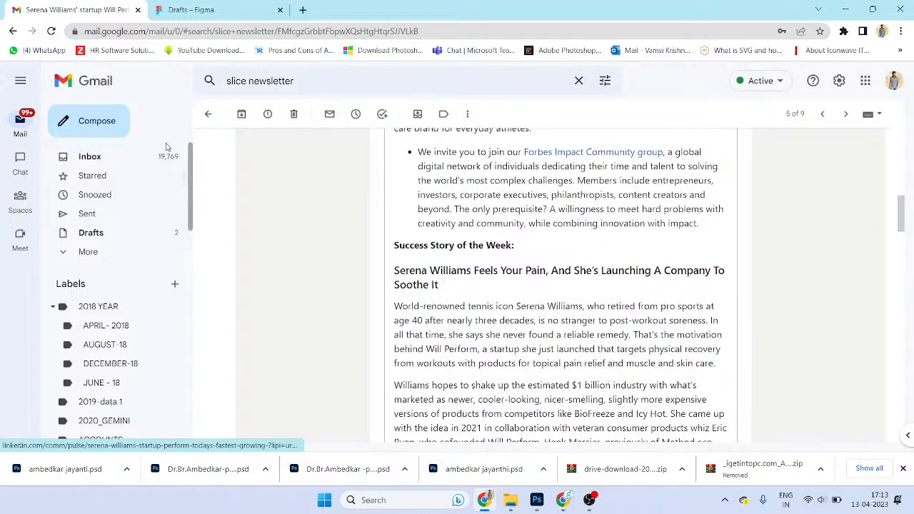
left_click(209, 114)
- Look through the Putin nuclear bluff email, then read the slice 'The dollar is 80' newsletter
left_click(519, 290)
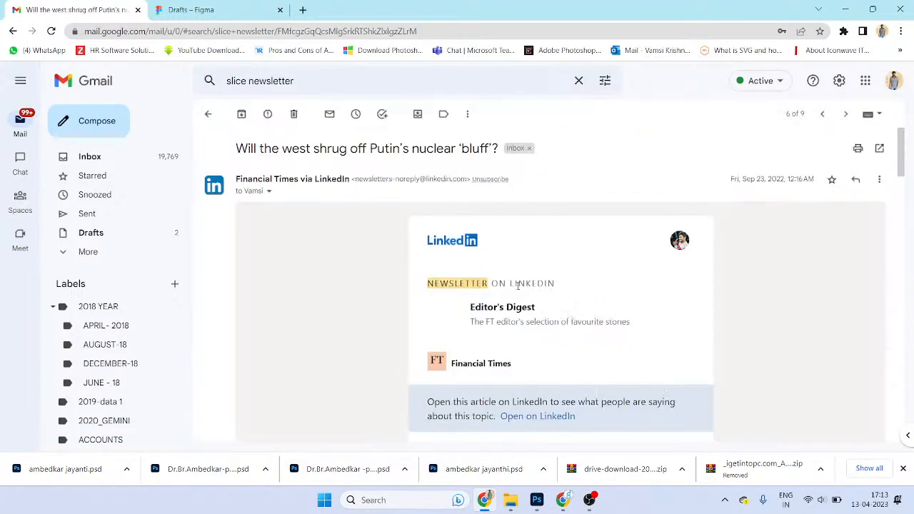
scroll(520, 307, "down", 10)
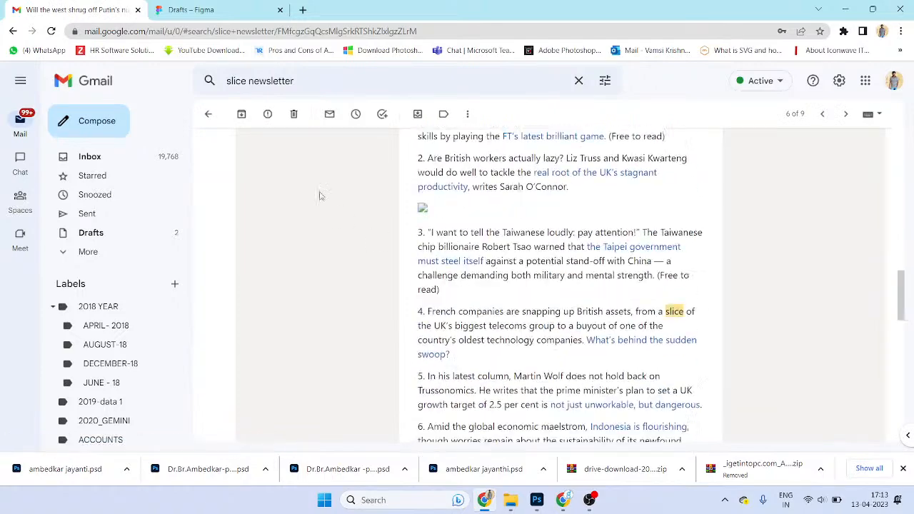
left_click(209, 114)
left_click(438, 312)
scroll(443, 312, "down", 1)
scroll(504, 370, "down", 12)
scroll(555, 337, "up", 10)
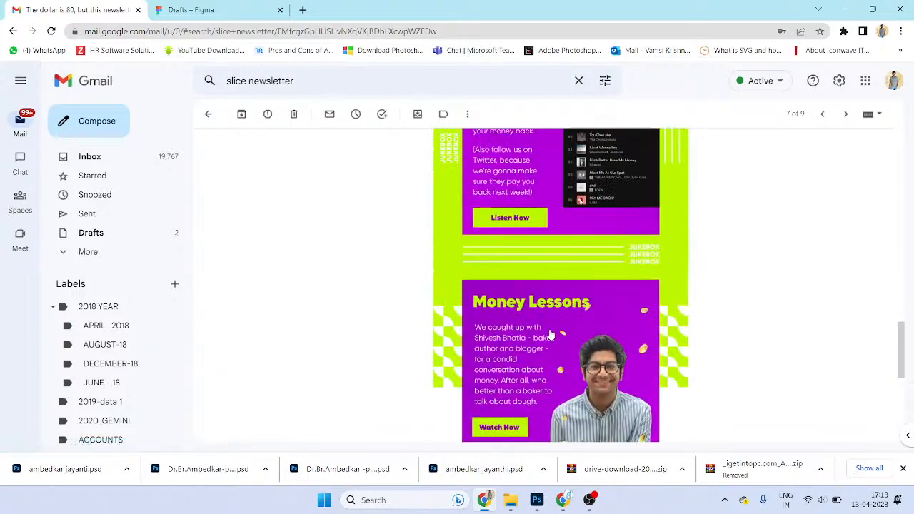
scroll(478, 215, "up", 12)
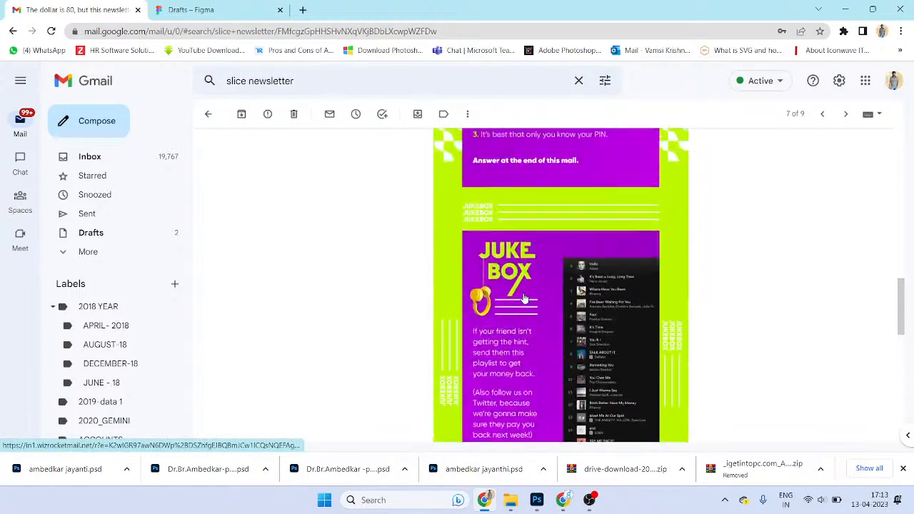
- Save the newsletter image onto the desktop, replacing the existing file
left_click_drag(533, 275, 403, 172)
key("super+d")
left_click(399, 248)
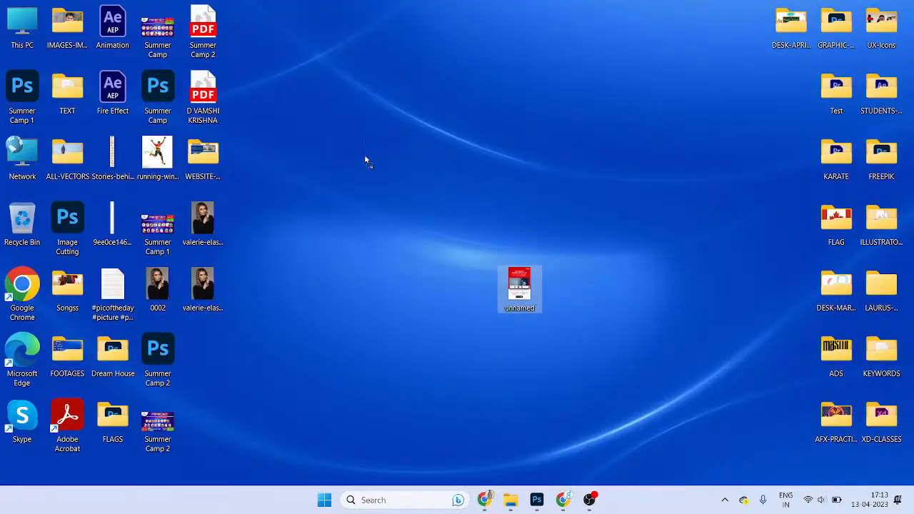
left_click(408, 205)
- Open the image in Photoshop, confirm it is 700 × 931 px, then close it and minimize Photoshop
left_click_drag(383, 154, 485, 136)
key("alt+Tab")
key("alt+Tab")
key("ctrl+alt+i")
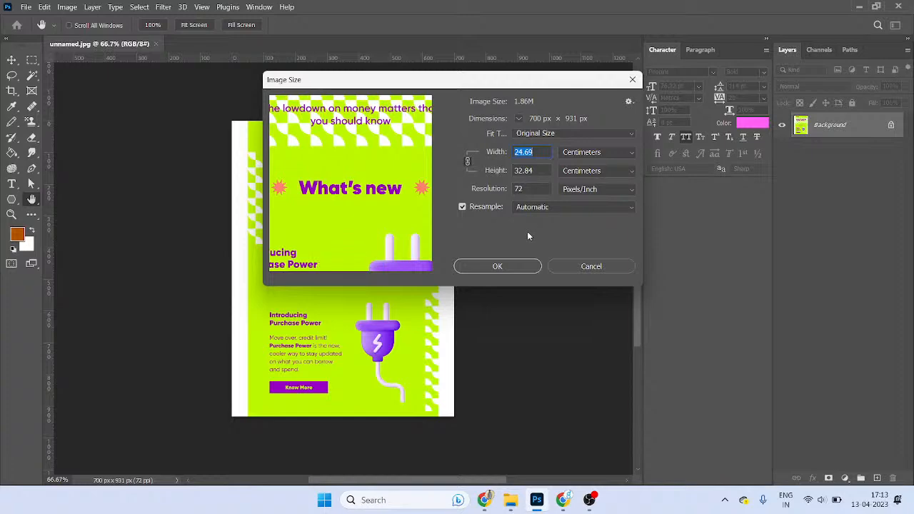
key("Escape")
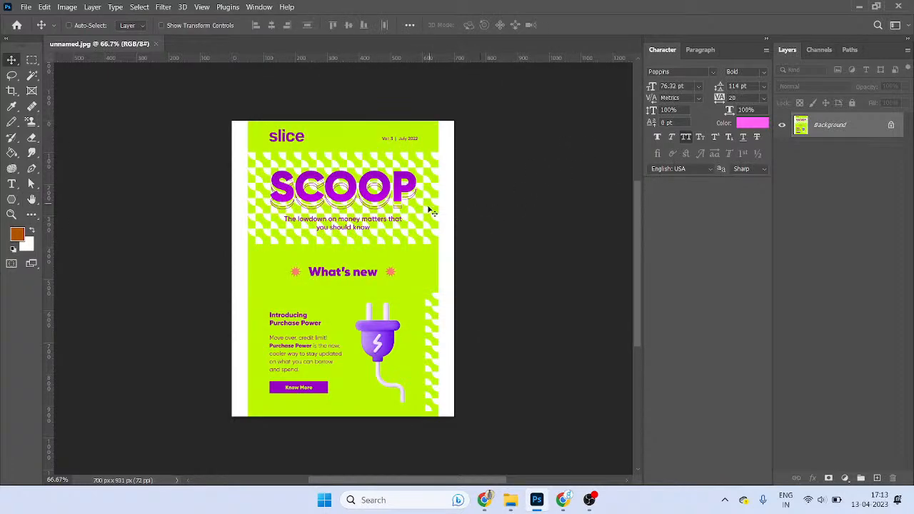
key("ctrl+w")
left_click(537, 500)
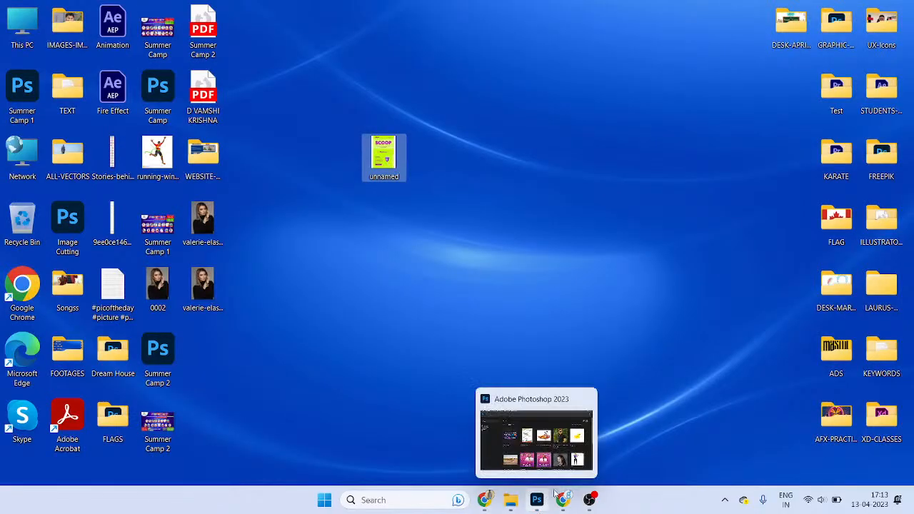
- Launch Notepad from the Run box
key("super+r")
type("mspaint")
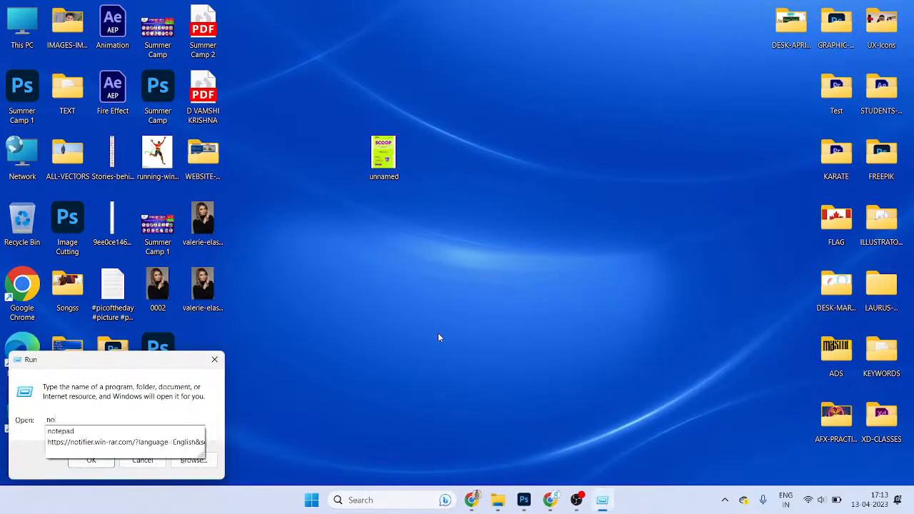
key("Return")
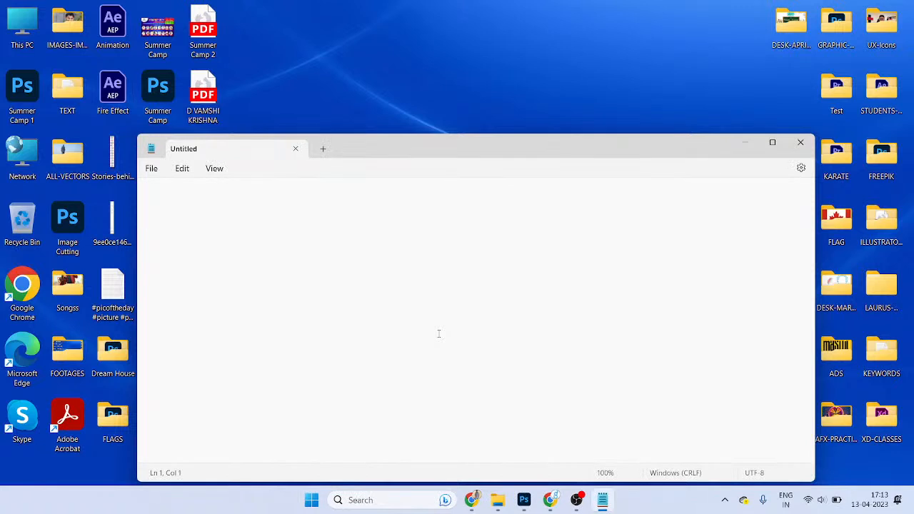
- Write the note: Email Newsletter - Size is width-700 px and Heigh is "infinity"
type("News")
key("ctrl+a")
type("Email Newsletter ")
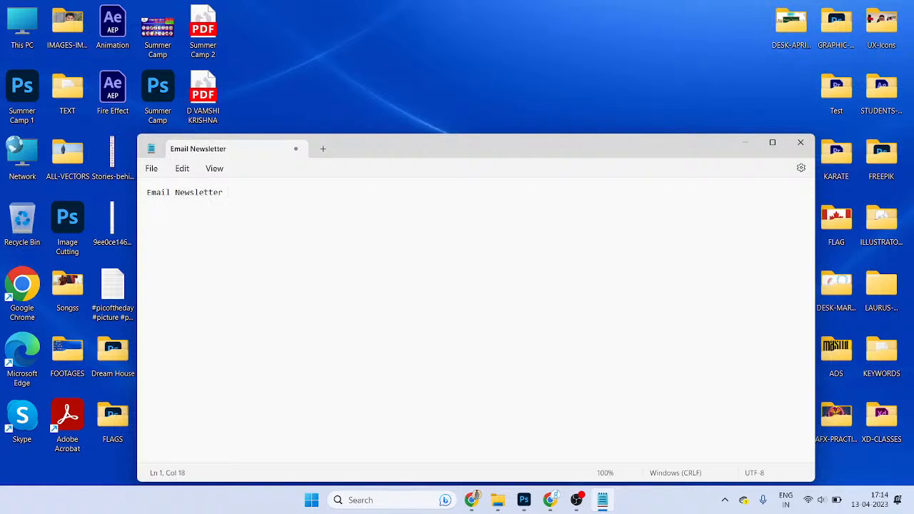
type("- Size is width-700pie")
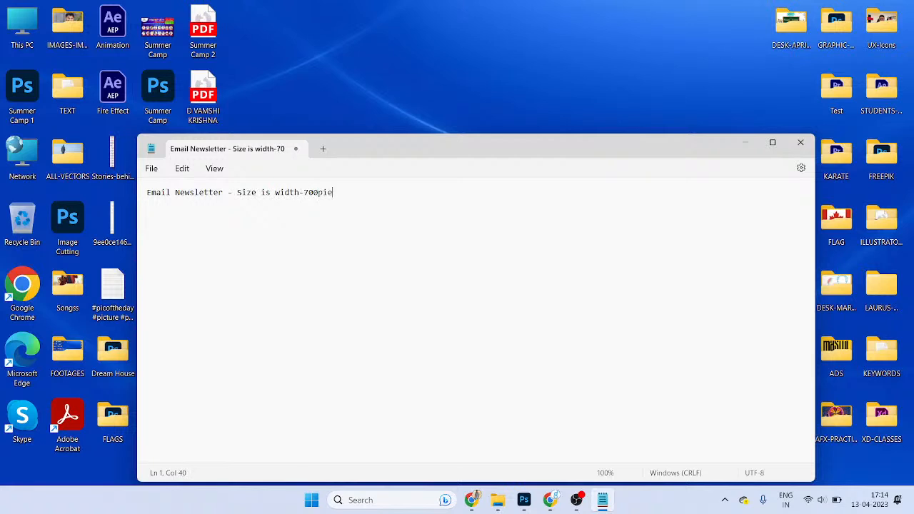
key("BackSpace")
key("BackSpace")
key("BackSpace")
type("px and Heigh is \"infin")
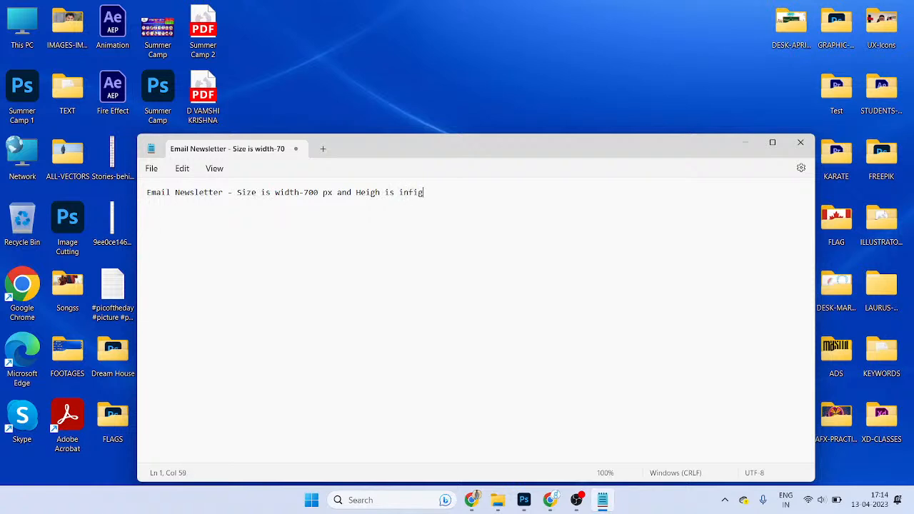
type("ity\"")
key("ctrl+plus")
key("ctrl+plus")
key("ctrl+plus")
key("ctrl+plus")
key("ctrl+plus")
key("ctrl+plus")
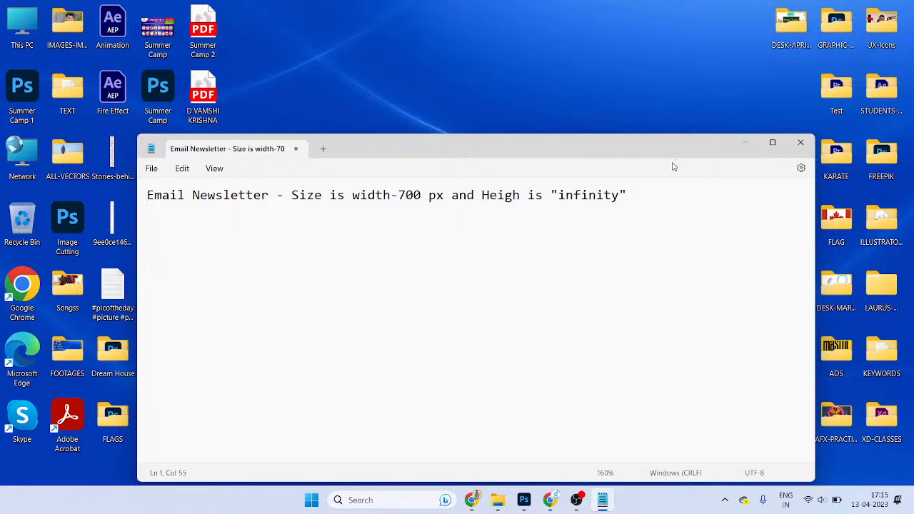
- Fix the note's spelling so it reads Height is "infinity"
left_click_drag(626, 195, 322, 198)
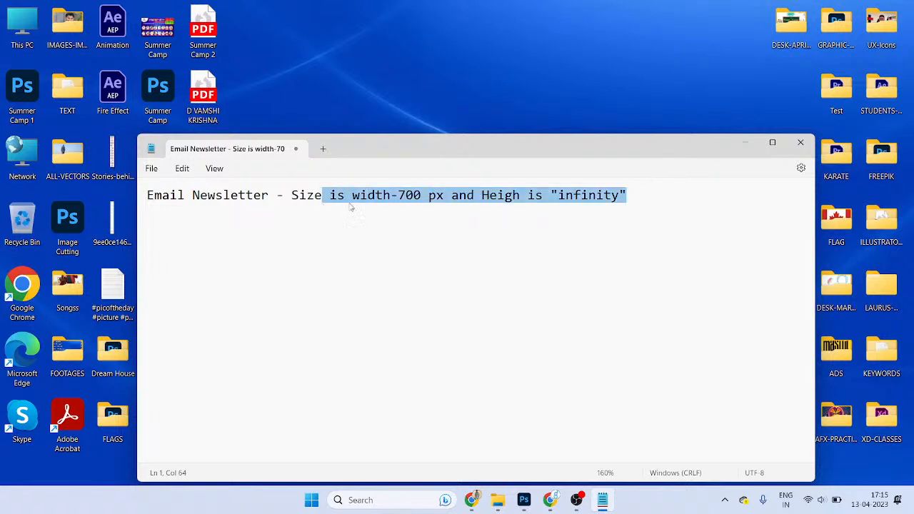
left_click(520, 197)
type("t")
key("ctrl+s")
key("Escape")
key("ctrl+a")
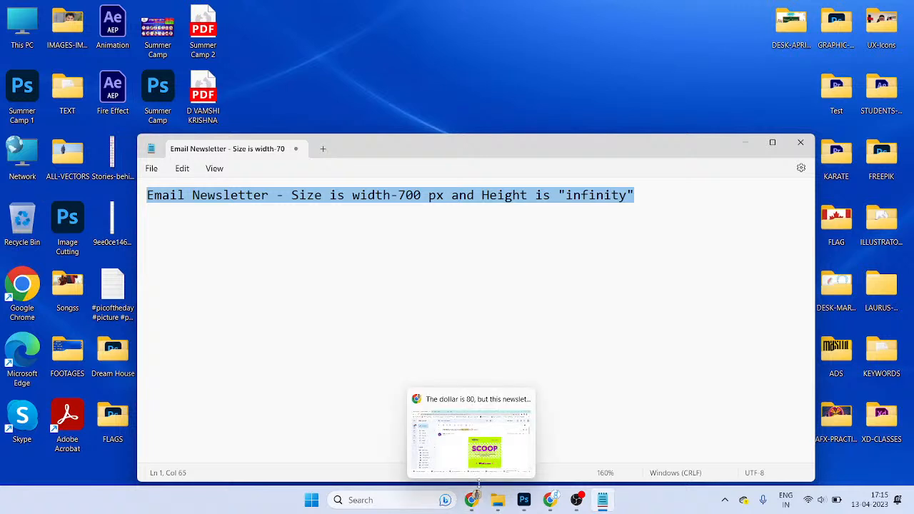
left_click(492, 376)
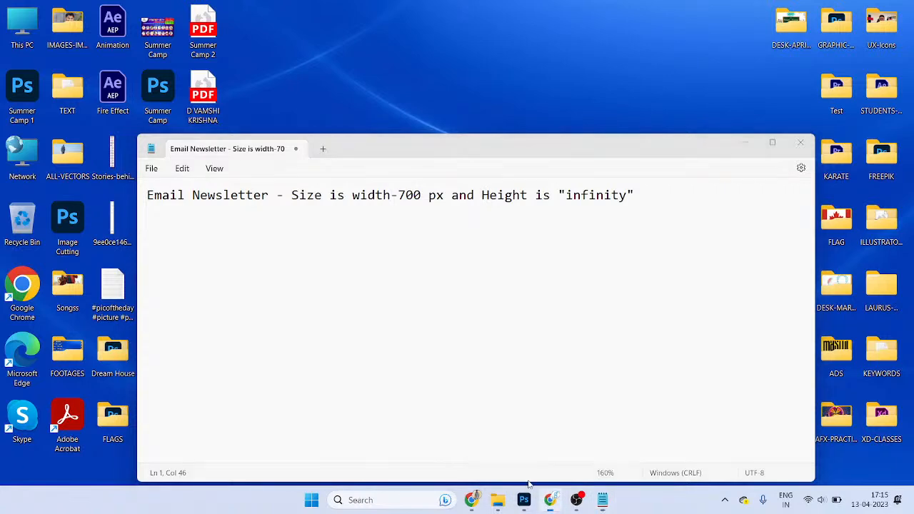
- Load the Google homepage in a new Chrome tab
left_click(550, 500)
key("ctrl+t")
type("g")
key("Return")
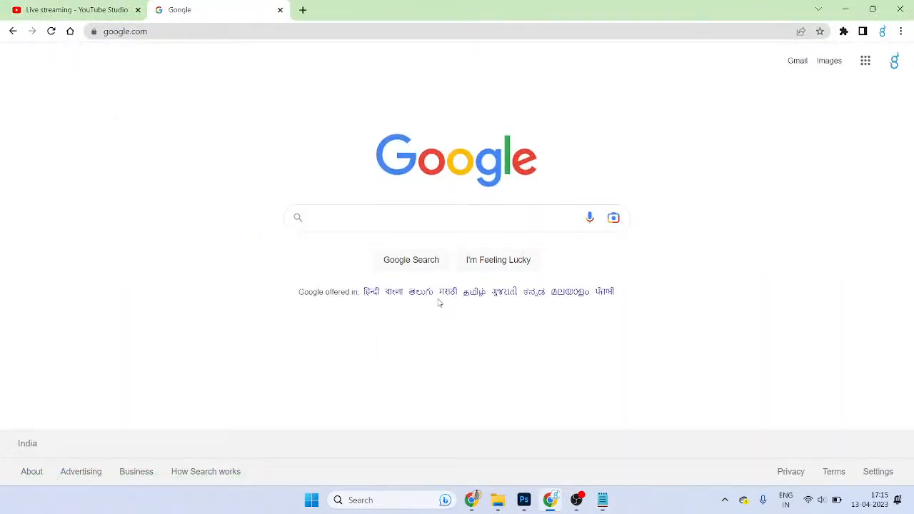
- Search Google for email newsletters and show the image results
type("email newsletters")
key("Return")
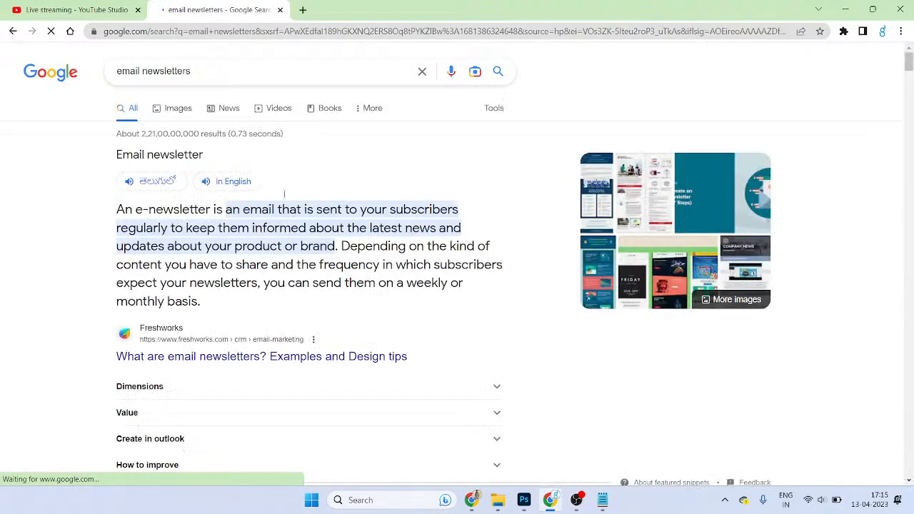
left_click(184, 108)
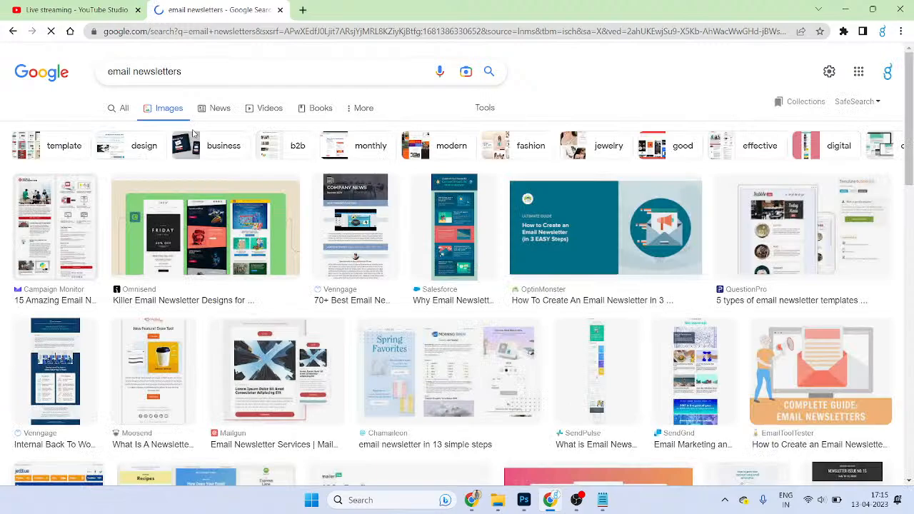
scroll(584, 322, "down", 3)
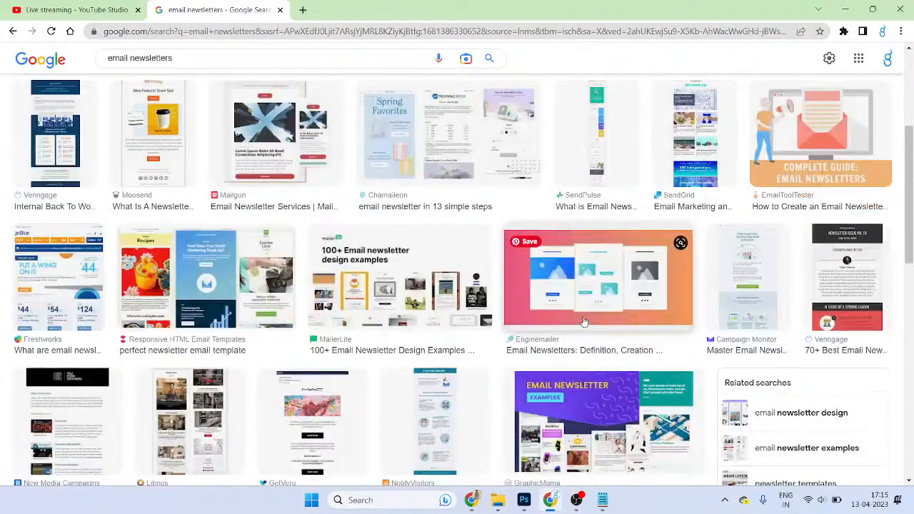
scroll(584, 322, "up", 2)
- Open Omnisend's Killer Email Newsletter Designs article in a new tab
left_click(591, 298)
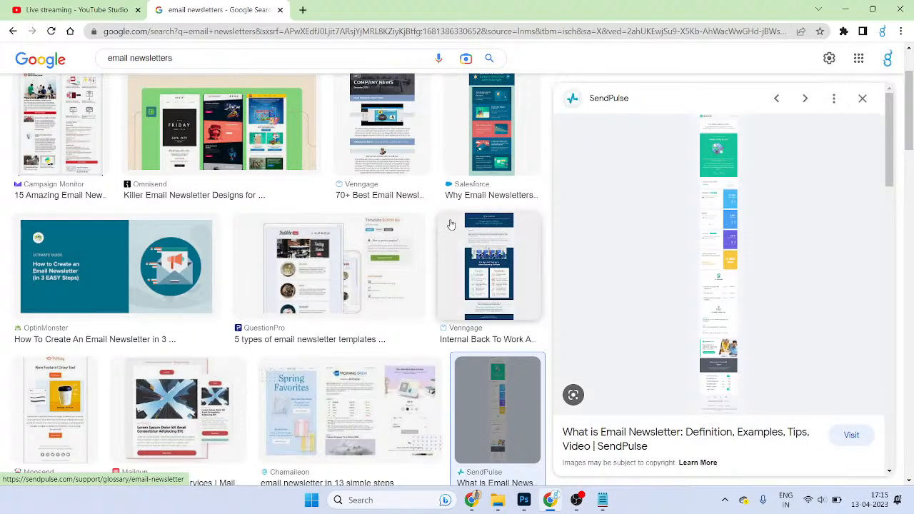
scroll(451, 224, "up", 1)
left_click(307, 139)
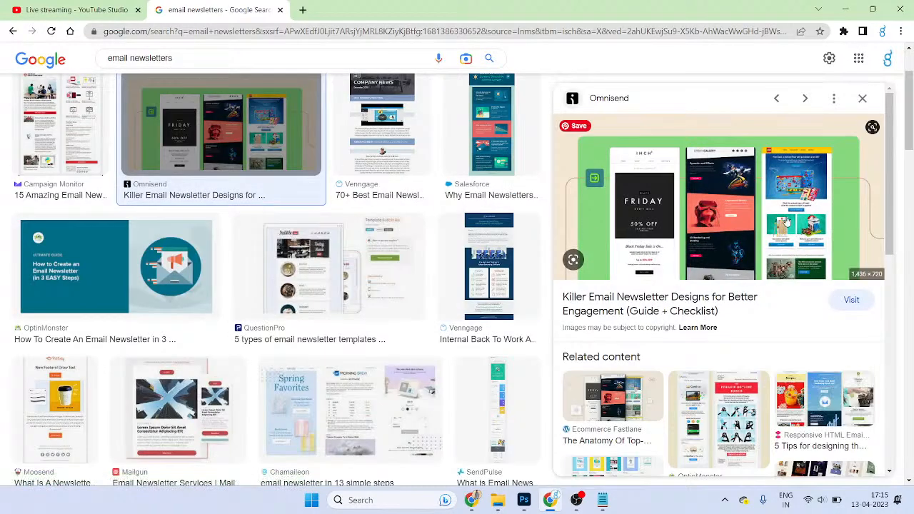
left_click(850, 300)
- Find the UpLabs newsletter template result and open its page in a new tab
left_click(204, 8)
scroll(736, 360, "down", 3)
scroll(735, 360, "down", 10)
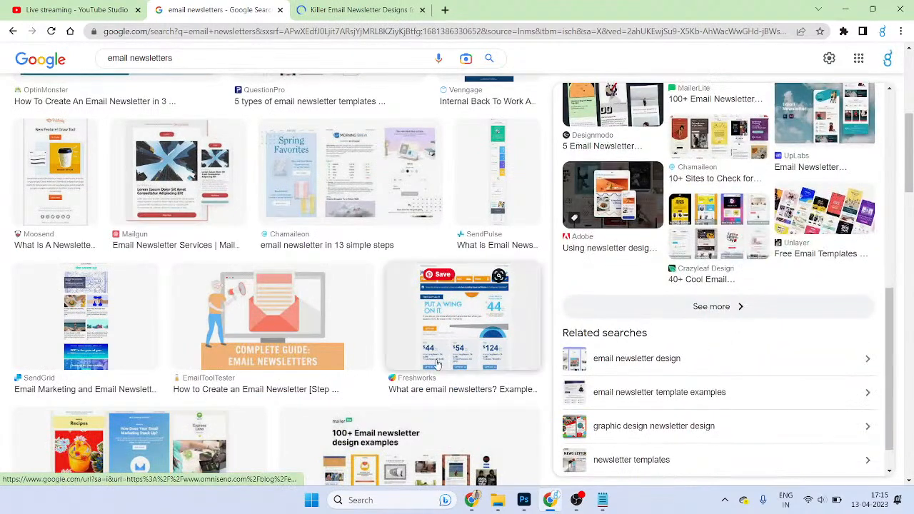
scroll(439, 355, "down", 4)
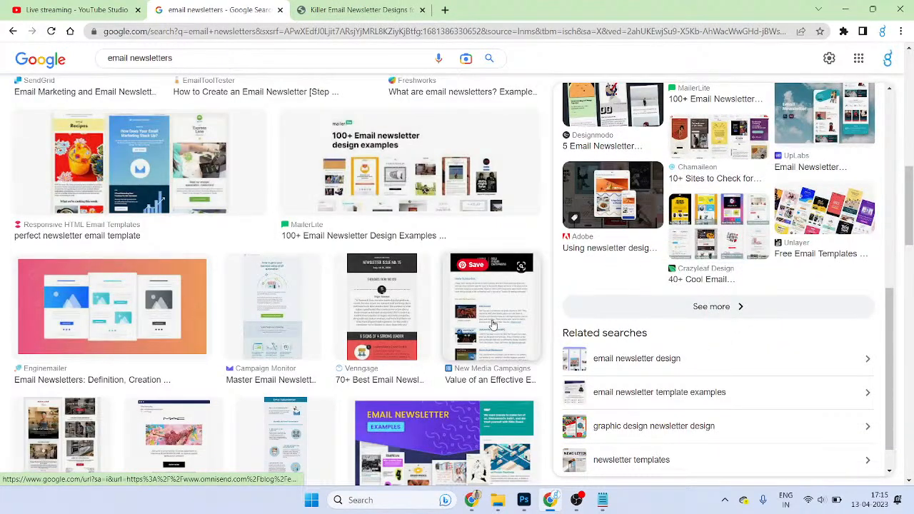
scroll(493, 325, "up", 4)
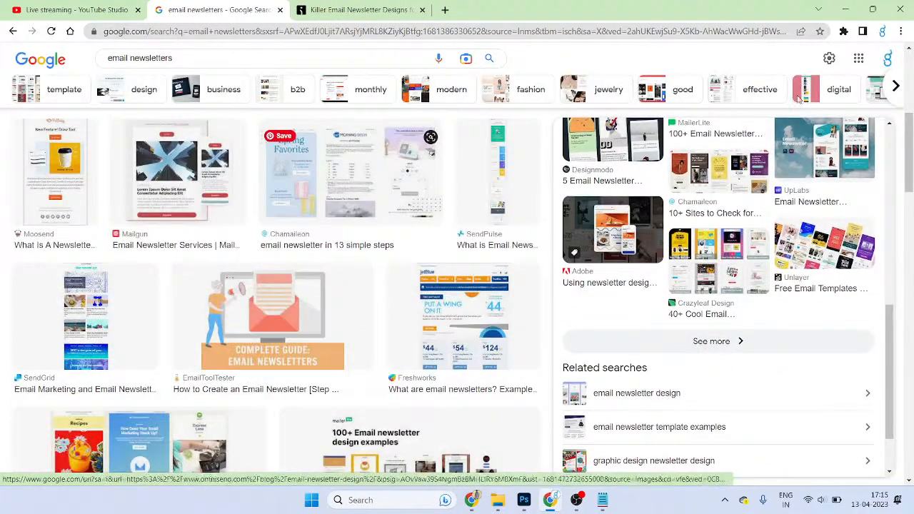
left_click(819, 153)
left_click(856, 410)
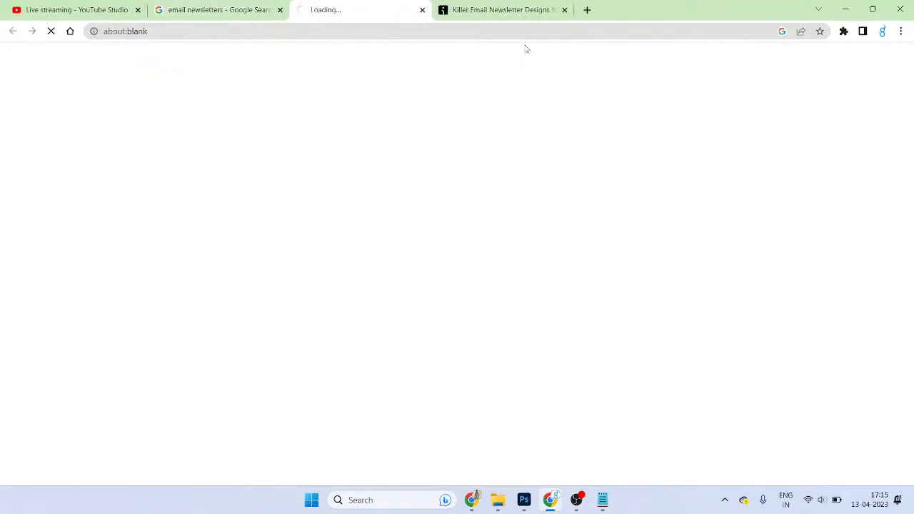
- Read down the Omnisend article to its newsletter design components diagram
left_click(493, 9)
scroll(633, 317, "down", 15)
scroll(825, 337, "down", 20)
scroll(819, 326, "down", 10)
scroll(260, 194, "up", 5)
scroll(377, 267, "down", 2)
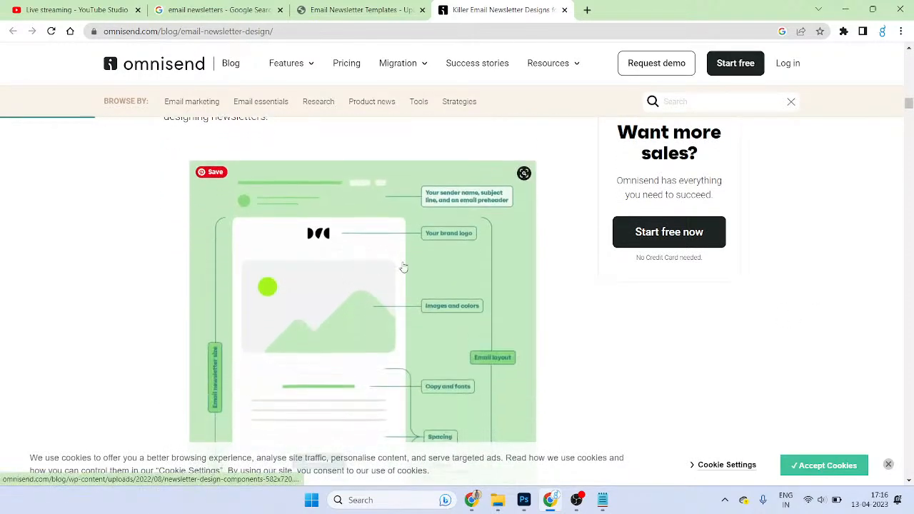
scroll(308, 164, "up", 2)
scroll(436, 359, "down", 1)
scroll(437, 359, "down", 1)
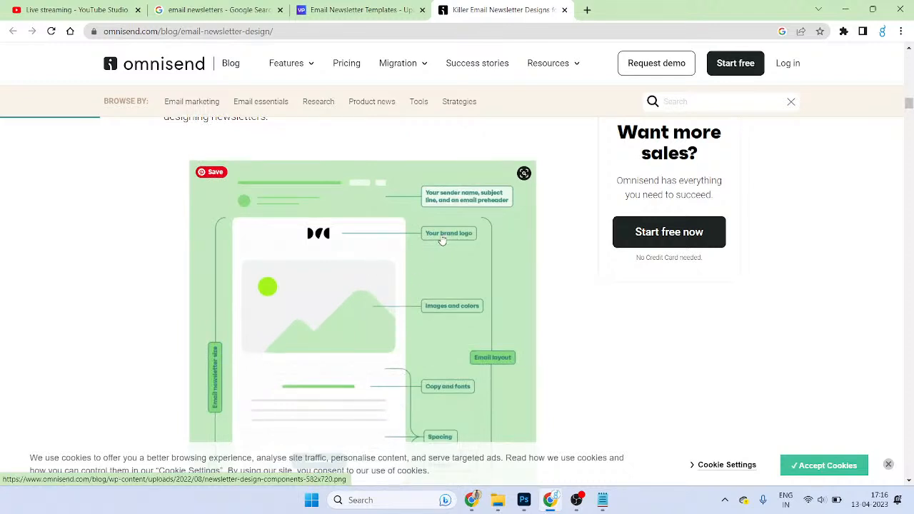
scroll(336, 264, "down", 1)
scroll(330, 269, "down", 1)
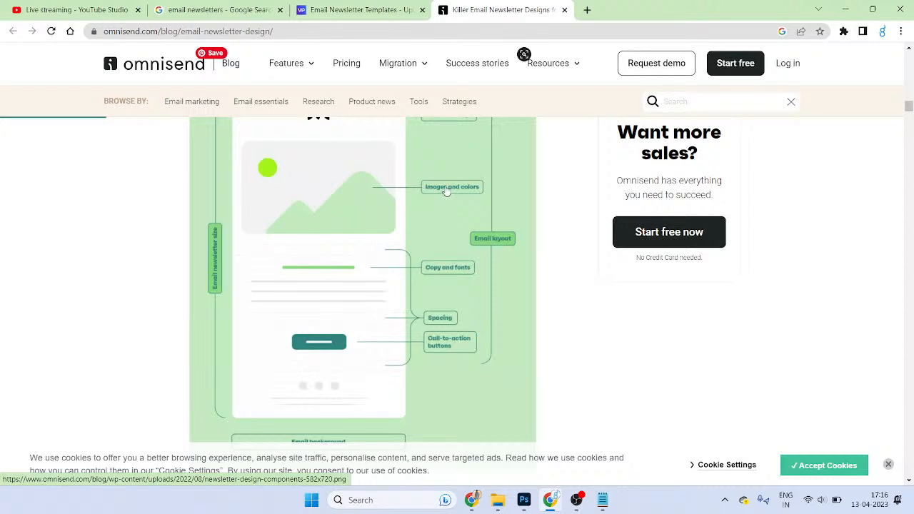
scroll(429, 364, "down", 3)
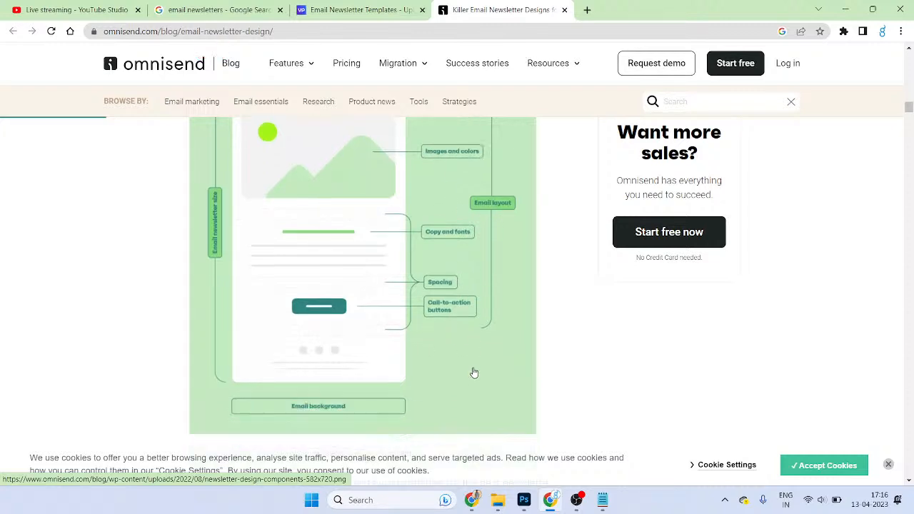
scroll(429, 342, "up", 2)
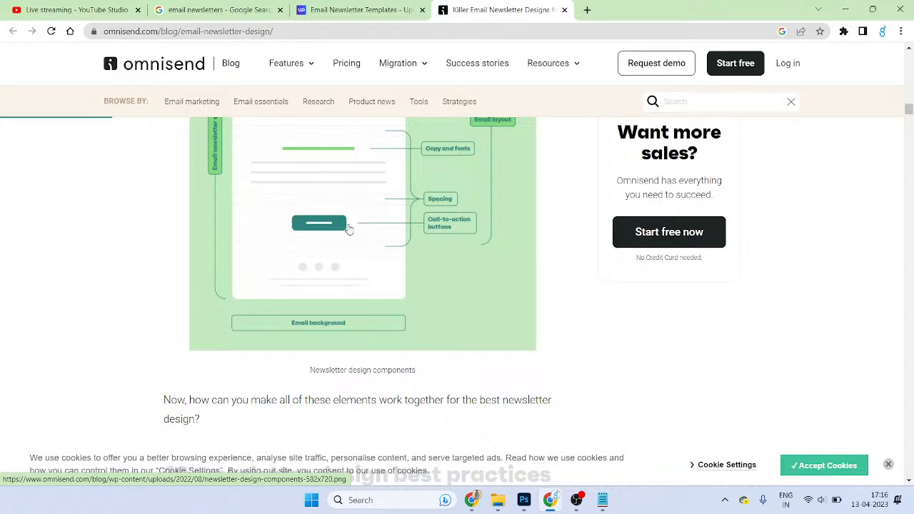
- Scroll back to the top, drag the diagram toward the desktop, and move to the UpLabs templates page
scroll(349, 228, "down", 10)
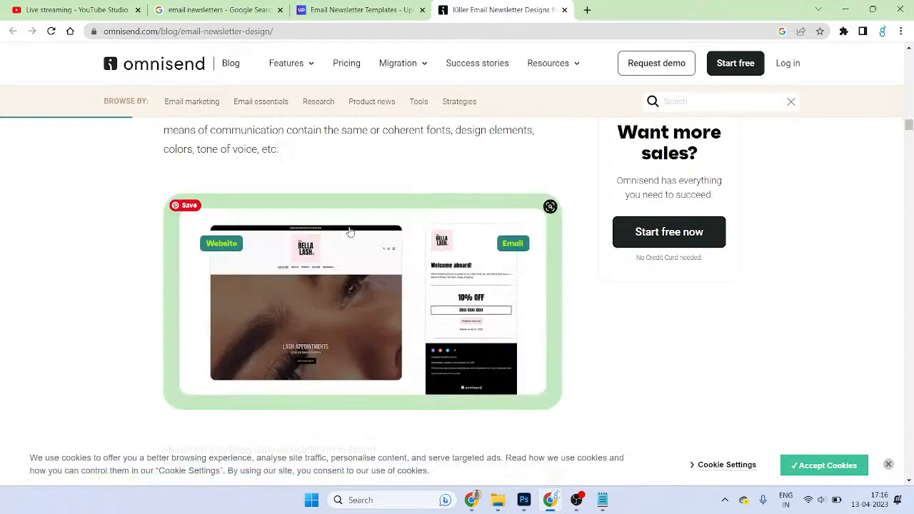
scroll(351, 231, "down", 9)
scroll(352, 231, "up", 6)
scroll(352, 231, "up", 3)
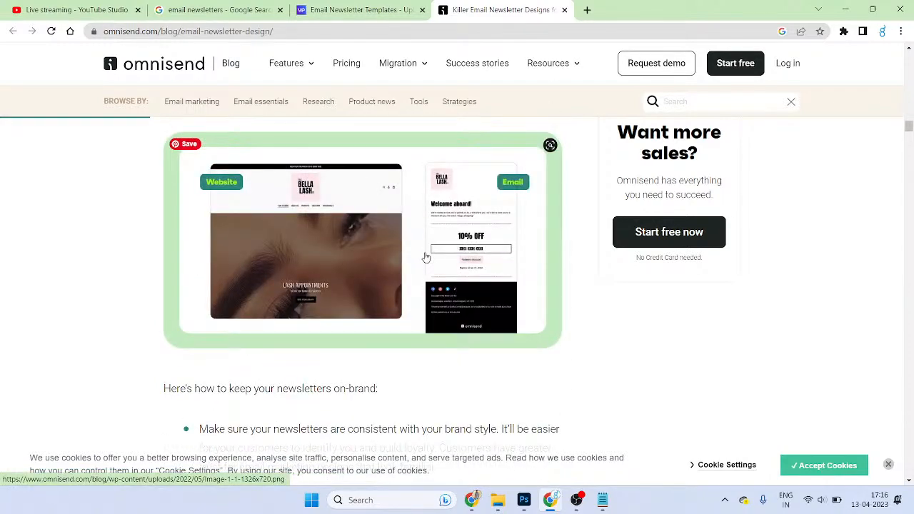
scroll(426, 271, "up", 10)
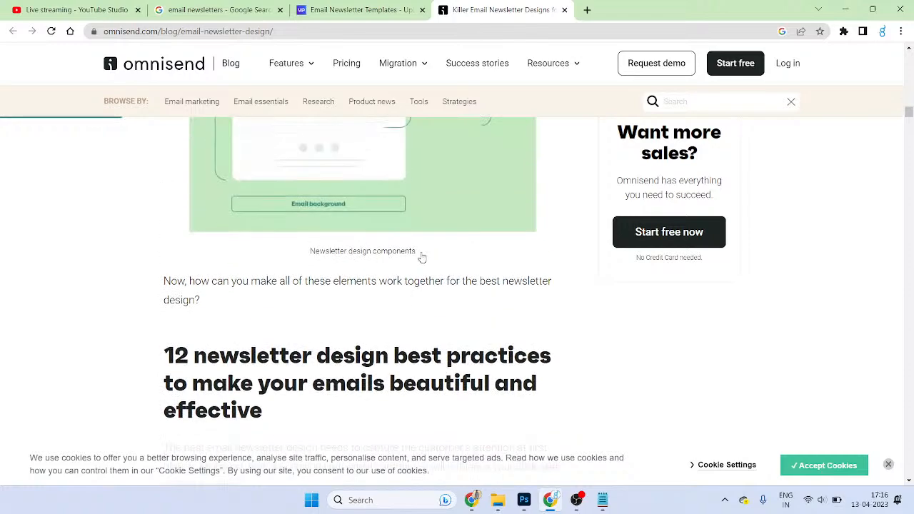
scroll(422, 258, "up", 8)
left_click_drag(429, 347, 525, 260)
key("super+d")
key("super+d")
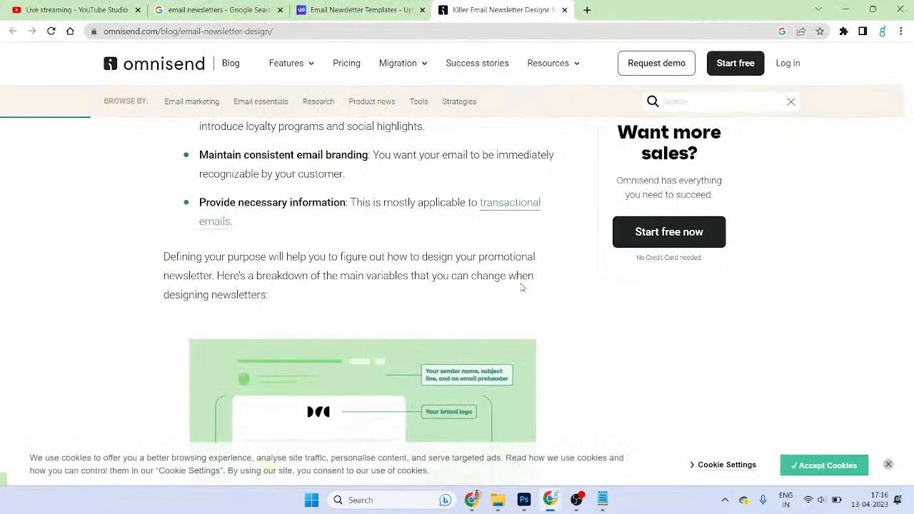
scroll(521, 288, "up", 6)
scroll(520, 289, "down", 3)
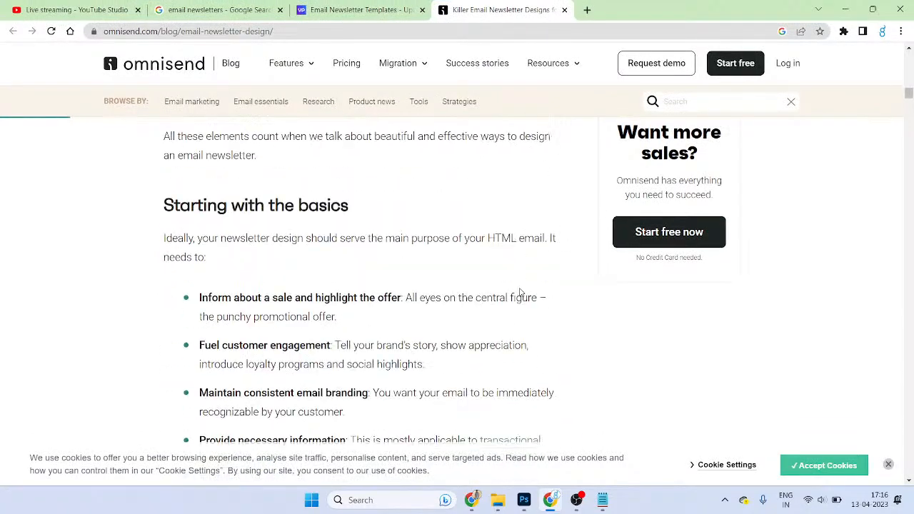
scroll(519, 289, "up", 20)
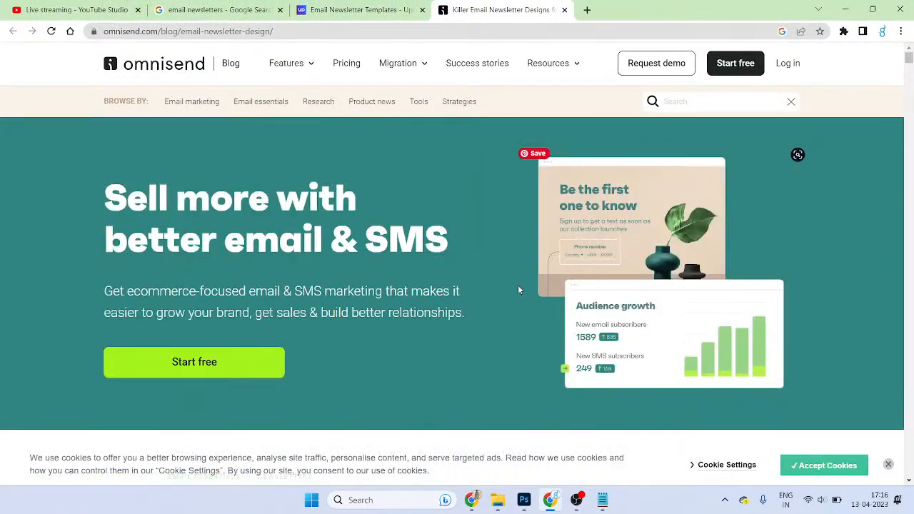
left_click(361, 10)
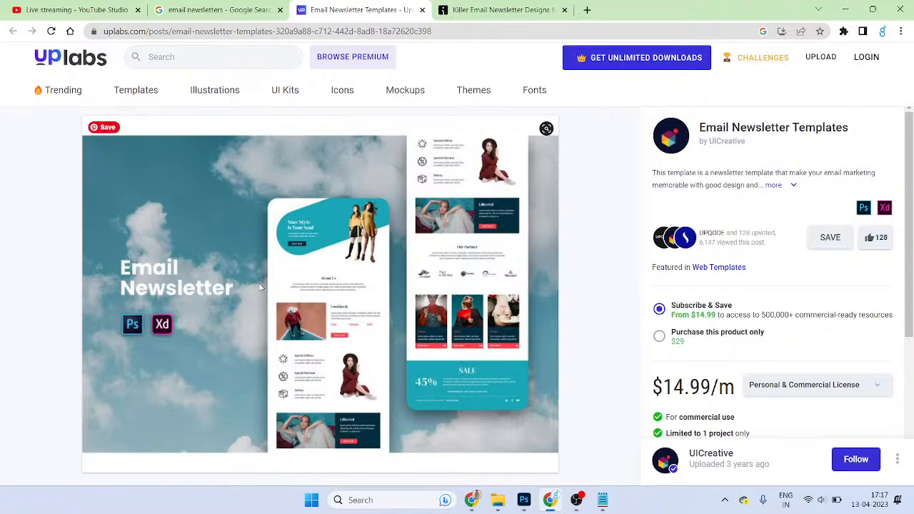
- Flip between the Omnisend article, UpLabs templates and Google Images tabs
left_click(500, 10)
scroll(525, 279, "down", 10)
left_click(421, 7)
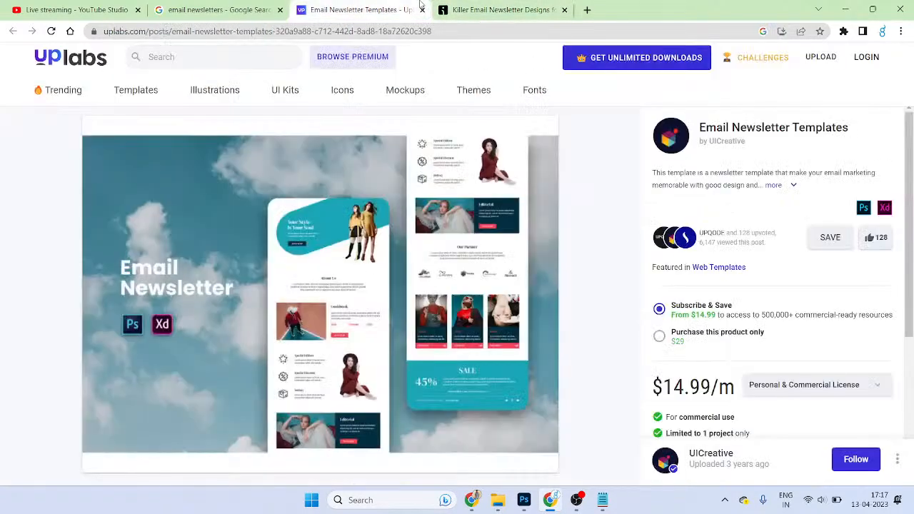
left_click(214, 10)
- Close the image preview panel, show the desktop and open the XD-CLASSES folder
key("Escape")
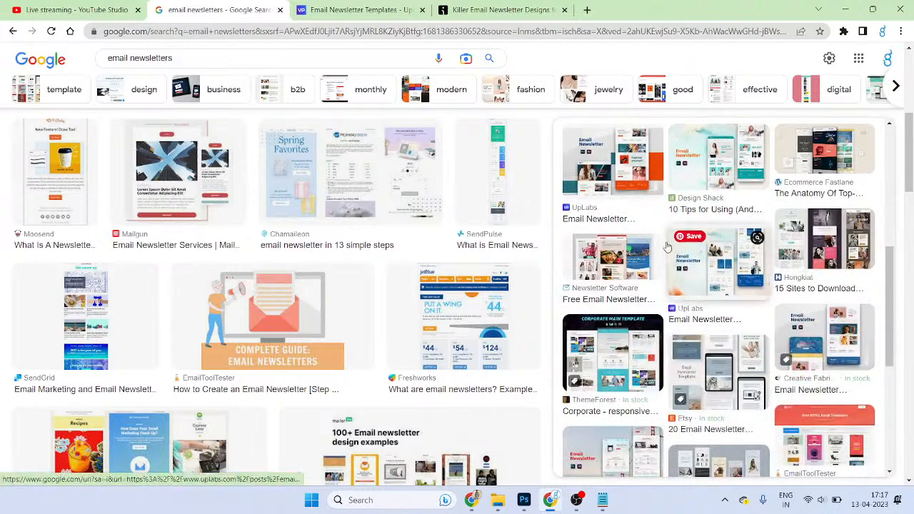
scroll(793, 307, "down", 2)
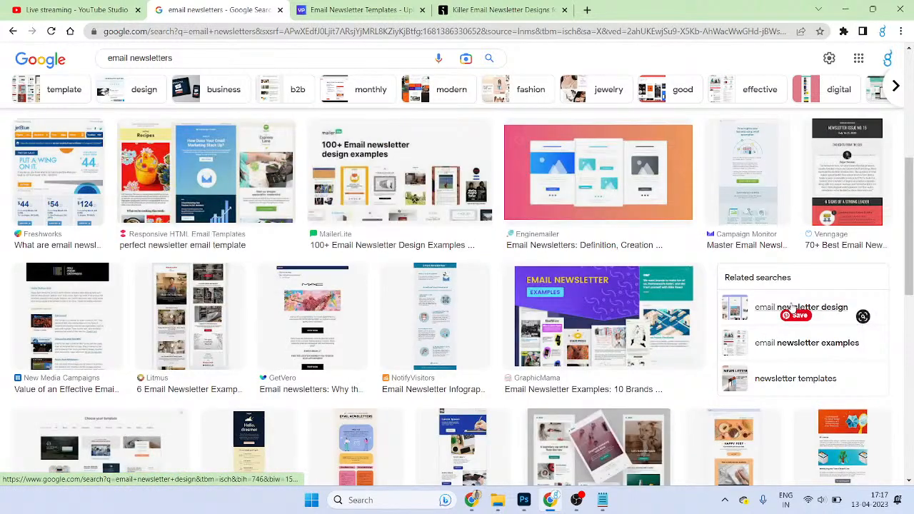
key("super+d")
double_click(884, 429)
- Open 'Website Wire frame and Visual Design' in XD, maximize the window, and choose File > New
left_click(582, 317)
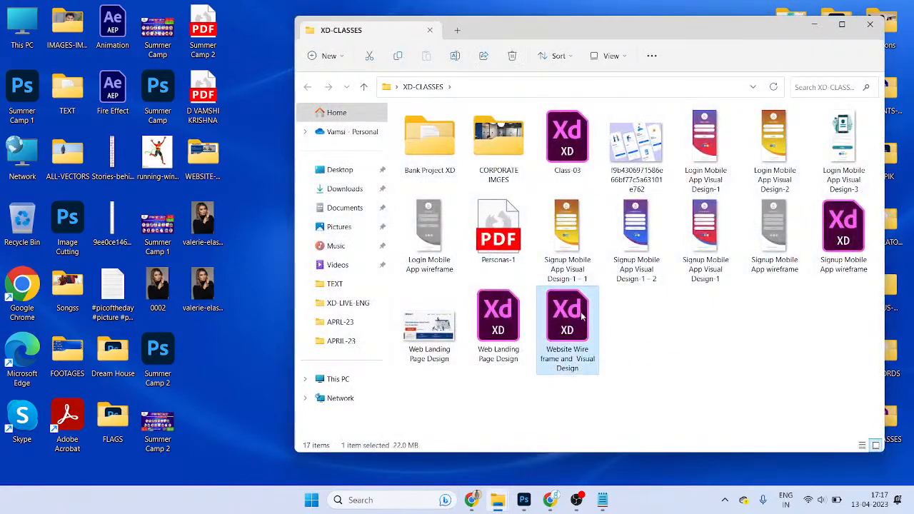
double_click(582, 316)
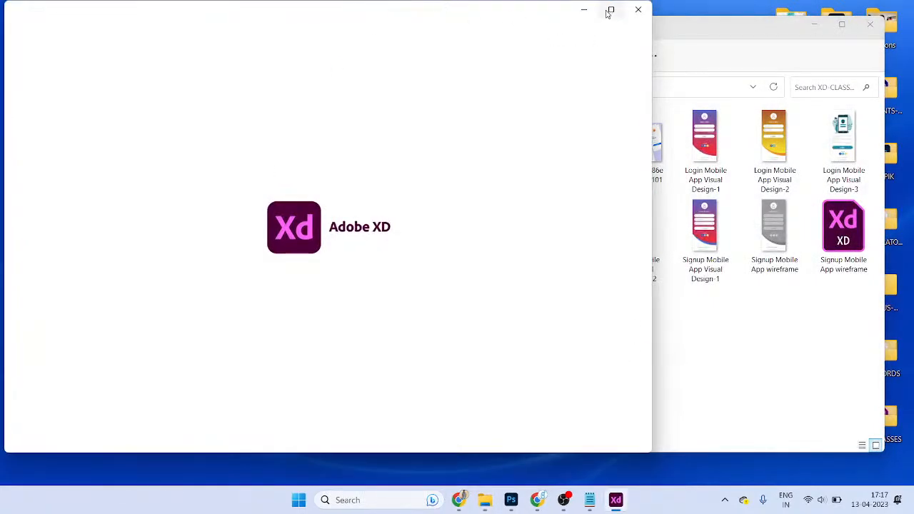
left_click(610, 12)
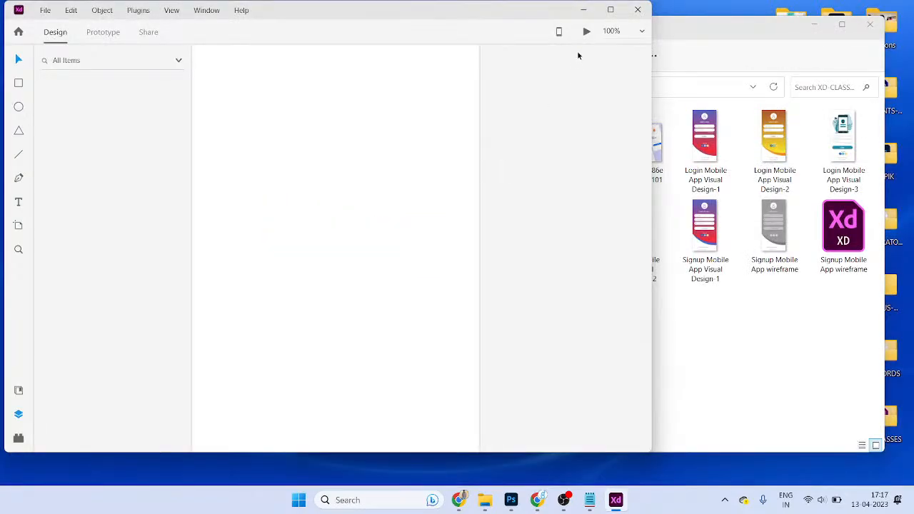
left_click(611, 9)
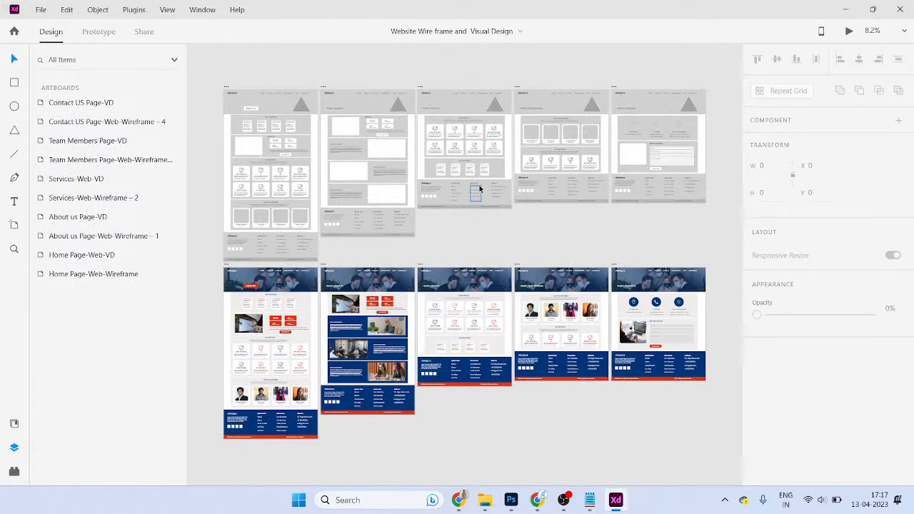
left_click(40, 10)
left_click(52, 28)
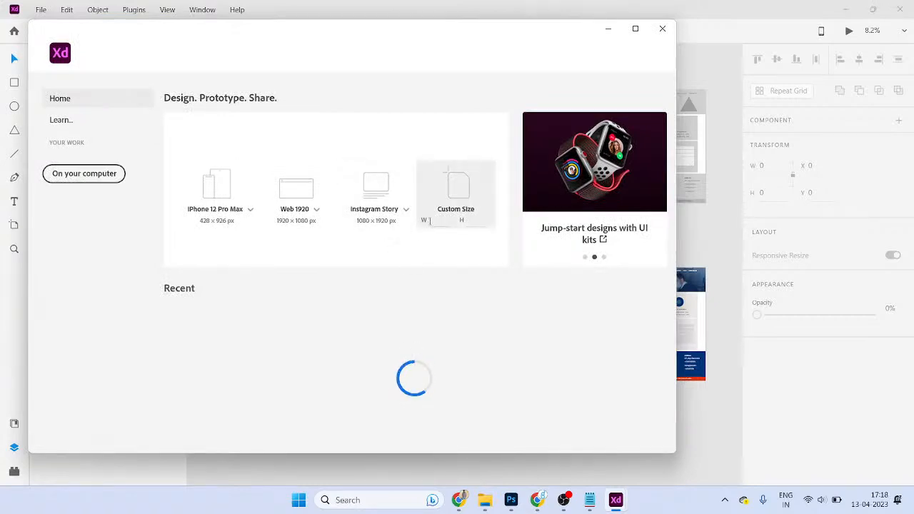
- Create a custom 700 × 2000 px document and bring up its save dialog
left_click(441, 221)
type("700")
key("Tab")
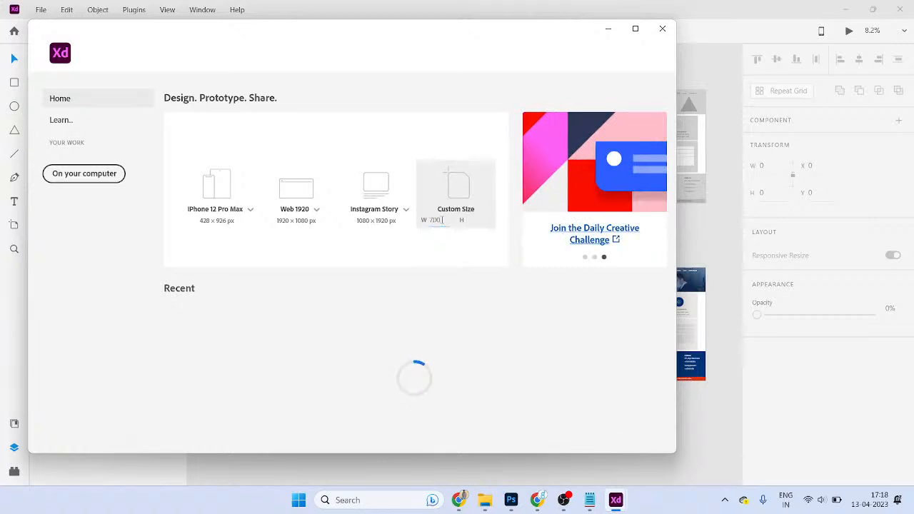
key("Tab")
left_click(440, 220)
left_click(476, 220)
type("2000")
key("Return")
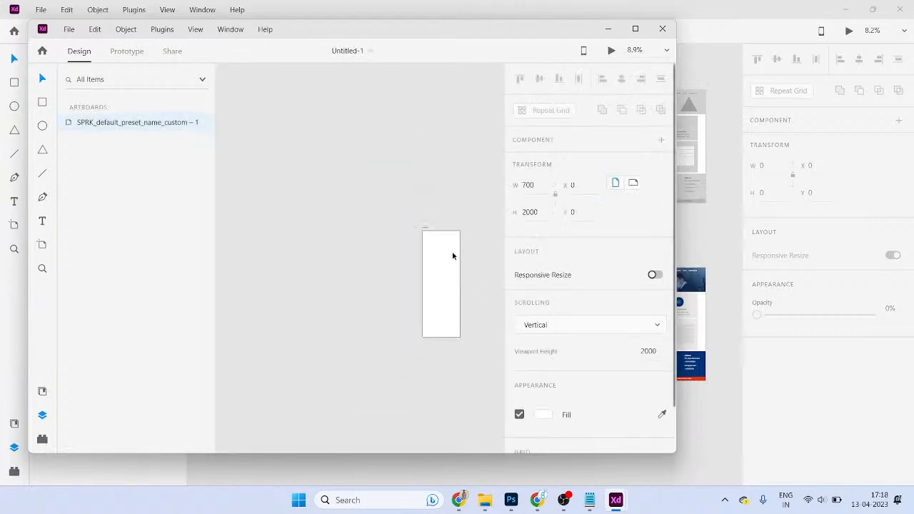
key("ctrl+s")
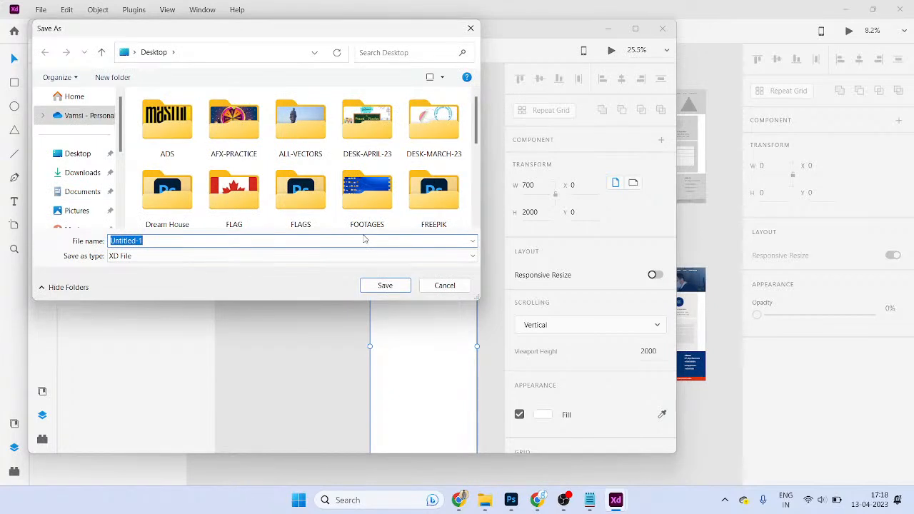
- Save the new document as EMAIL_NEWSLETTER_DESIGN in a new Desktop folder
key("ctrl+shift+n")
key("Return")
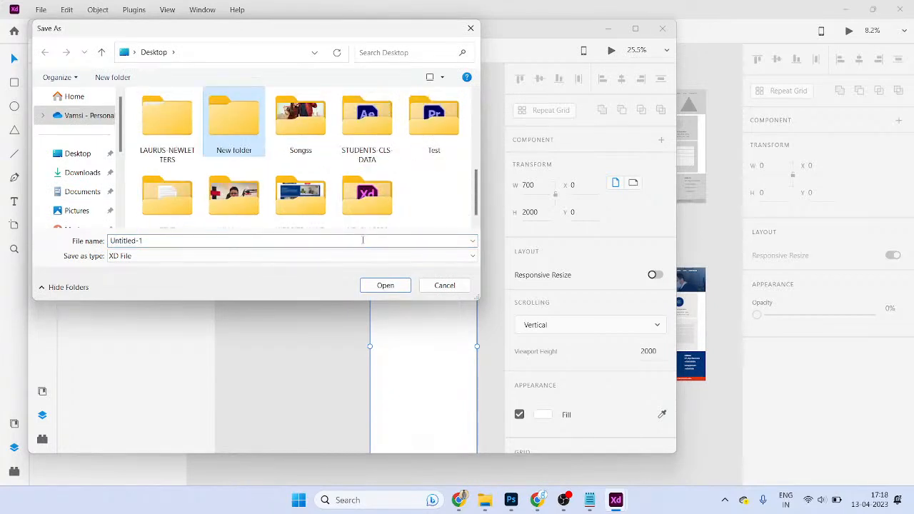
left_click(363, 241)
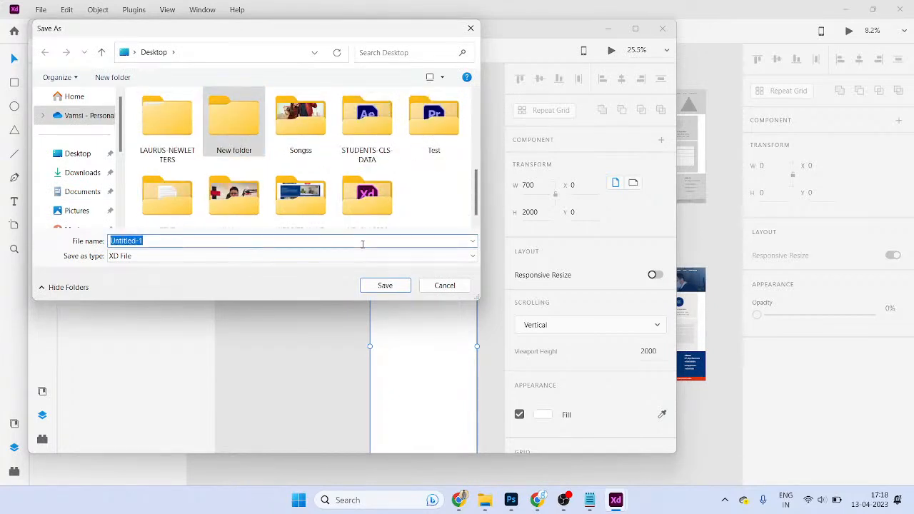
type("N")
key("BackSpace")
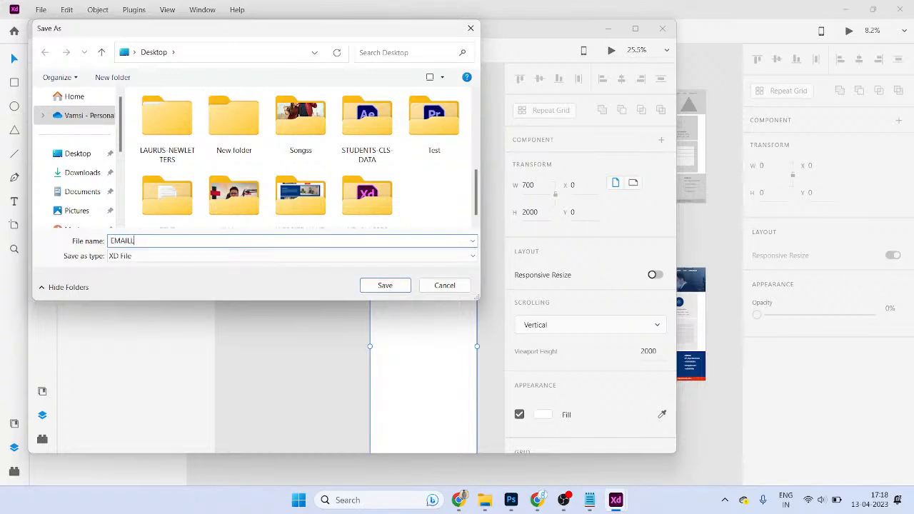
key("BackSpace")
key("BackSpace")
type("Birth Anniversary of Dr.Br.Ambedkar")
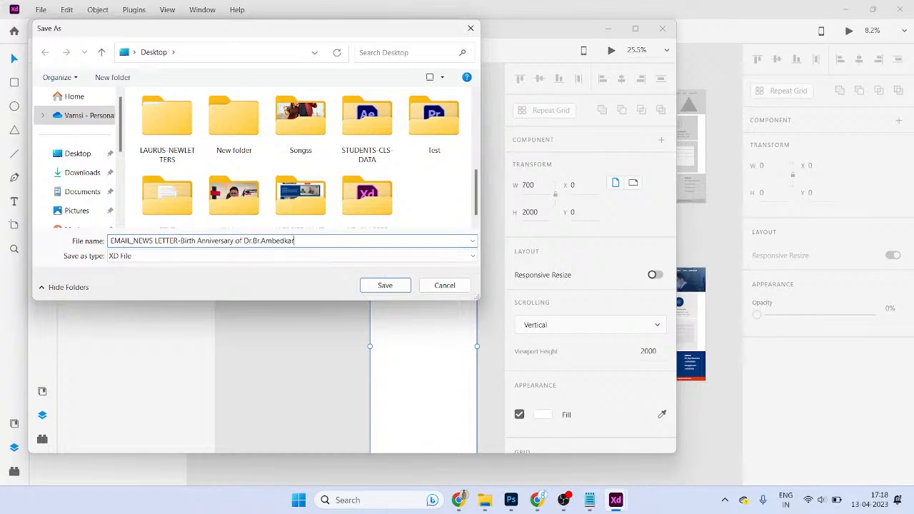
key("ctrl+v")
key("ctrl+v")
key("ctrl+a")
type("EMAIL_NE")
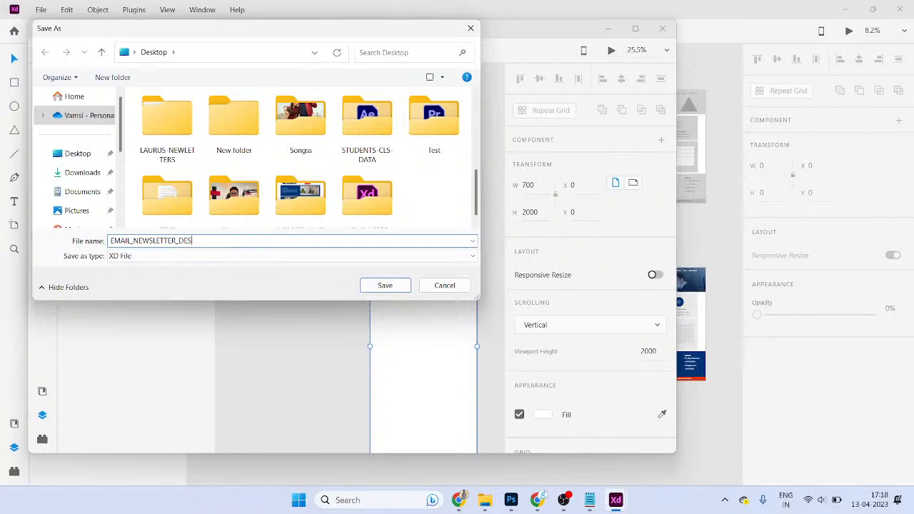
key("Return")
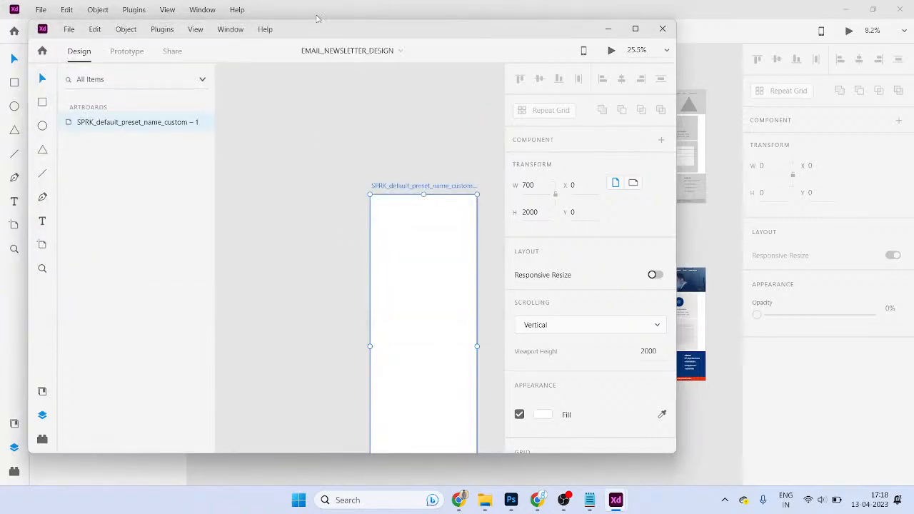
- Return to the Website Wire frame and Visual Design file and start a new document
key("alt+Tab")
scroll(259, 322, "up", 5)
key("alt")
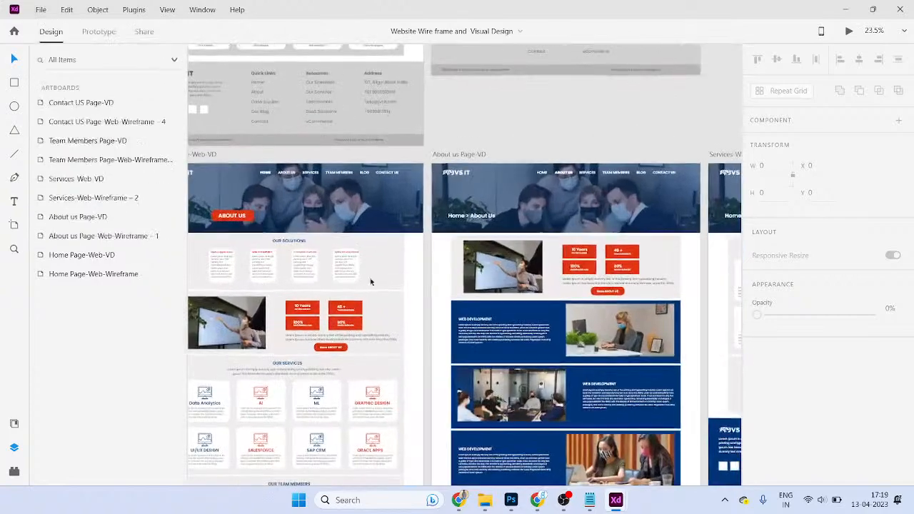
key("Return")
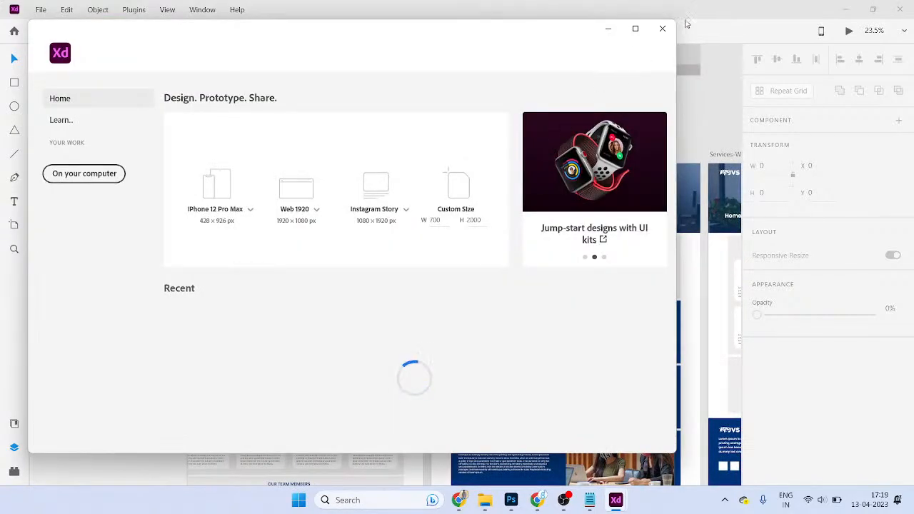
- Copy the Home page's header photo banner and its overlay rectangle
left_click(661, 28)
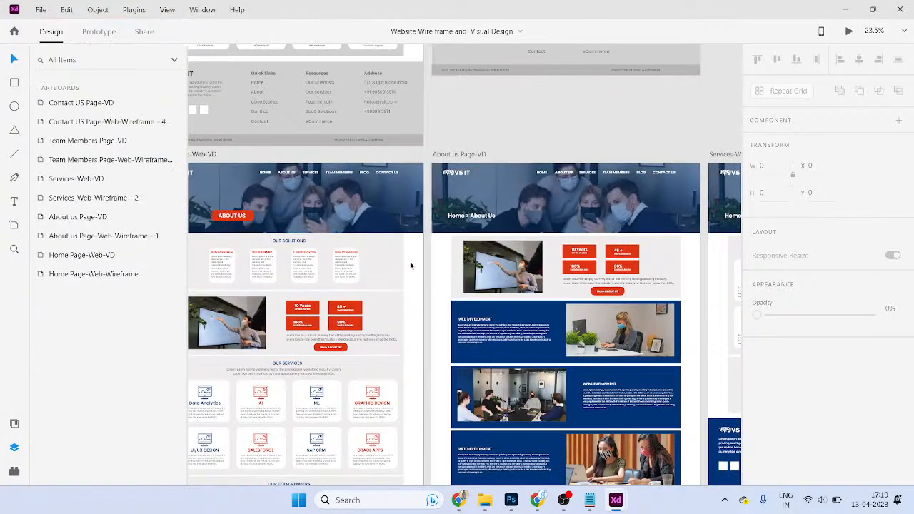
scroll(413, 265, "left", 5)
scroll(413, 265, "up", 1)
left_click(420, 245)
left_click_drag(420, 245, 503, 280)
key("ctrl+z")
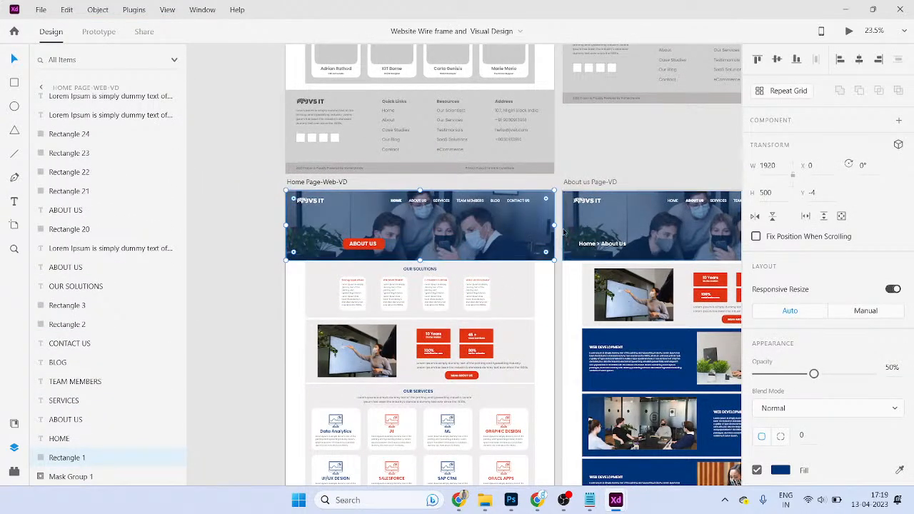
left_click(560, 229)
key("ctrl+z")
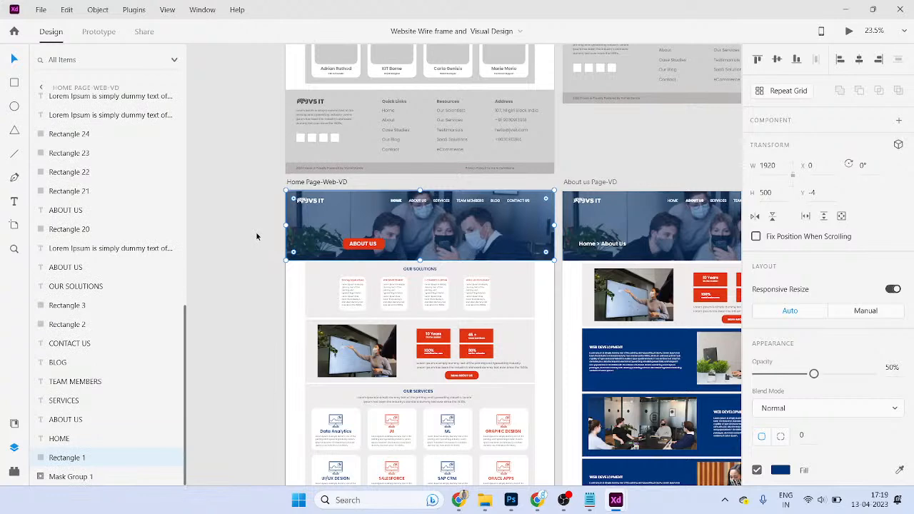
key("ctrl+z")
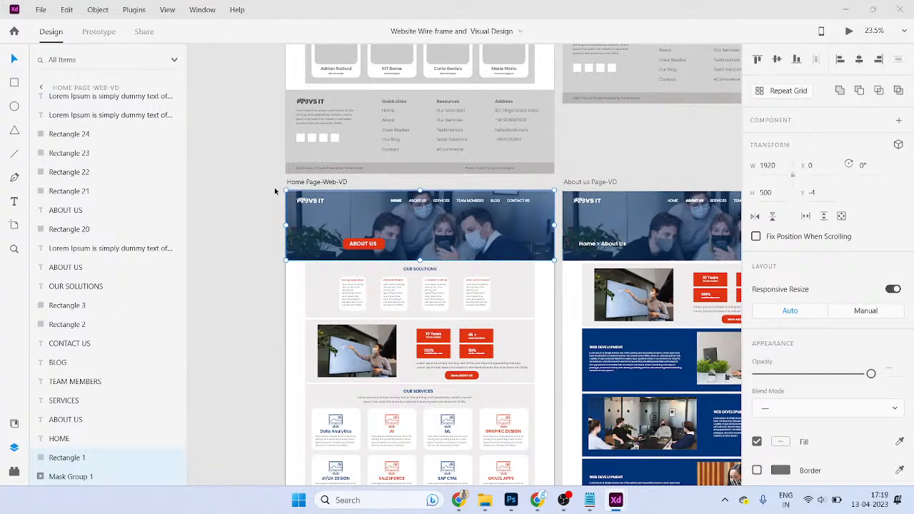
- Paste the banner into EMAIL_NEWSLETTER_DESIGN and scale it to 700 × 182
key("ctrl+n")
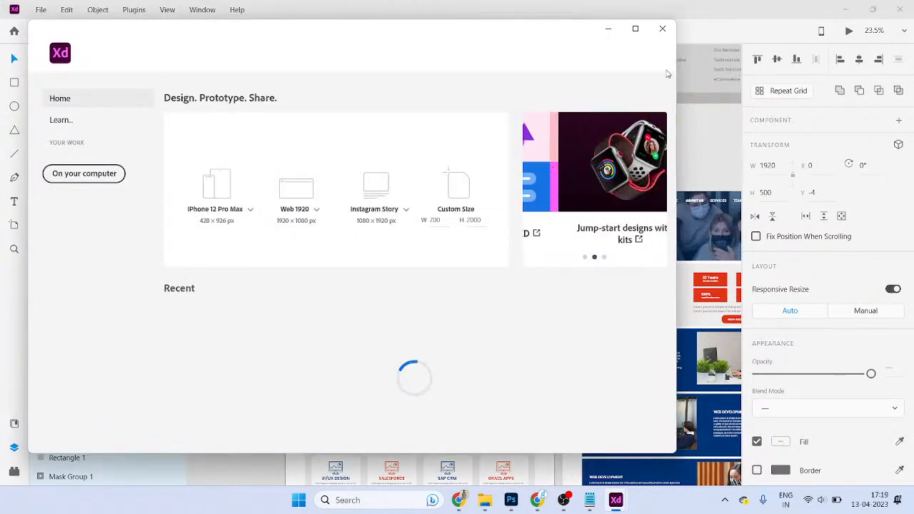
left_click(458, 184)
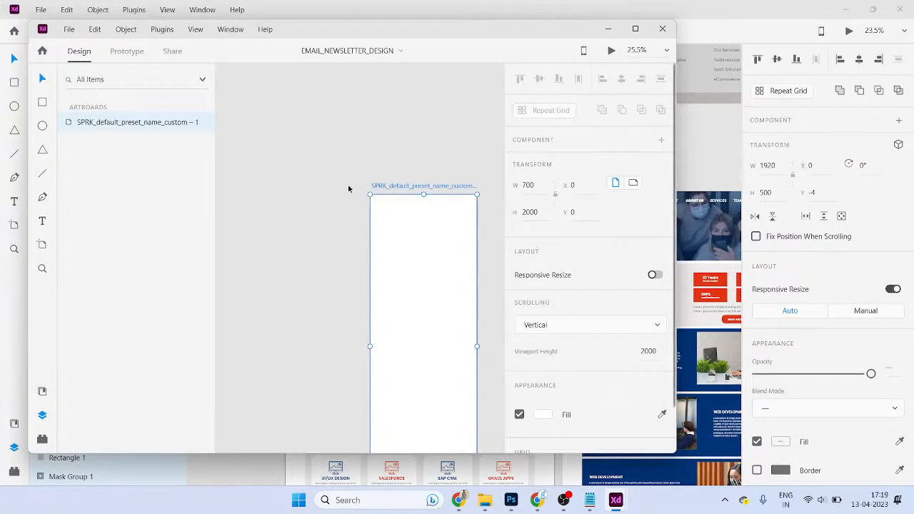
key("ctrl+v")
left_click_drag(475, 279, 244, 277)
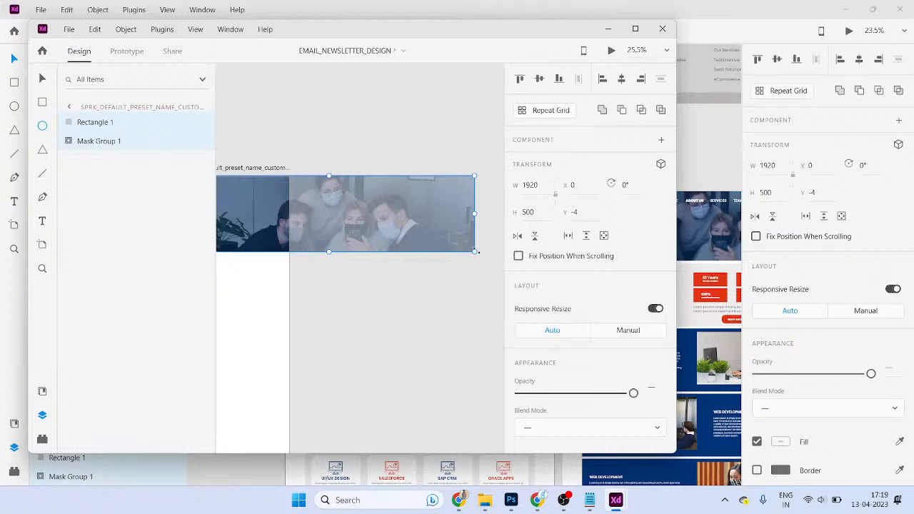
left_click_drag(475, 252, 290, 229)
scroll(290, 229, "up", 6)
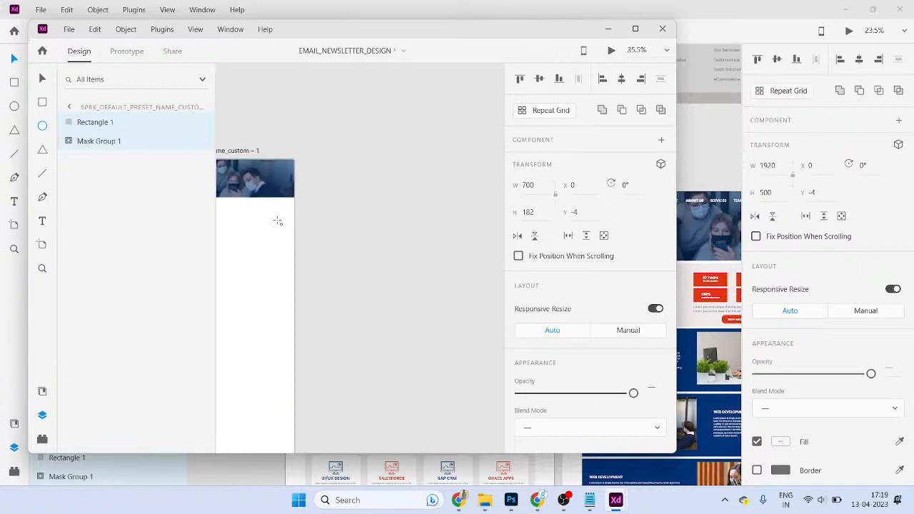
left_click_drag(421, 272, 392, 236)
scroll(391, 237, "down", 3)
left_click(217, 11)
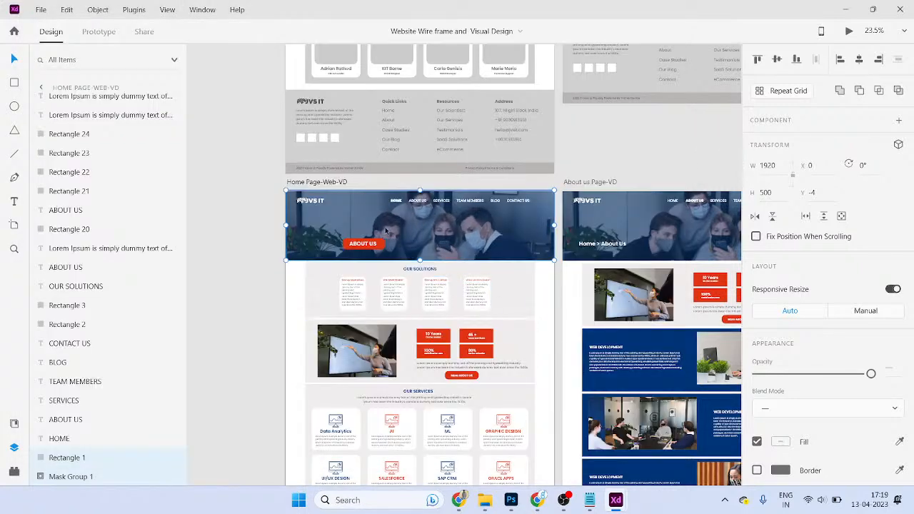
- Paste the JVS IT logo copied from the website design into the newsletter header
left_click(307, 202)
key("ctrl+c")
key("alt+Tab")
key("ctrl+v")
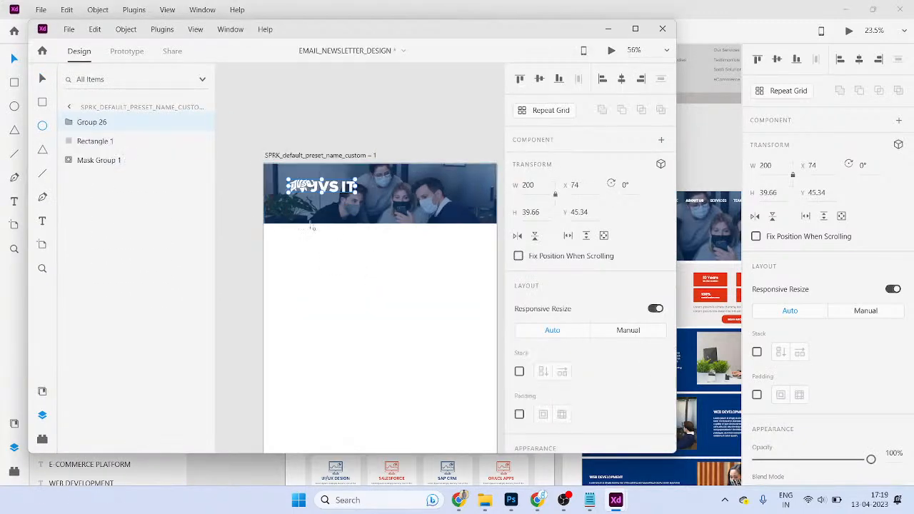
mouse_move(320, 176)
left_mouse_down()
mouse_move(336, 184)
mouse_move(304, 190)
left_mouse_up()
key("ctrl+z")
scroll(300, 188, "up", 4)
key("ctrl+z")
key("v")
left_click(340, 187)
scroll(343, 188, "down", 2)
left_click(353, 52)
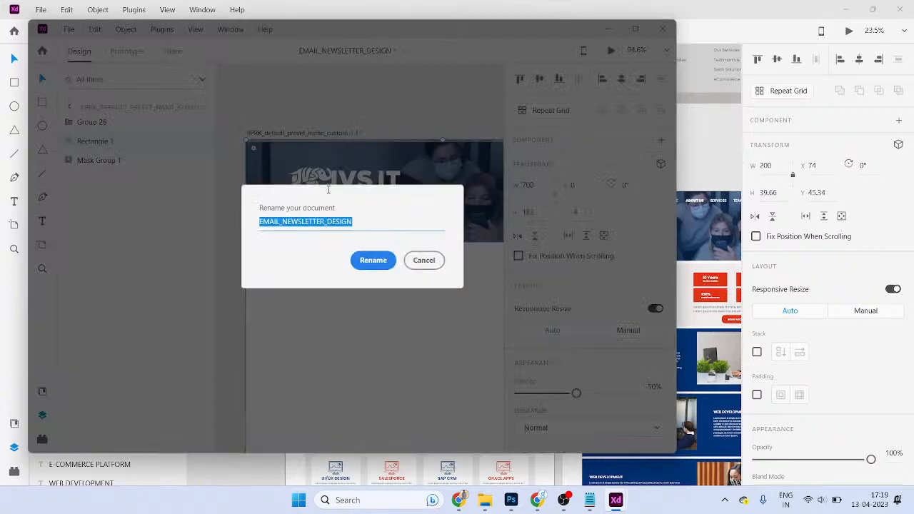
left_click(426, 262)
- Move the logo to the banner's top-left corner and shrink it to 147.27 × 29.21
left_click(319, 176)
left_click_drag(318, 175, 302, 166)
scroll(396, 286, "down", 5)
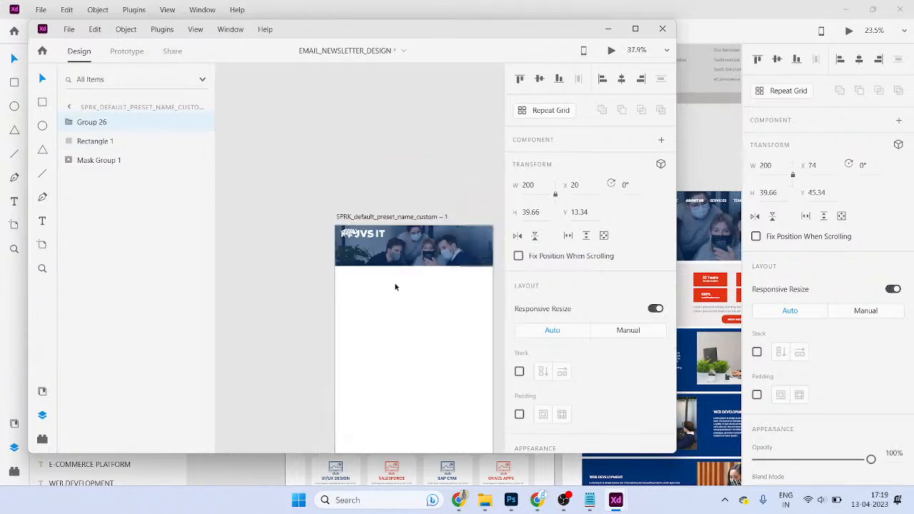
left_click(367, 150)
scroll(481, 300, "up", 3)
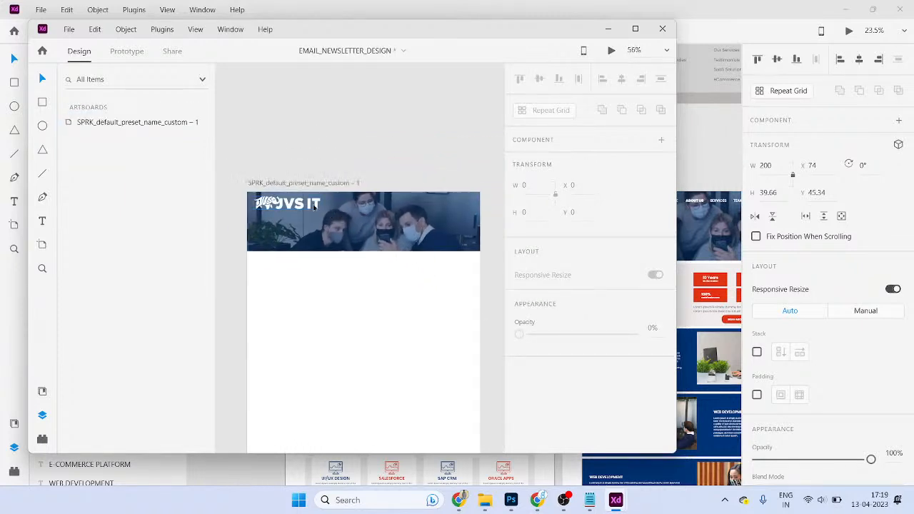
left_click(317, 212)
left_click_drag(322, 210, 303, 207)
- Stretch the blue banner overlay down toward 277 px tall
left_click(323, 164)
left_click(359, 232)
left_click_drag(364, 251, 365, 283)
double_click(379, 239)
key("Escape")
left_click_drag(382, 216, 369, 274)
key("ctrl+z")
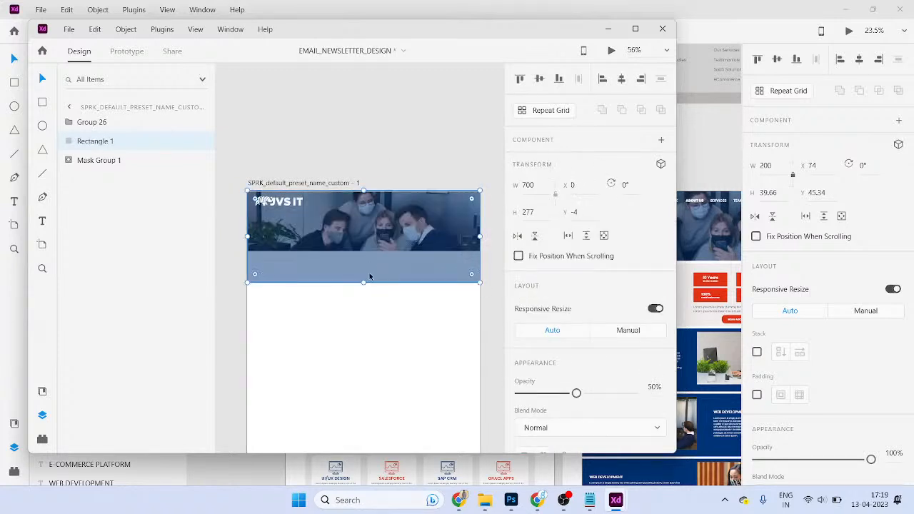
scroll(369, 274, "down", 1)
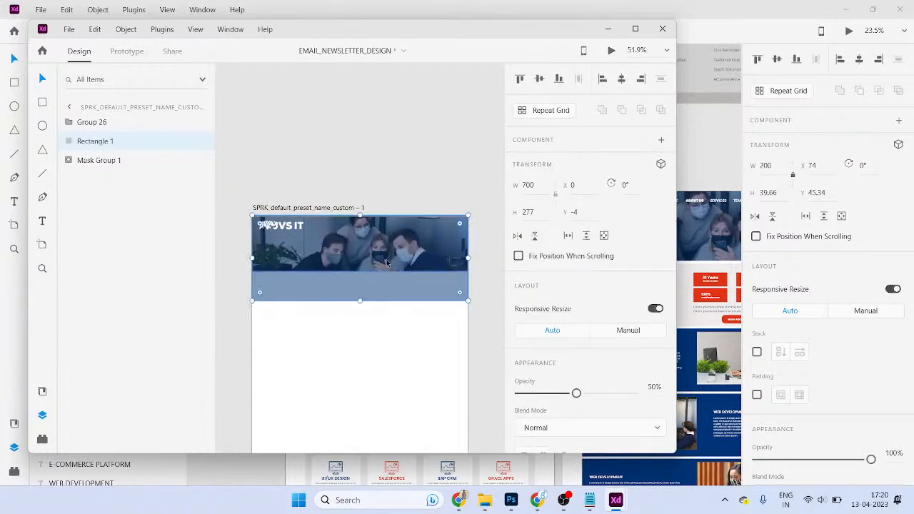
scroll(488, 223, "down", 1)
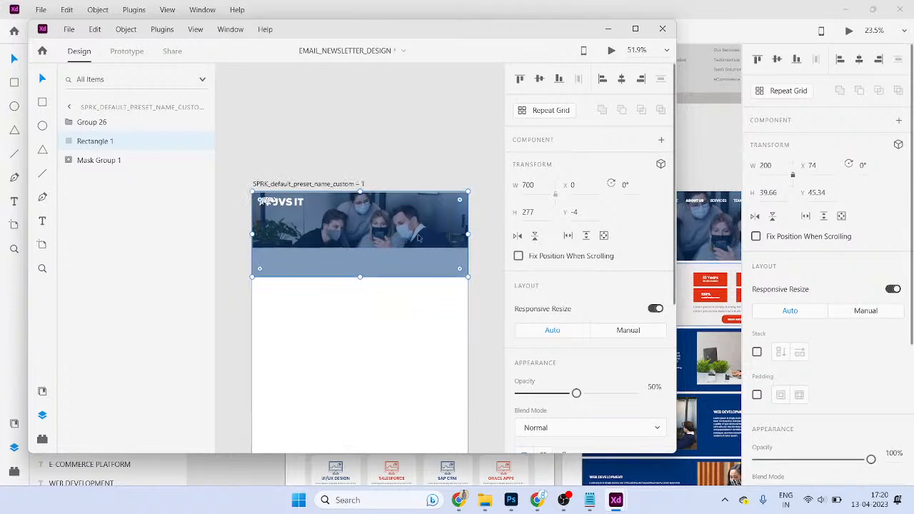
scroll(830, 389, "down", 2)
scroll(828, 398, "up", 2)
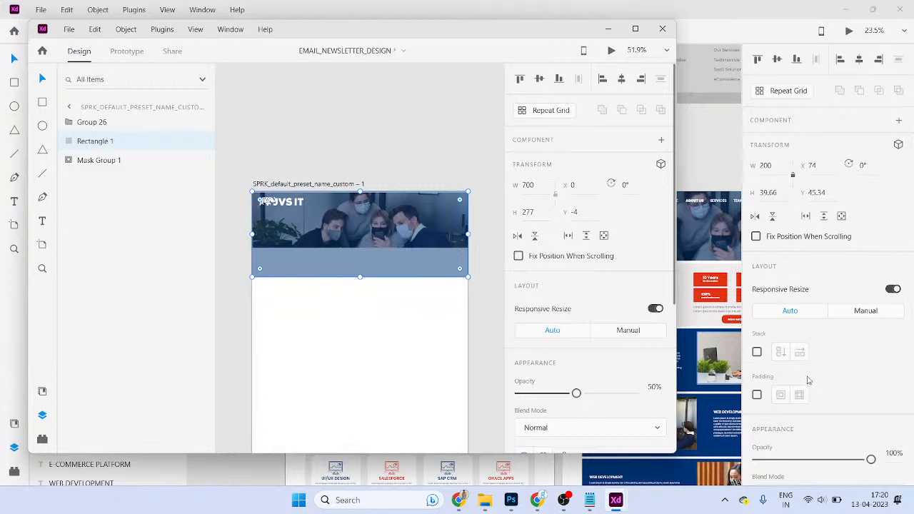
scroll(624, 235, "down", 5)
scroll(621, 246, "down", 1)
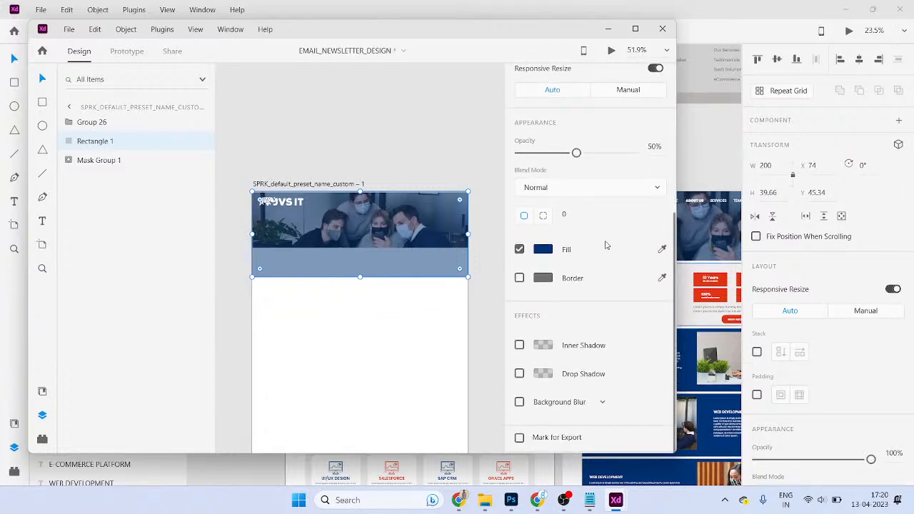
- Make the header photo 277 px tall, moving the overlay aside and back over it
left_click(372, 325)
left_click_drag(367, 265, 367, 185)
left_click(360, 239)
left_click_drag(360, 247, 360, 280)
left_click_drag(375, 242, 372, 238)
left_click(403, 102)
left_click_drag(413, 187, 405, 258)
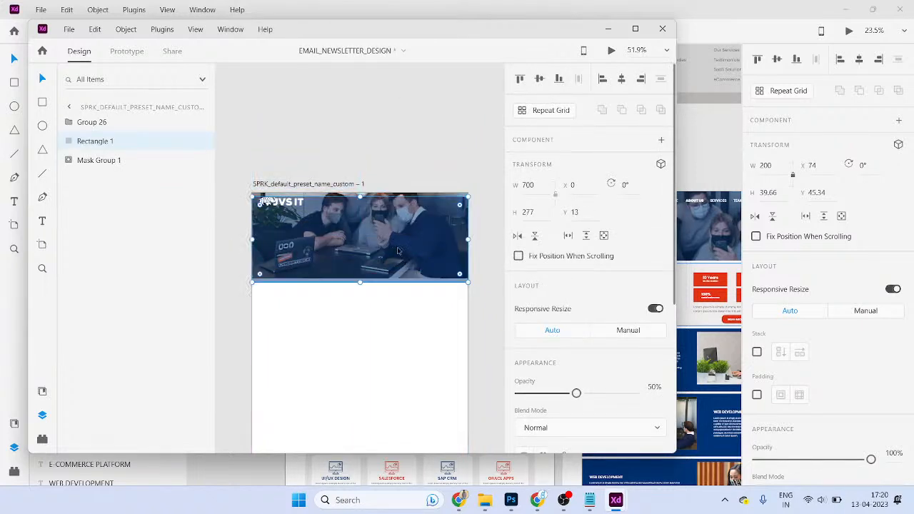
- Move the overlay and photo down together beneath the logo
scroll(378, 207, "up", 5)
left_click(396, 100)
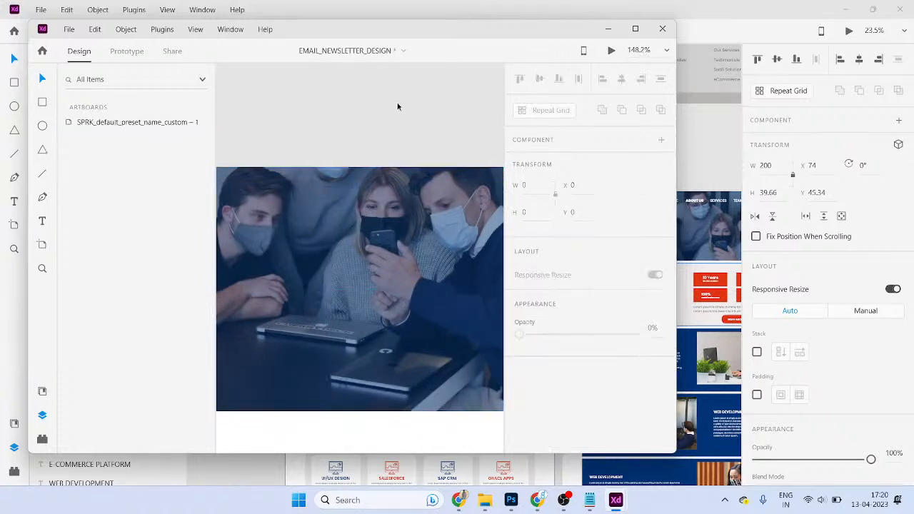
scroll(409, 163, "down", 5)
left_click(440, 296)
scroll(438, 259, "up", 3)
scroll(437, 270, "down", 2)
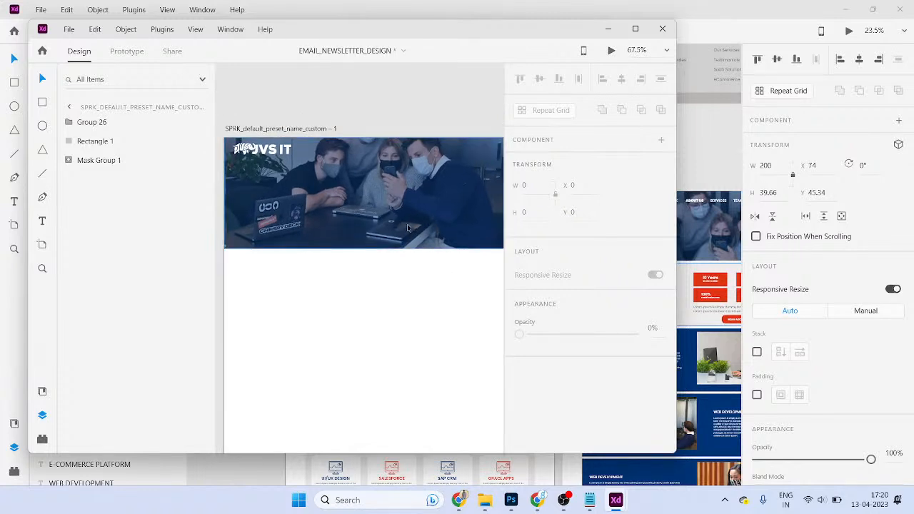
left_click(252, 161)
left_click_drag(393, 288, 378, 228)
left_click_drag(377, 228, 368, 289)
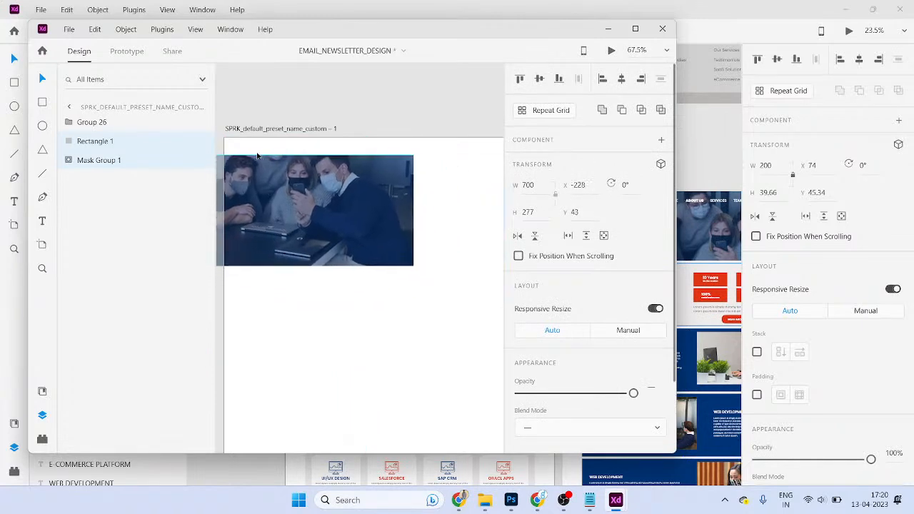
left_click_drag(336, 178, 190, 110)
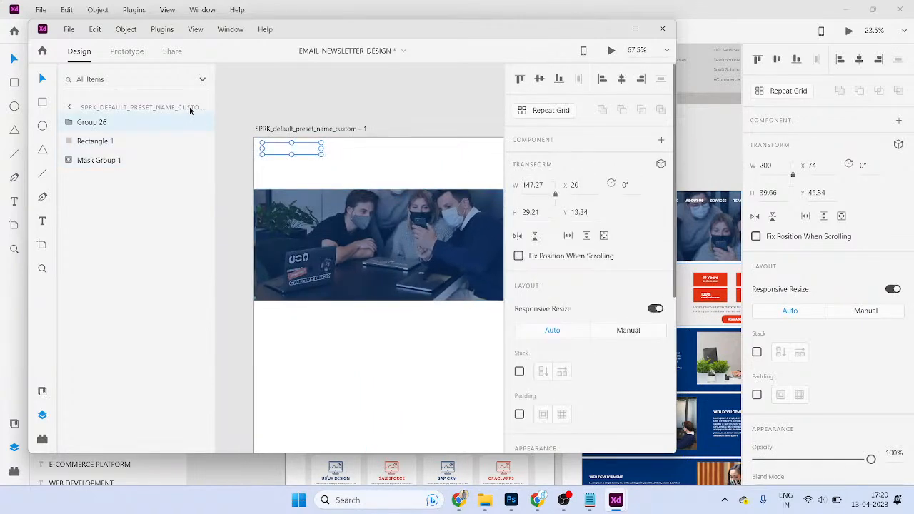
- Select the JVS IT logo inside the Web Landing Page Design file's main group
key("alt+Tab")
key("alt+Tab")
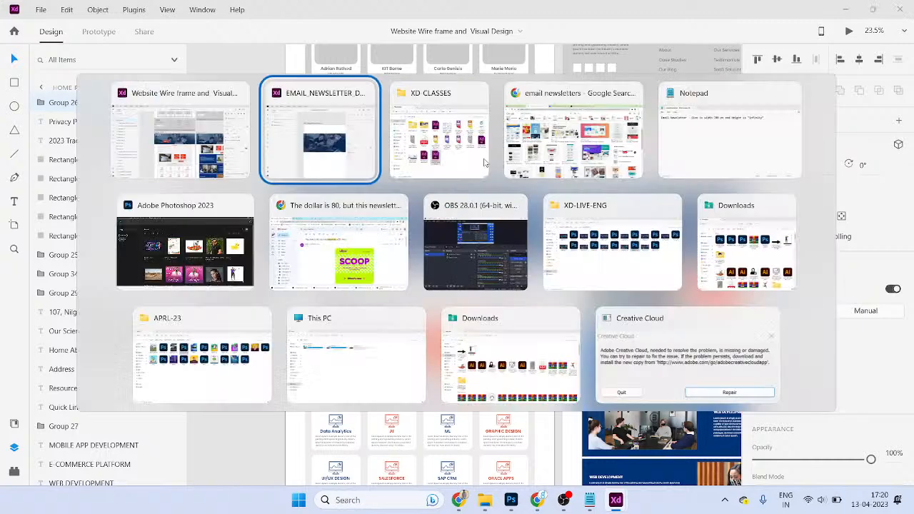
left_click(484, 163)
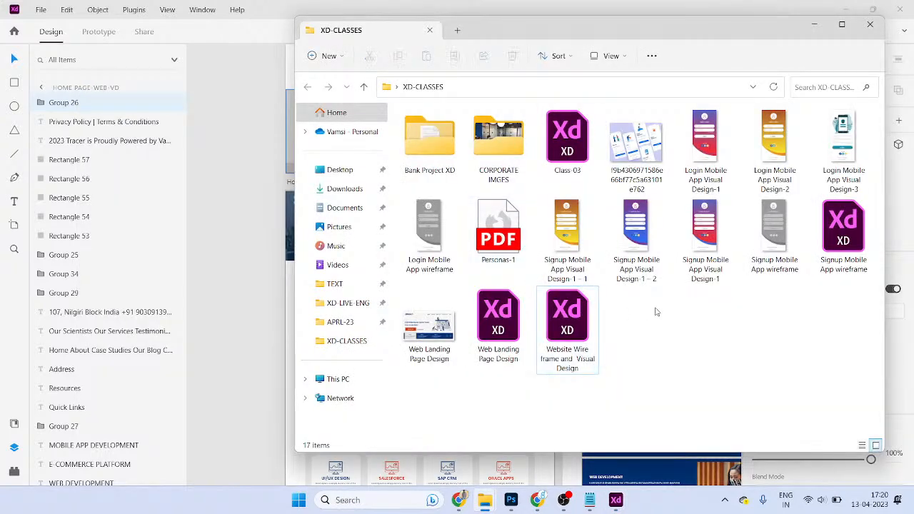
key("alt+Tab")
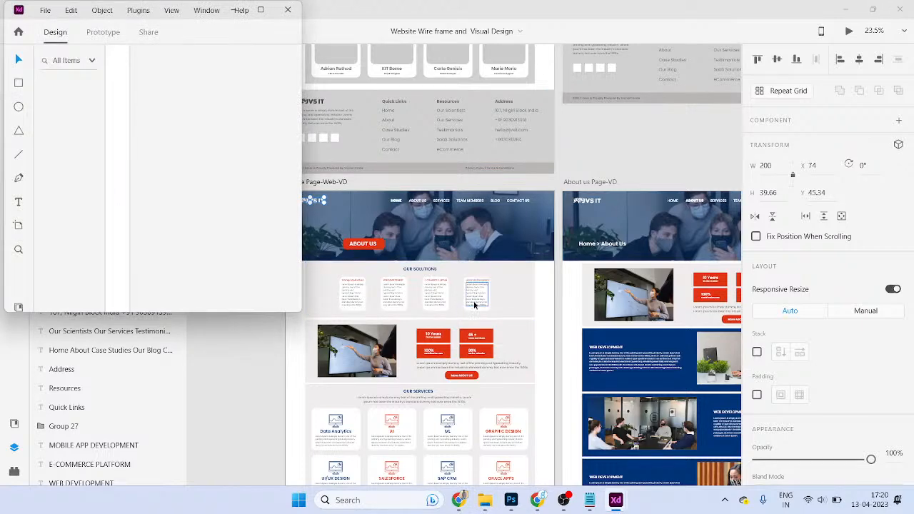
left_click(262, 9)
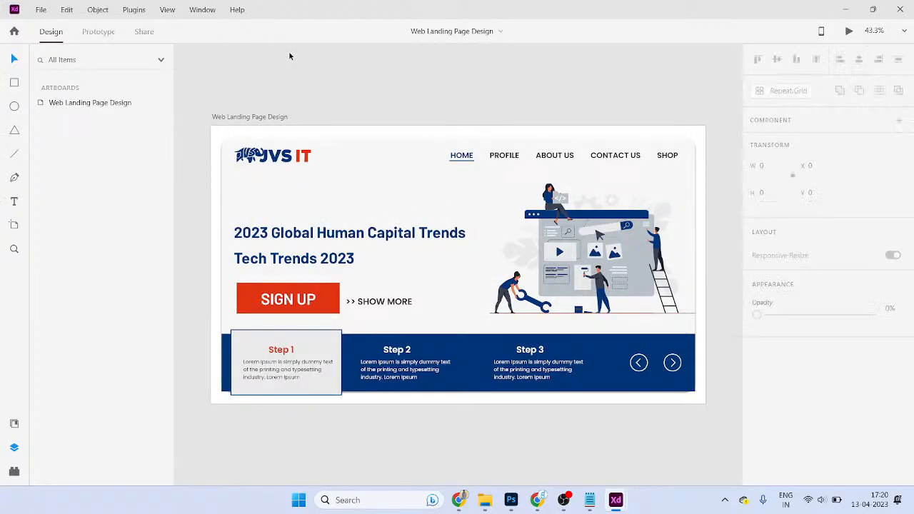
left_click(304, 164)
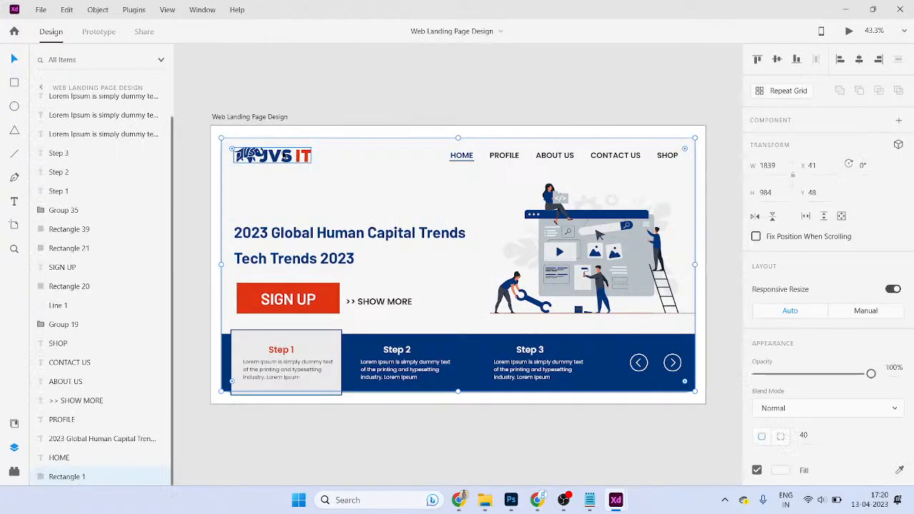
double_click(297, 164)
key("alt+Tab")
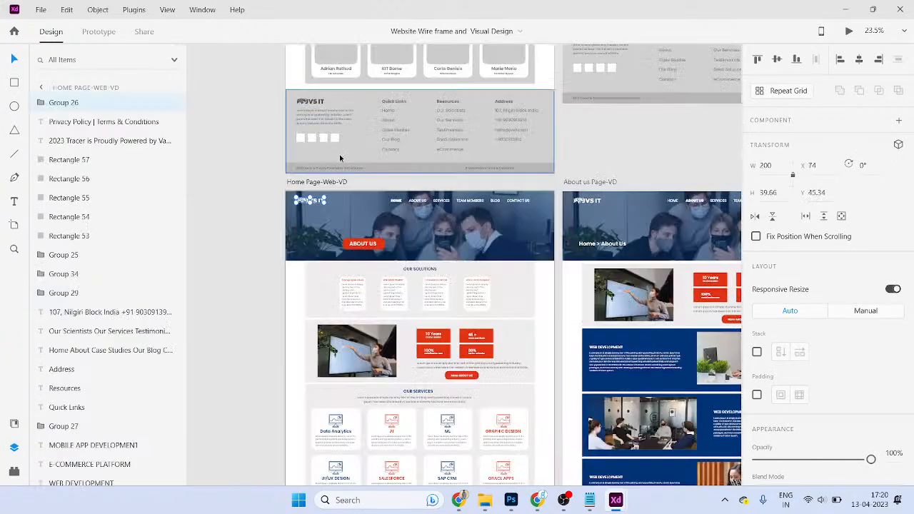
key("alt+Tab")
key("alt+Tab")
key("alt+Tab")
key("alt+Tab")
key("alt+Tab")
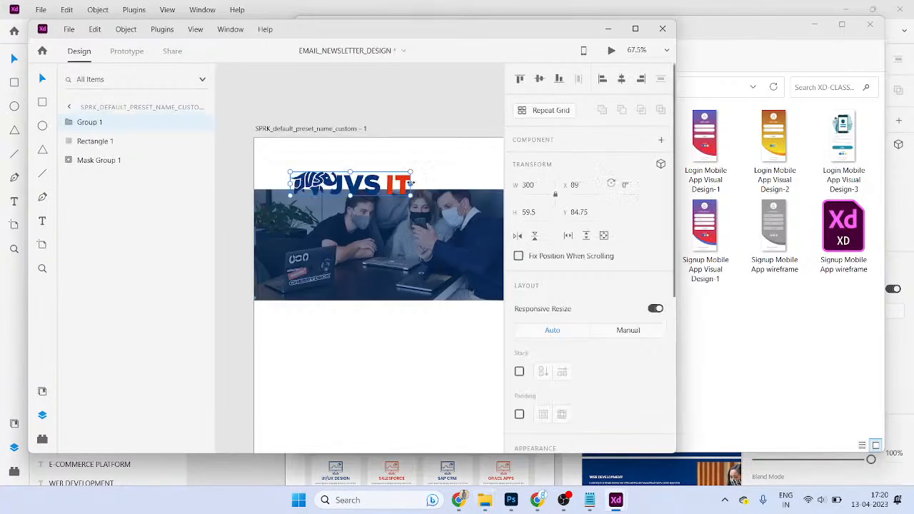
- Centre the newsletter logo in the white header strip above the photo banner
left_click_drag(400, 187, 418, 149)
left_click(635, 29)
left_click(775, 63)
key("ctrl+z")
left_click(647, 261)
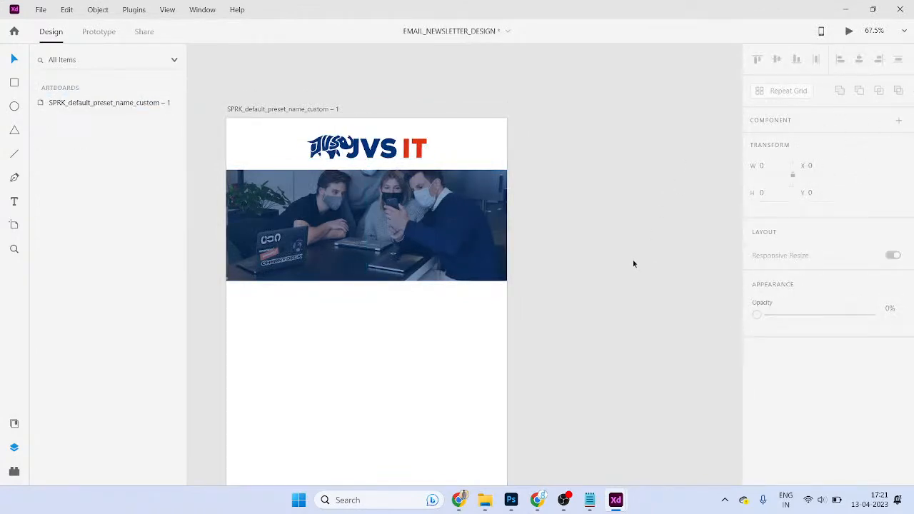
- Pan the newsletter view and switch to the website wireframe document
mouse_move(600, 493)
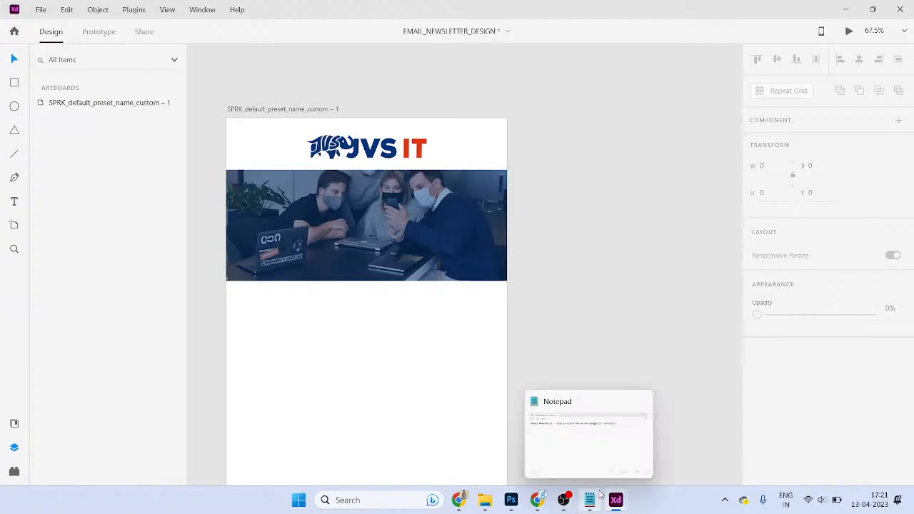
left_click_drag(524, 311, 533, 235)
left_click(429, 154)
key("t")
key("alt+Tab")
key("alt+Tab")
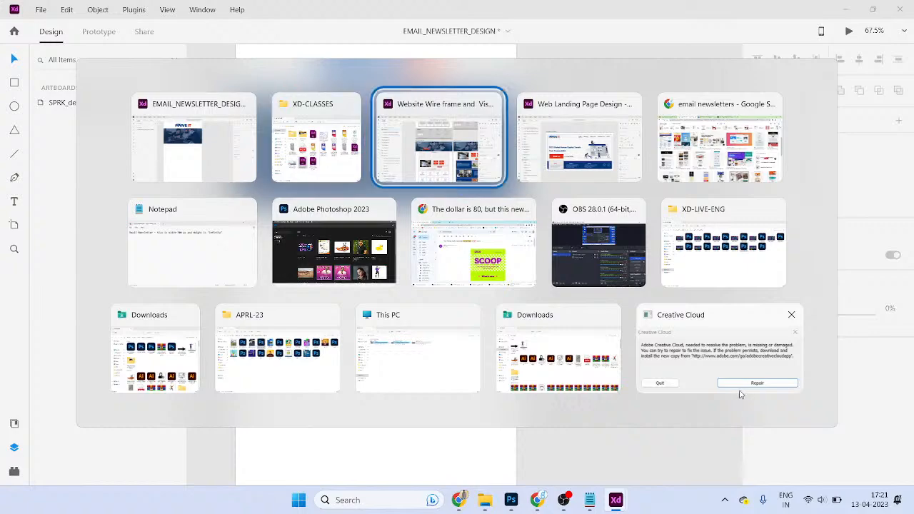
scroll(429, 185, "down", 5)
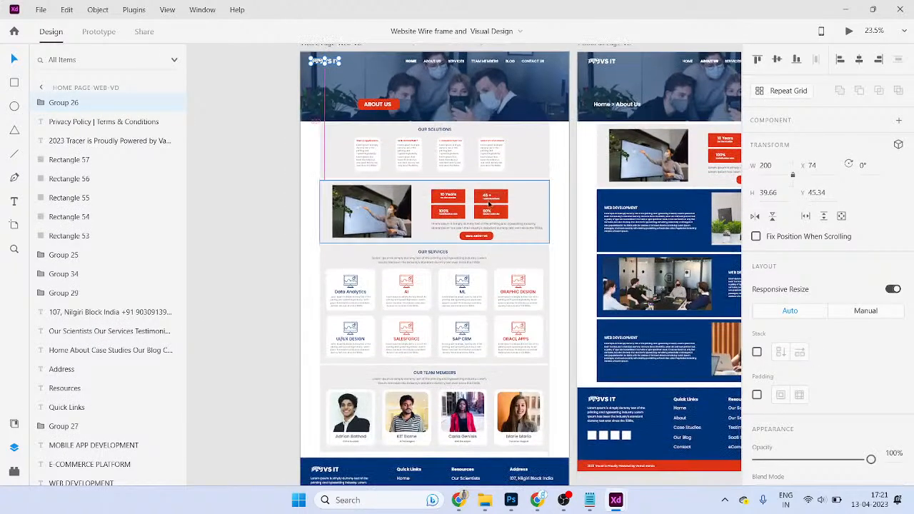
scroll(405, 172, "up", 3)
- Paste the about section with photo and stat boxes below the newsletter banner
left_click(405, 173)
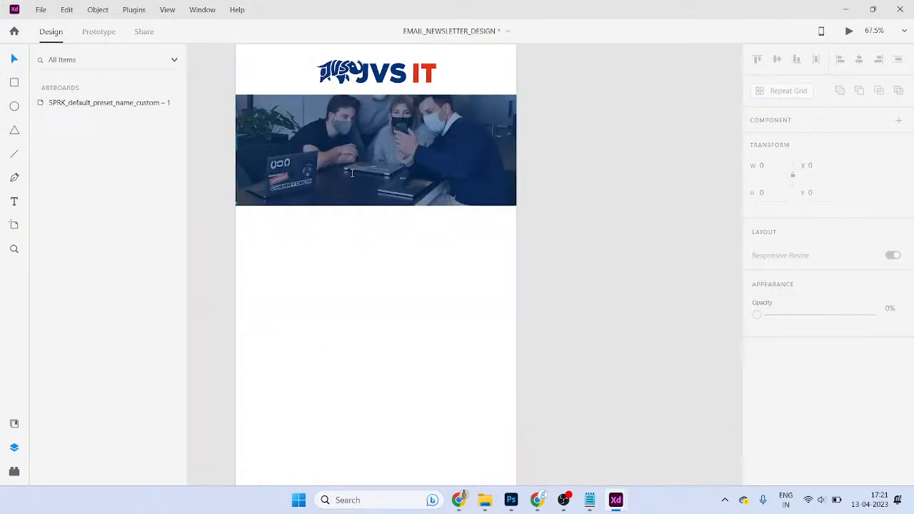
key("ctrl+v")
left_click_drag(368, 171, 411, 197)
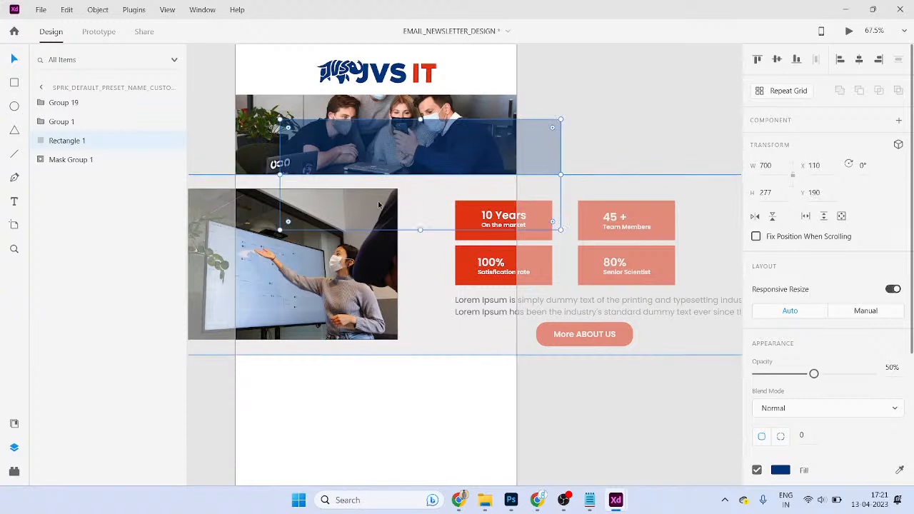
key("ctrl+z")
left_click_drag(382, 387, 378, 262)
key("ctrl+z")
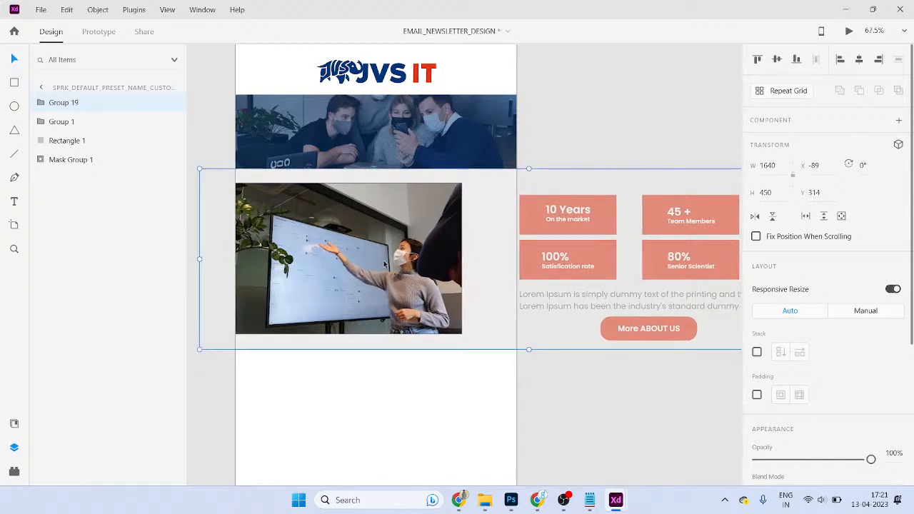
scroll(388, 263, "down", 3)
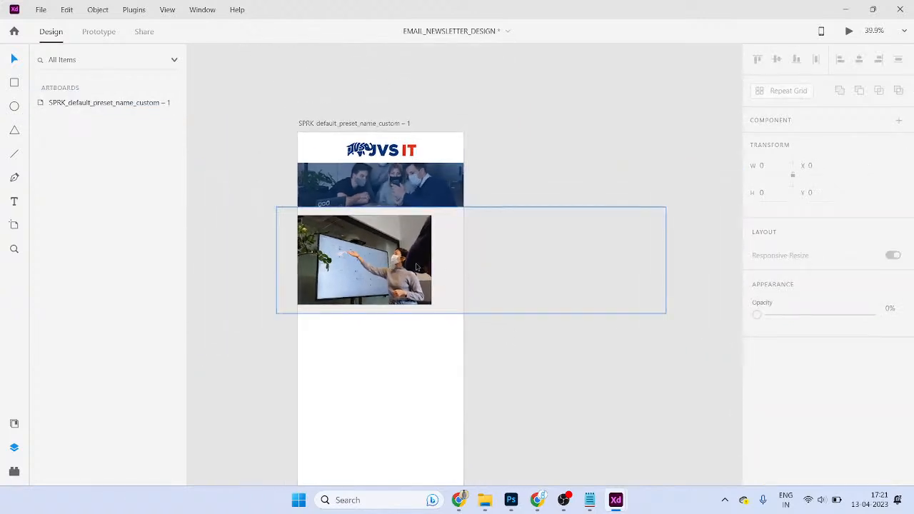
- Ungroup the pasted about section and select its stat boxes and layers
key("ctrl+shift+g")
left_click(578, 350)
left_click_drag(645, 368, 461, 186)
left_click(425, 231, "shift")
left_click(425, 230, "shift")
left_click_drag(484, 277, 528, 276)
key("ctrl+z")
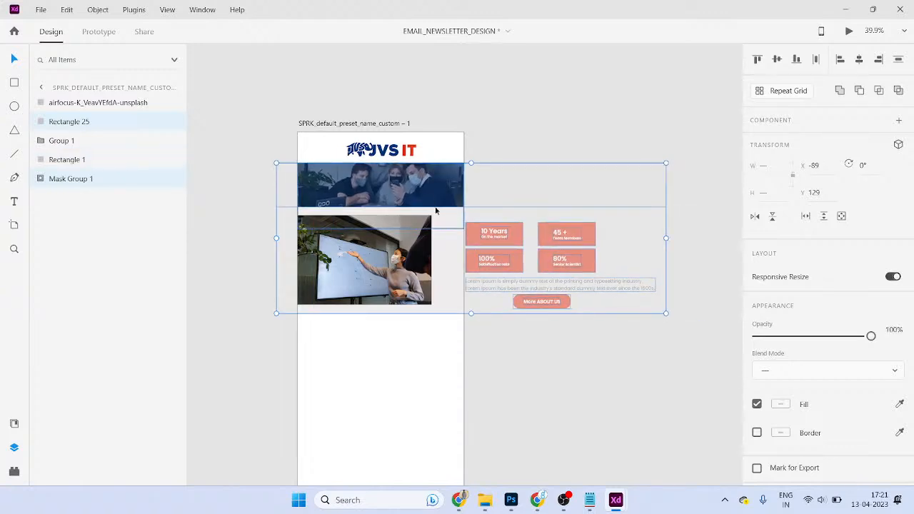
left_click_drag(469, 231, 469, 254)
key("ctrl+z")
left_click(620, 325)
- Fit the section's background rectangle to the artboard's left edge and bottom
left_click(446, 232)
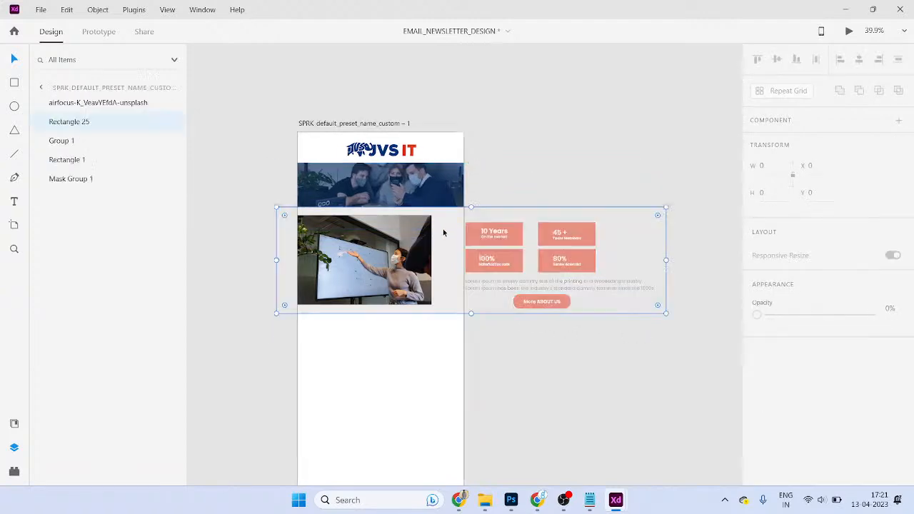
right_click(491, 238)
left_click(527, 363)
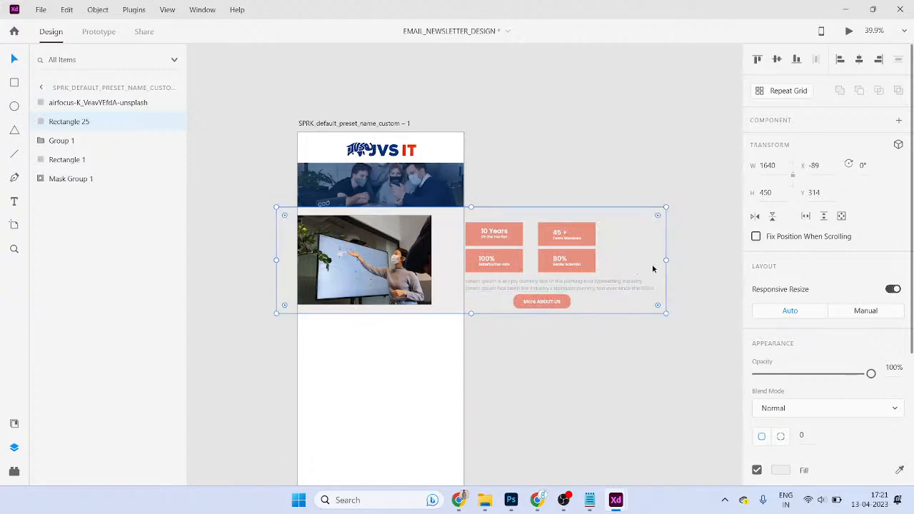
left_click_drag(665, 261, 464, 264)
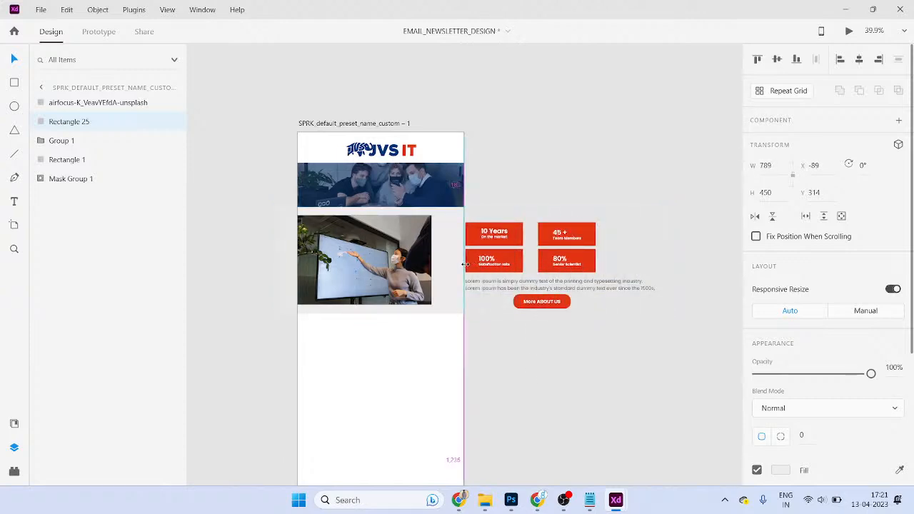
scroll(463, 265, "down", 5)
left_click_drag(385, 152, 400, 458)
left_click_drag(293, 251, 321, 254)
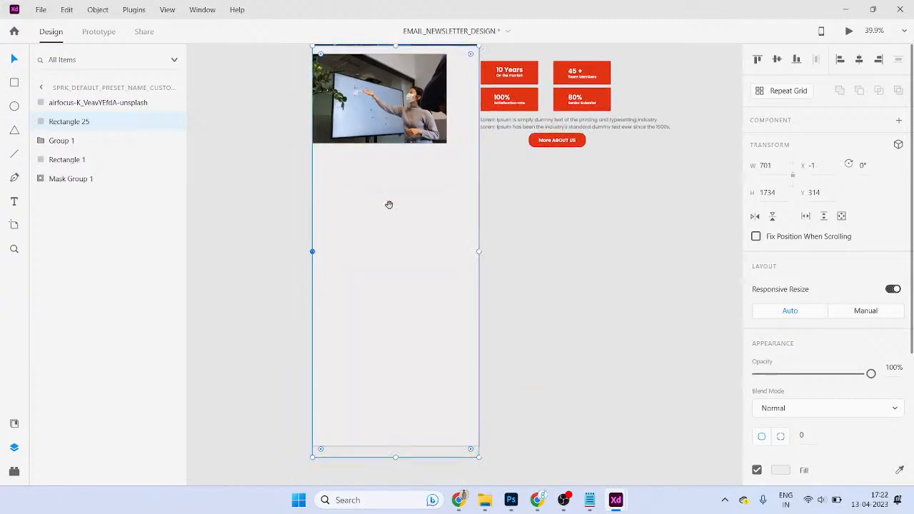
scroll(388, 206, "up", 2)
left_click(612, 253)
- Move the four red stat boxes onto the artboard and widen the photo to 618 px
left_click_drag(615, 112, 356, 263)
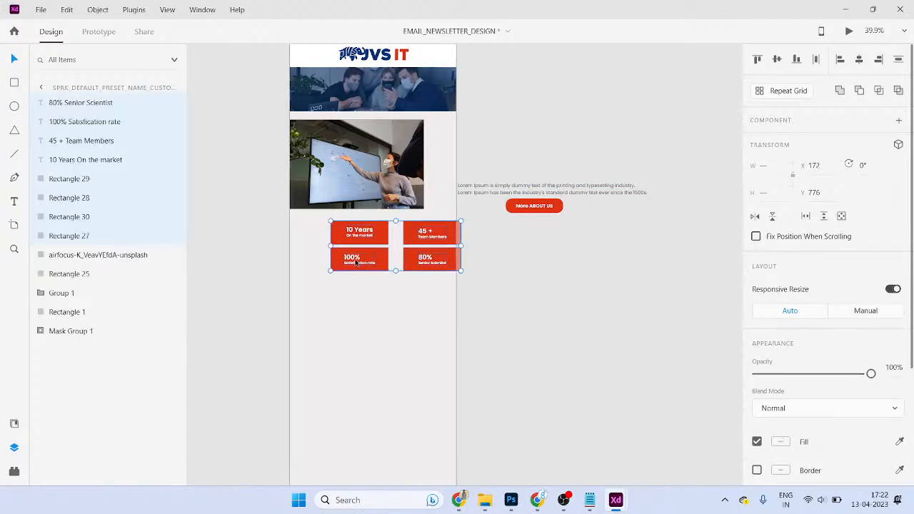
left_click_drag(362, 231, 308, 233)
scroll(361, 231, "up", 5)
left_click(434, 173)
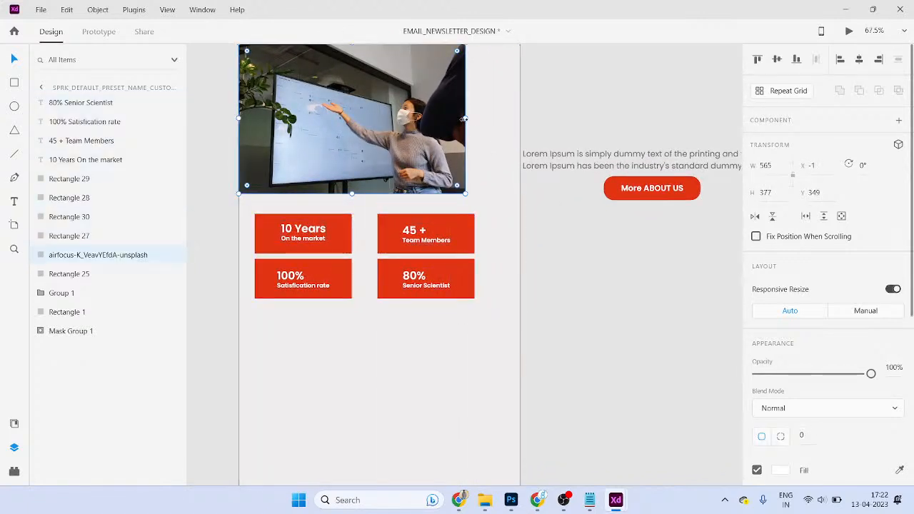
left_click_drag(466, 118, 486, 122)
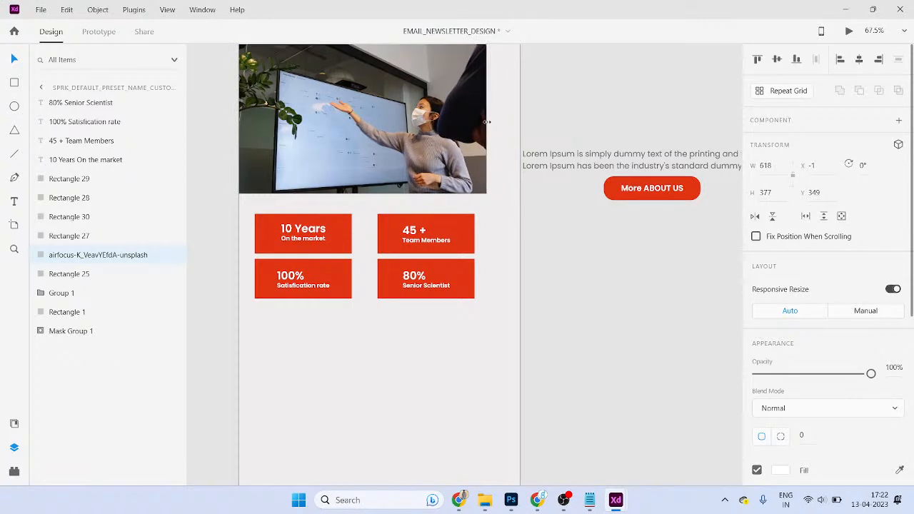
left_click(541, 274)
- Move the photo and stat boxes up together to Y 331
left_click_drag(576, 331, 220, 184)
left_click_drag(417, 230, 418, 223)
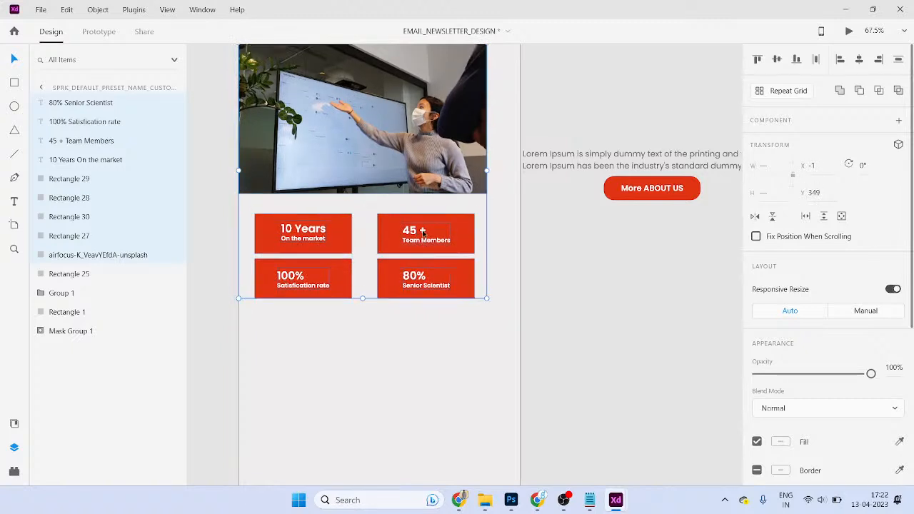
scroll(433, 231, "down", 1)
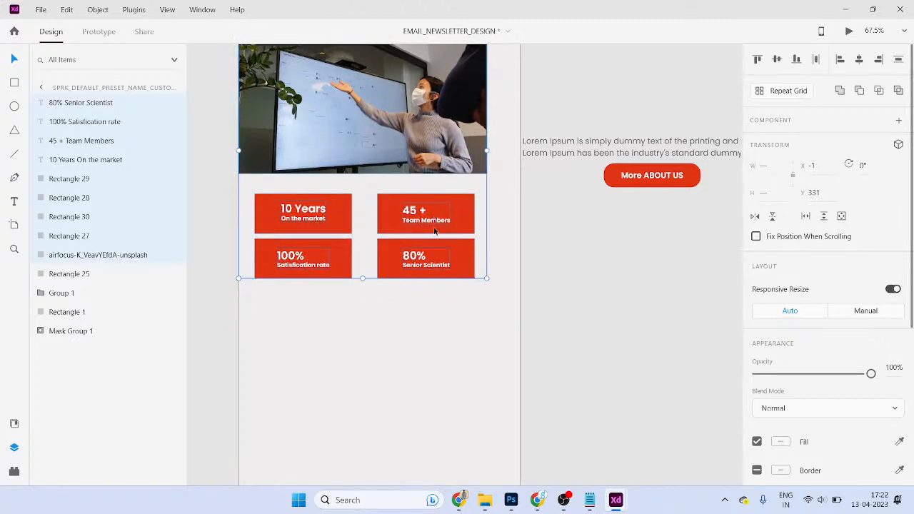
scroll(432, 234, "down", 2)
left_click(570, 209)
- Move the Lorem Ipsum paragraph beneath the photo and lock background Rectangle 25
left_click(605, 192)
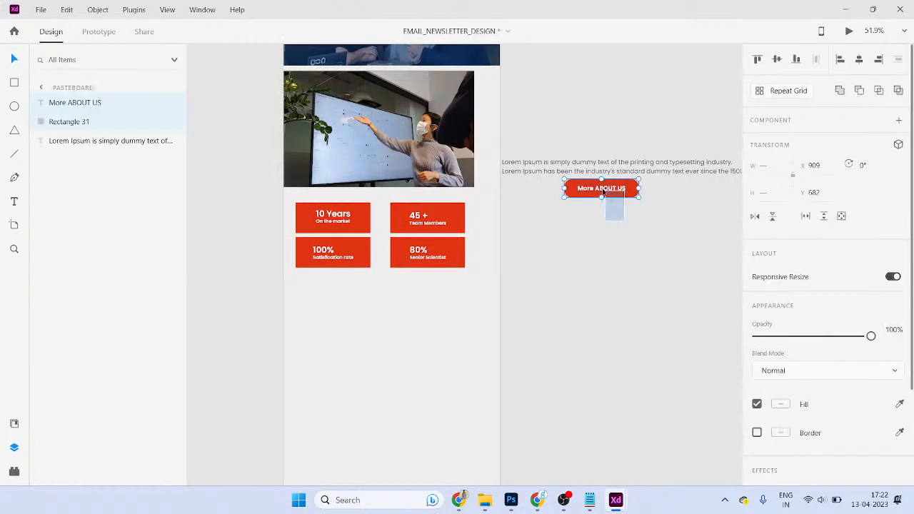
left_click_drag(647, 175, 444, 214)
left_click(448, 314)
right_click(447, 314)
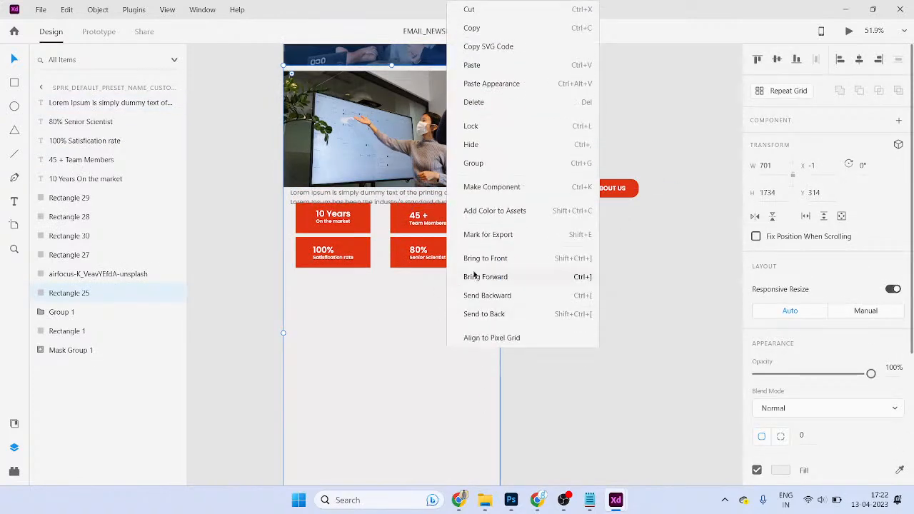
left_click(487, 126)
- Move the stat boxes down about 45 px and narrow the paragraph to three lines, aligned with them
left_click_drag(513, 285, 350, 253)
left_click(424, 199)
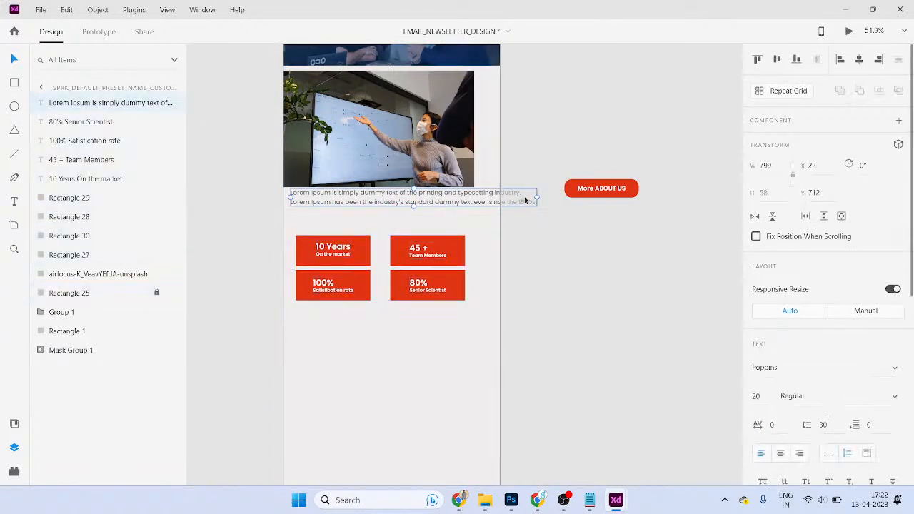
left_click_drag(508, 201, 468, 202)
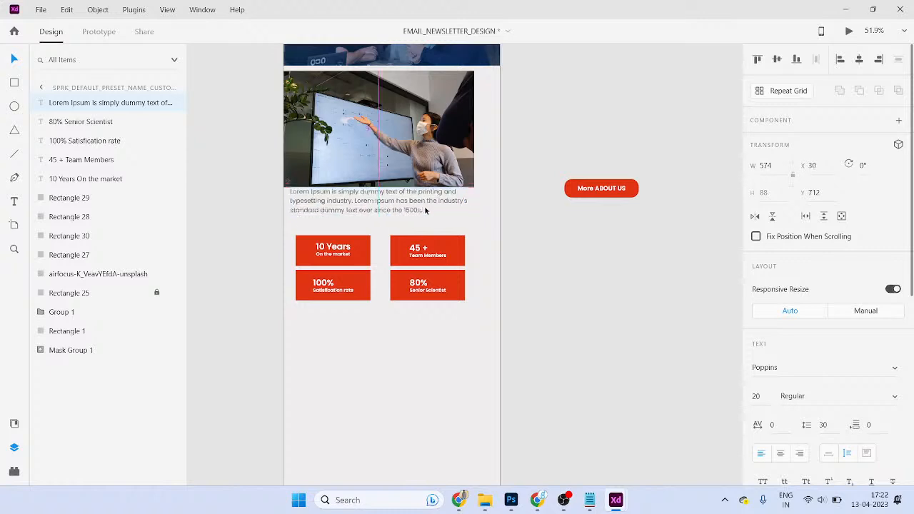
left_click_drag(425, 224, 426, 224)
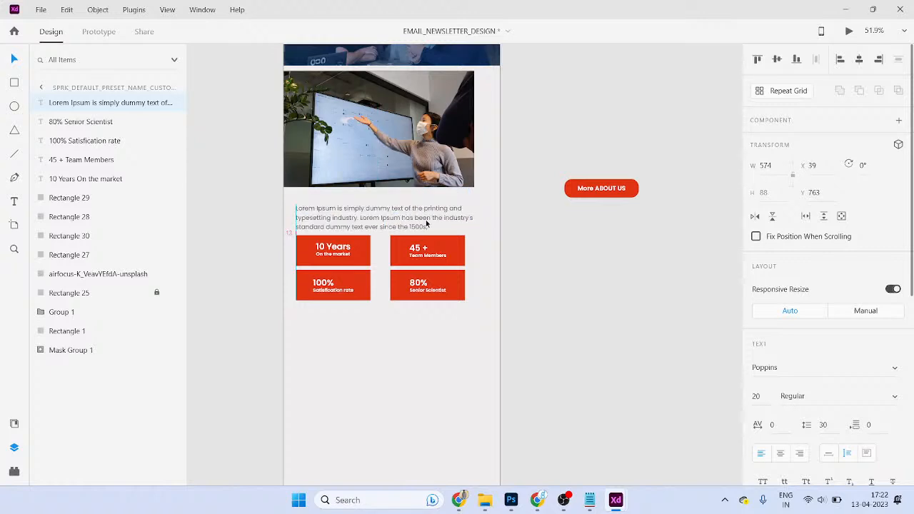
- Place the More ABOUT US button below the stat boxes
left_click_drag(601, 189, 373, 345)
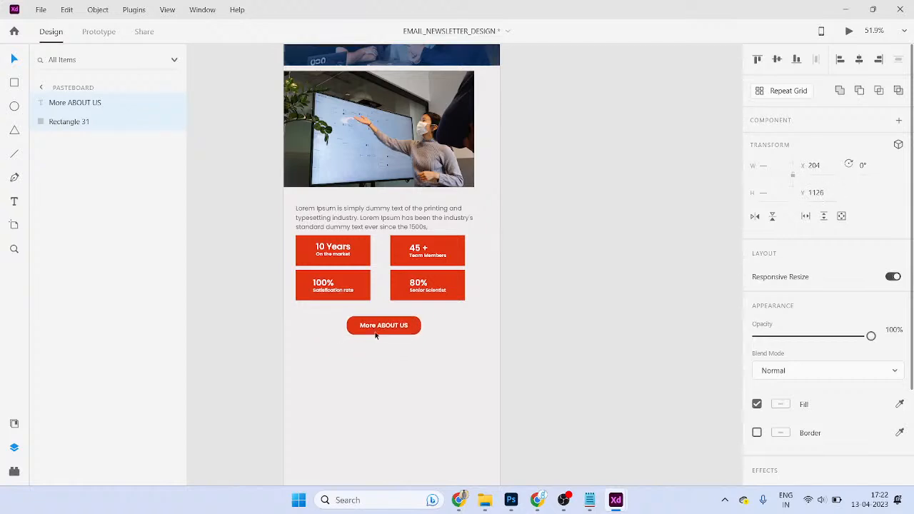
left_click(529, 291)
left_click(440, 212)
left_click(578, 270)
scroll(569, 277, "down", 1)
scroll(569, 273, "down", 1)
scroll(574, 254, "down", 1)
- Widen the presentation photo to the artboard's right edge
left_click(490, 149)
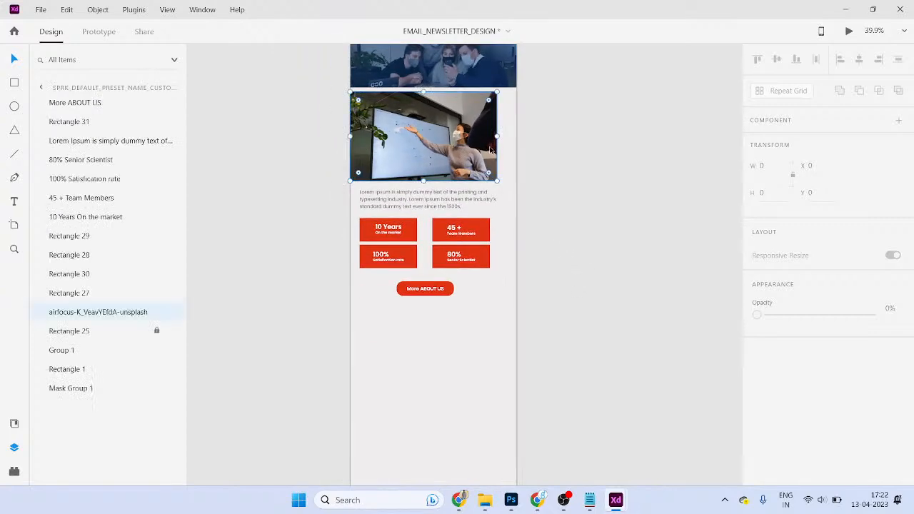
left_click_drag(497, 136, 518, 143)
left_click(600, 220)
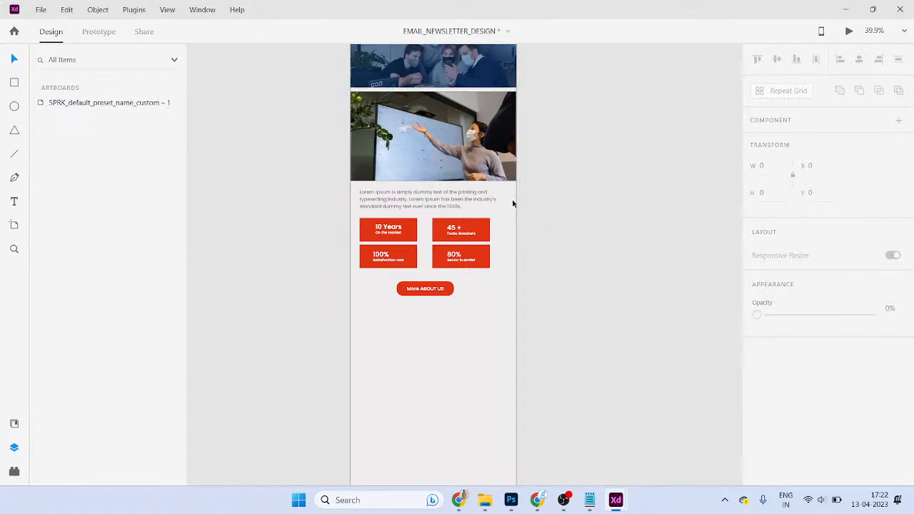
- Try shifting the newsletter's lower content to the right, then undo it
scroll(512, 205, "up", 1)
left_click_drag(566, 380, 350, 216)
left_click_drag(484, 242, 461, 243)
key("ctrl+z")
left_click(528, 267)
left_click(493, 240)
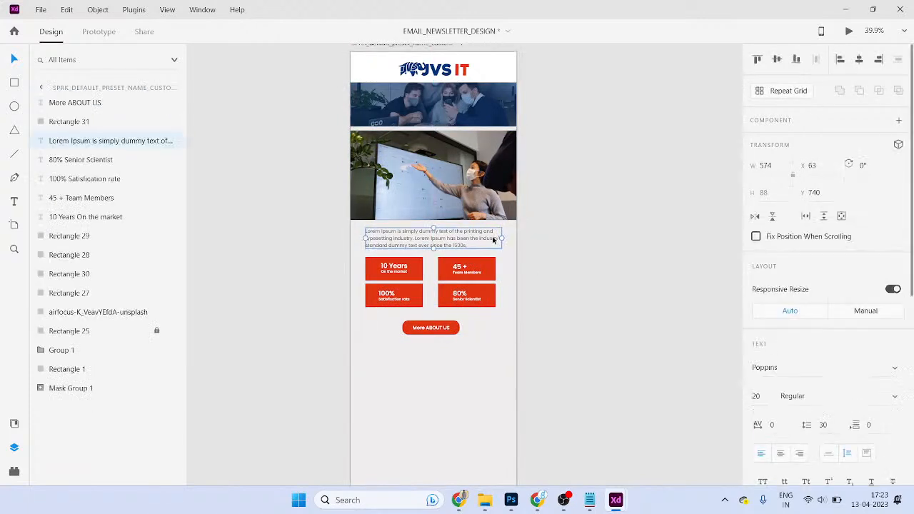
left_click(520, 313)
scroll(519, 222, "down", 5)
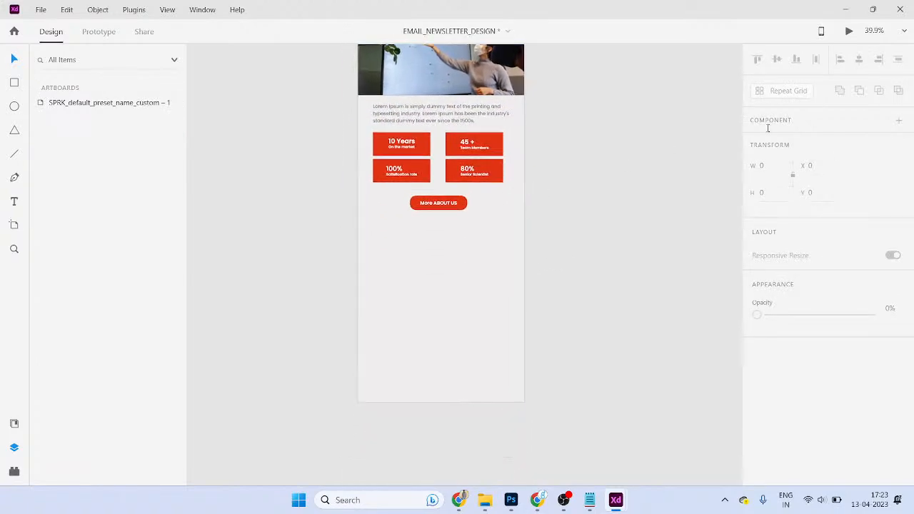
- Switch between the newsletter and Website Wire frame files, selecting the website's Our Services section
key("alt+Tab")
scroll(467, 293, "down", 3)
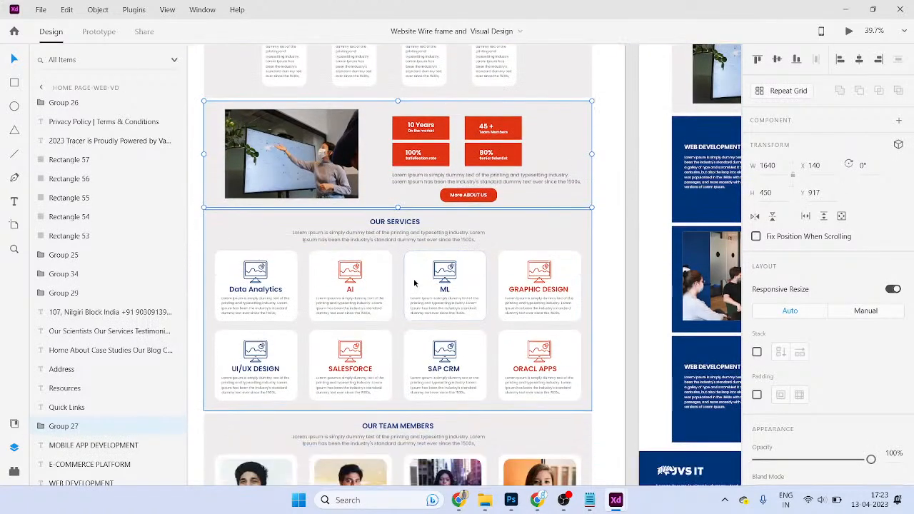
left_click(387, 228)
key("alt+Tab")
left_click(466, 304)
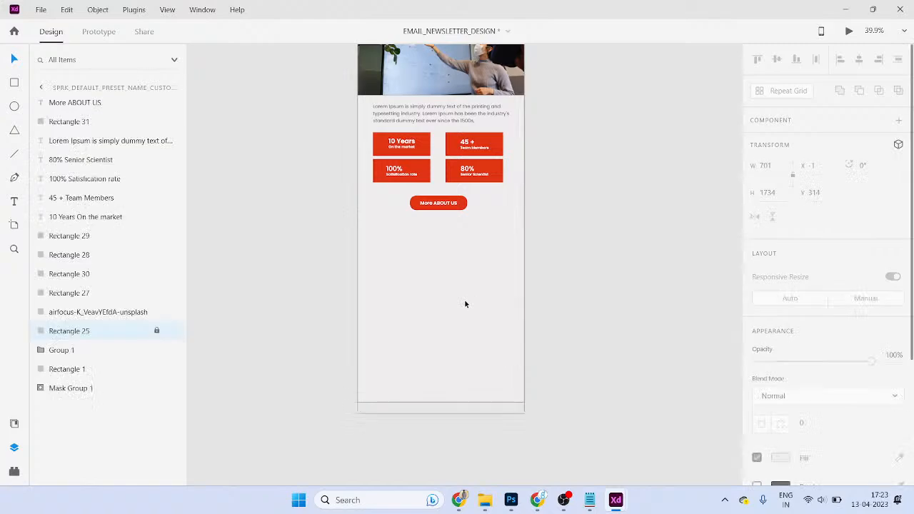
scroll(435, 194, "up", 1)
left_click(414, 133)
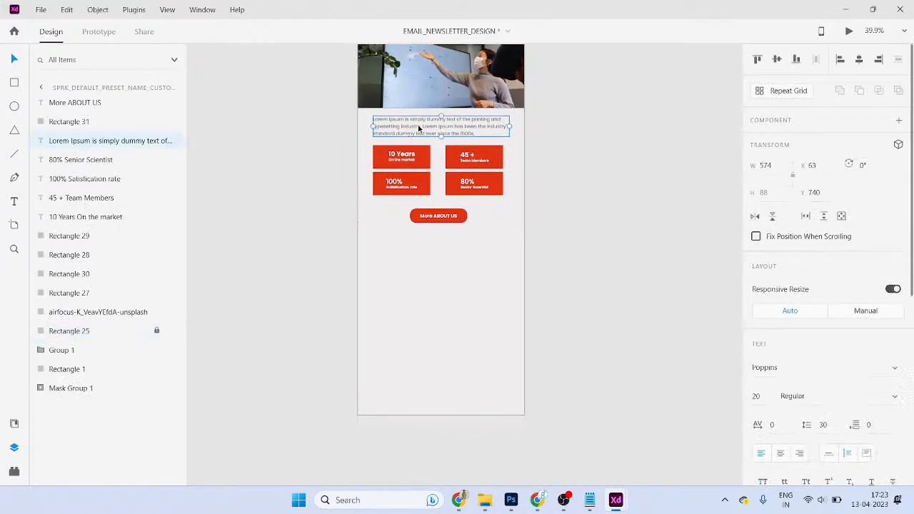
key("alt+Tab")
key("alt+Tab")
key("alt+Tab")
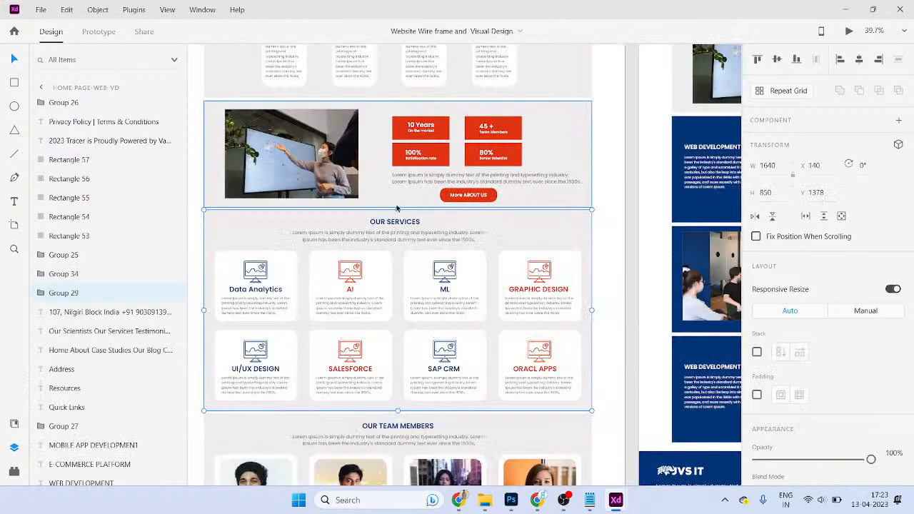
scroll(355, 227, "down", 2)
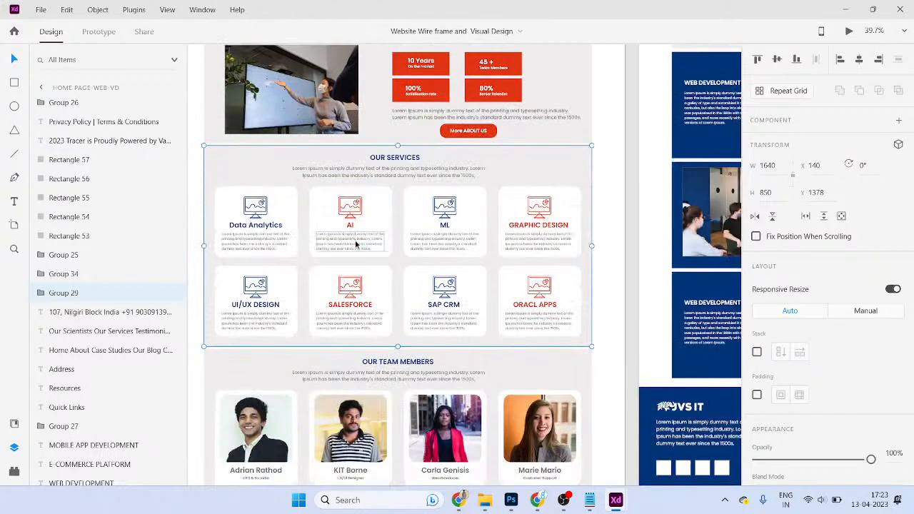
key("alt+Tab")
key("alt+Tab")
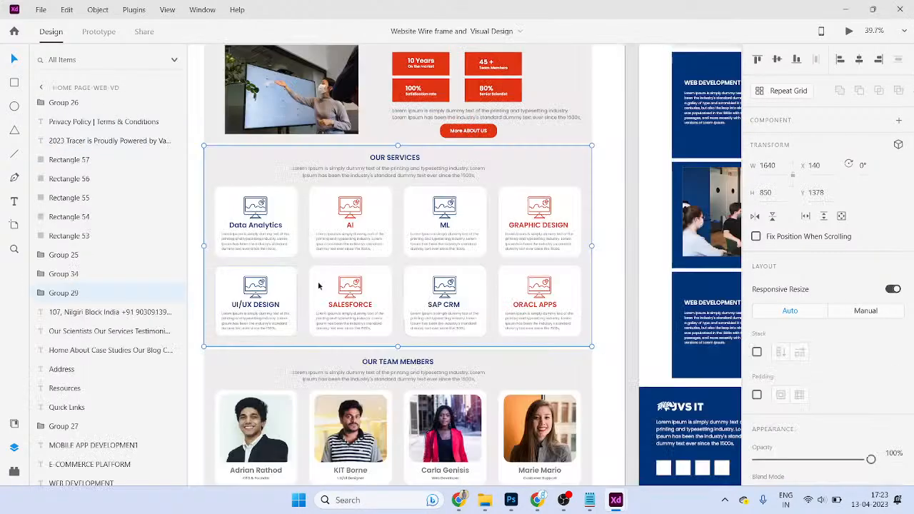
- Copy the Our Services section from the website file and paste it into the newsletter
left_click_drag(259, 185, 403, 227)
key("ctrl+c")
key("alt+Tab")
key("ctrl+v")
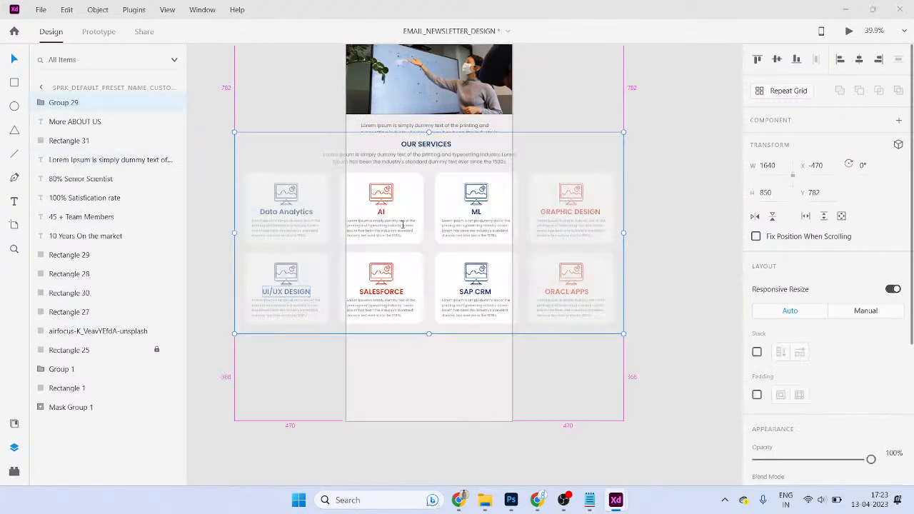
key("alt+Tab")
key("alt+Tab")
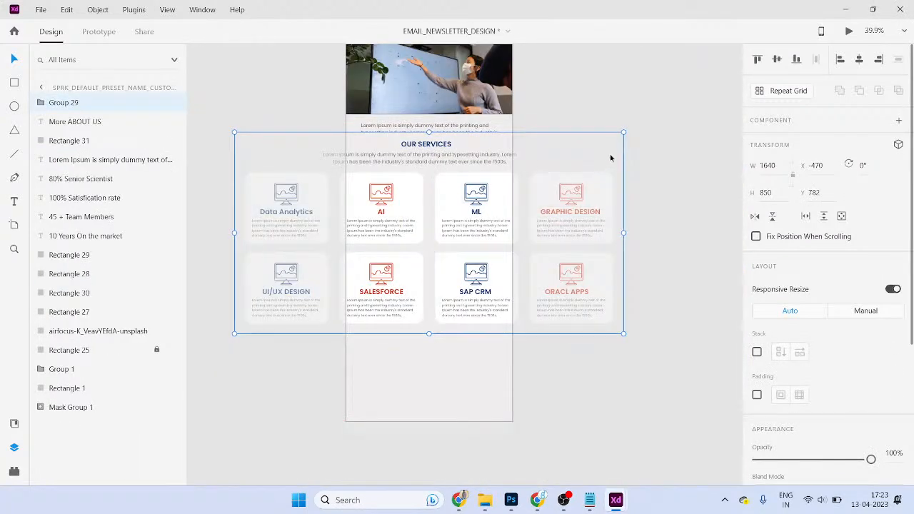
- Experiment with shrinking and narrowing the pasted services section so its cards reflow
left_click_drag(624, 133, 494, 210)
key("alt+shift")
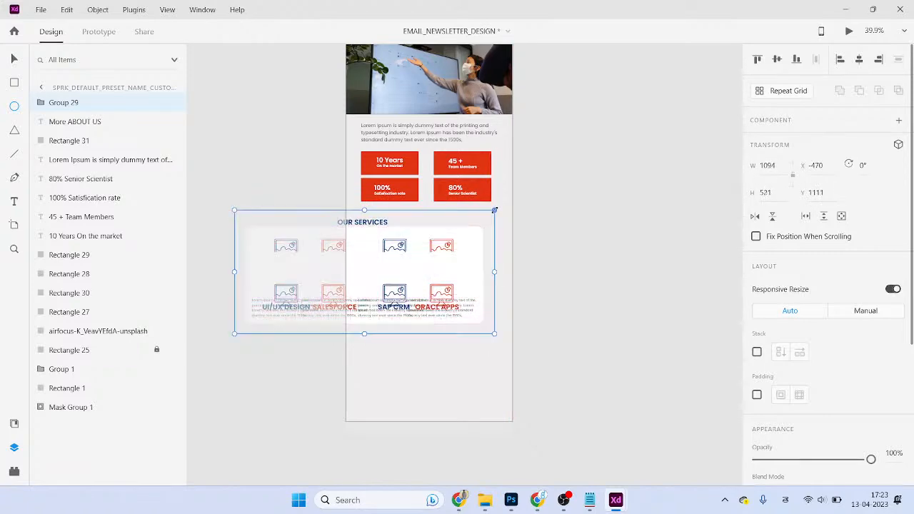
key("ctrl+z")
left_click_drag(624, 133, 518, 207)
scroll(485, 216, "up", 3, "ctrl")
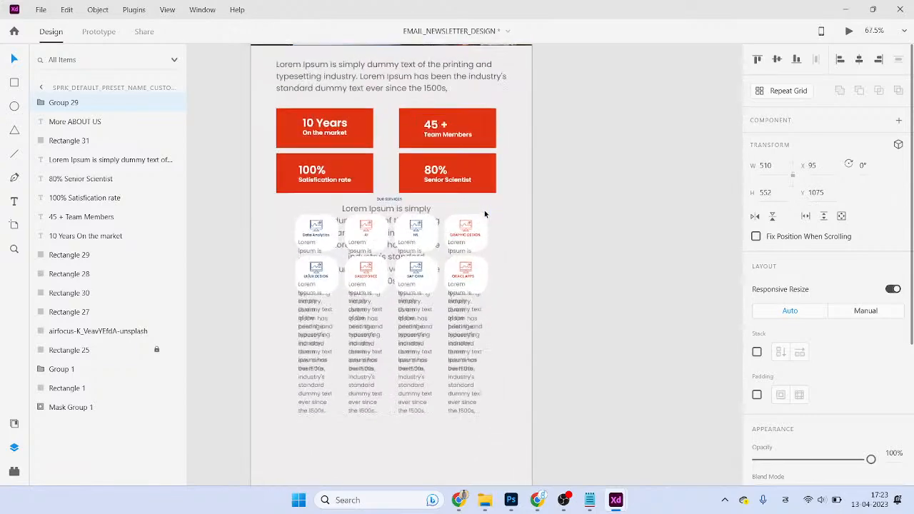
left_click_drag(493, 193, 516, 177)
- Undo the resizing and park the services section below the artboard
left_click_drag(470, 198, 472, 269)
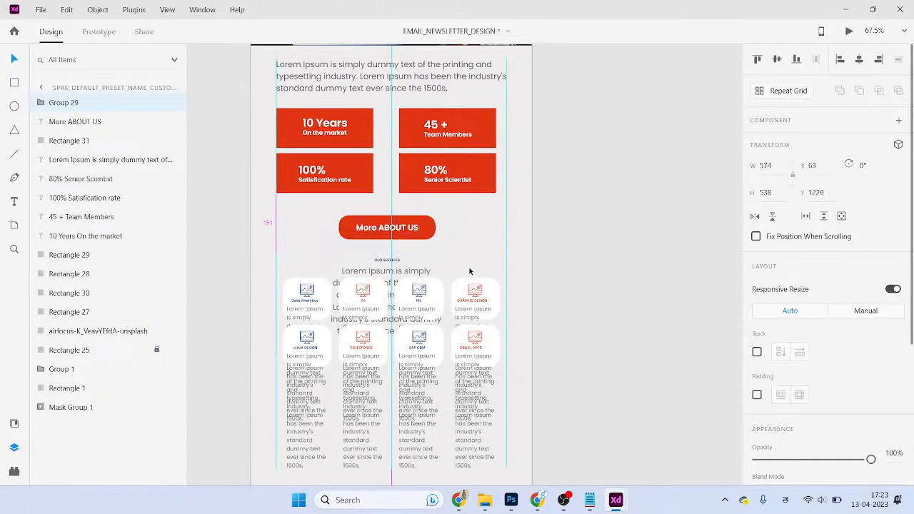
scroll(471, 258, "down", 3)
key("ctrl+z")
key("ctrl+z")
key("ctrl+z")
key("ctrl+z")
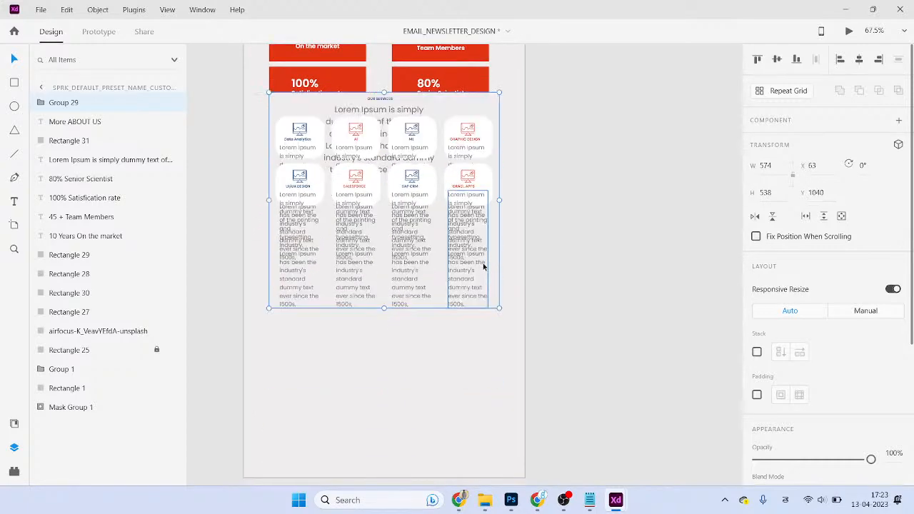
scroll(514, 276, "down", 5)
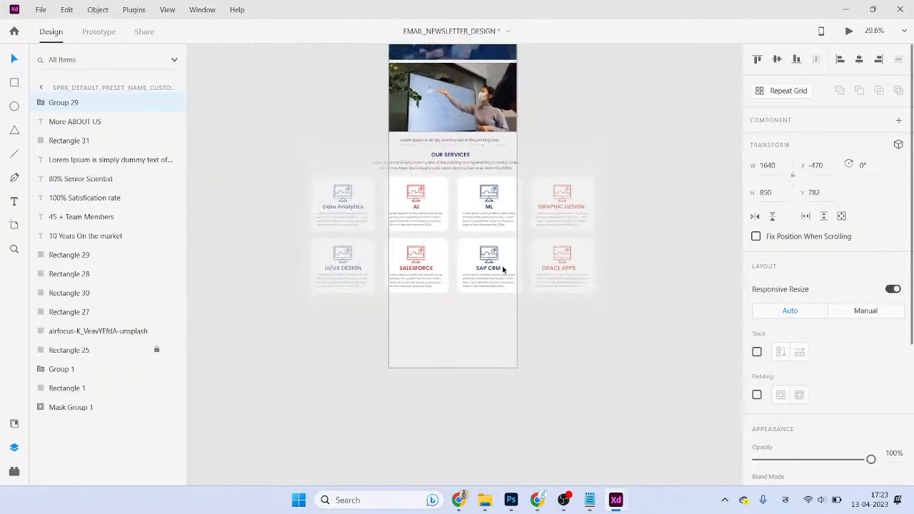
left_click_drag(493, 238, 481, 271)
- Ungroup the services section and delete its background Rectangle 32
key("ctrl+shift+g")
scroll(560, 161, "up", 2)
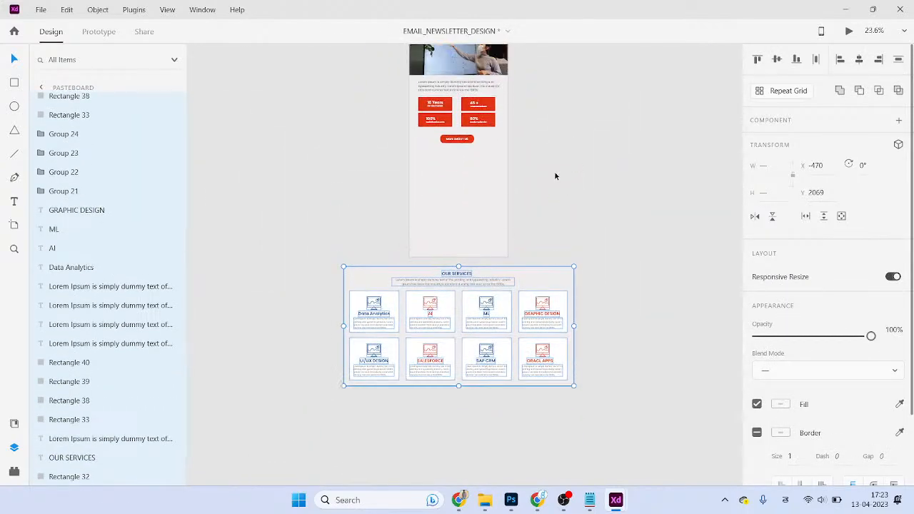
left_click(530, 206)
left_click(497, 70)
left_click(461, 280)
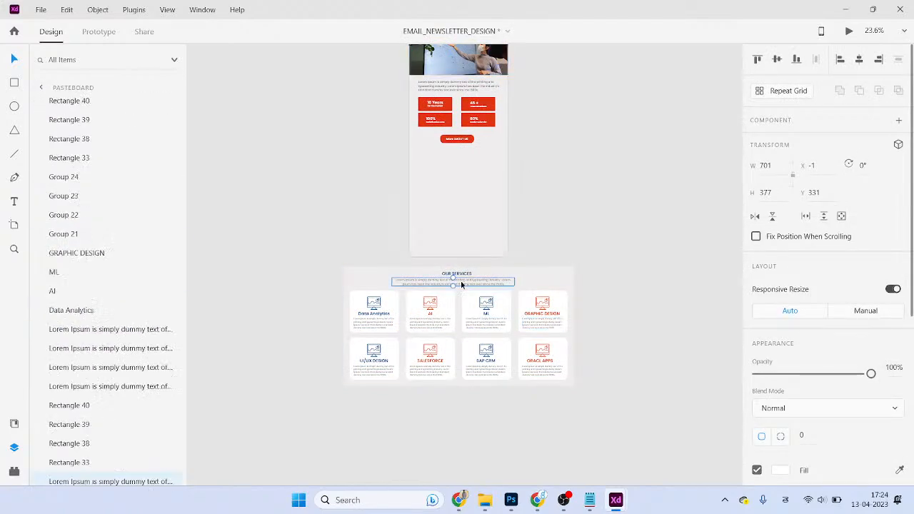
left_click(460, 278)
key("Delete")
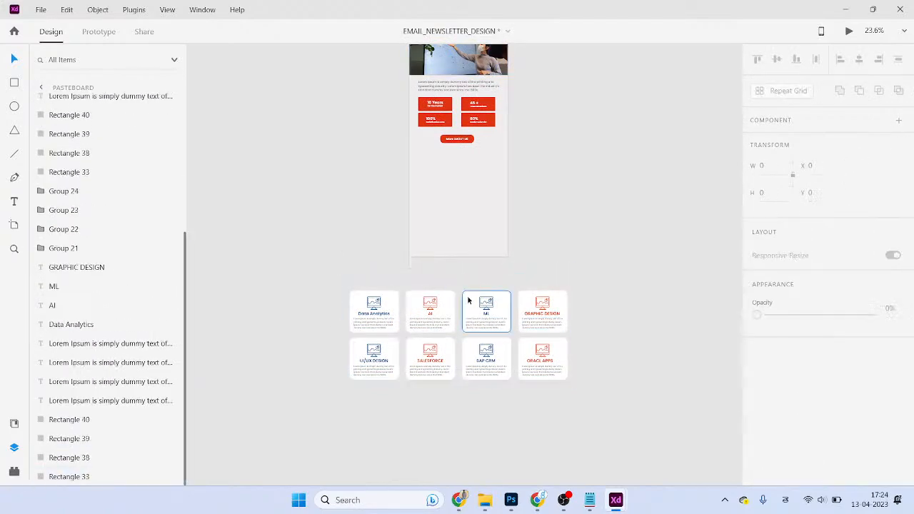
- Scale all eight service cards down around their centre, after undoing a trial move
left_click_drag(304, 262, 443, 396)
left_click_drag(428, 322, 488, 179)
key("ctrl+z")
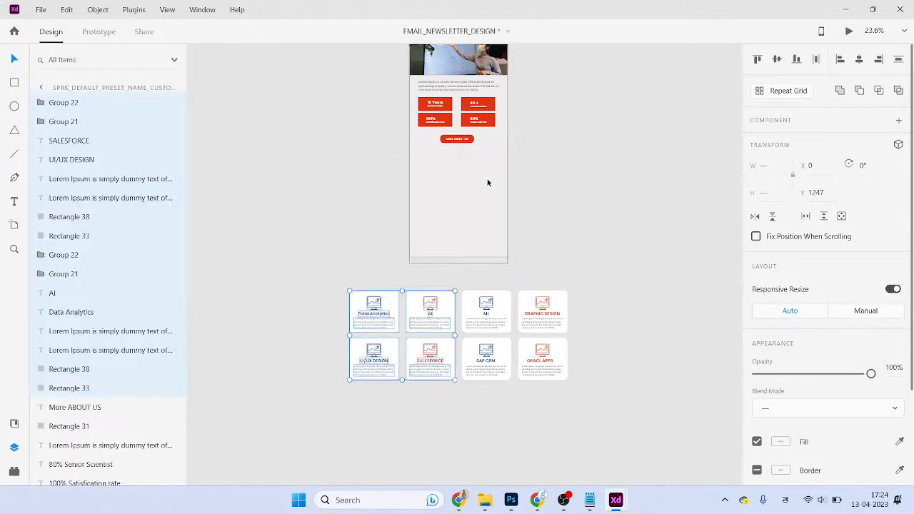
scroll(460, 310, "up", 2)
mouse_move(298, 266)
left_mouse_down()
mouse_move(664, 401)
mouse_move(638, 388)
left_mouse_up()
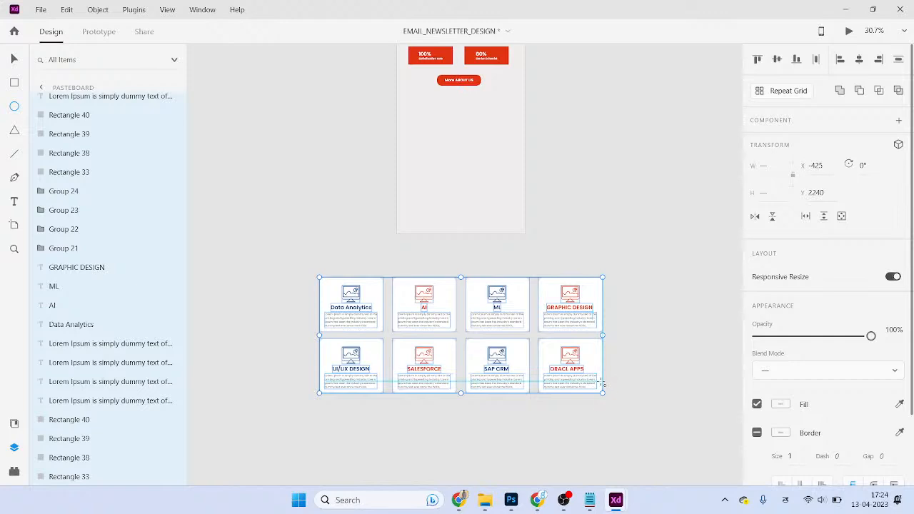
left_click_drag(603, 393, 564, 379)
- Move the top row of four cards onto the artboard below More ABOUT US at Y 1202
left_click(576, 375)
left_click(544, 372)
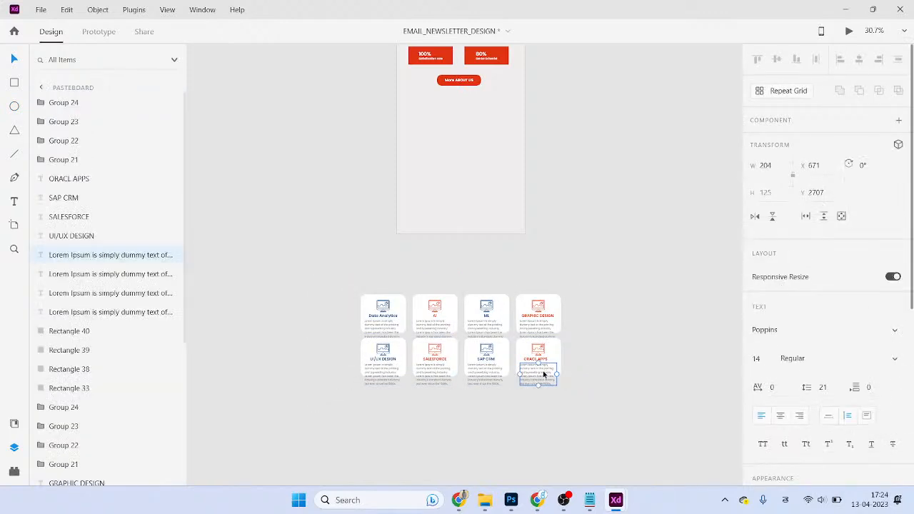
left_click_drag(598, 284, 439, 108)
scroll(469, 92, "up", 5)
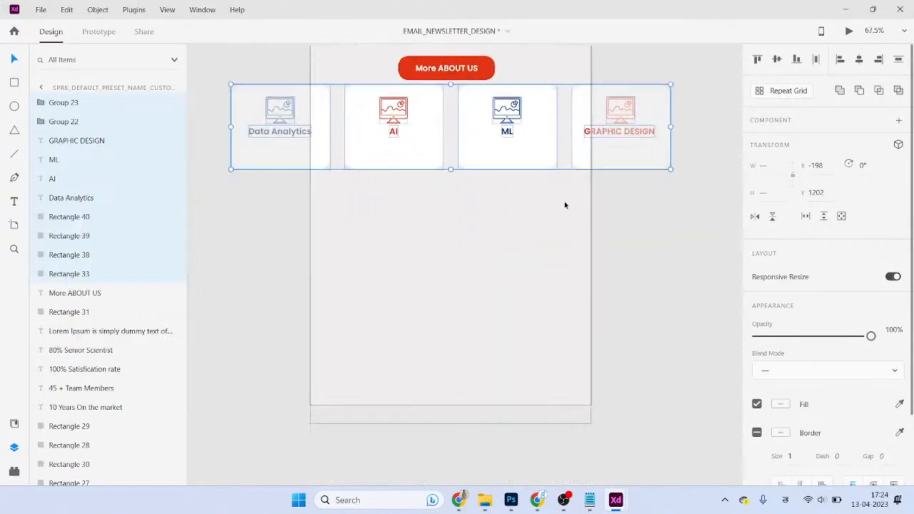
- Select the ML, GRAPHIC DESIGN and AI card backgrounds and titles one by one
left_click(613, 211)
left_click(531, 160)
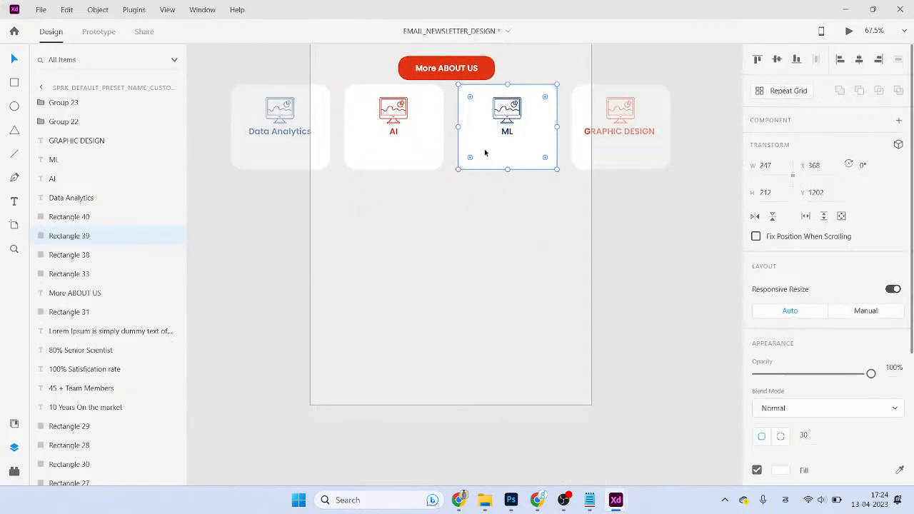
left_click(433, 158, "shift")
left_click(615, 172)
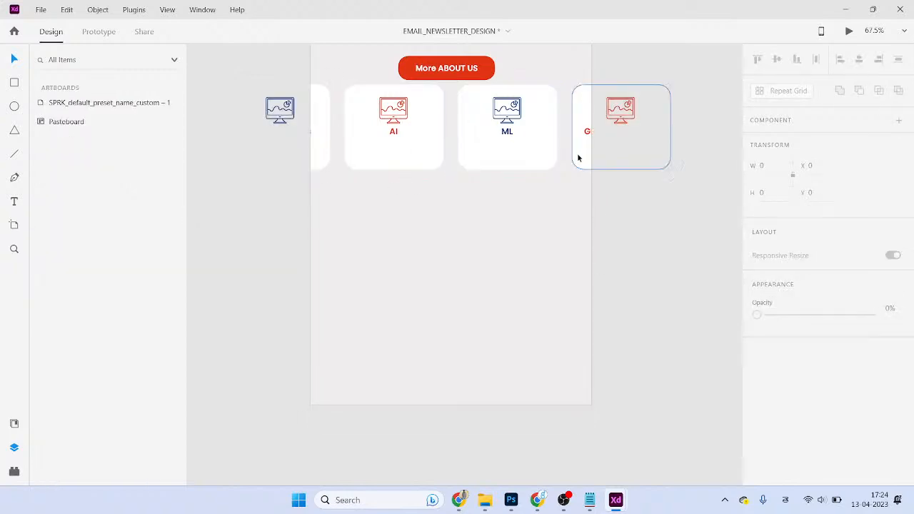
left_click(593, 159)
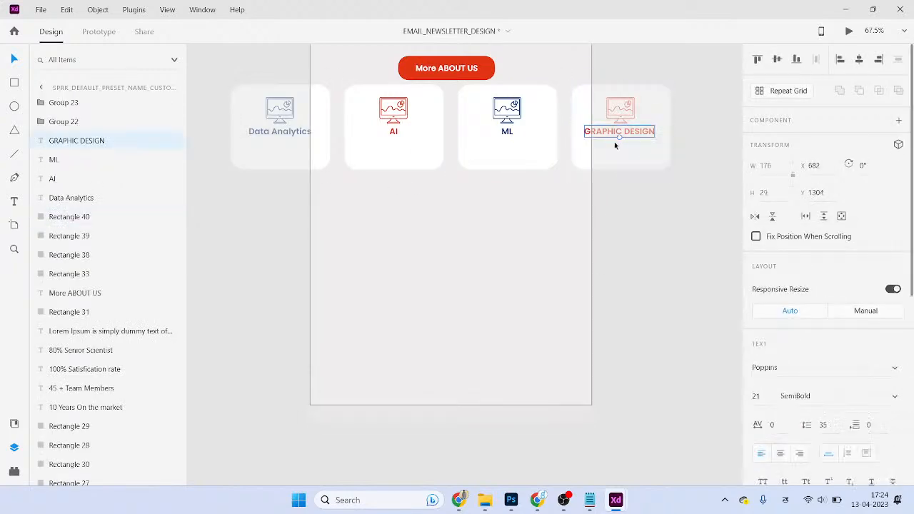
left_click(559, 172)
left_click(505, 145)
left_click(433, 139)
left_click(403, 137)
left_click(405, 176)
left_click(406, 166)
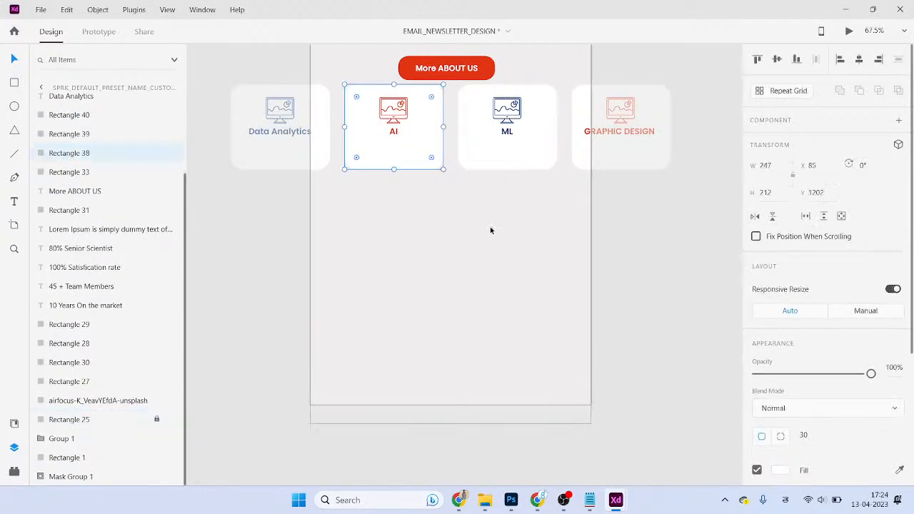
- Shorten the row of four service cards to 170 px high
key("ctrl+a")
left_click(686, 214)
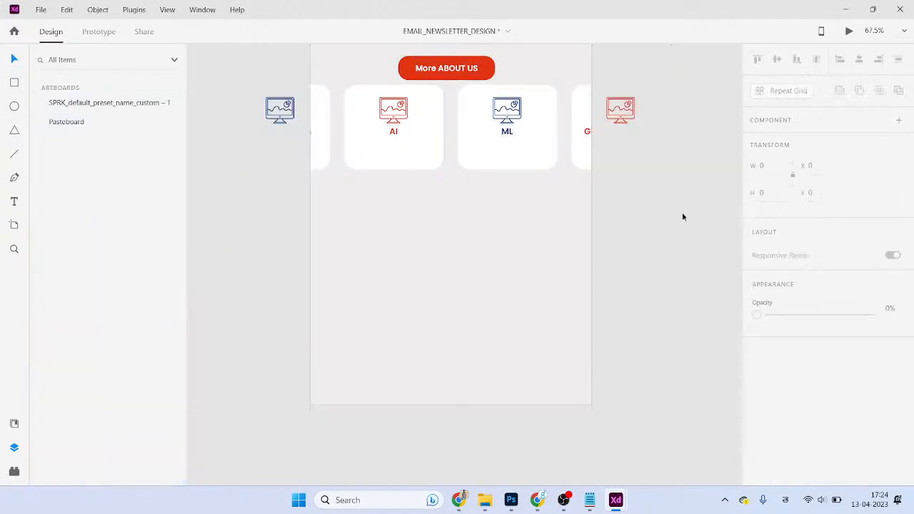
left_click_drag(646, 191, 286, 164)
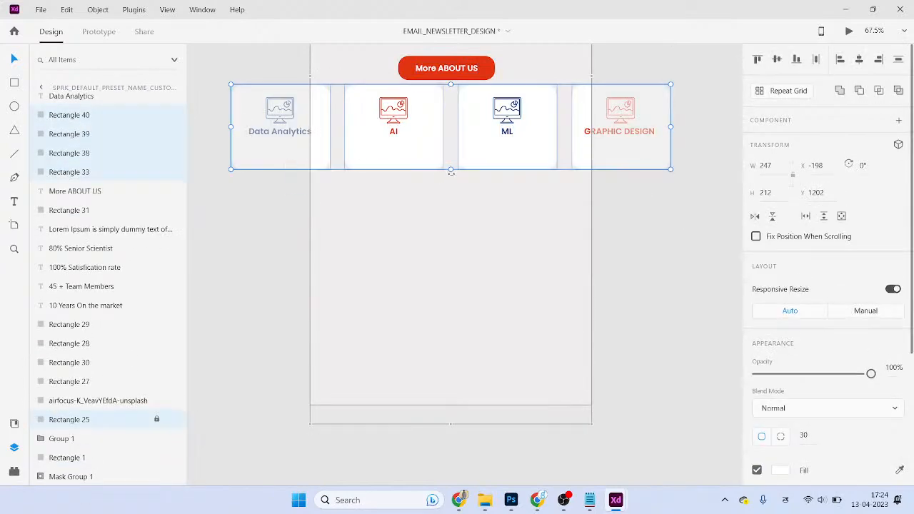
left_click_drag(450, 169, 450, 153)
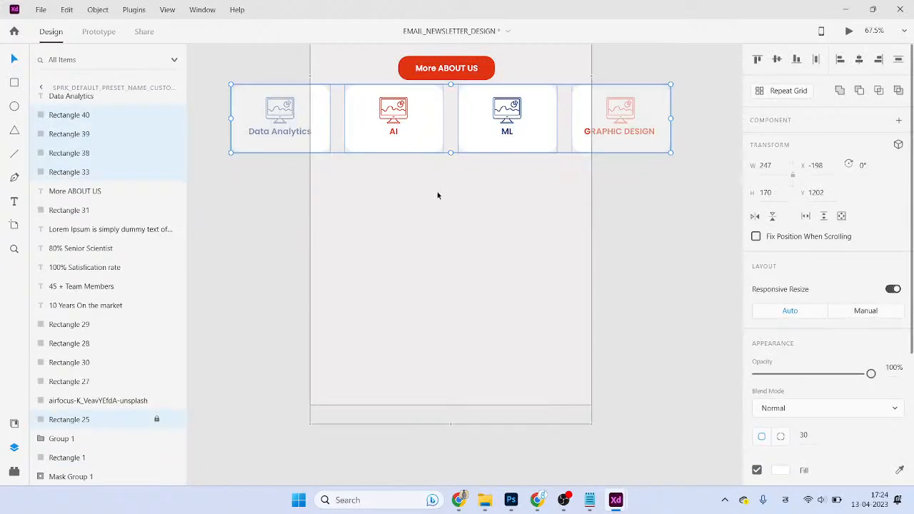
- Arrange the cards 2×2: ML and GRAPHIC DESIGN above Data Analytics and AI
left_click_drag(442, 195, 247, 95)
left_click_drag(373, 119, 483, 230)
left_click_drag(659, 187, 480, 154)
left_click_drag(532, 131, 428, 172)
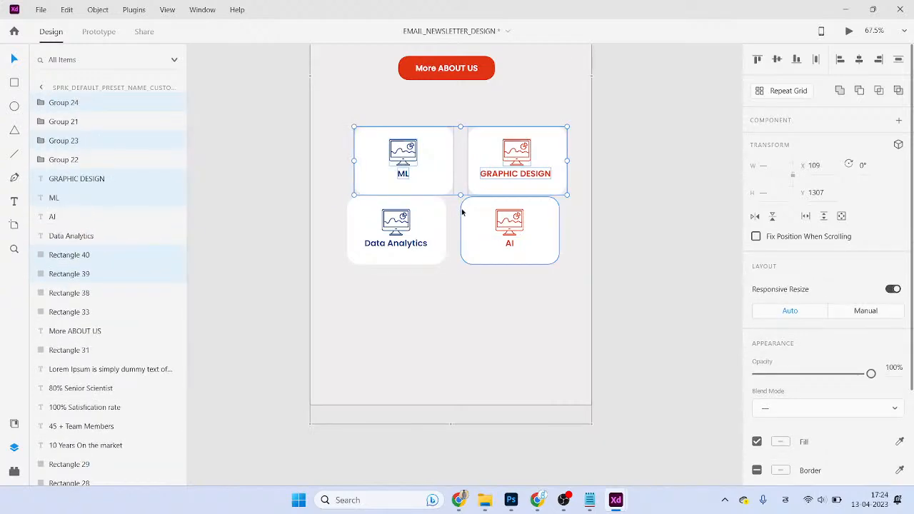
key("shift+Up")
key("shift+Up")
key("shift+Left")
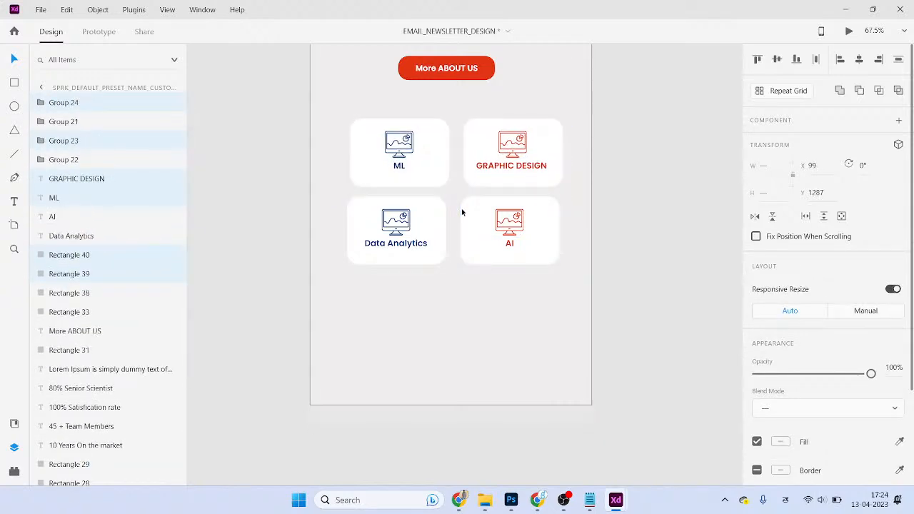
key("Up")
key("Up")
key("Up")
key("Up")
key("Up")
key("Up")
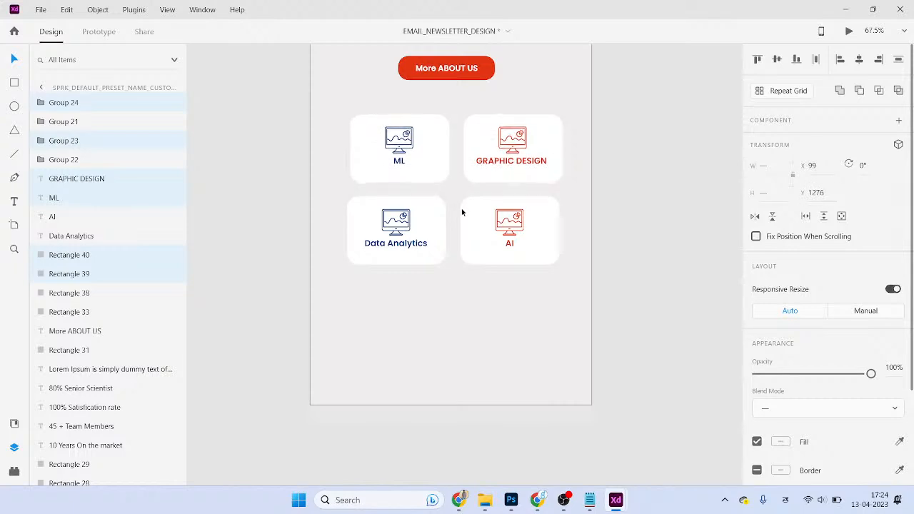
- Nudge the four-card grid up closer to the More ABOUT US button
left_click_drag(486, 178, 453, 189)
left_click_drag(564, 162, 373, 267)
key("Up")
key("Up")
key("Up")
key("Up")
key("Up")
key("Up")
key("Up")
key("Up")
key("Up")
key("Up")
key("Up")
key("Up")
key("Up")
key("Up")
key("Up")
key("Up")
key("Up")
key("Up")
key("Up")
key("Up")
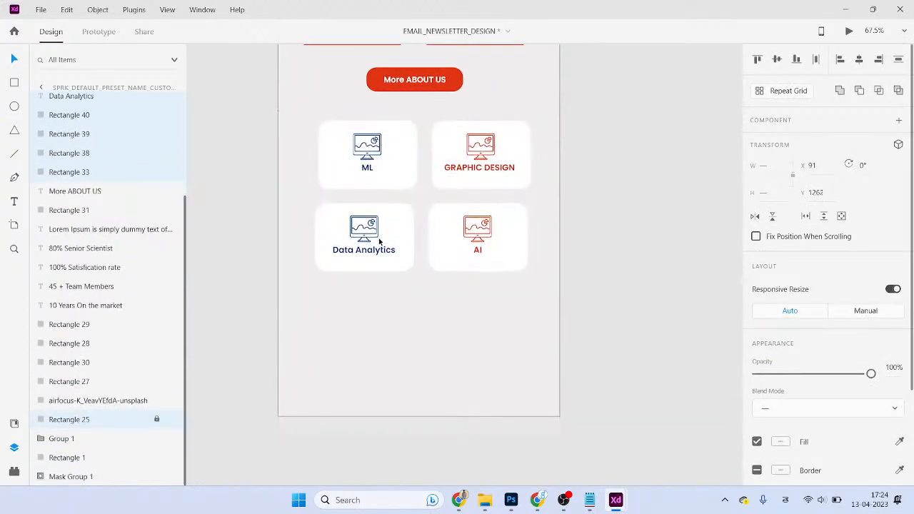
left_click(421, 304)
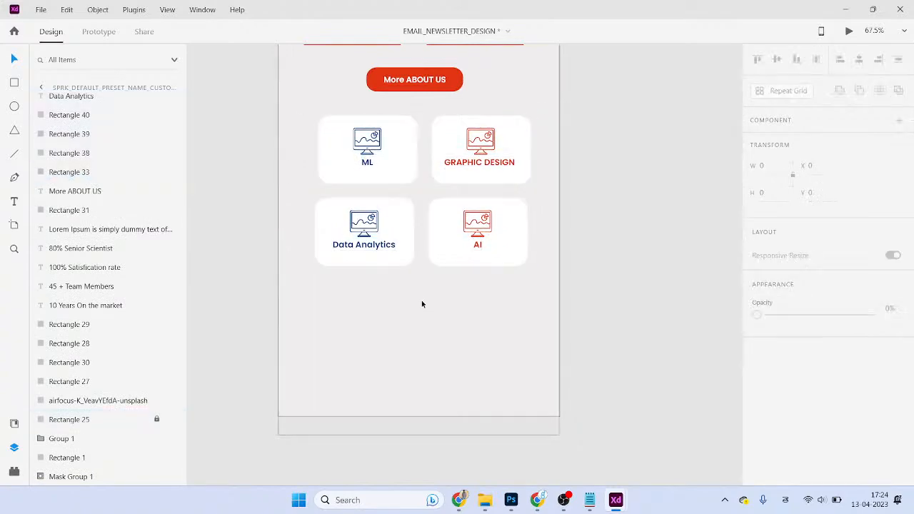
scroll(408, 283, "up", 3)
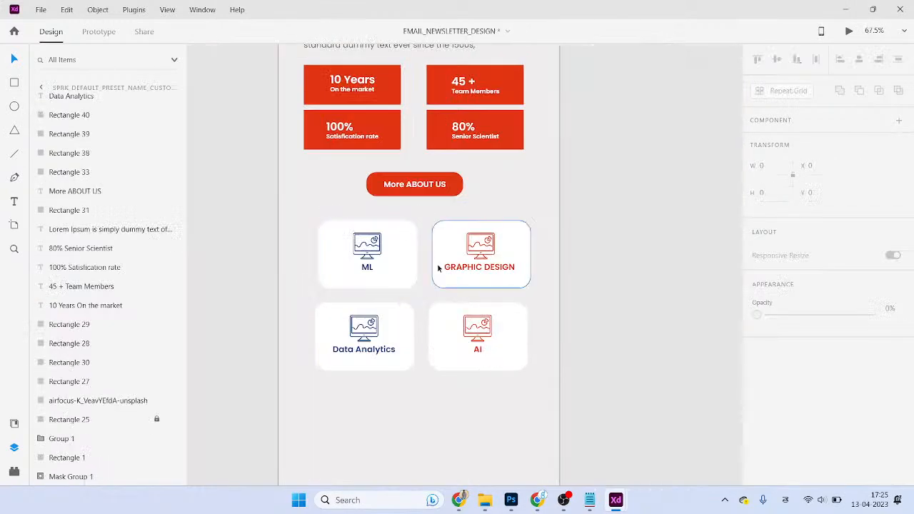
scroll(439, 285, "up", 3)
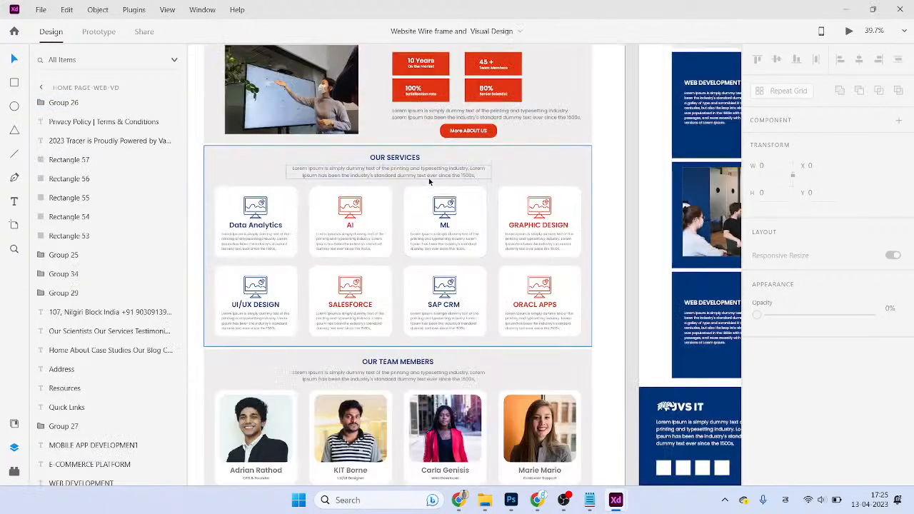
- Ungroup the wireframe's Our Services group and its nested group into separate parts
left_click(429, 182)
right_click(463, 283)
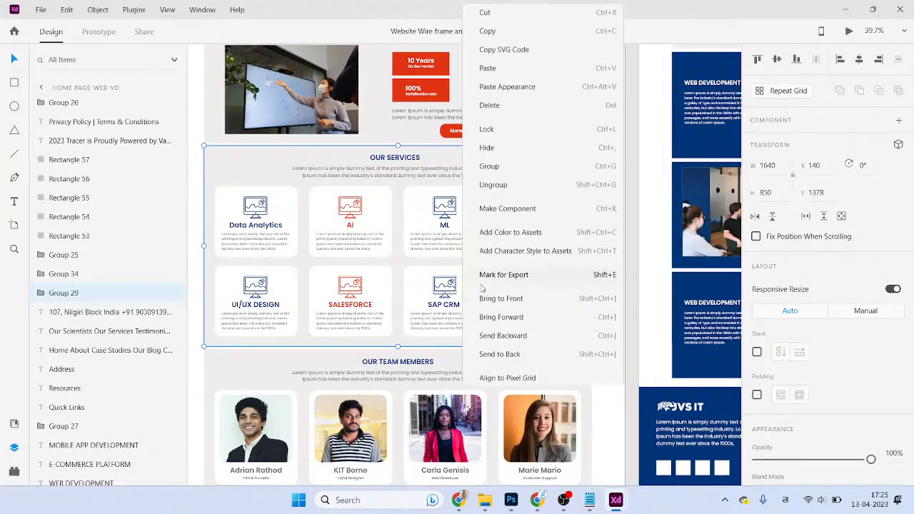
left_click(507, 180)
right_click(500, 223)
left_click(541, 183)
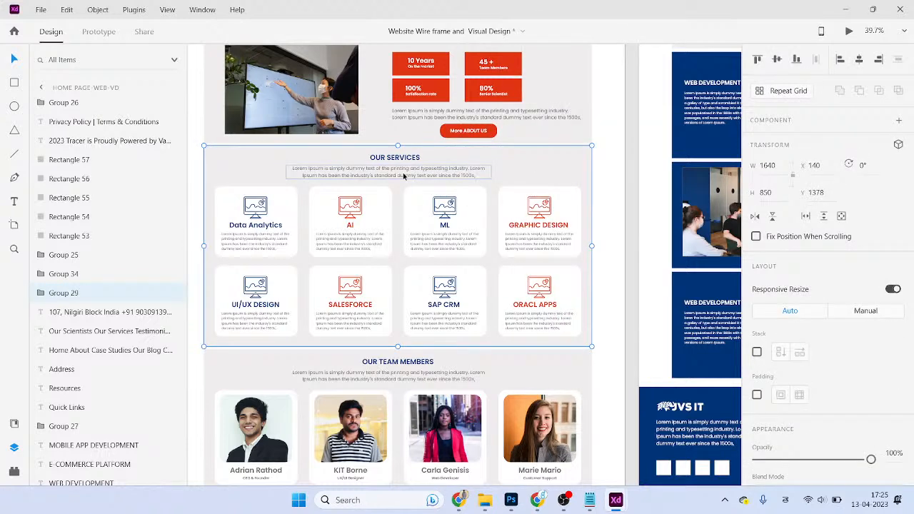
key("Escape")
right_click(599, 178)
left_click(533, 175)
left_click(534, 179)
right_click(522, 184)
left_click(563, 184)
key("ctrl+shift+g")
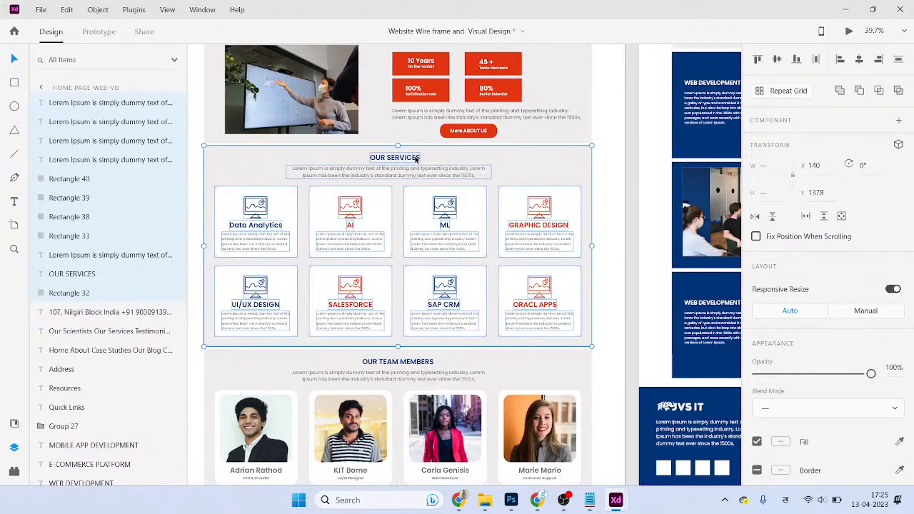
- Copy the OUR SERVICES title and its subtitle paragraph
left_click(457, 172)
left_click(417, 157, "shift")
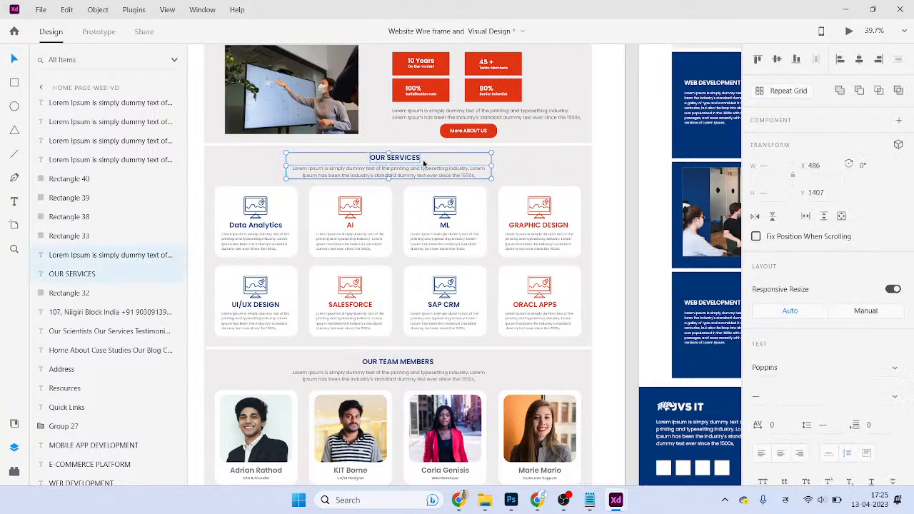
key("alt")
- Move the pasted OUR SERVICES heading block onto the artboard near the service cards
left_click(479, 303)
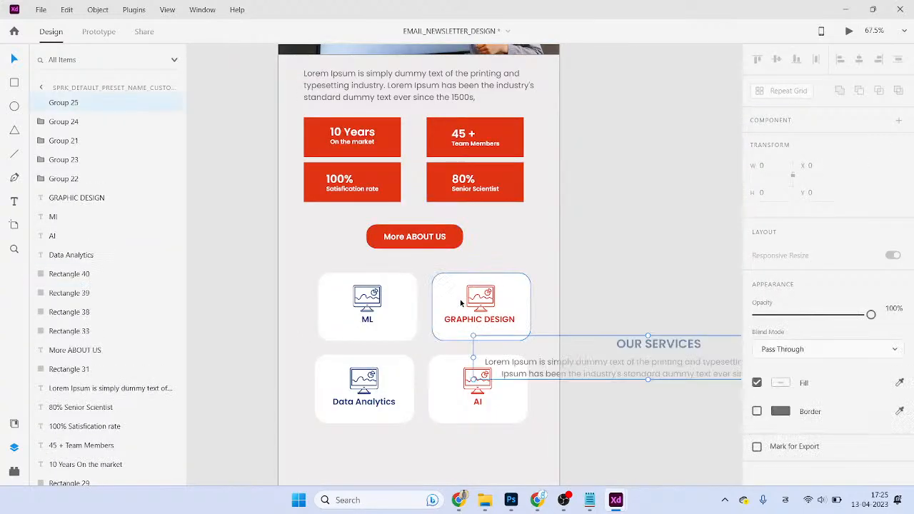
left_click_drag(562, 343, 400, 265)
left_click(606, 378)
left_click_drag(652, 416, 652, 315)
left_click_drag(566, 379, 522, 313)
left_click(496, 279)
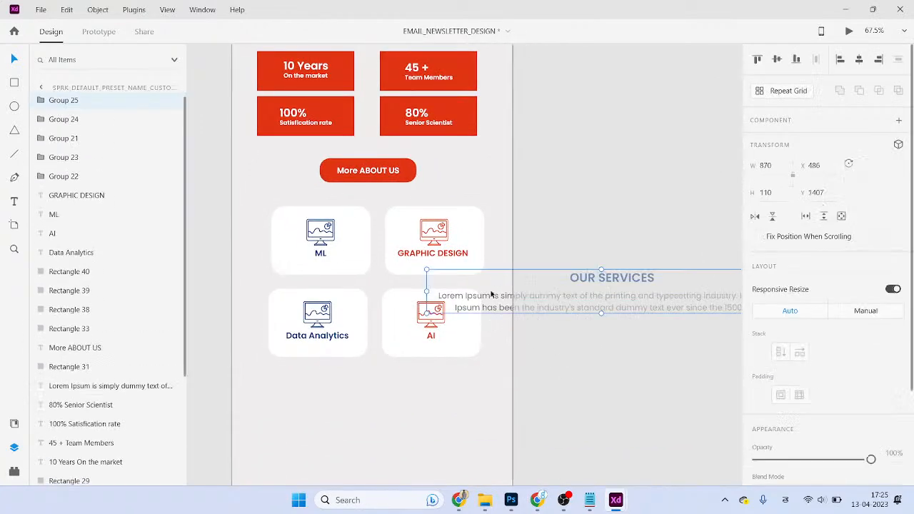
left_click_drag(490, 282, 278, 227)
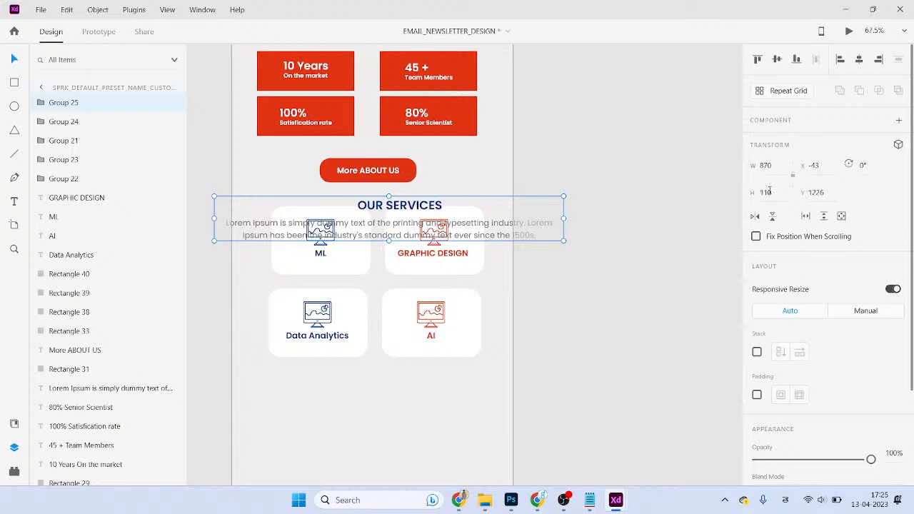
- Narrow the OUR SERVICES heading block so its text rewraps, and center it on the artboard
scroll(823, 320, "down", 3)
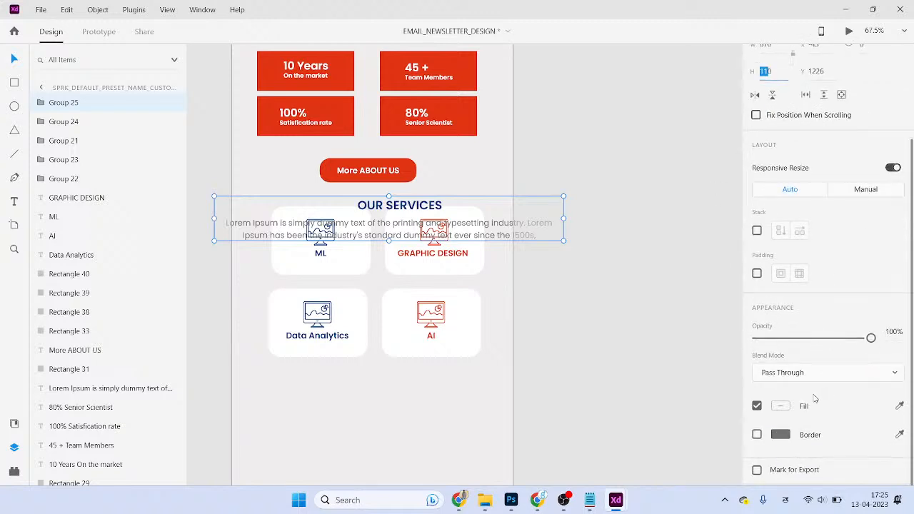
scroll(815, 399, "up", 3)
double_click(500, 231)
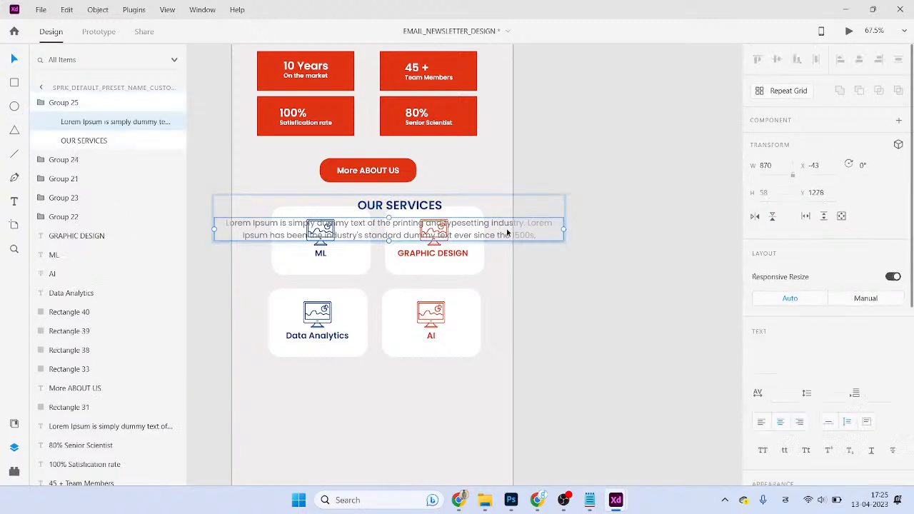
left_click(603, 293)
left_click(500, 231)
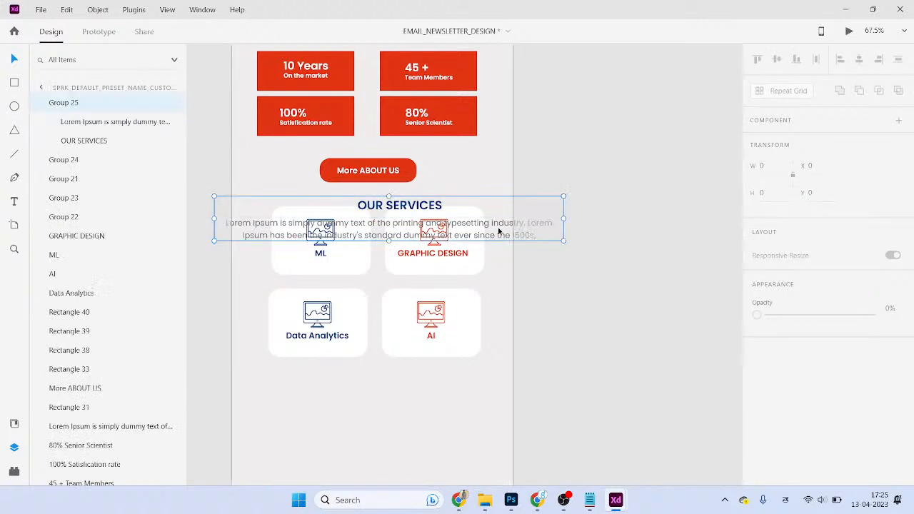
left_click_drag(564, 195, 421, 199)
left_click_drag(376, 219, 420, 221)
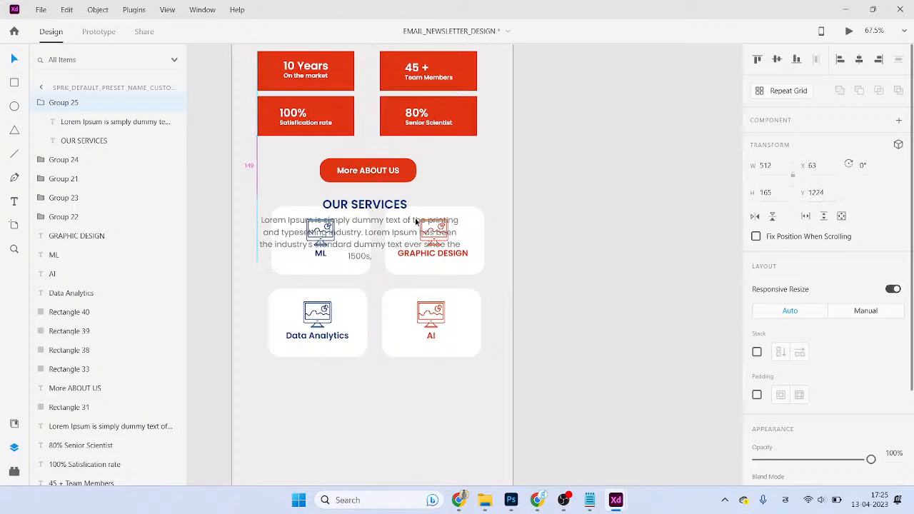
- Delete the heading block, move the four service cards down, and paste the heading back
left_click(554, 296)
left_click(465, 311)
left_click(361, 245)
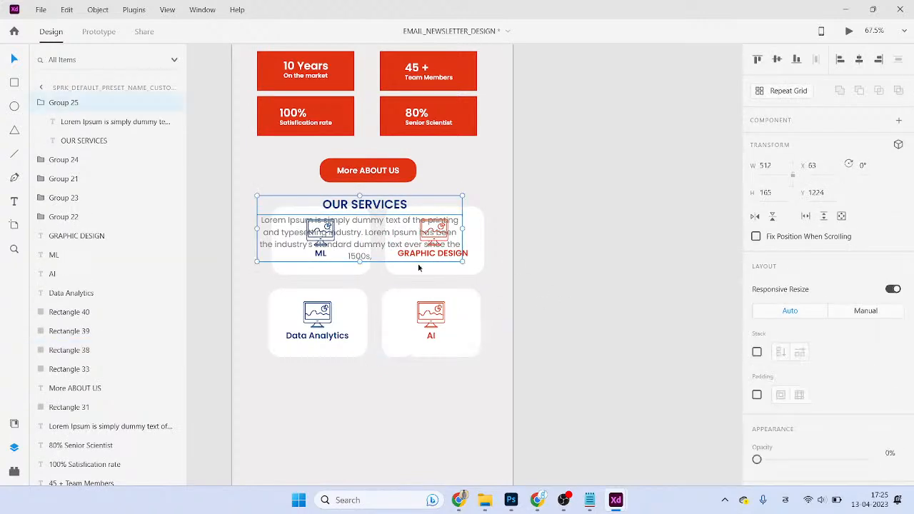
key("Delete")
left_click_drag(576, 401, 254, 193)
left_click_drag(427, 246, 428, 335)
key("ctrl+v")
- Tilt the OUR SERVICES heading block by 3°
left_click(604, 247)
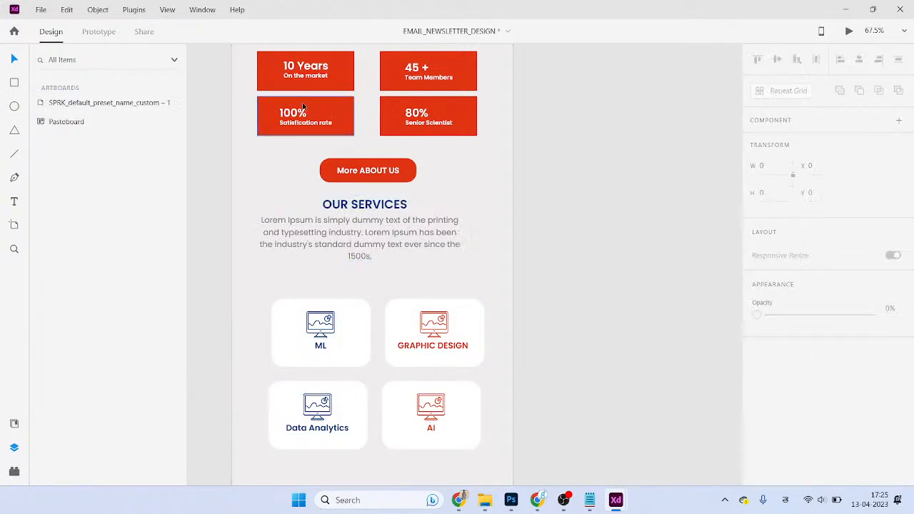
left_click(426, 244)
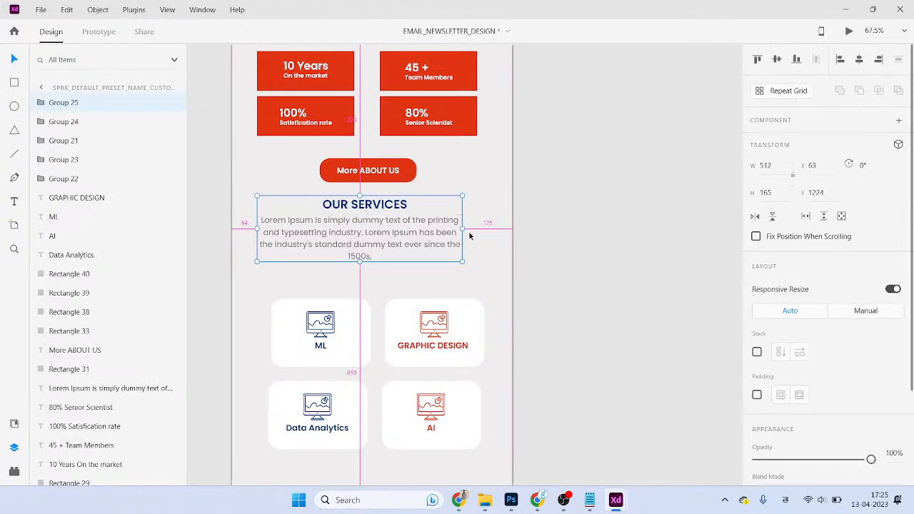
left_click_drag(464, 229, 493, 233)
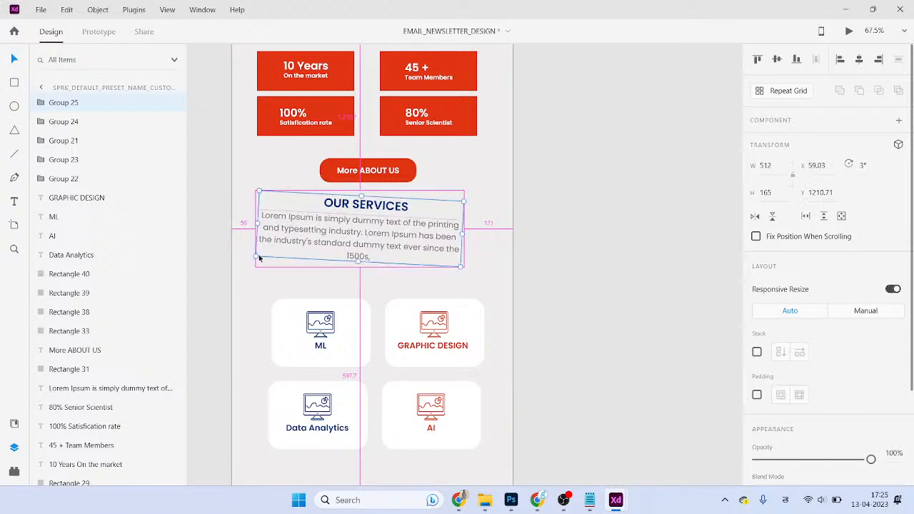
left_click(555, 347)
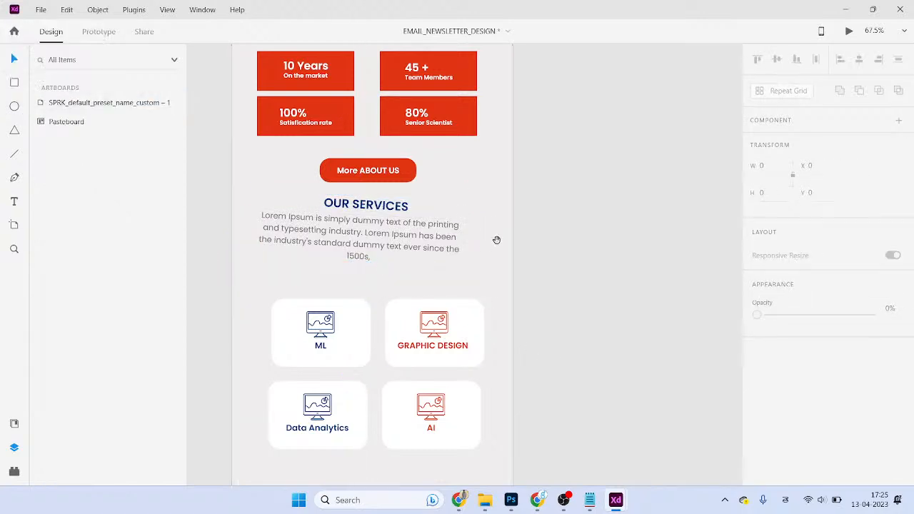
- Ungroup the tilted heading and try moving and deleting its subtitle paragraph, then restore it
left_click(407, 246)
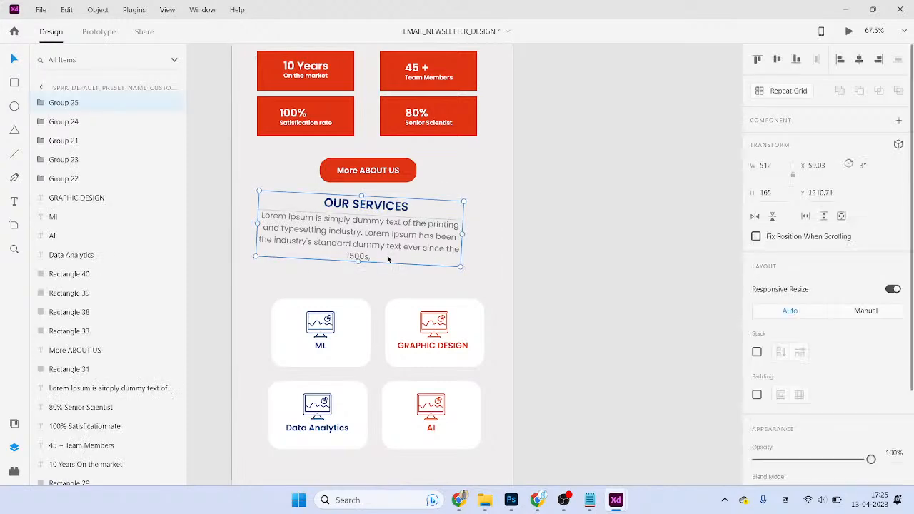
key("ctrl+shift+g")
left_click(549, 262)
left_click_drag(430, 252, 458, 285)
key("ctrl+z")
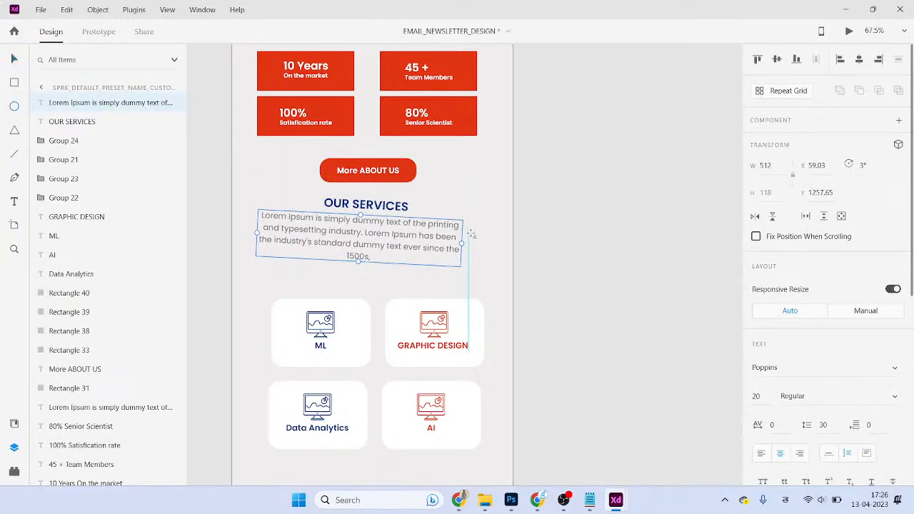
key("Delete")
key("v")
key("ctrl+z")
- Alt-drag a copy of the about paragraph below OUR SERVICES and delete the tilted heading
scroll(493, 236, "up", 2)
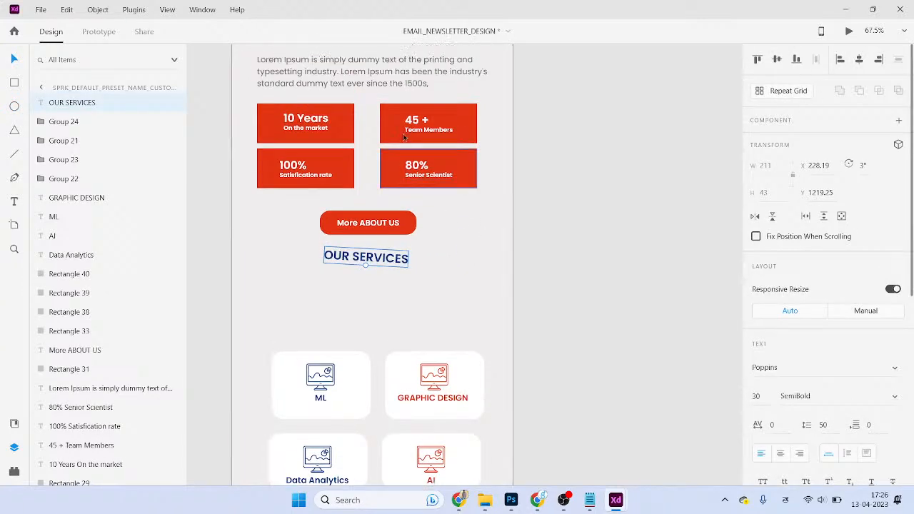
left_click_drag(393, 79, 391, 288, "alt")
left_click(389, 259)
key("Delete")
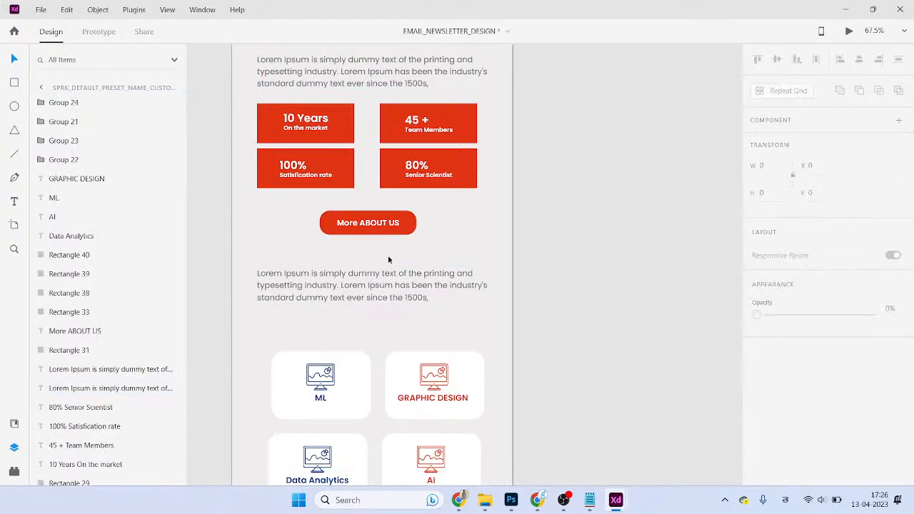
scroll(367, 229, "up", 3)
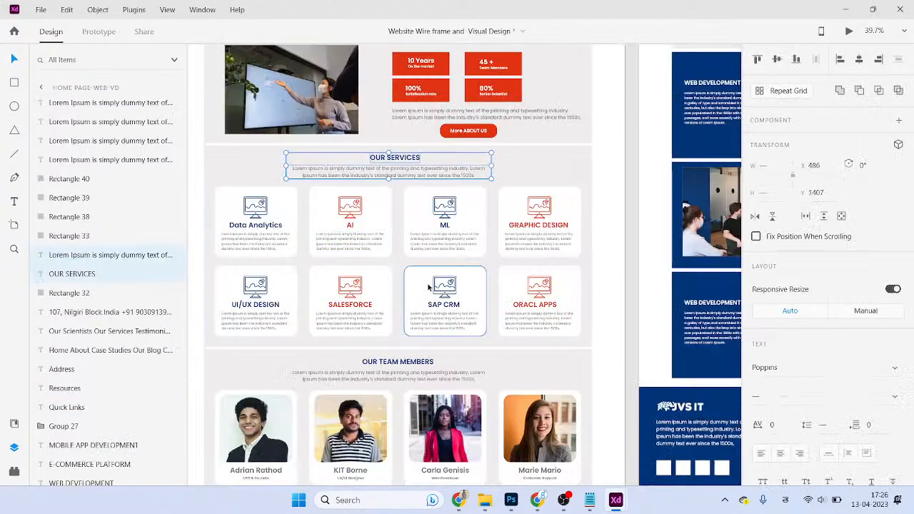
- Copy the OUR SERVICES heading from the wireframe and paste it below the More ABOUT US button
left_click(529, 178)
double_click(445, 180)
key("ctrl+c")
key("alt+Tab")
key("ctrl+v")
left_click_drag(382, 279, 383, 382)
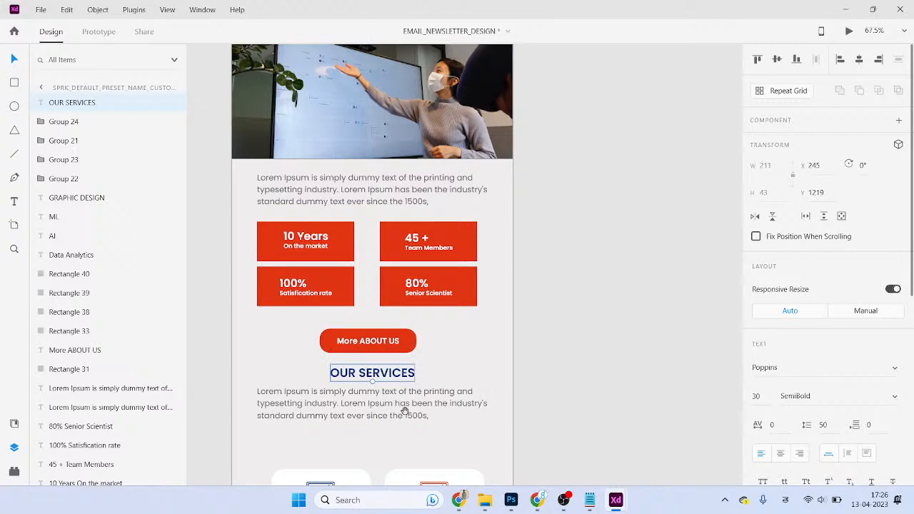
- Move the four service cards up beneath the paragraph and line them up with it
left_click_drag(406, 411, 408, 198)
left_click(443, 222)
left_click_drag(212, 235, 543, 409)
left_click_drag(457, 350, 451, 316)
left_click(559, 313)
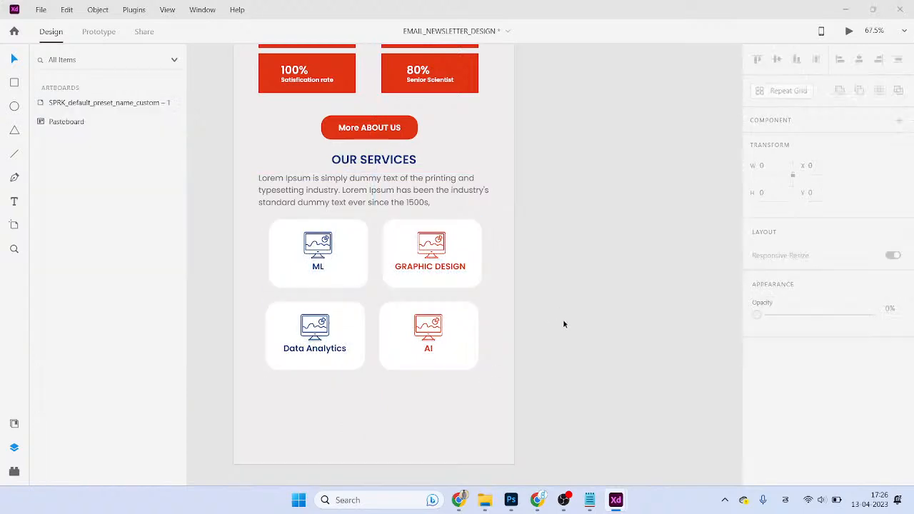
key("alt+Tab")
key("alt+Tab")
key("alt+Tab")
- Copy the wireframe's GRAPHIC DESIGN card with its title, description and background
left_click(542, 228)
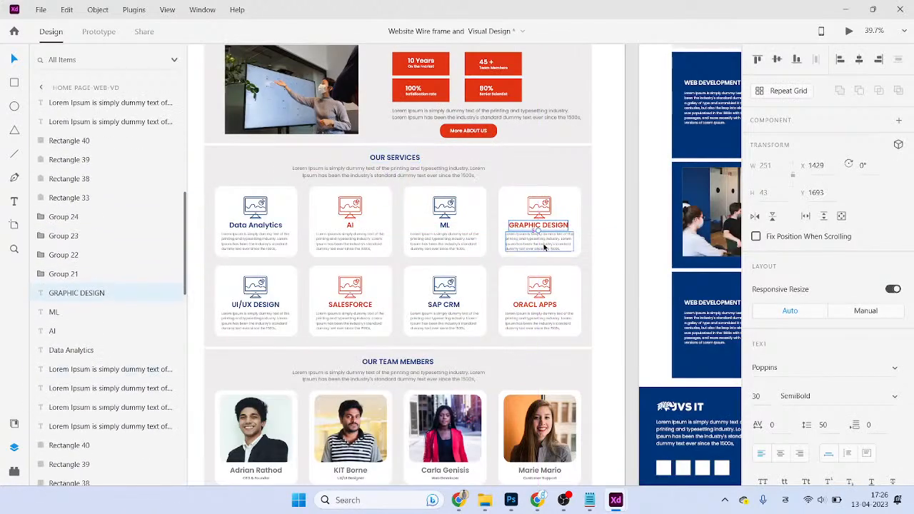
left_click(544, 245, "shift")
left_click(547, 205, "shift")
key("alt+Tab")
- Shift the four service cards about 31 px left
left_click_drag(568, 427, 225, 209)
left_click(579, 339)
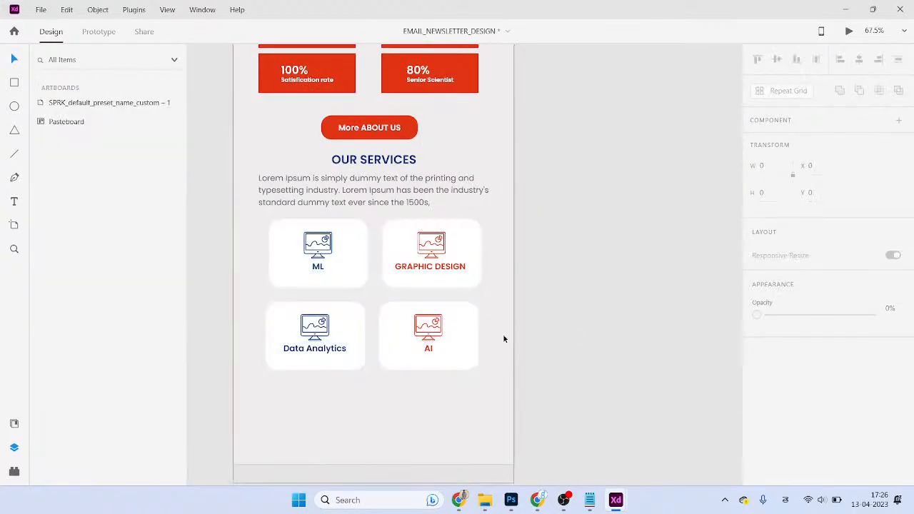
left_click_drag(492, 379, 265, 214)
left_click_drag(313, 248, 286, 250)
- Duplicate the right-hand card column to the right and shift the six-card grid left
left_click(562, 369)
left_click_drag(520, 398, 522, 265)
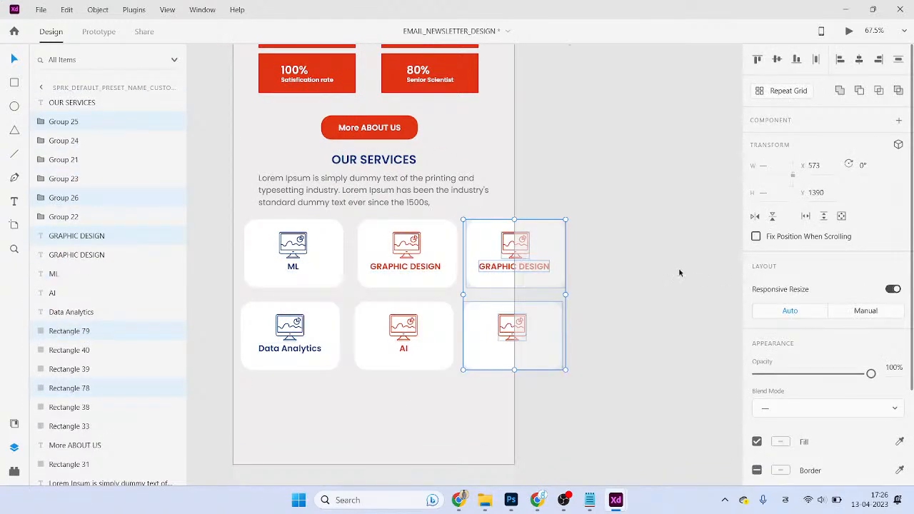
left_click(678, 271)
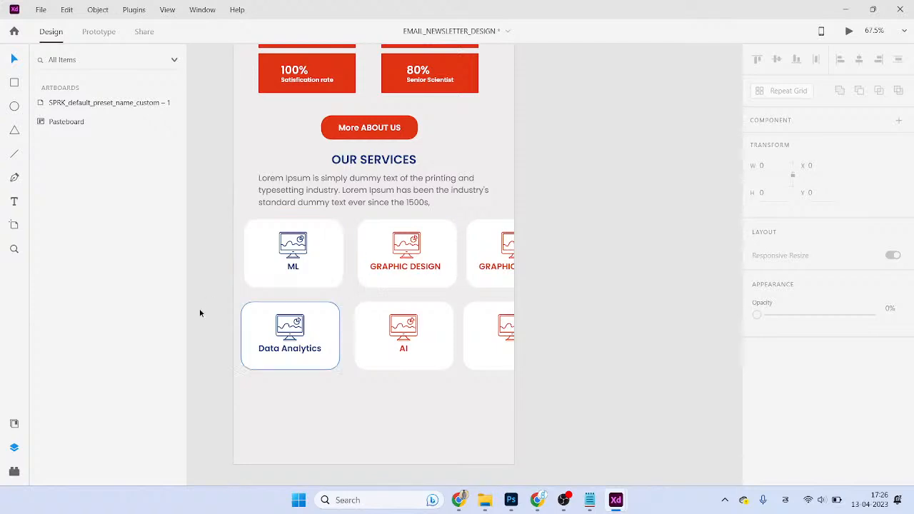
left_click_drag(580, 383, 254, 233)
left_click_drag(451, 275, 428, 273)
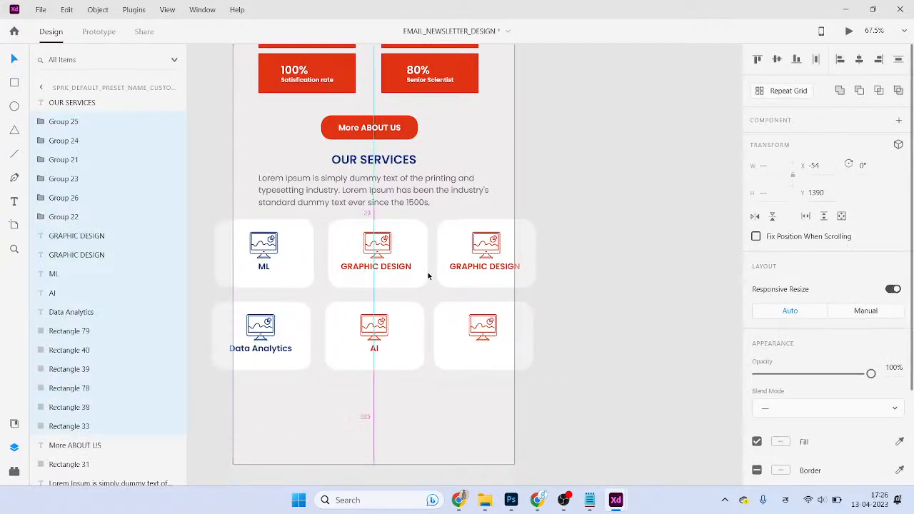
left_click(622, 321)
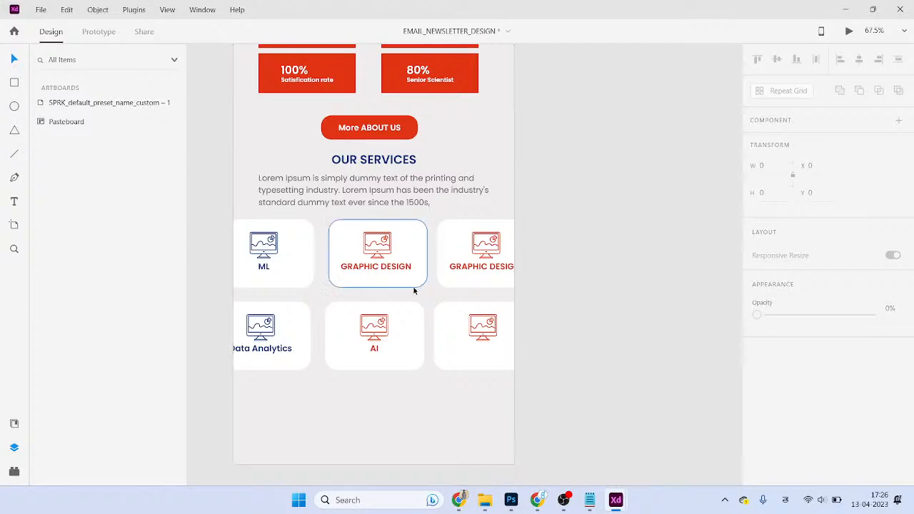
- Resize the More ABOUT US button rectangle to 240 wide, keeping its height at 60
scroll(492, 312, "up", 1)
scroll(477, 296, "down", 3)
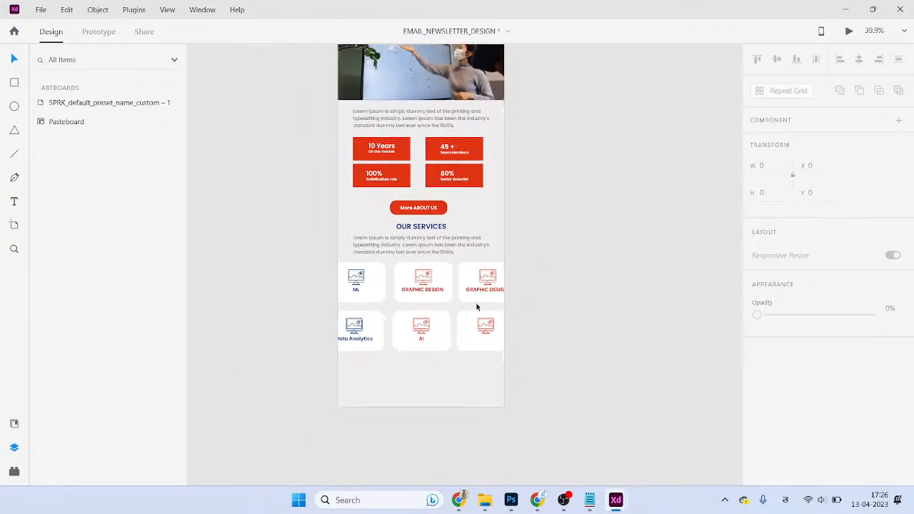
left_click_drag(475, 169, 471, 349)
scroll(417, 95, "up", 5)
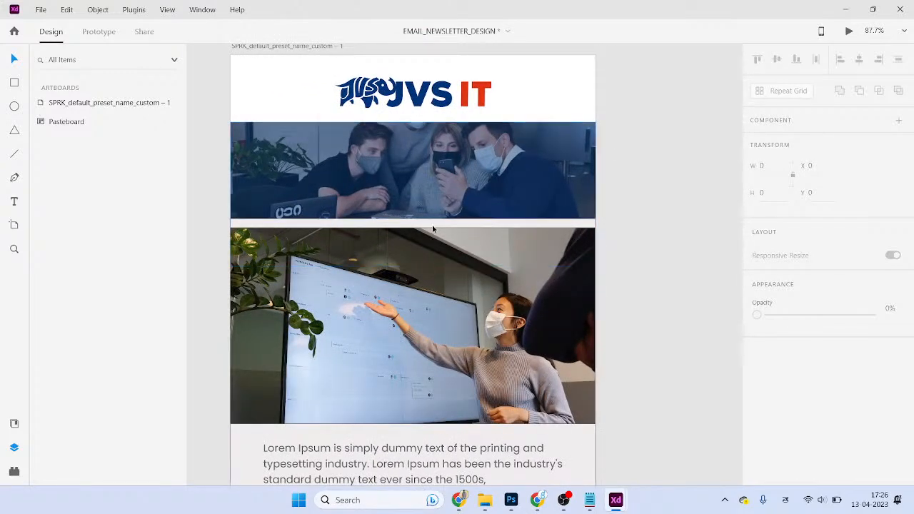
scroll(422, 227, "down", 2)
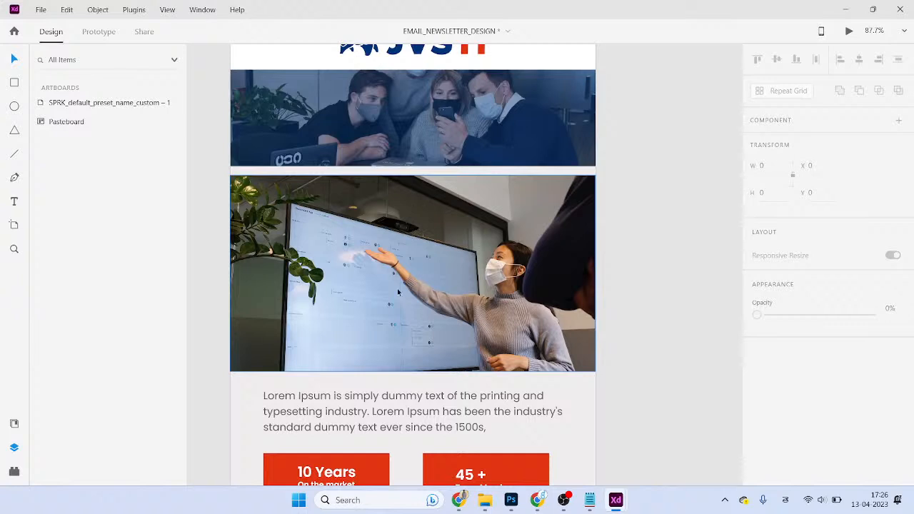
scroll(400, 301, "down", 5)
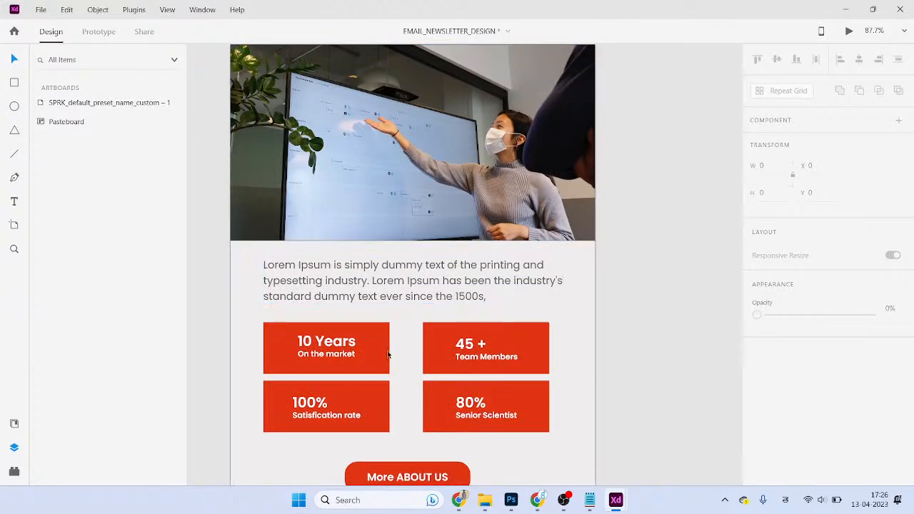
scroll(520, 325, "down", 5)
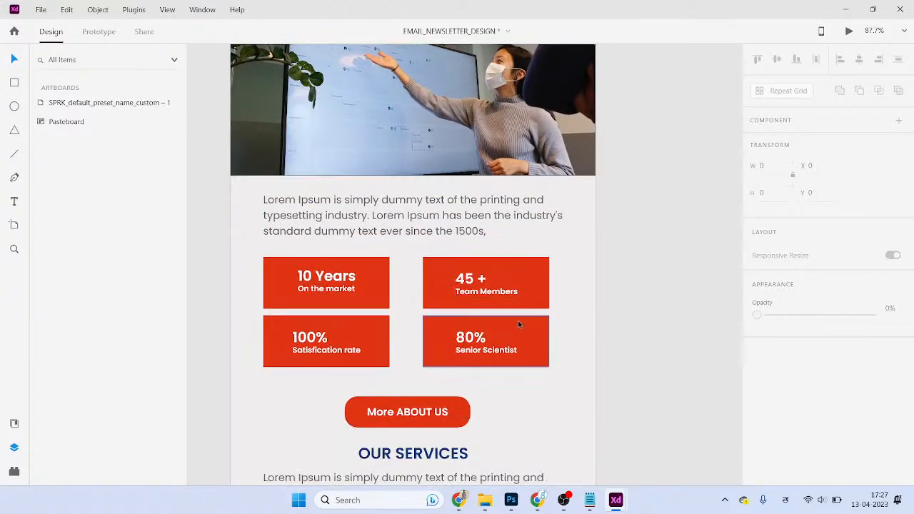
scroll(500, 293, "down", 4)
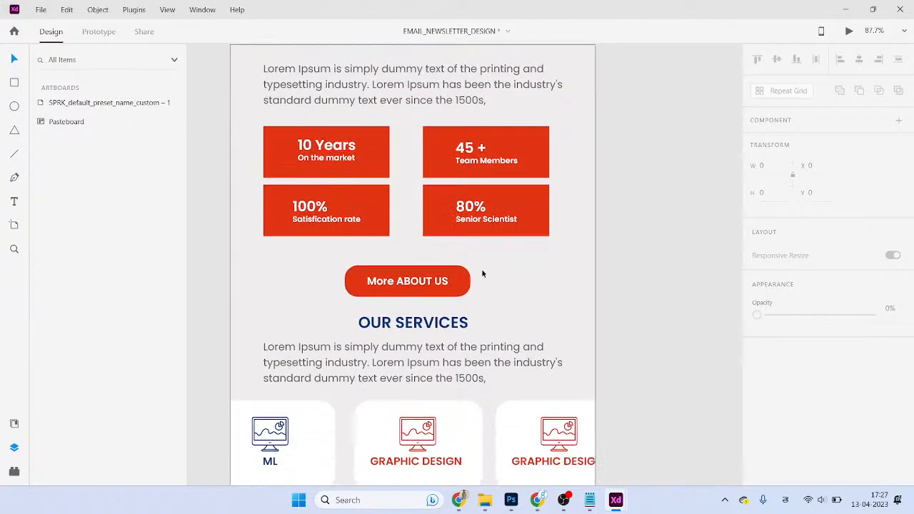
left_click(465, 237)
scroll(781, 218, "down", 4)
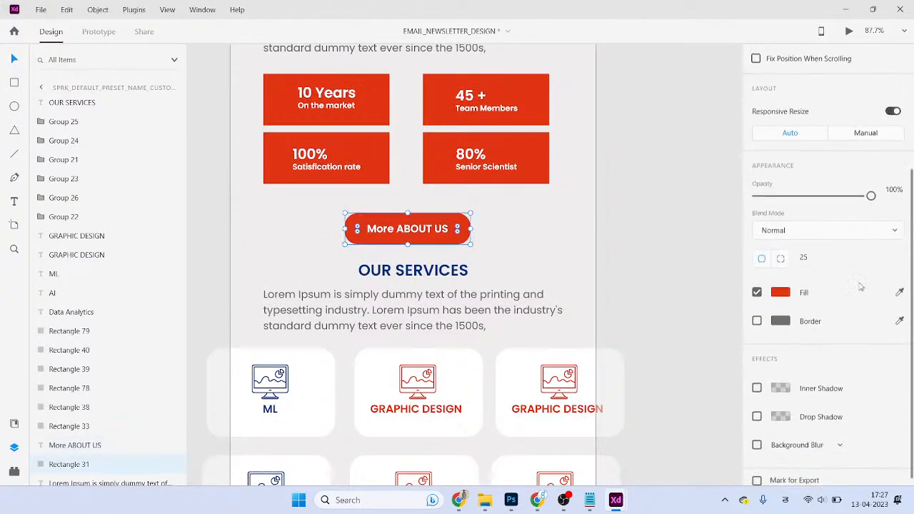
scroll(781, 218, "up", 4)
type("240")
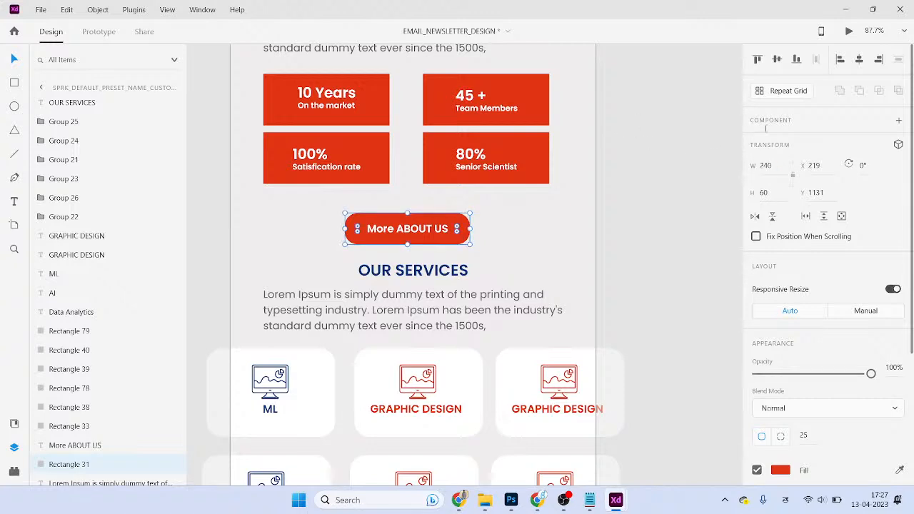
scroll(679, 180, "down", 3)
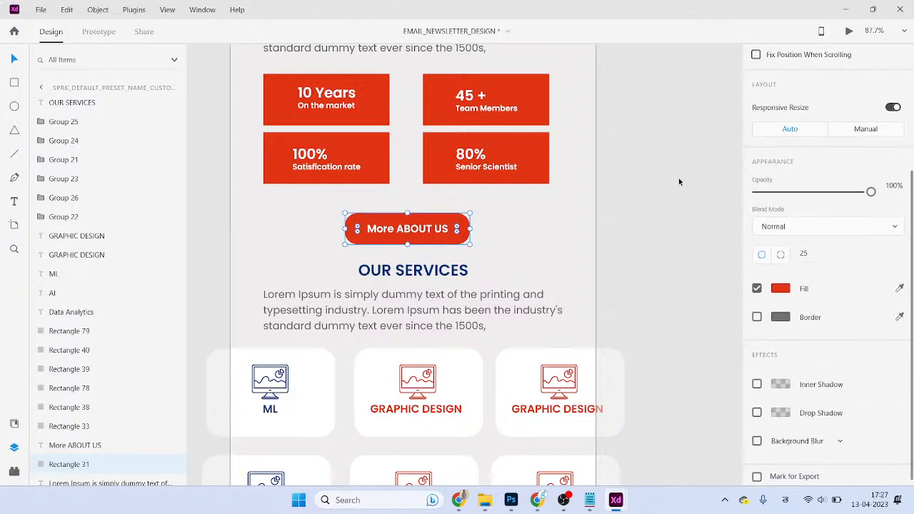
scroll(786, 160, "up", 3)
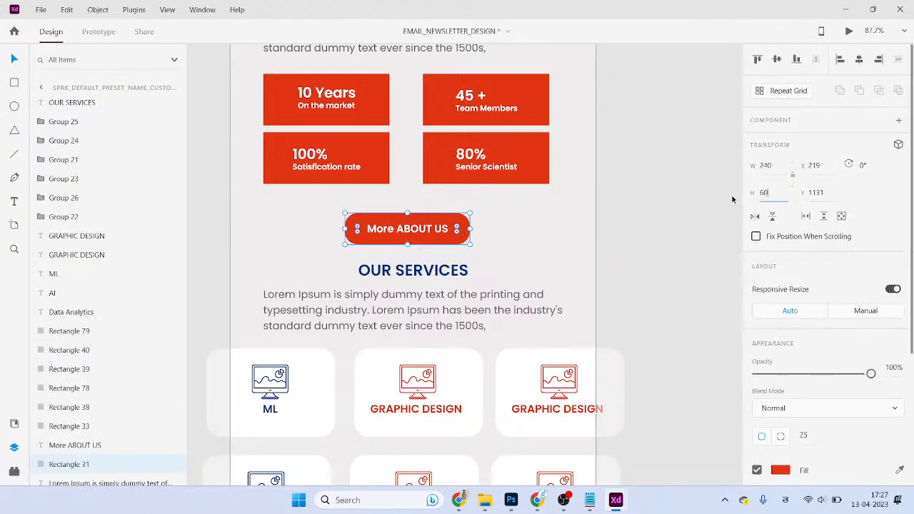
key("BackSpace")
key("BackSpace")
key("Return")
- Move the label and rectangle together slightly higher, to Y 1121
left_click(447, 229)
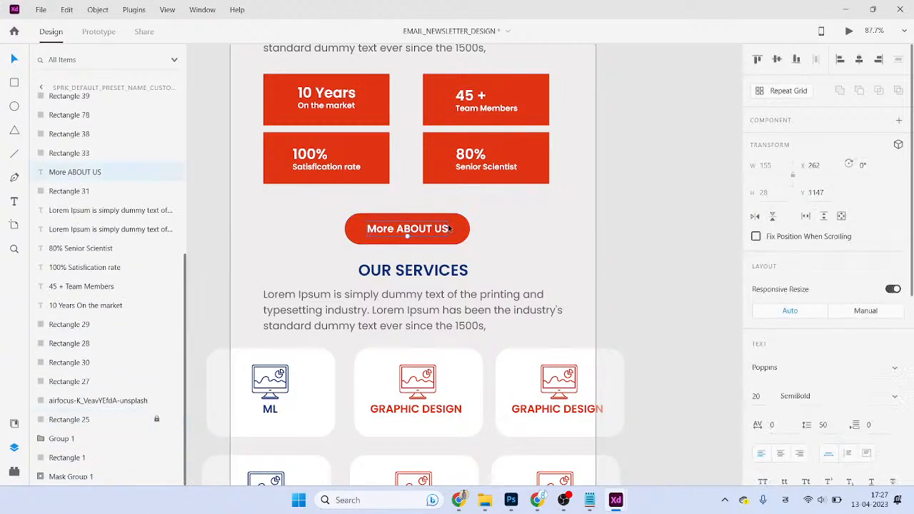
left_click(461, 228, "shift")
left_click_drag(435, 233, 435, 226)
left_click(492, 268)
scroll(439, 270, "down", 6)
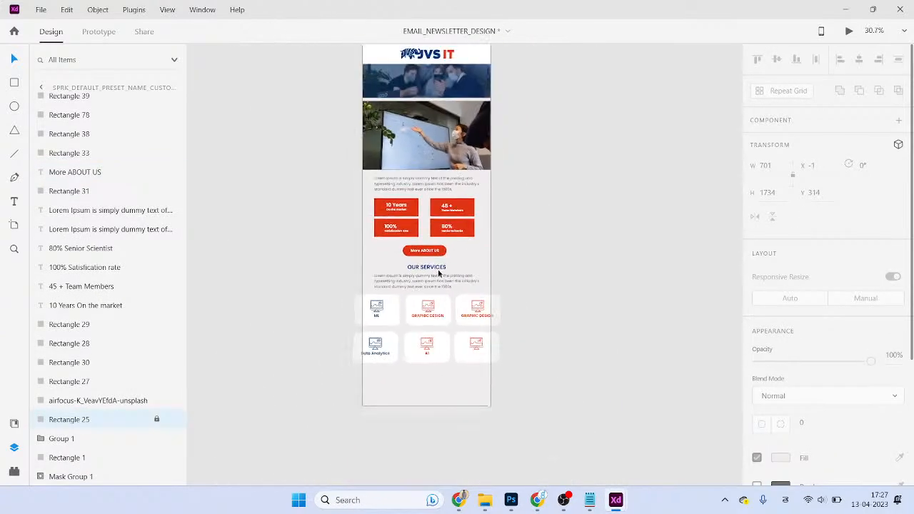
left_click(438, 269)
scroll(441, 302, "up", 1)
- Bring up the Website Wire frame document alongside the newsletter
scroll(442, 305, "up", 4)
left_click_drag(441, 300, 435, 258)
key("alt+Tab")
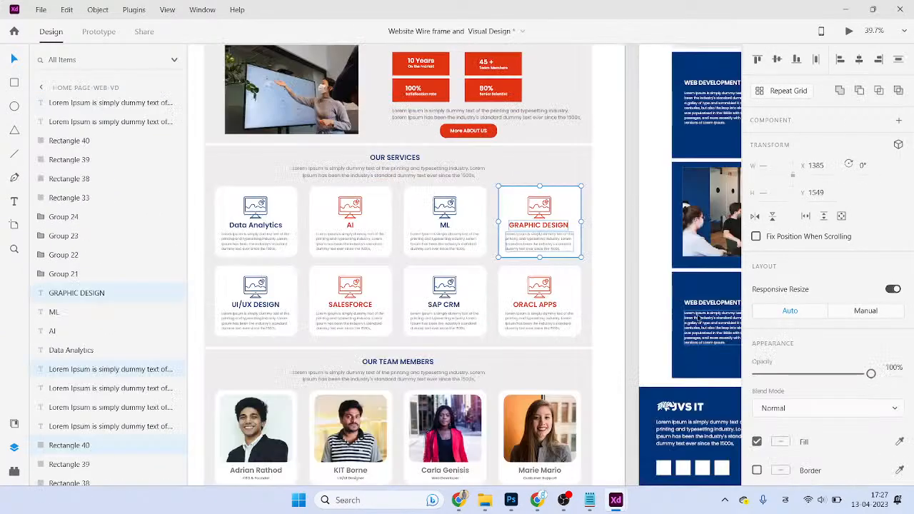
scroll(602, 315, "down", 3)
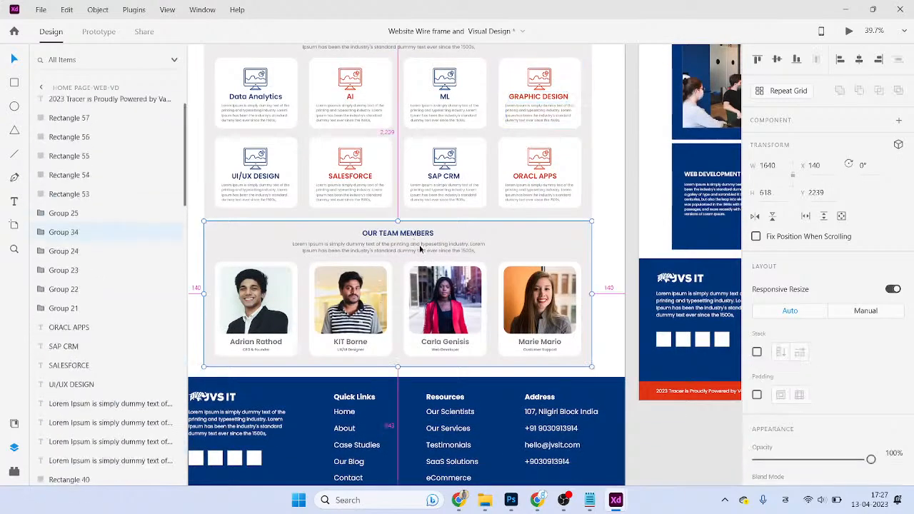
key("alt+Tab")
scroll(510, 398, "down", 3)
key("alt+Tab")
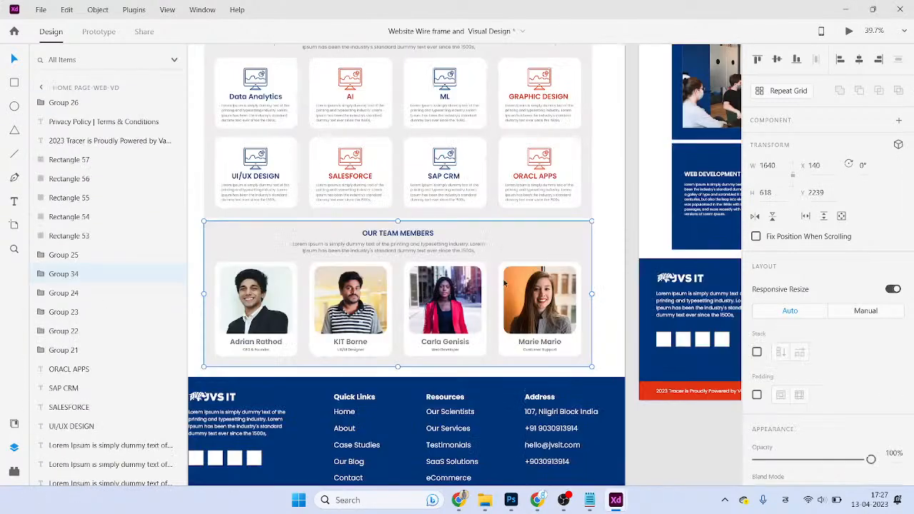
- Copy the OUR TEAM MEMBERS title and intro text and paste them into the newsletter
double_click(407, 234)
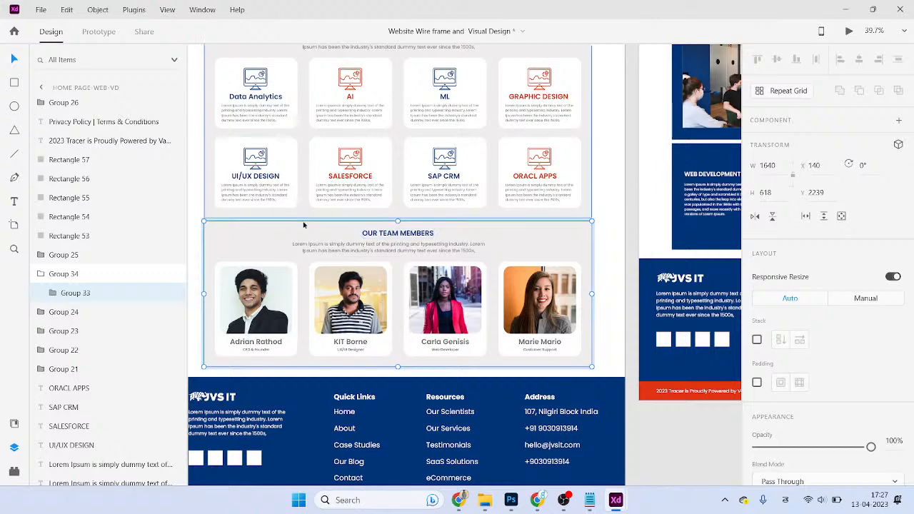
double_click(367, 243)
left_click(388, 235, "shift")
left_click_drag(388, 245, 432, 243)
key("ctrl+z")
key("ctrl+c")
key("alt+Tab")
key("ctrl+v")
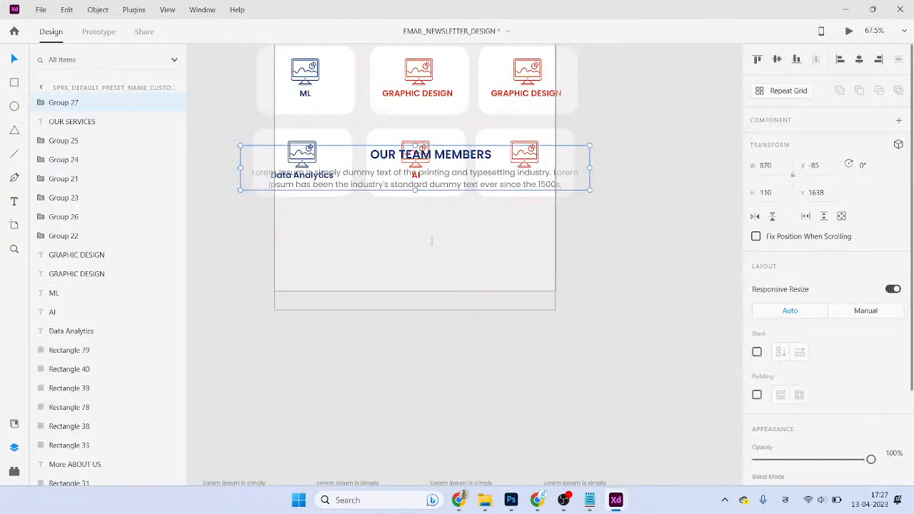
- Delete the pasted team heading groups from the newsletter
left_click_drag(455, 150, 471, 252)
left_click_drag(478, 173, 479, 250)
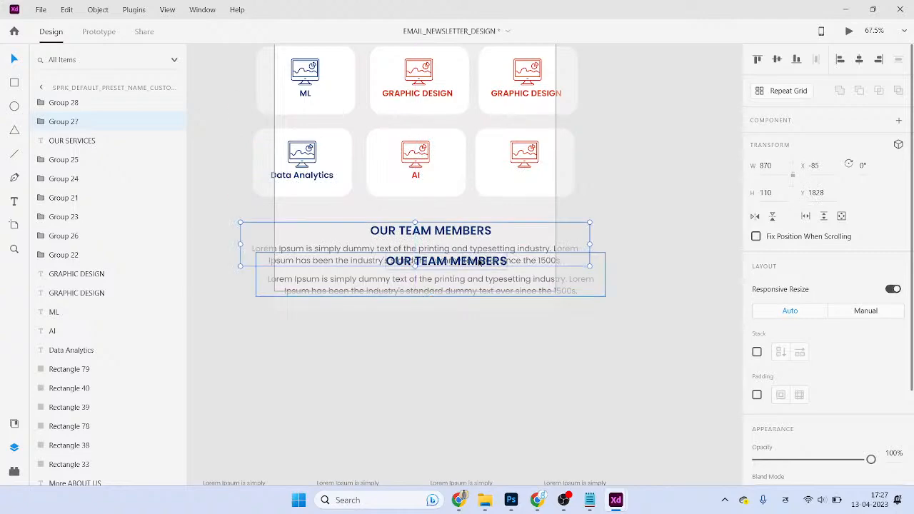
key("Delete")
left_click(486, 289)
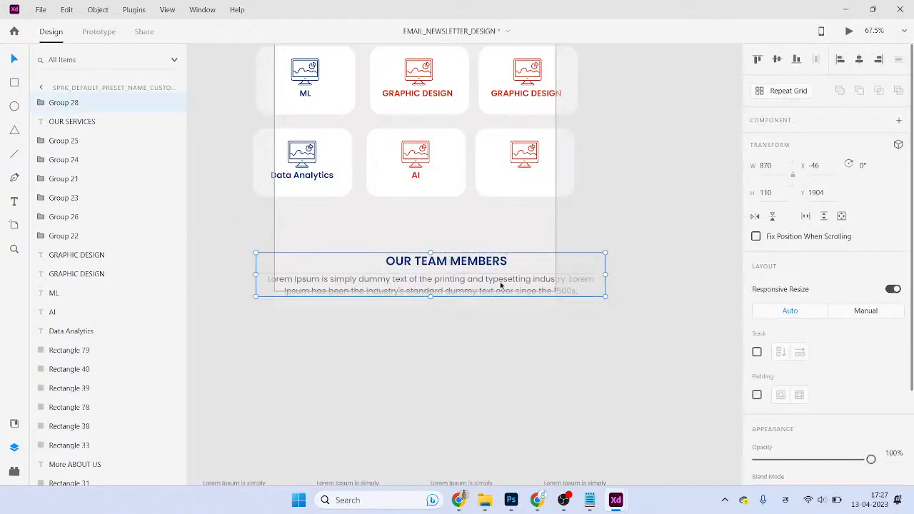
key("Delete")
scroll(443, 257, "up", 5)
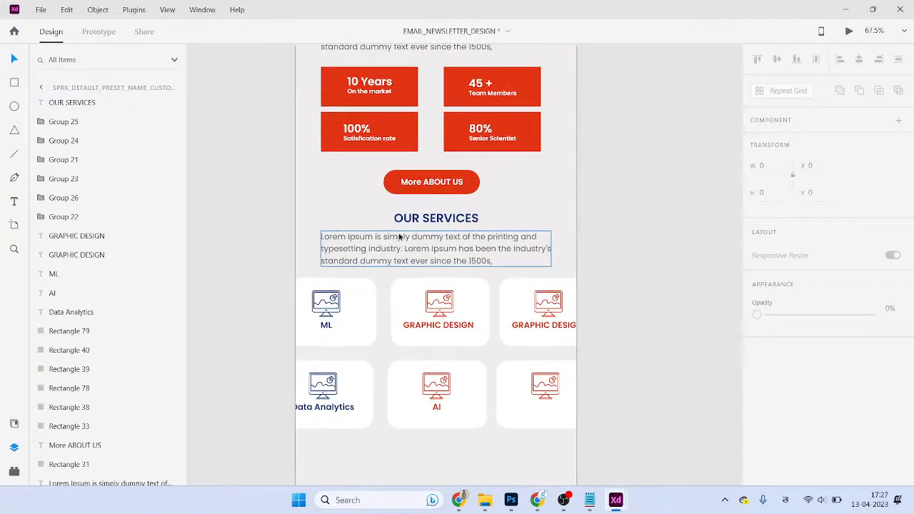
- Alt-drag a copy of the OUR SERVICES section below and retype its title as OUR TEAM MEMBERS
left_click_drag(282, 204, 612, 430)
scroll(557, 217, "down", 4)
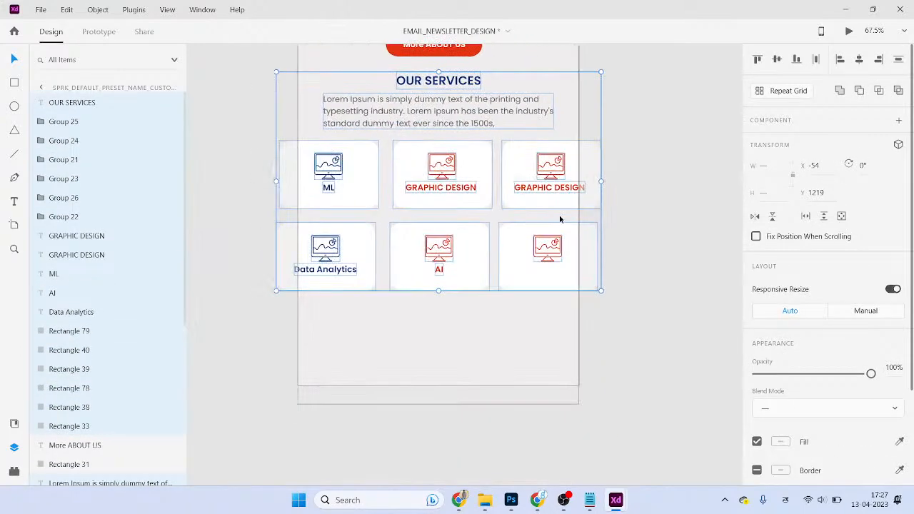
left_click_drag(481, 104, 483, 317)
double_click(464, 314)
double_click(462, 315)
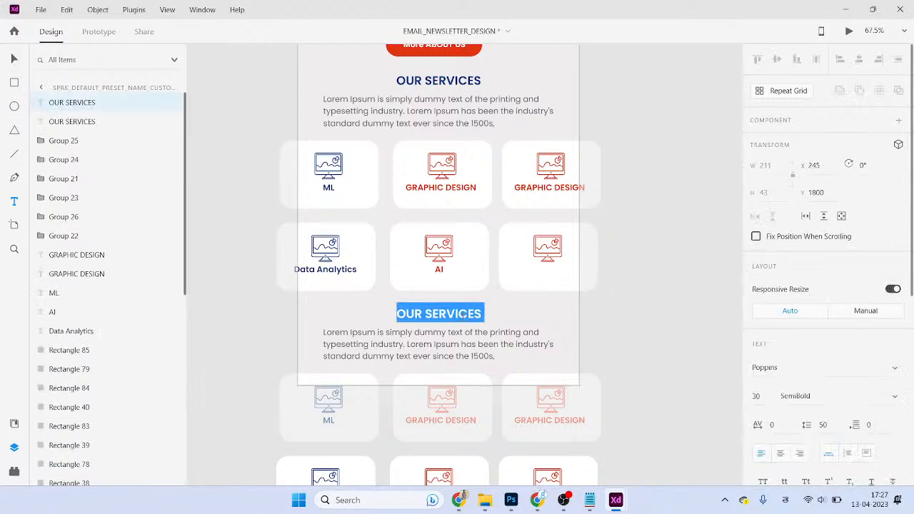
type("ఠ")
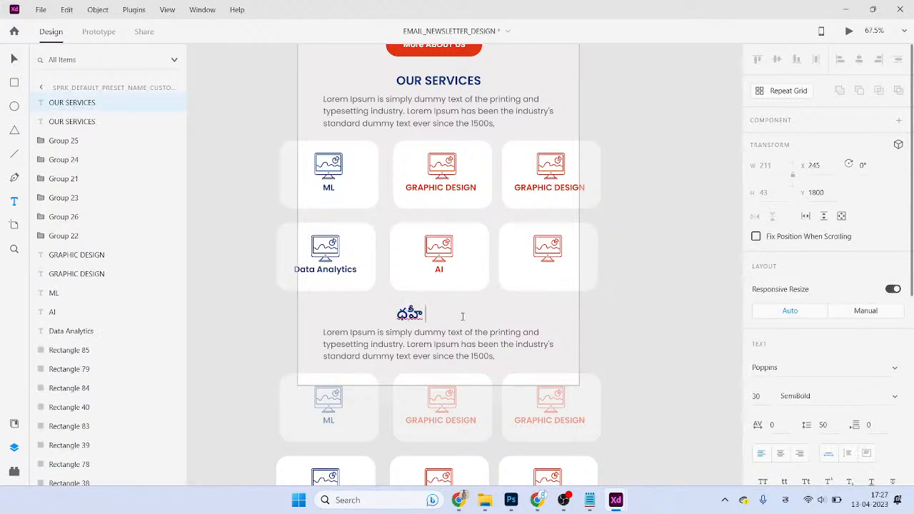
left_click(786, 500)
left_click(757, 327)
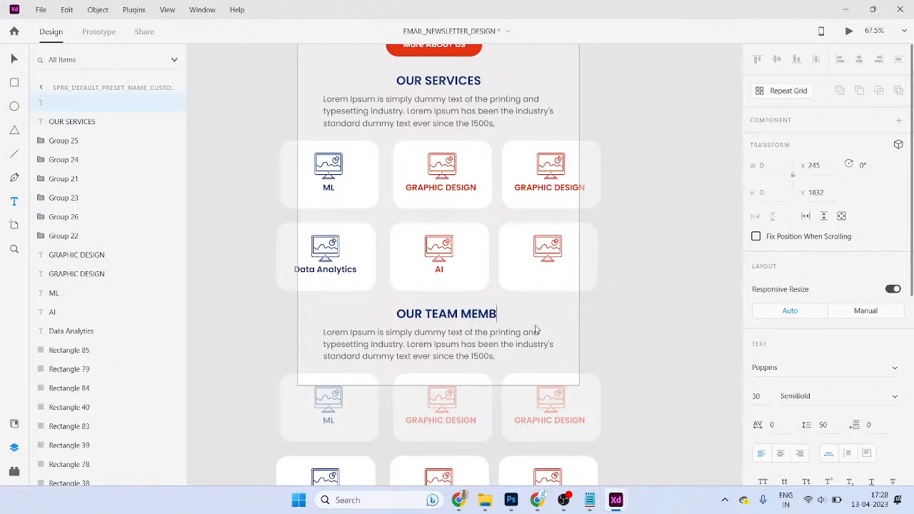
key("Escape")
- Centre the OUR TEAM MEMBERS heading on the artboard and delete the extra duplicated cards
left_click_drag(494, 316, 484, 315)
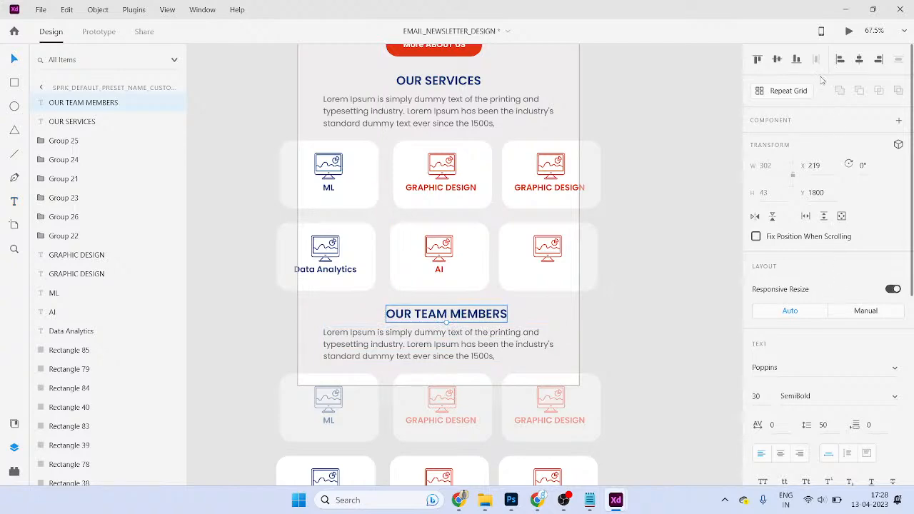
left_click(860, 59)
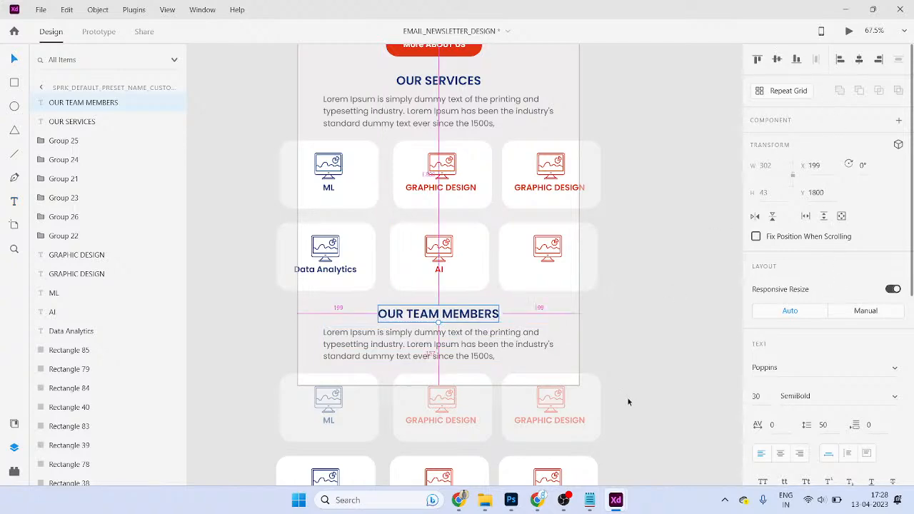
scroll(631, 398, "down", 3)
scroll(614, 425, "down", 3)
left_click_drag(593, 363, 402, 274)
key("Delete")
left_click_drag(363, 355, 767, 474)
- Delete the leftover bottom-row cards and drag the newsletter artboard's bottom edge down
key("Delete")
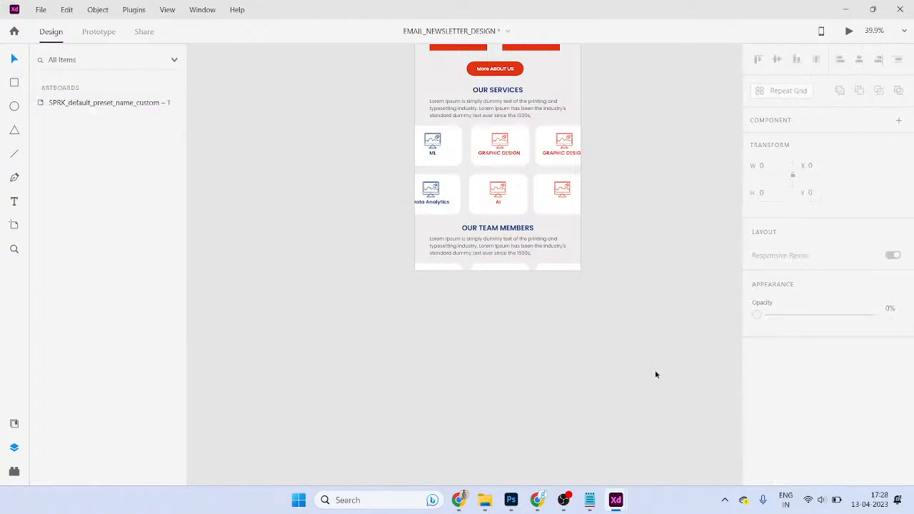
left_click(555, 266)
left_click(525, 271)
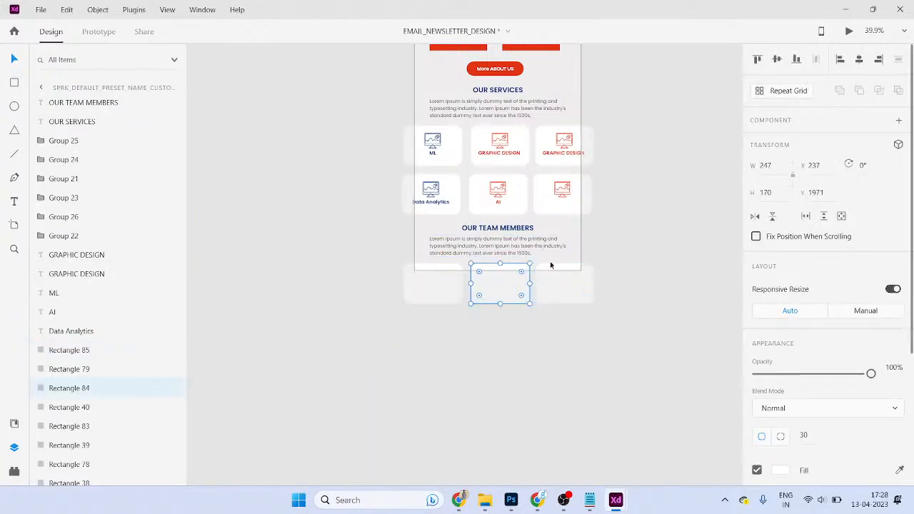
left_click(580, 247)
scroll(580, 247, "down", 5)
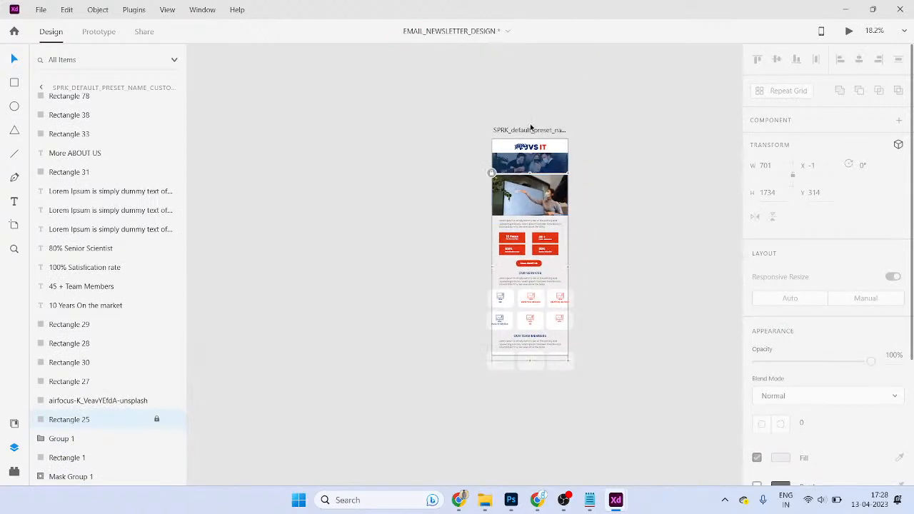
left_click(530, 131)
left_click_drag(535, 356, 533, 437)
- Undo an accidental move of a team card and clear the selection
scroll(580, 388, "up", 3)
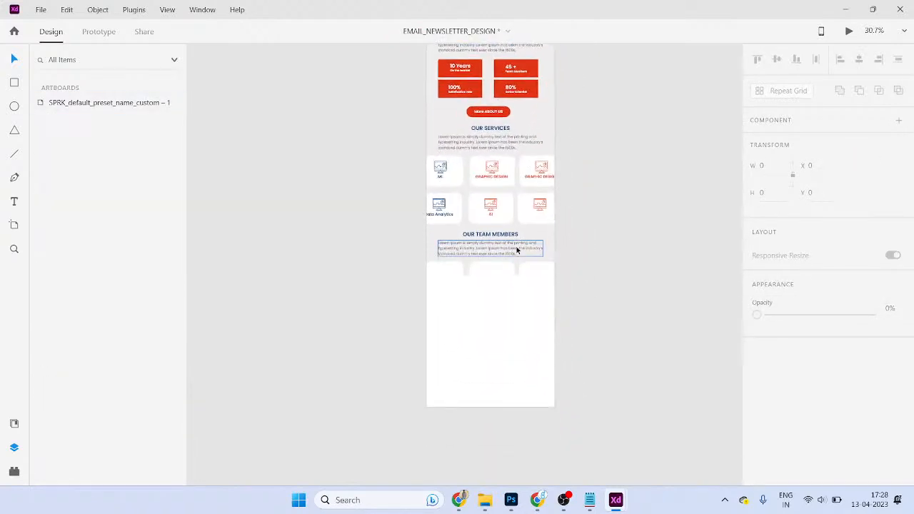
left_click(443, 279)
left_click_drag(447, 284, 449, 396)
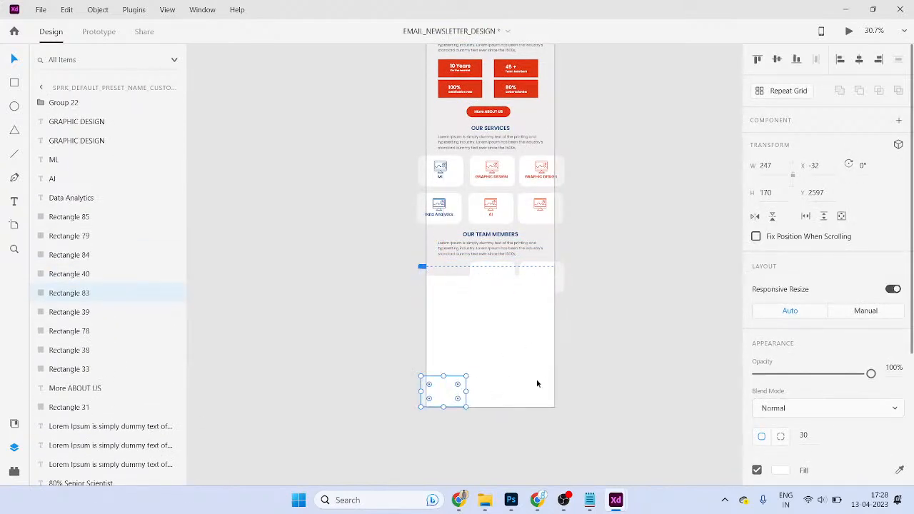
key("ctrl+z")
left_click(487, 275, "shift")
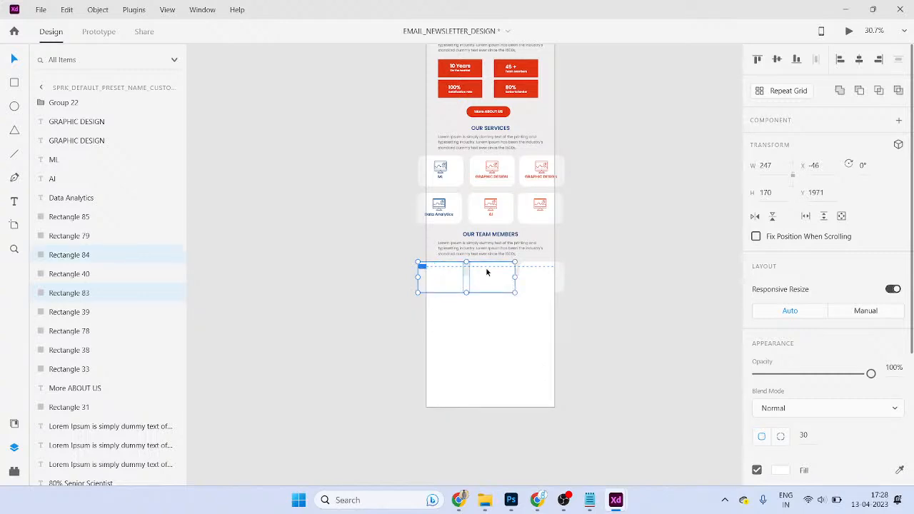
left_click(521, 267)
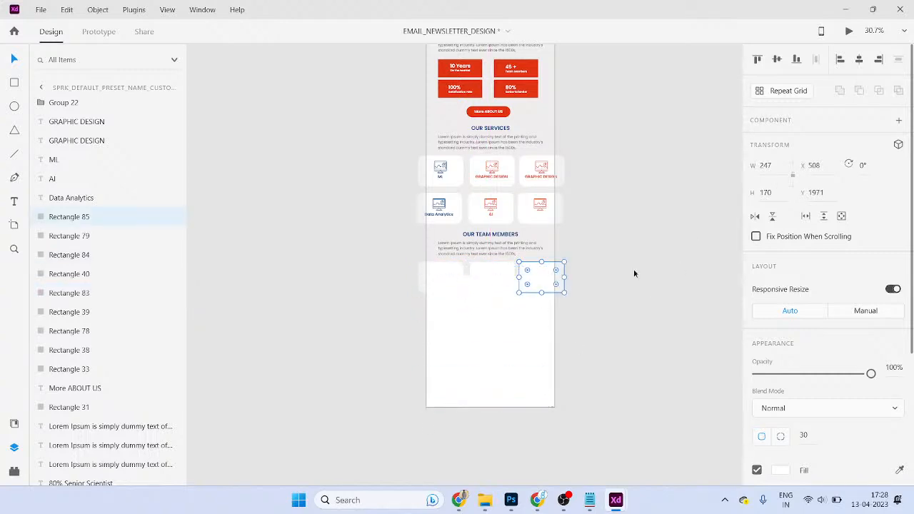
left_click(619, 316)
scroll(513, 310, "up", 3)
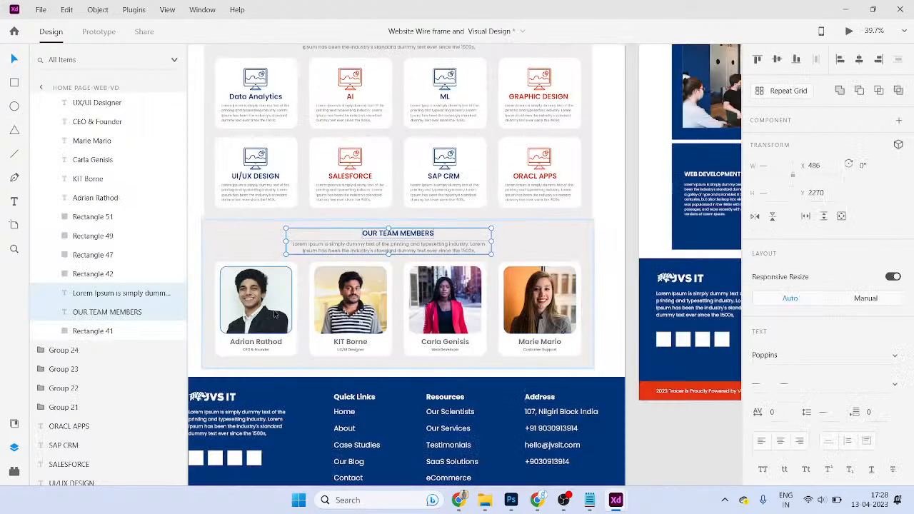
- Bring the website's team members group (Group 34) in and place it below the newsletter artboard
left_click(275, 314)
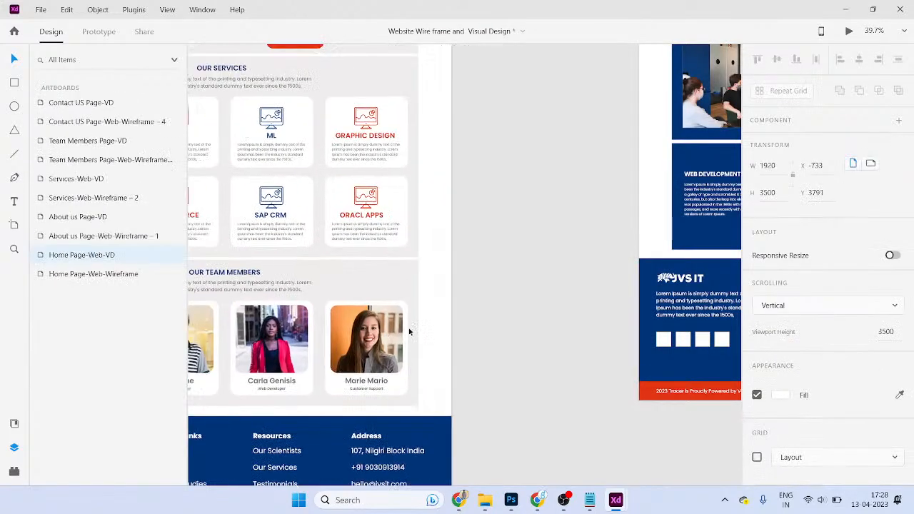
scroll(452, 351, "right", 3)
left_click(455, 334)
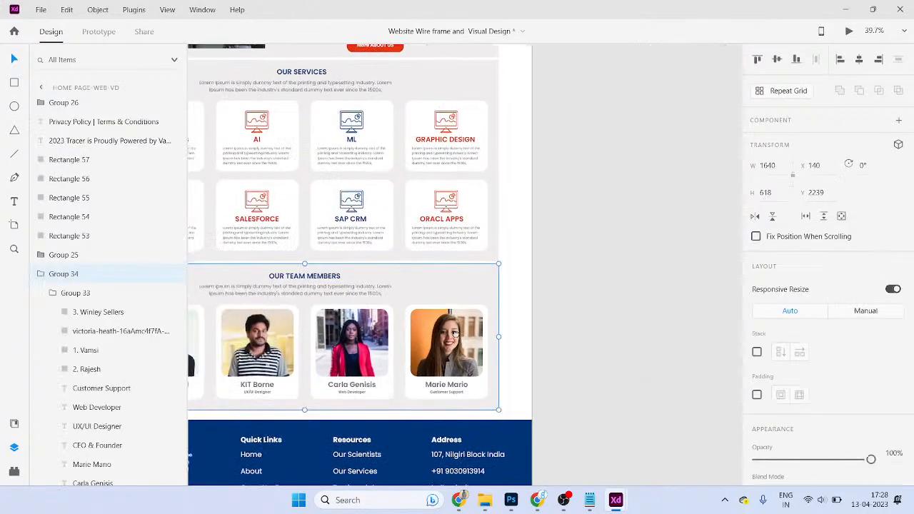
scroll(455, 333, "left", 3)
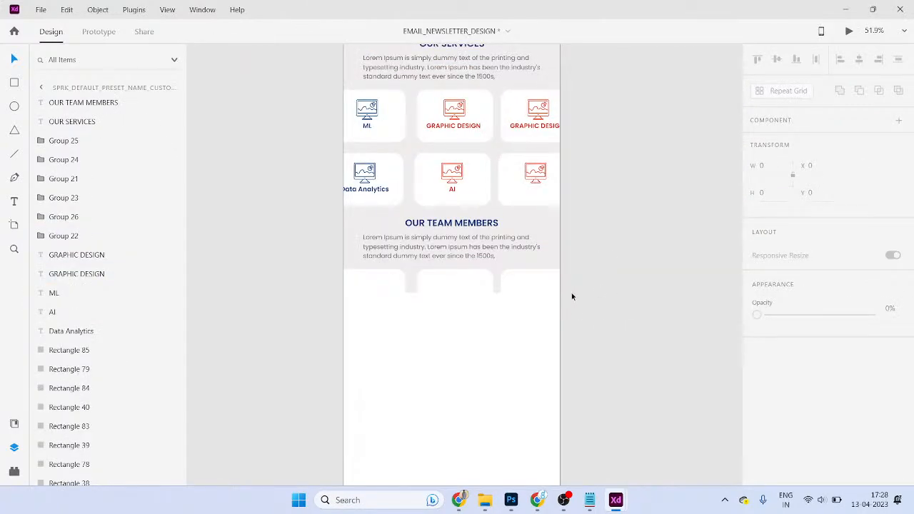
left_click_drag(613, 321, 382, 260)
left_click(546, 303)
key("ctrl+v")
left_click_drag(550, 361, 499, 107)
scroll(534, 222, "down", 3)
left_click_drag(550, 254, 482, 361)
scroll(428, 309, "up", 3)
- Cut the first member's photo and paste it as Rectangle 83's fill, repositioning it
double_click(391, 323)
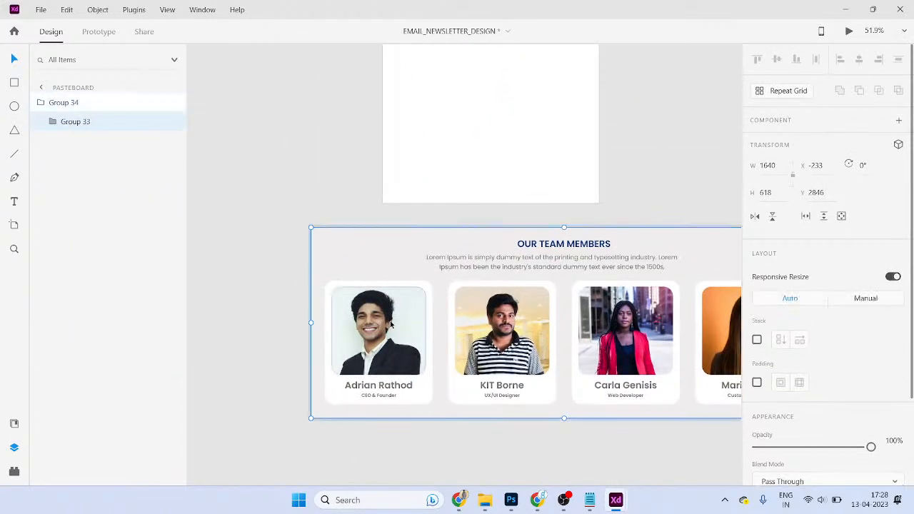
double_click(390, 325)
key("Delete")
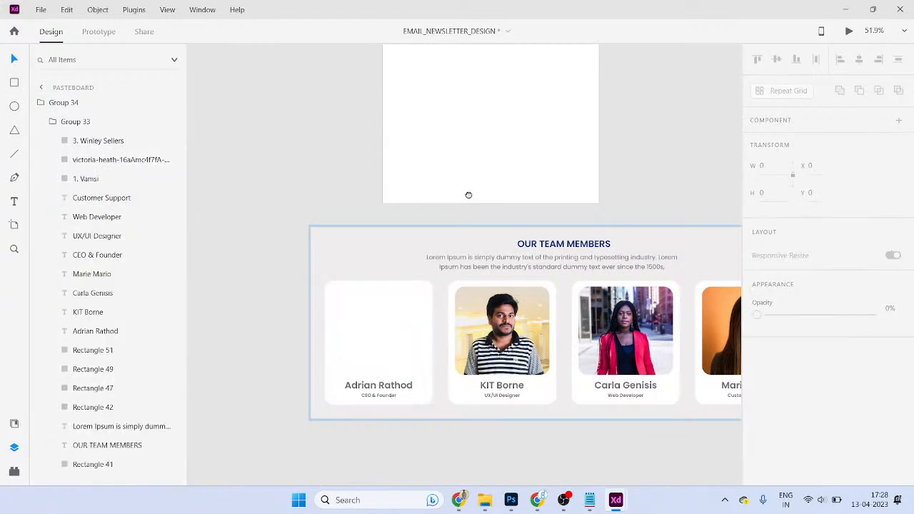
scroll(458, 214, "up", 3)
scroll(447, 200, "up", 3)
left_click(422, 208)
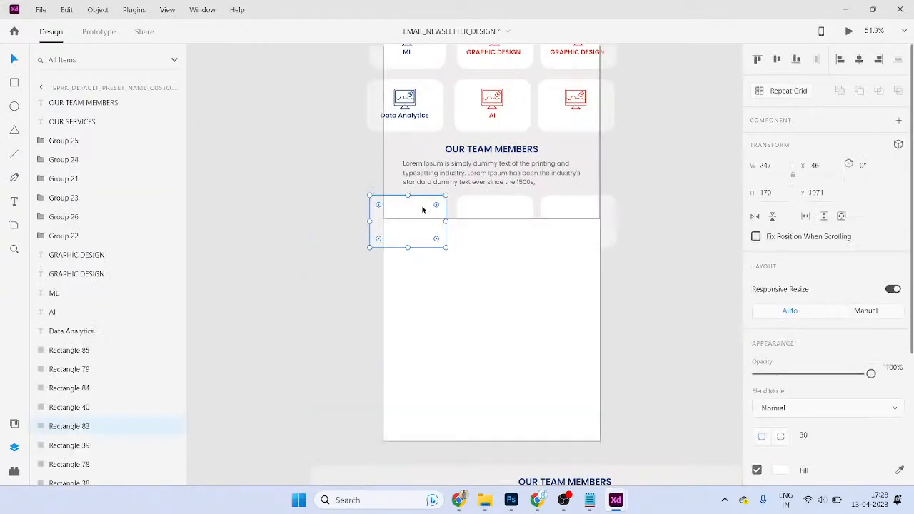
key("ctrl+v")
double_click(419, 226)
left_click_drag(420, 226, 419, 235)
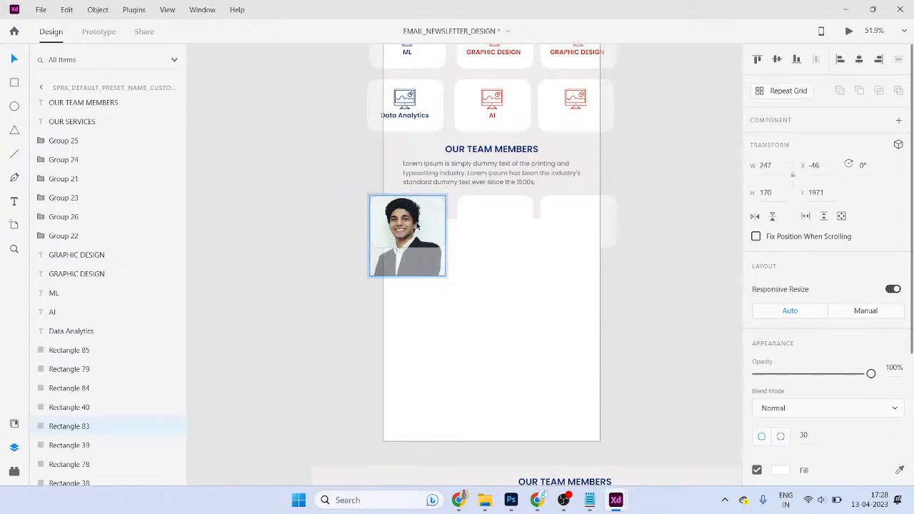
double_click(457, 244)
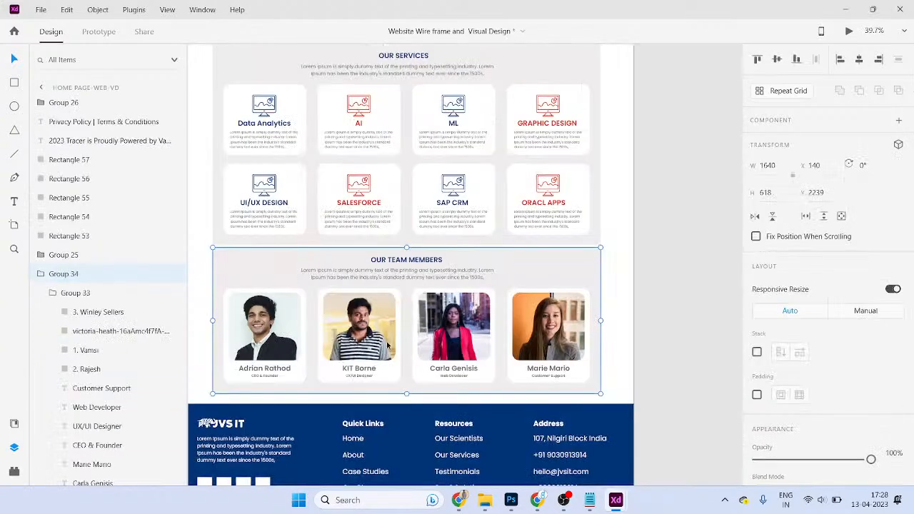
- Select and copy the second team member's photo from the pasted group
left_click_drag(387, 343, 437, 342)
double_click(390, 335)
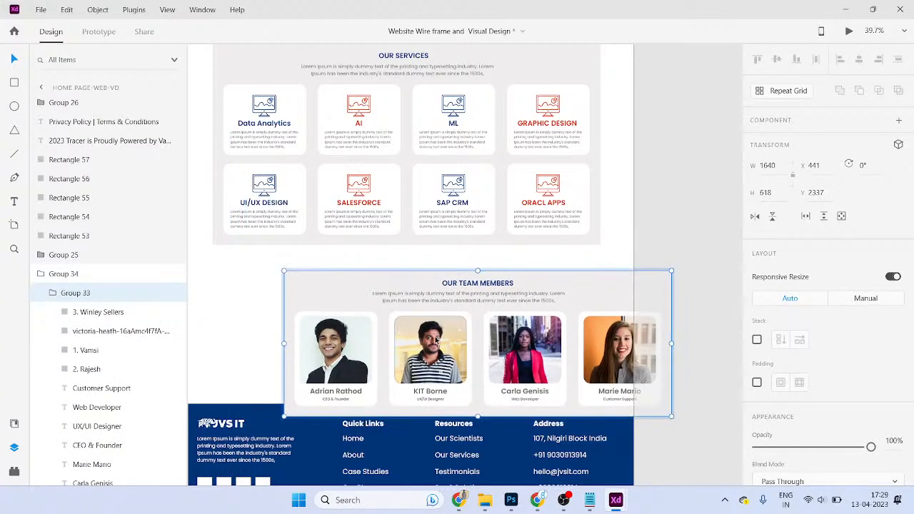
double_click(431, 337)
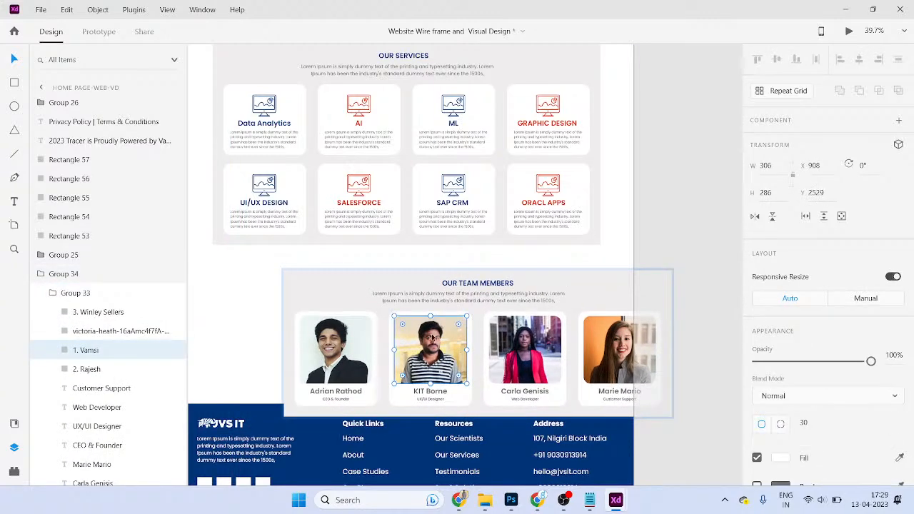
key("alt+Tab")
- Paste the second member's photo over the second team card
key("ctrl+v")
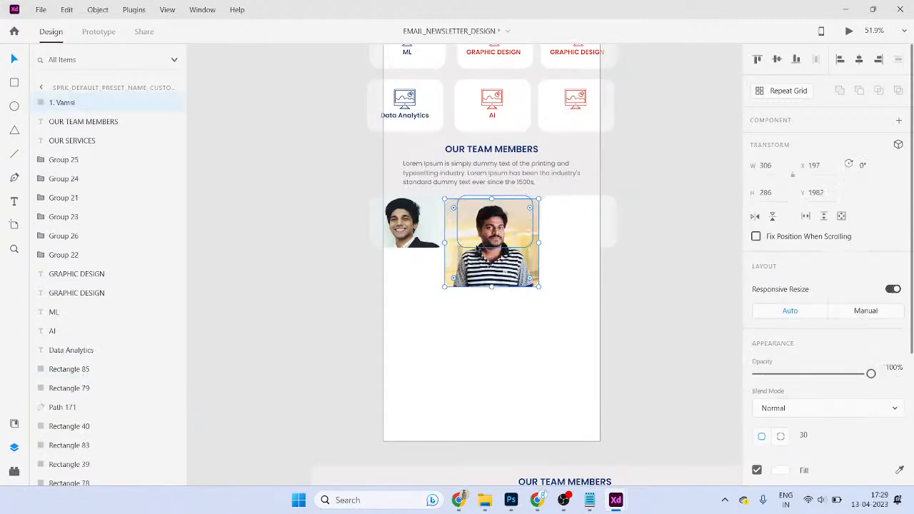
key("ctrl+z")
key("Escape")
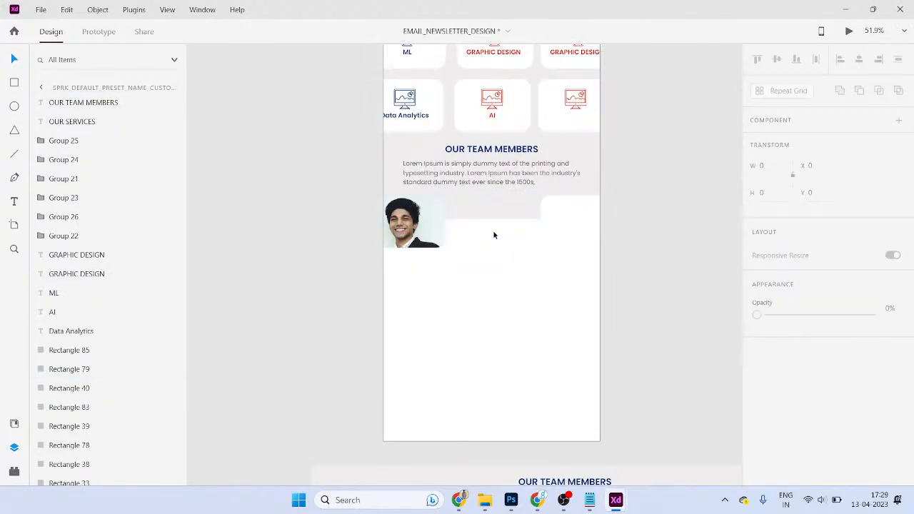
left_click(492, 232)
key("ctrl+d")
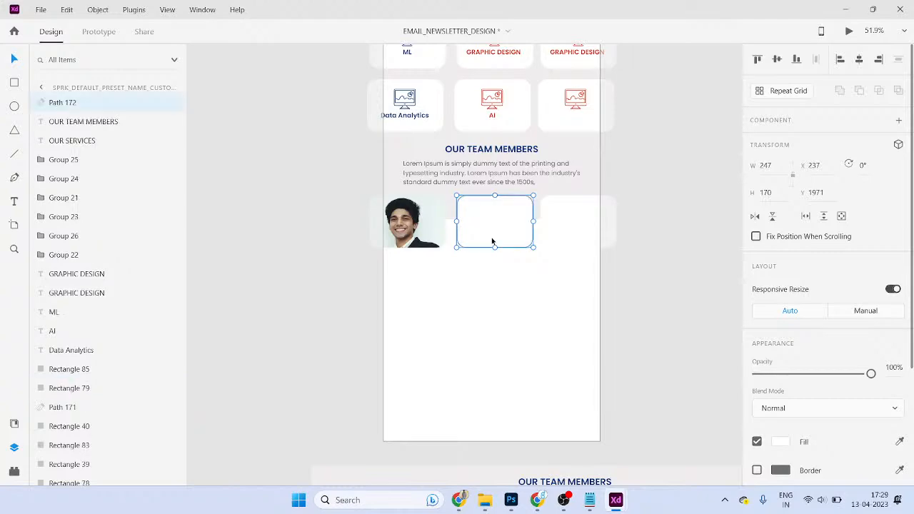
left_click(457, 284)
left_click(495, 229)
key("alt+Tab")
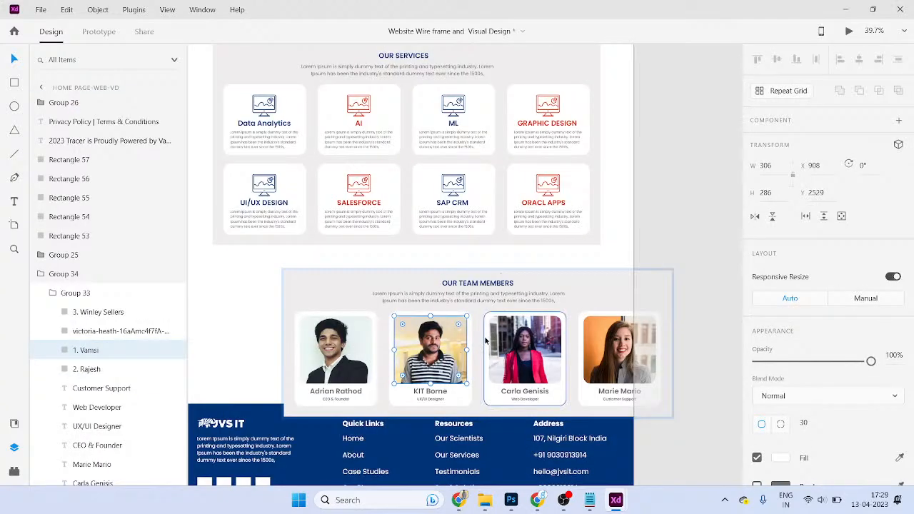
key("alt+Tab")
key("ctrl+v")
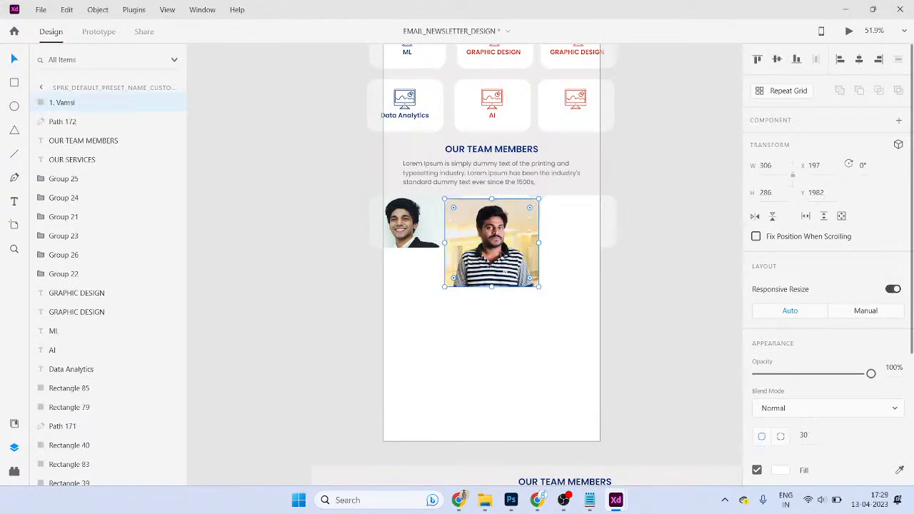
mouse_move(518, 258)
left_mouse_down()
mouse_move(539, 314)
mouse_move(516, 247)
mouse_move(520, 254)
left_mouse_up()
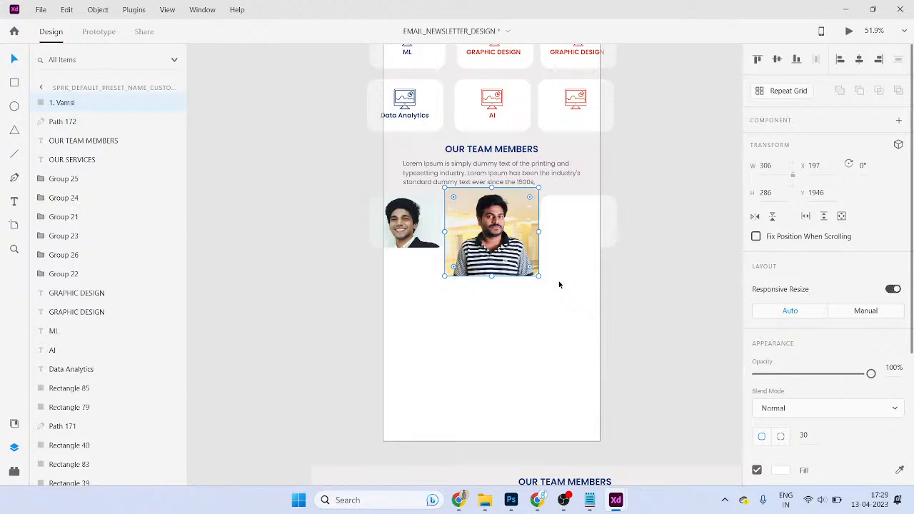
- Delete the duplicate card shape and send the photo behind the card
left_click_drag(522, 317, 513, 204)
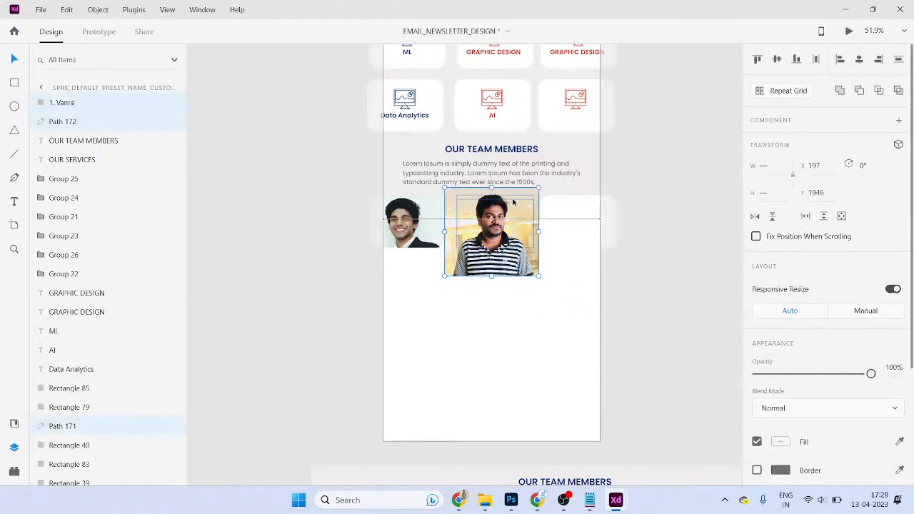
left_click(521, 326)
left_click_drag(510, 246, 473, 350)
left_click_drag(527, 232, 535, 203)
key("Delete")
left_click(499, 295)
key("ctrl+shift+bracketleft")
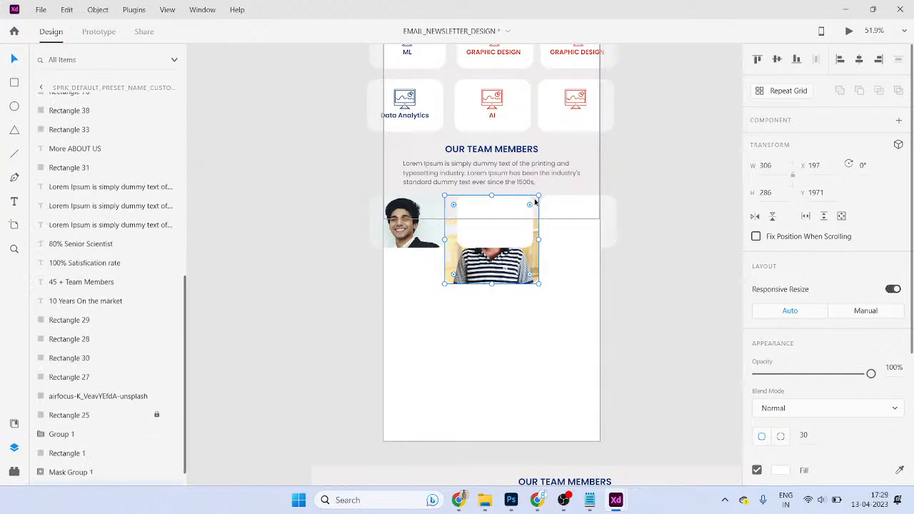
left_click(535, 319)
- Mask the photo with the card shape (Path 171) and select it inside Mask Group 2
left_click(493, 264)
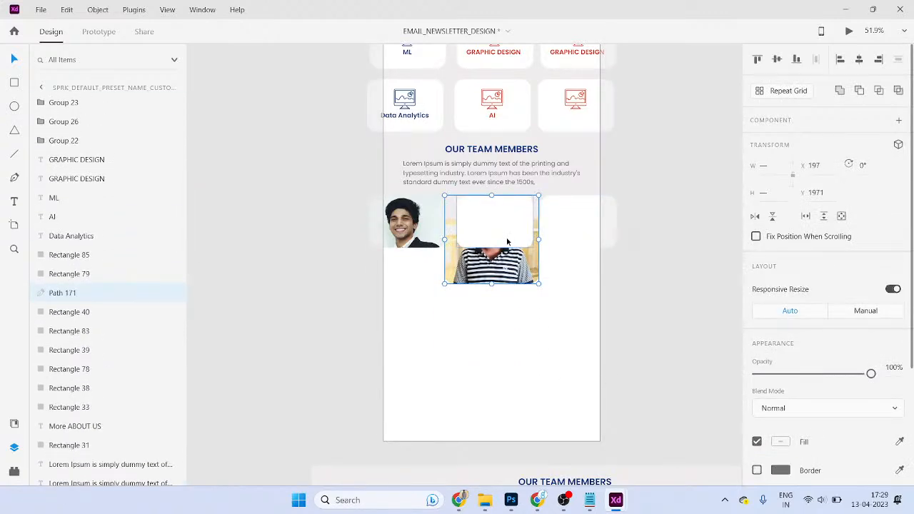
right_click(507, 243)
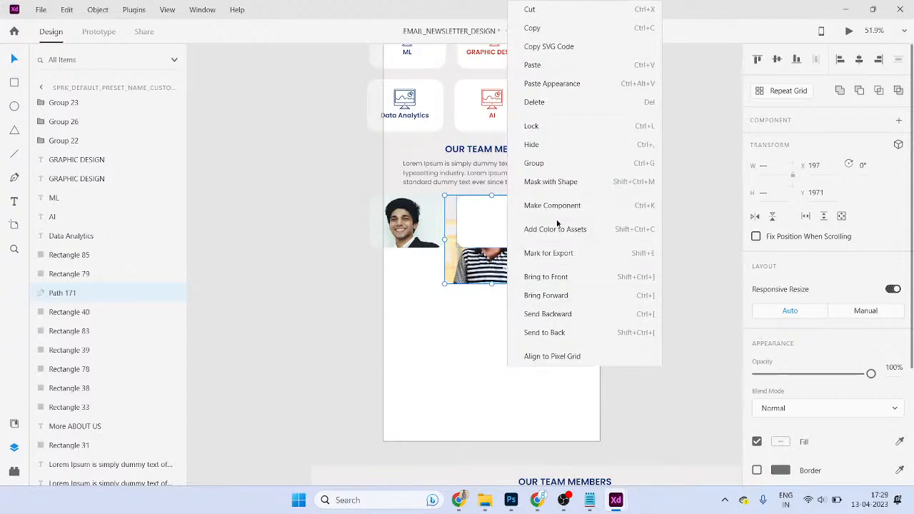
left_click(528, 180)
left_click(521, 252)
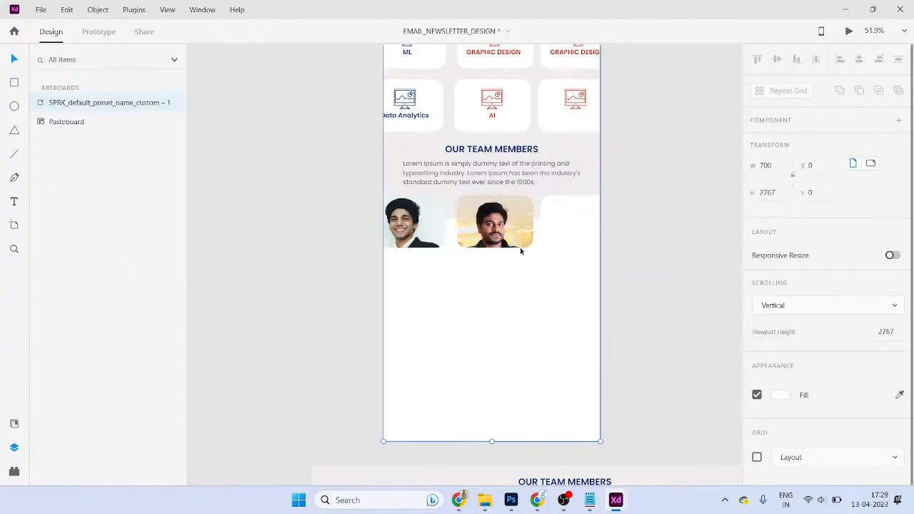
double_click(517, 235)
left_click(517, 234)
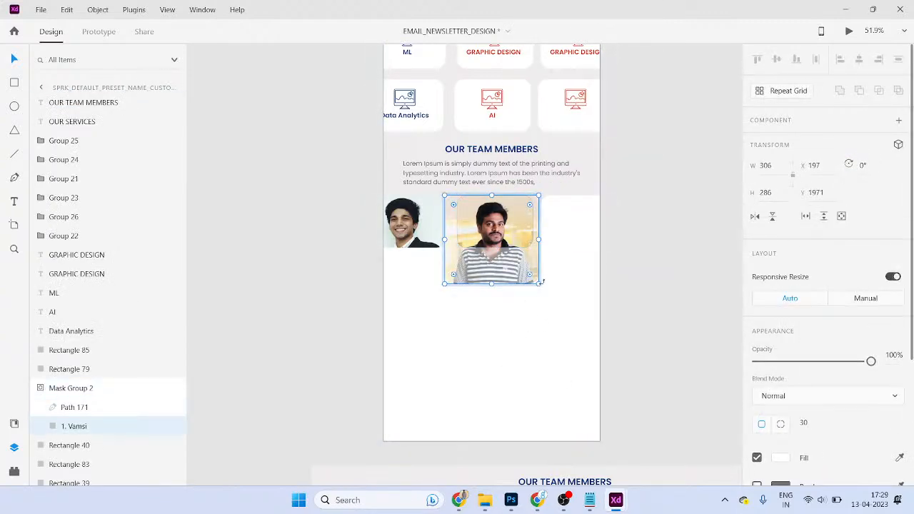
- Shrink the previous photo inside its card mask and locate the empty third team card
left_click_drag(539, 283, 522, 264)
left_click(723, 253)
scroll(626, 265, "right", 1)
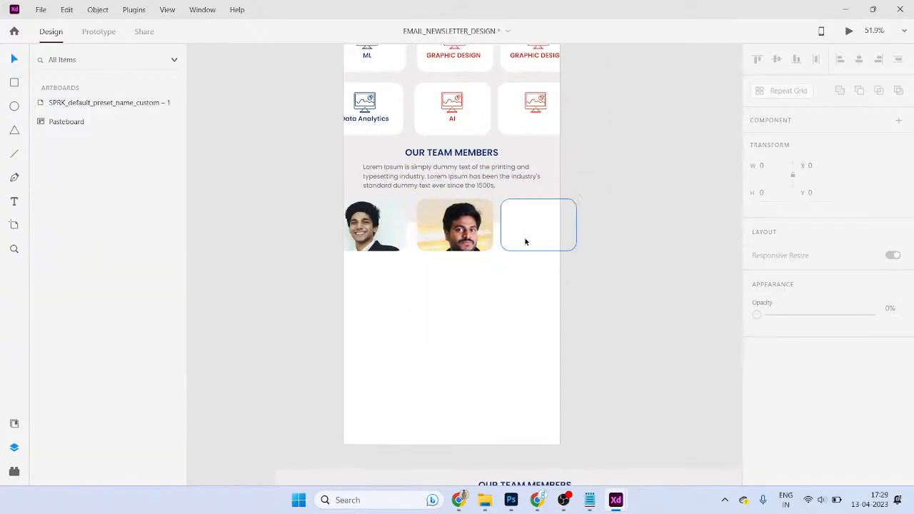
left_click(526, 245)
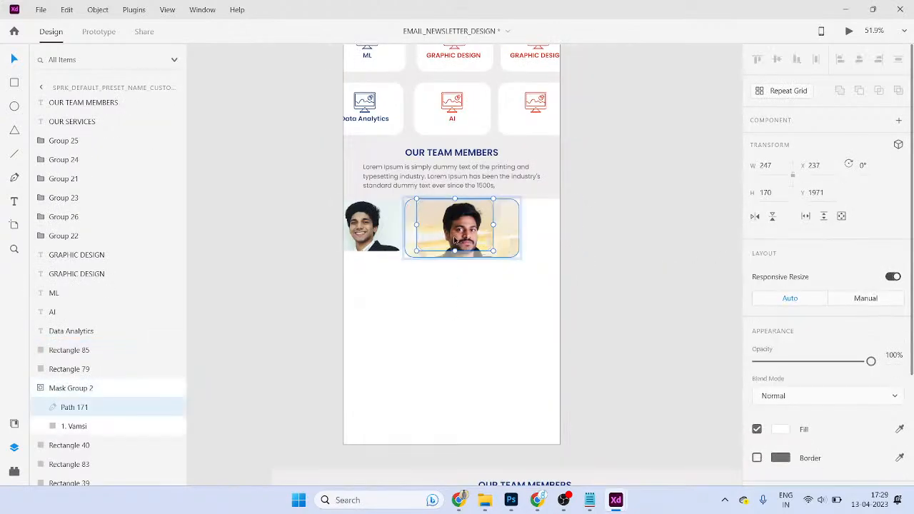
left_click(591, 285)
scroll(555, 279, "right", 2)
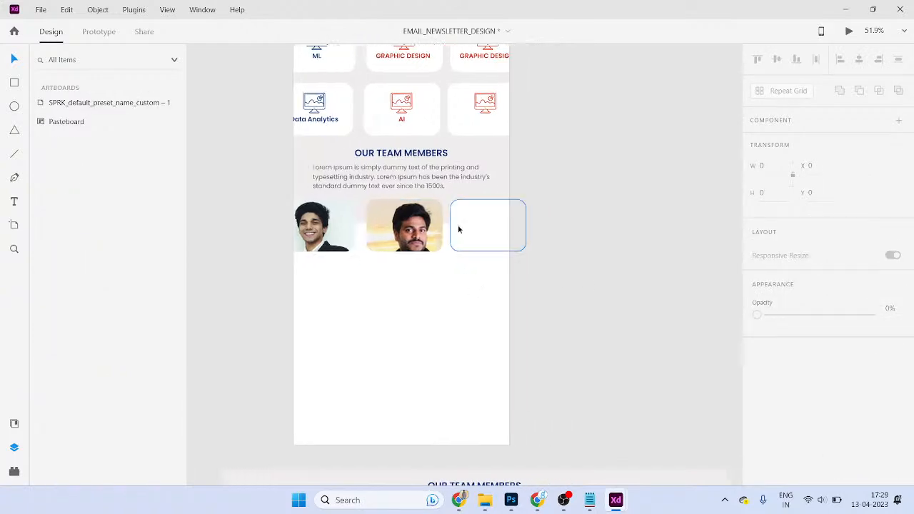
left_click(458, 228)
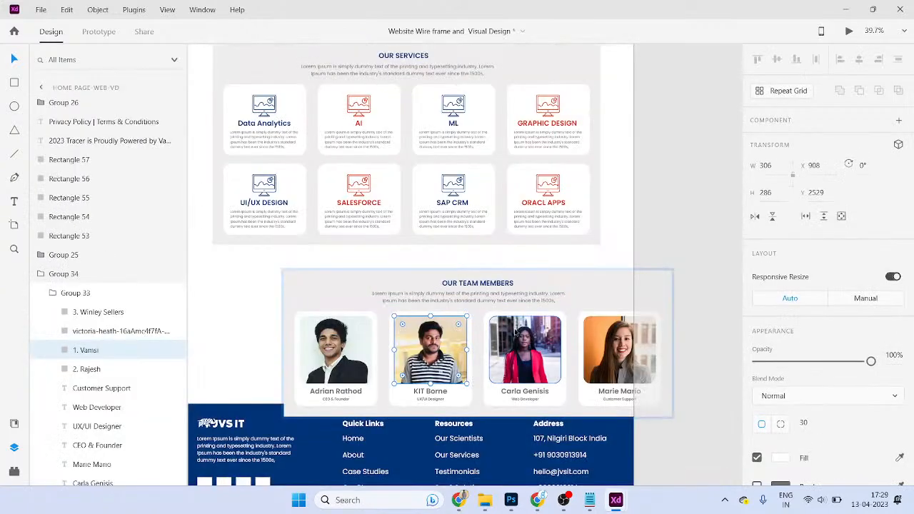
left_click(508, 367)
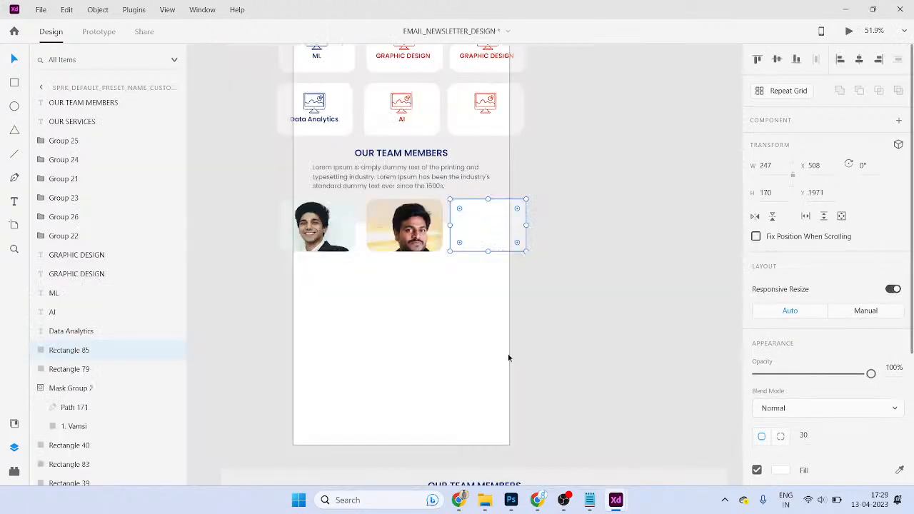
left_click(540, 278)
- Paste the red-jacket woman's photo, mask it into the third white card, and shift it left
key("ctrl+v")
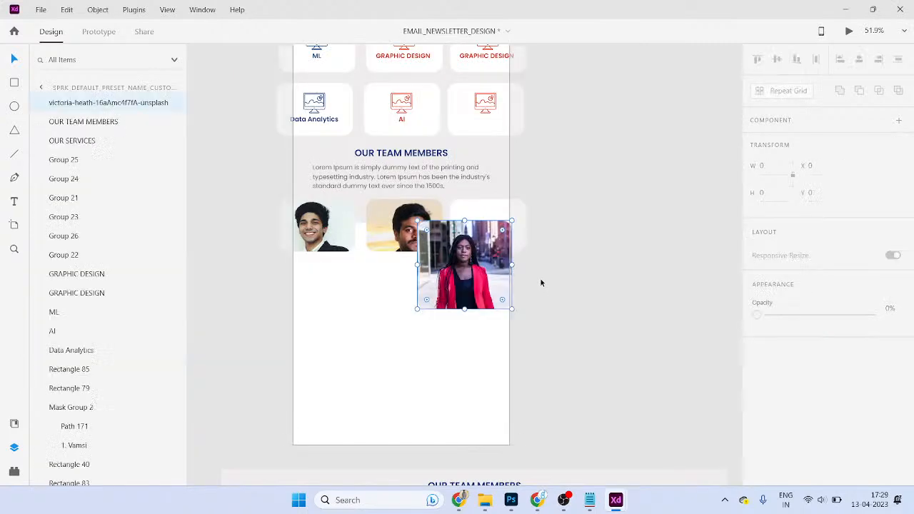
left_click_drag(471, 266, 504, 235)
key("ctrl+z")
left_click(488, 224)
left_click(500, 239, "shift")
key("ctrl+shift+m")
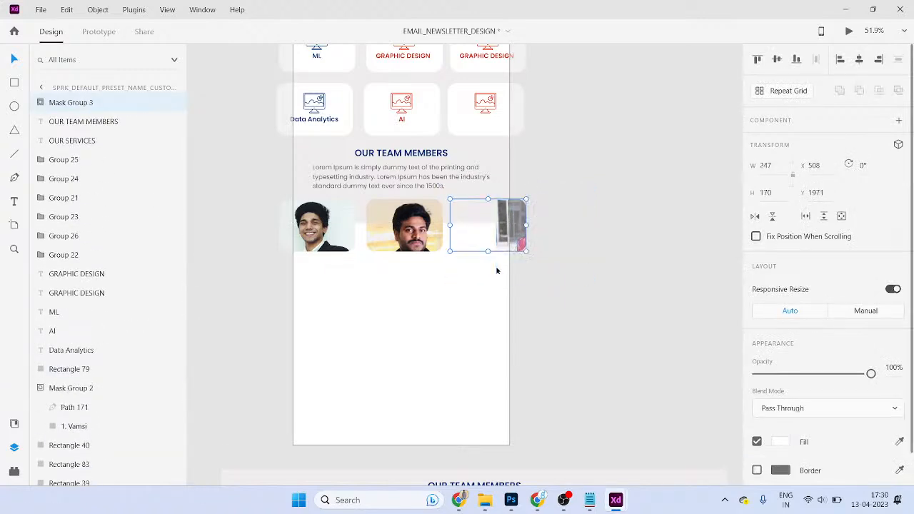
double_click(510, 236)
left_click_drag(510, 236, 465, 236)
left_click(604, 315)
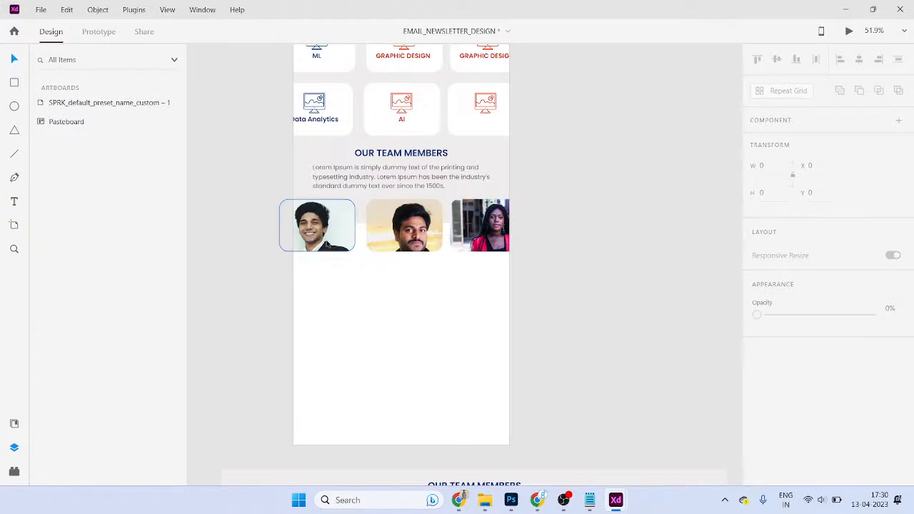
- Alt-drag the three team photo cards to duplicate the row directly below
left_click_drag(571, 294, 278, 213)
left_click_drag(326, 230, 326, 284)
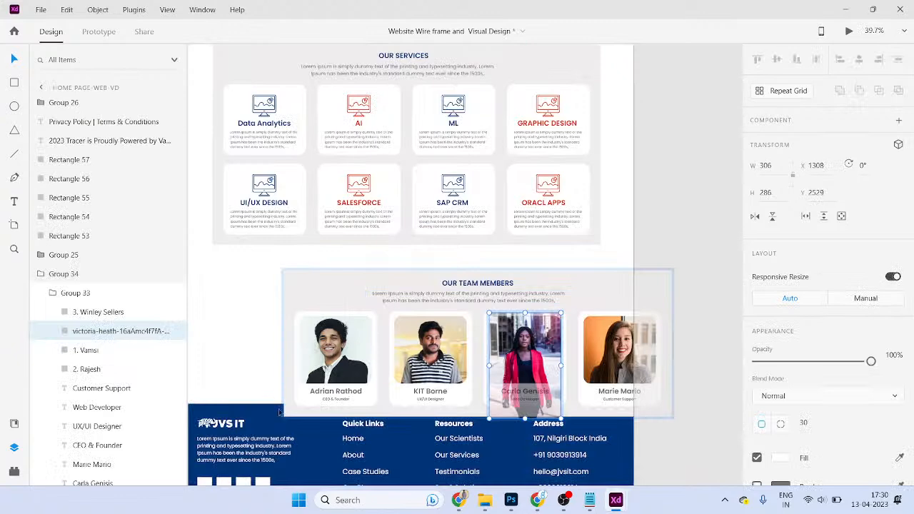
scroll(291, 411, "down", 2)
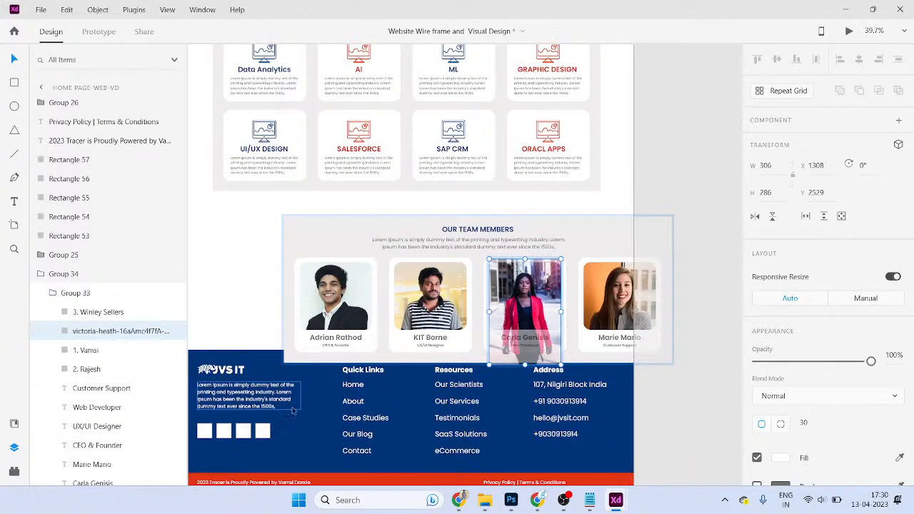
- Copy the Quick Links list from the website footer and paste it into the newsletter
left_click(360, 370)
mouse_move(341, 362)
left_mouse_down()
mouse_move(363, 401)
mouse_move(350, 359)
left_mouse_up()
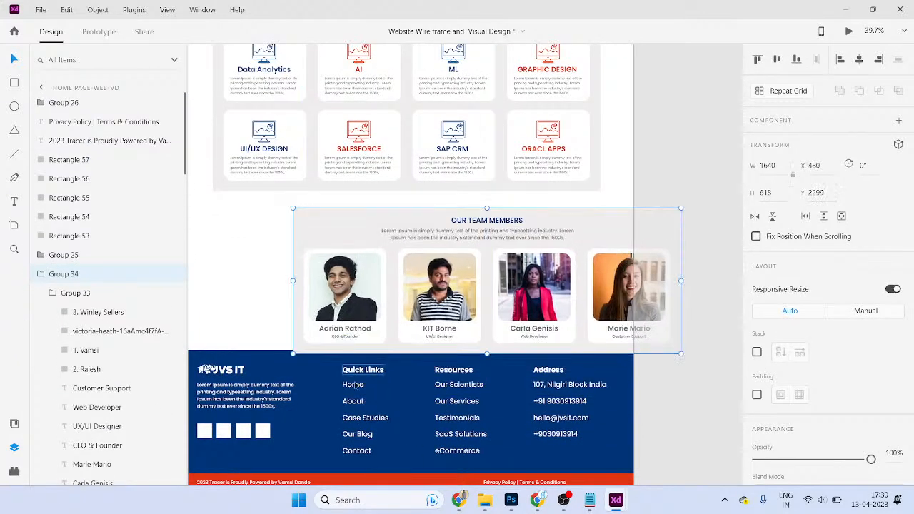
key("ctrl+z")
left_click(367, 460)
left_click(361, 419)
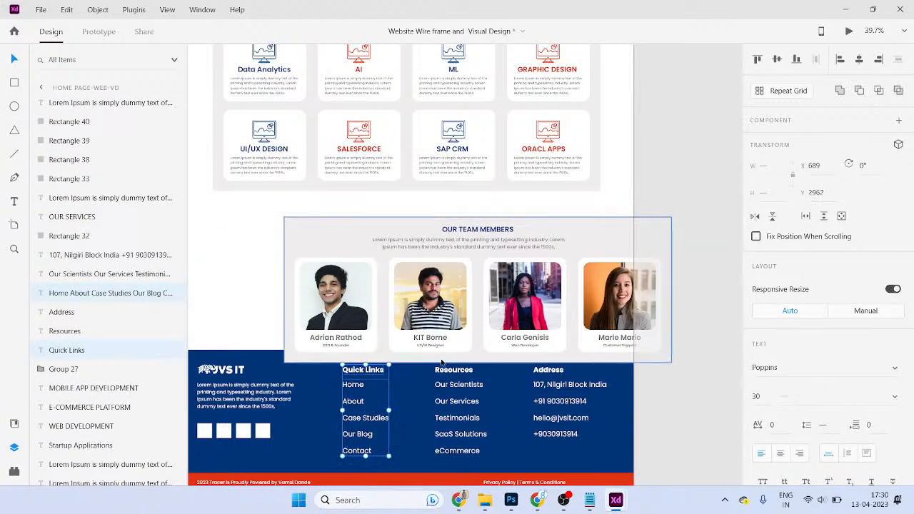
key("alt+Tab")
key("ctrl+v")
- Position the Quick Links list below the team photo grid
left_click_drag(434, 264, 334, 362)
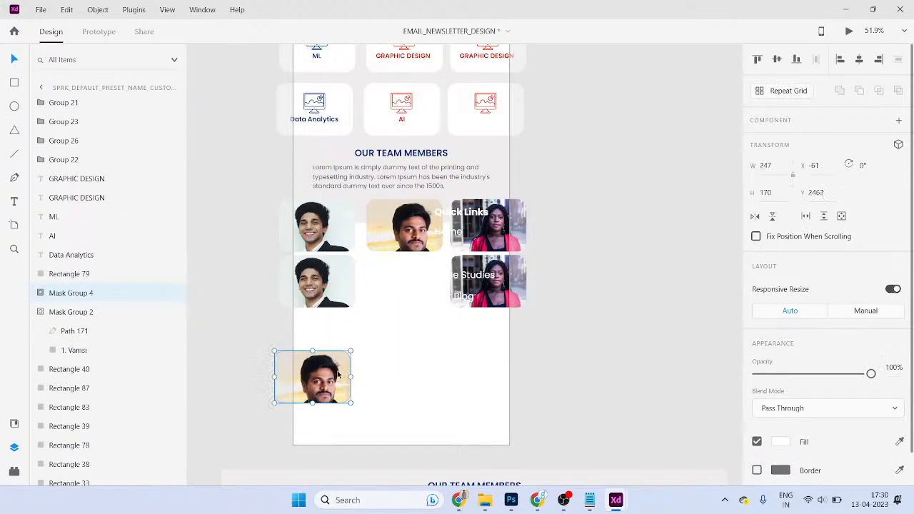
key("ctrl+z")
key("alt+Tab")
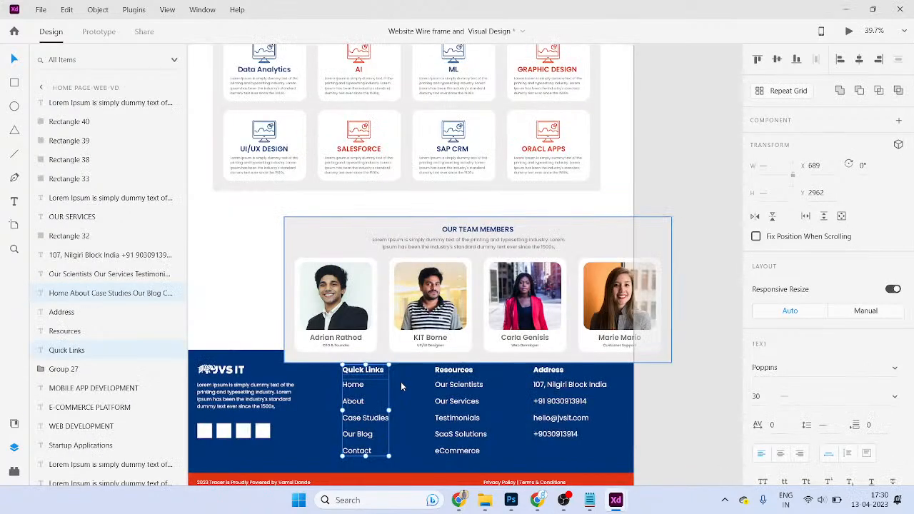
key("alt+Tab")
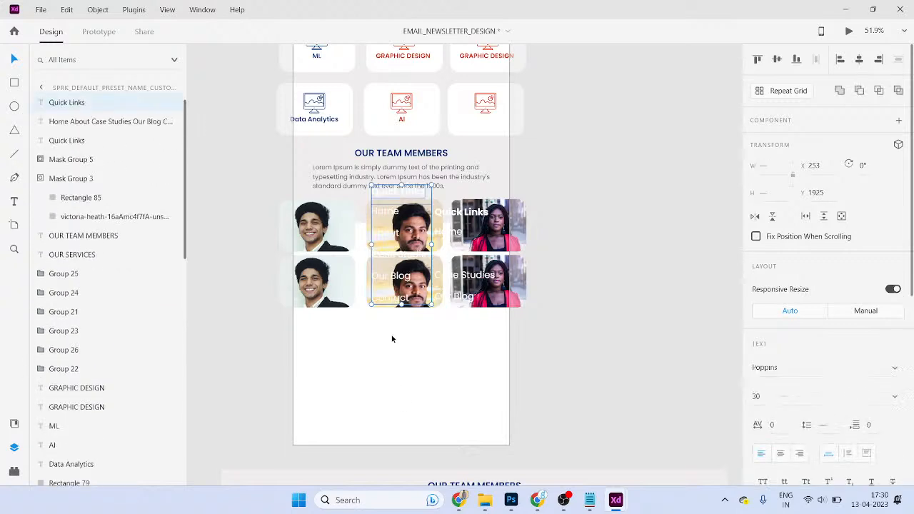
left_click_drag(384, 258, 348, 400)
scroll(847, 362, "down", 3)
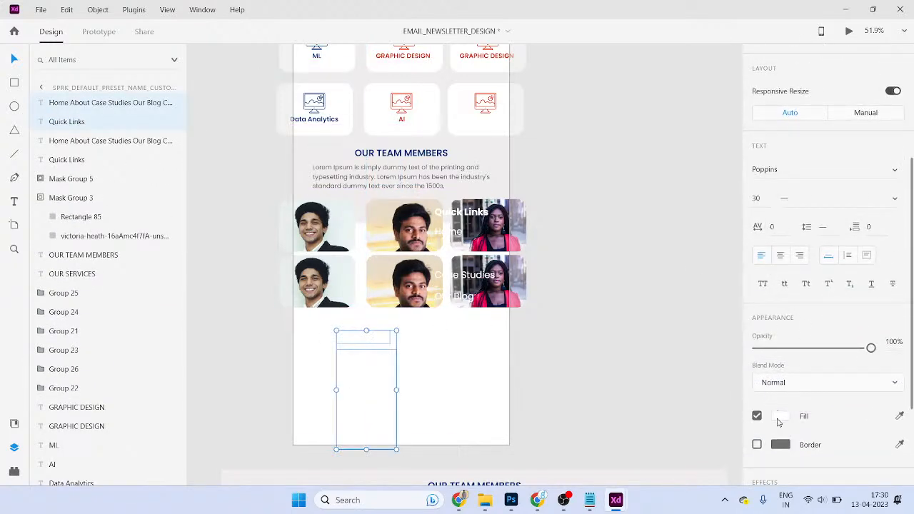
- Change the Quick Links text fill to near-black #171717
left_click(781, 416)
left_click_drag(672, 329, 570, 408)
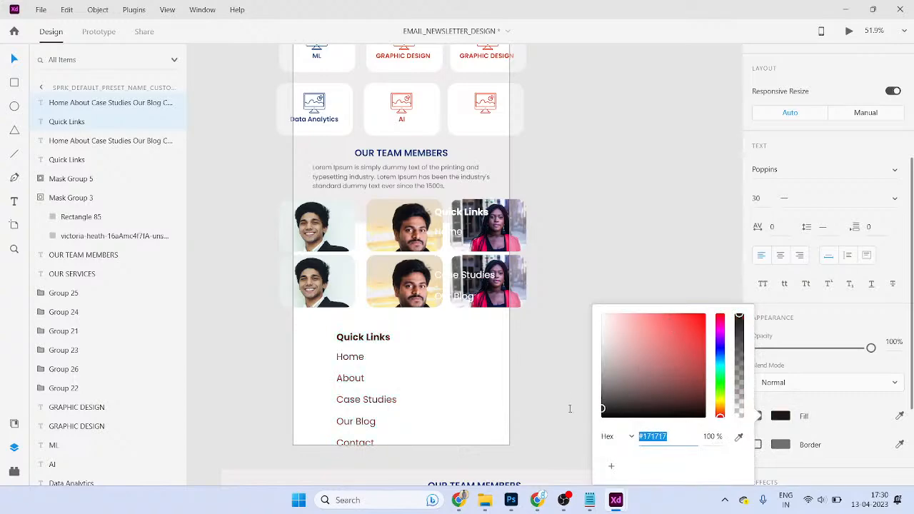
left_click(545, 401)
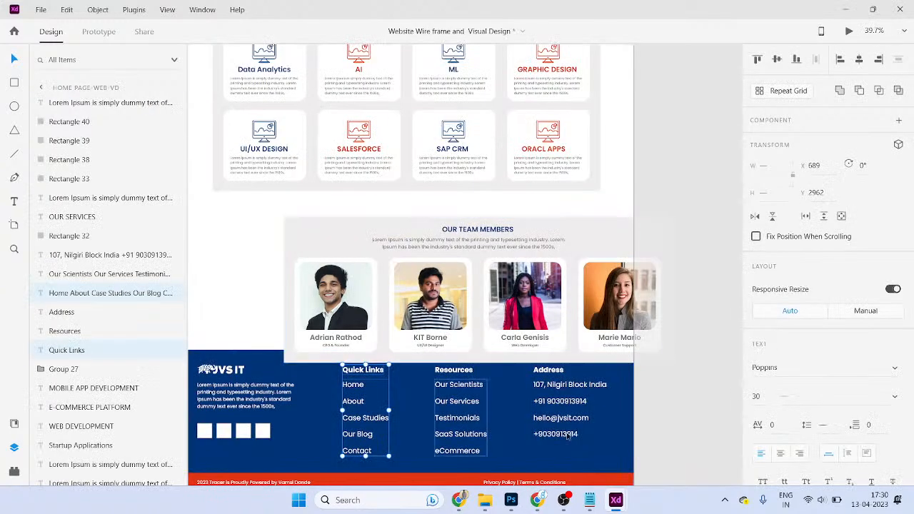
left_click(626, 460)
- Copy all the website footer pieces and paste them into the newsletter
scroll(643, 393, "down", 5)
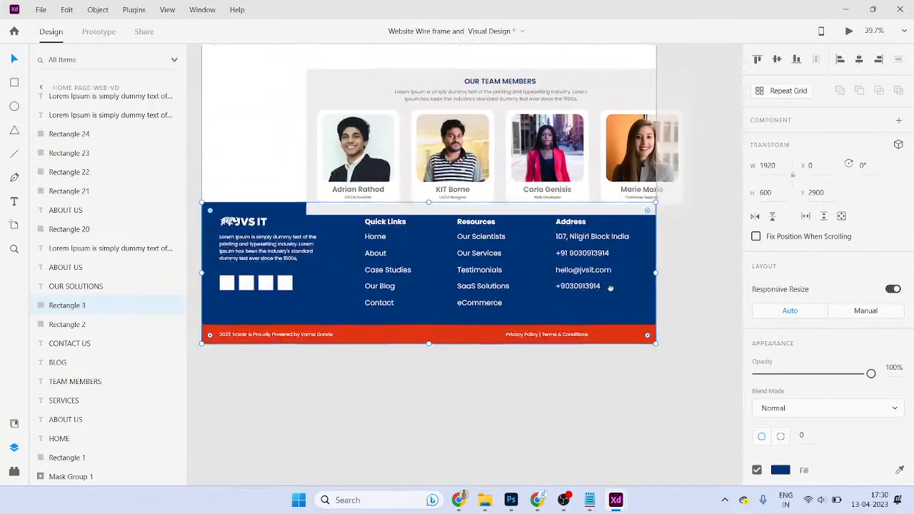
left_click_drag(659, 343, 262, 305)
key("alt+Tab")
key("ctrl+v")
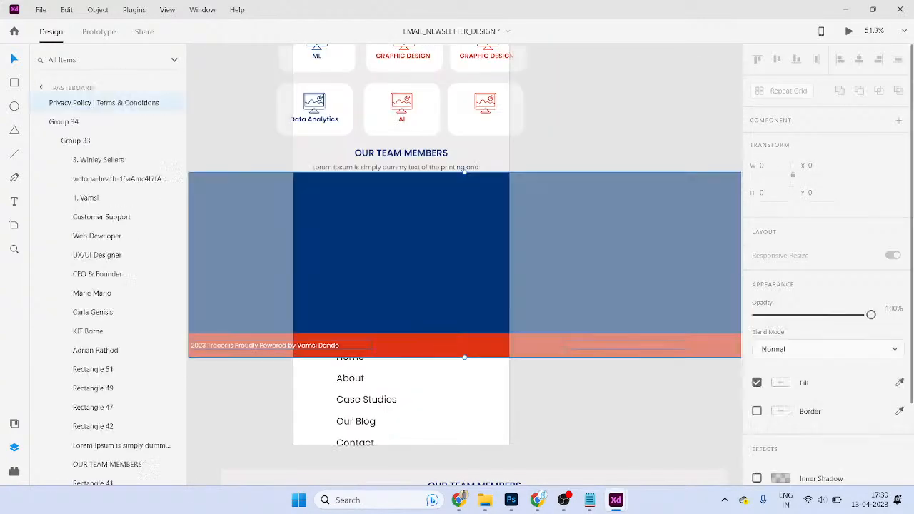
- Move the blue footer rectangle below the team photos
scroll(284, 223, "down", 3)
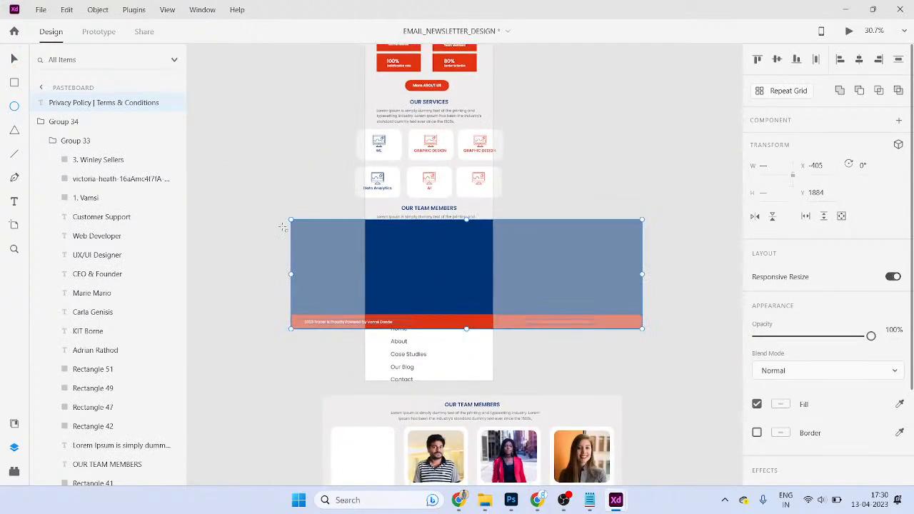
left_click_drag(294, 219, 397, 317)
left_click(347, 262)
left_click_drag(292, 220, 389, 300)
left_click_drag(670, 353, 509, 341)
- Resize the blue band to the artboard's left and right edges, undoing a stray red-bar rotation
scroll(572, 349, "down", 2)
scroll(599, 348, "down", 1)
left_click_drag(576, 343, 424, 325)
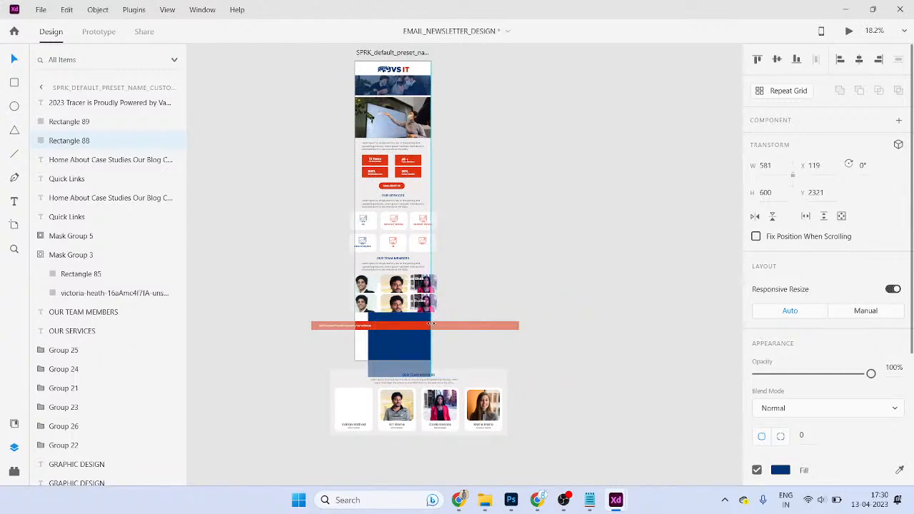
scroll(387, 345, "up", 5)
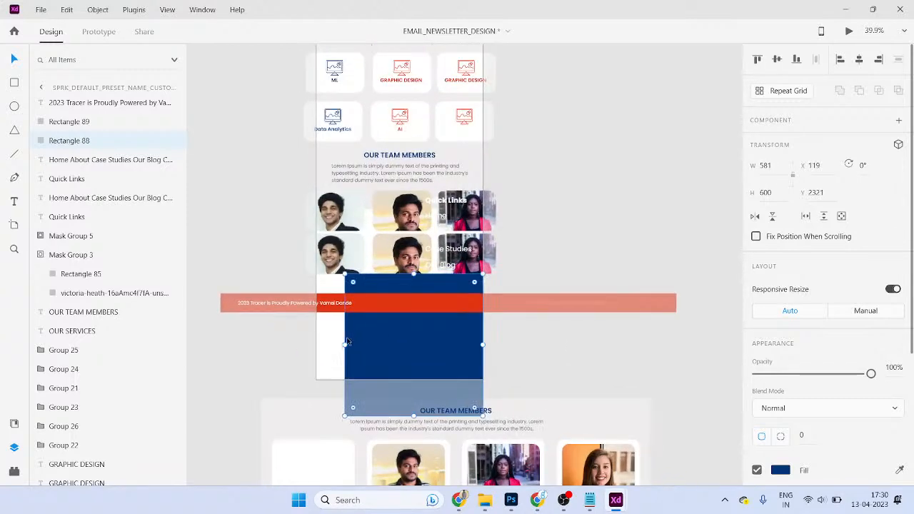
left_click_drag(343, 344, 316, 347)
left_click(475, 308)
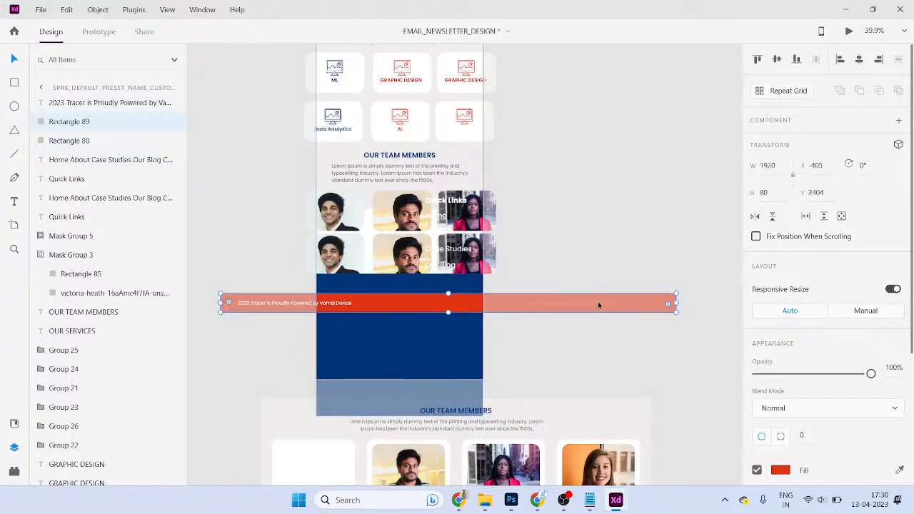
left_click_drag(677, 304, 411, 494)
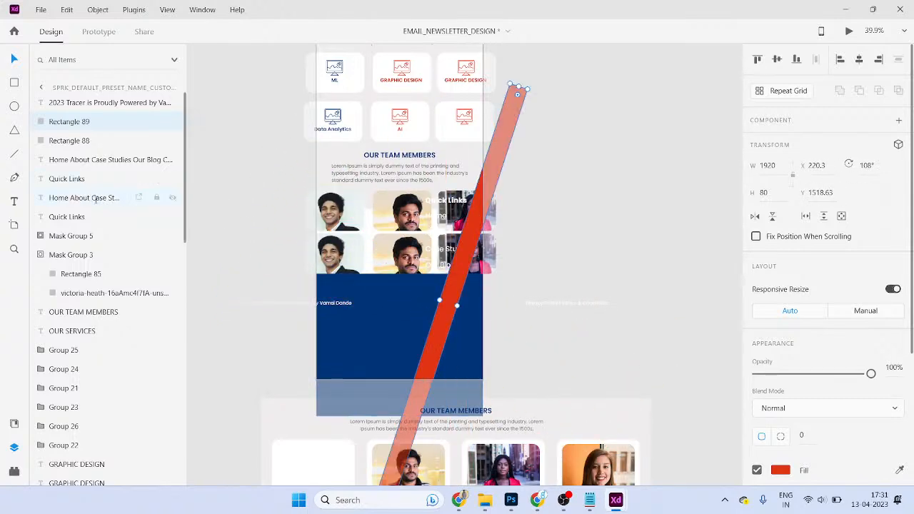
key("ctrl+z")
- Select the red footer bar, undoing a stray resize and an accidental new artboard
left_click(547, 343)
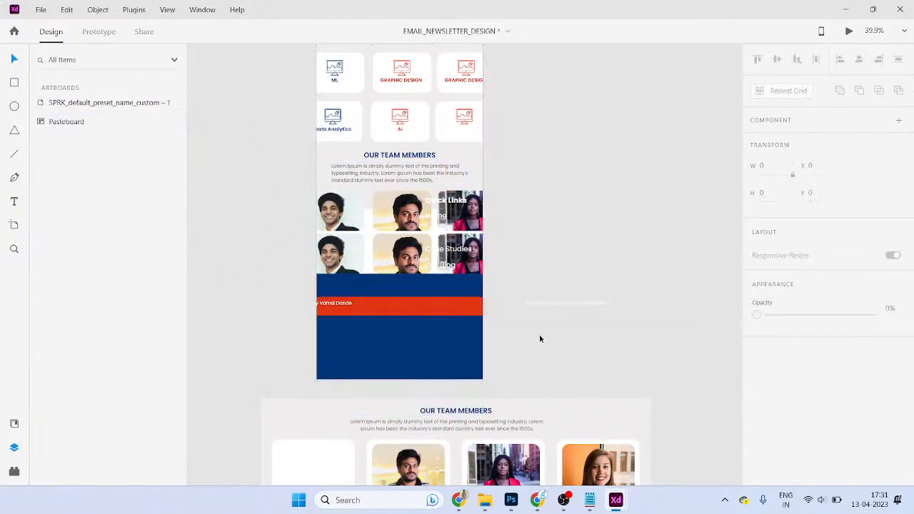
key("ctrl+z")
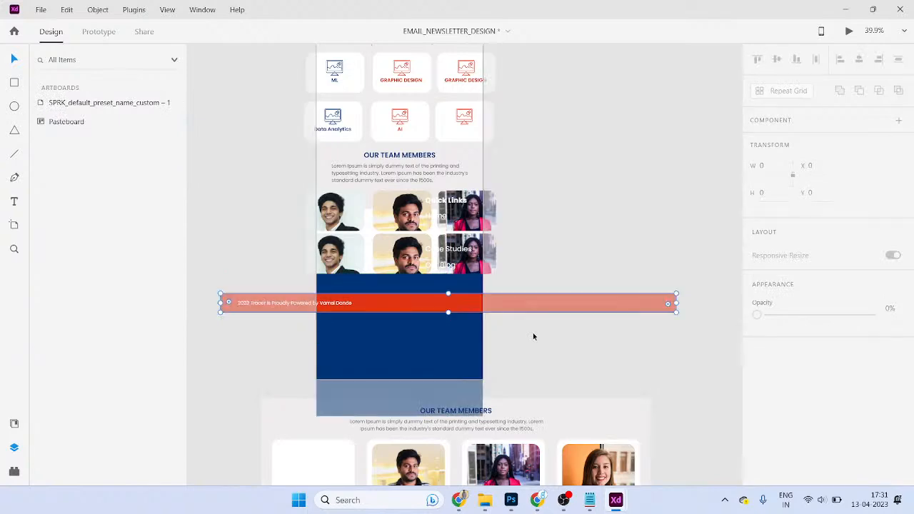
left_click(535, 336)
left_click(412, 296)
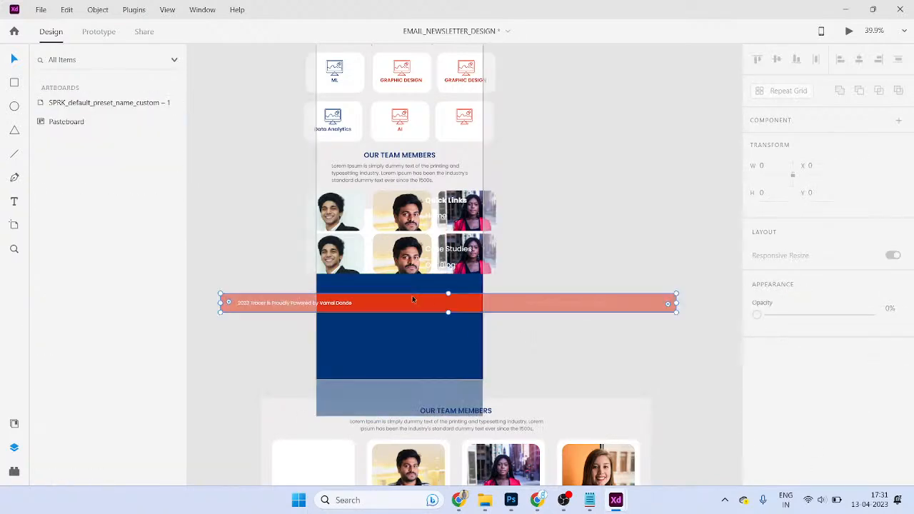
left_click_drag(678, 294, 592, 304)
key("ctrl+z")
key("r")
left_click(662, 308)
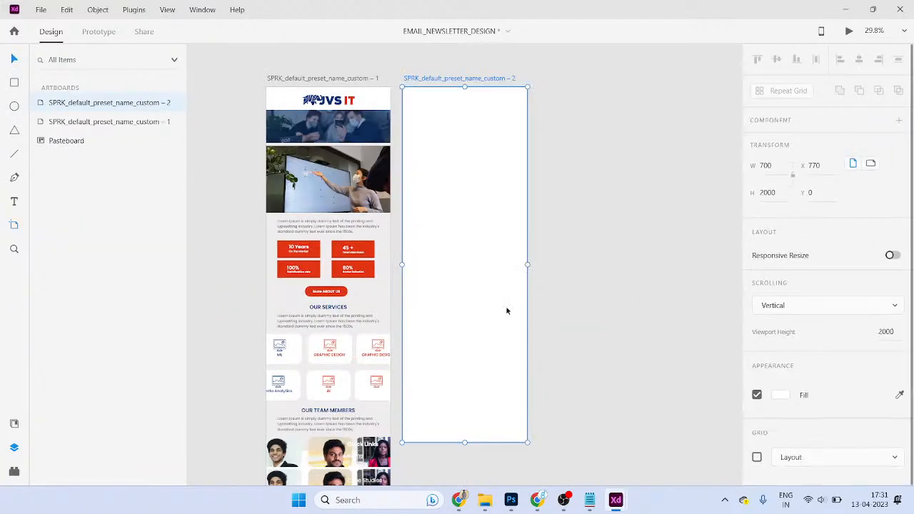
key("ctrl+z")
- Trim the red bar's right and left ends to the 701-wide artboard edges
left_click_drag(436, 360, 478, 252)
scroll(482, 261, "up", 2)
scroll(650, 246, "up", 1)
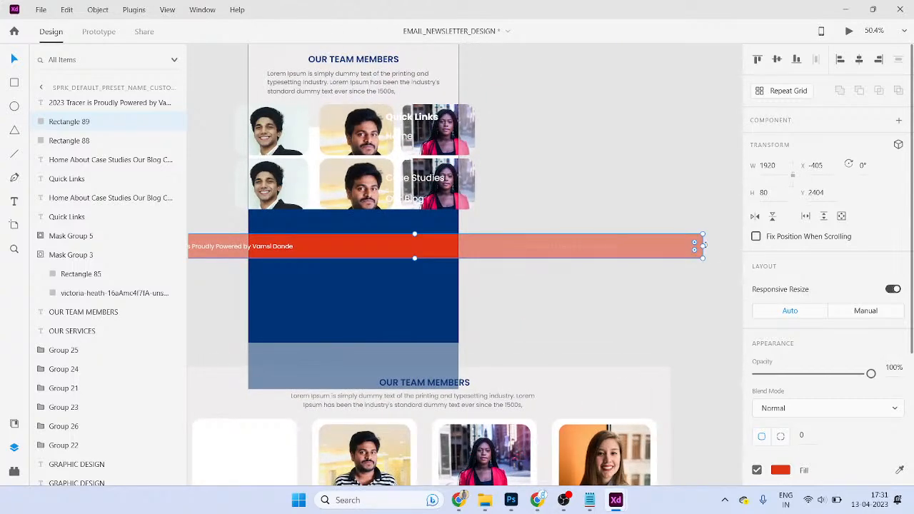
left_click_drag(704, 245, 458, 228)
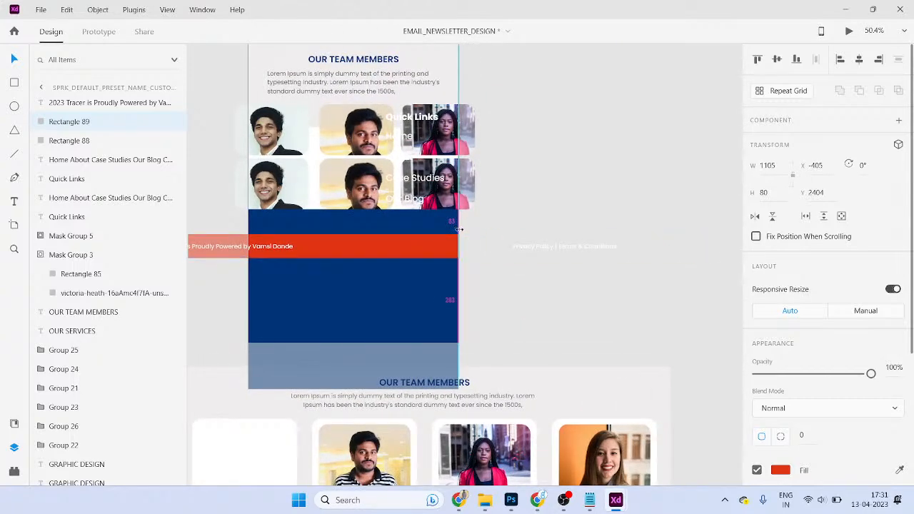
scroll(395, 253, "left", 4)
left_click_drag(269, 249, 404, 251)
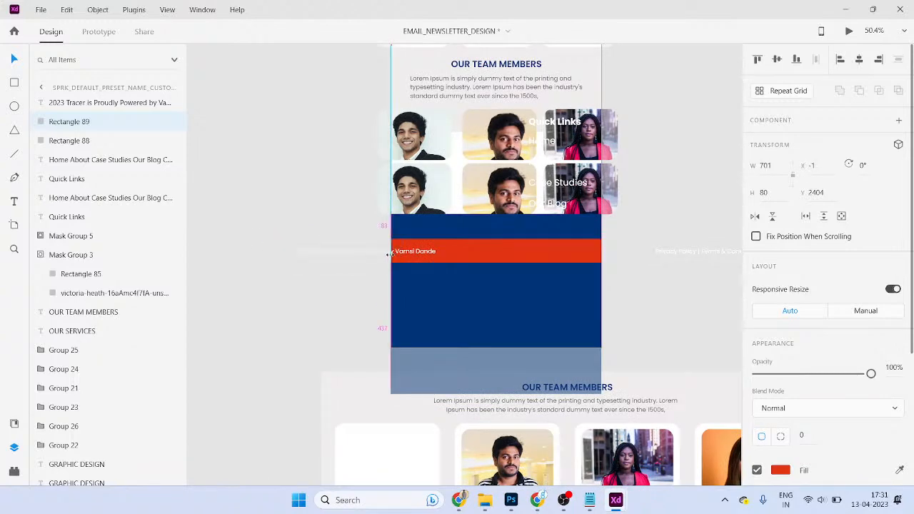
left_click(337, 288)
- Move the 2023 copyright line into the red bar and adjust its font size
left_click_drag(407, 255, 485, 251)
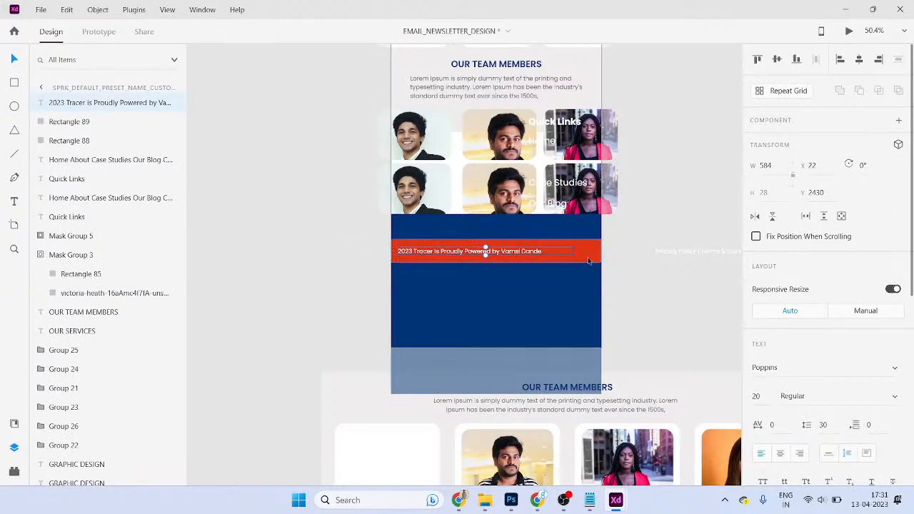
left_click(765, 398)
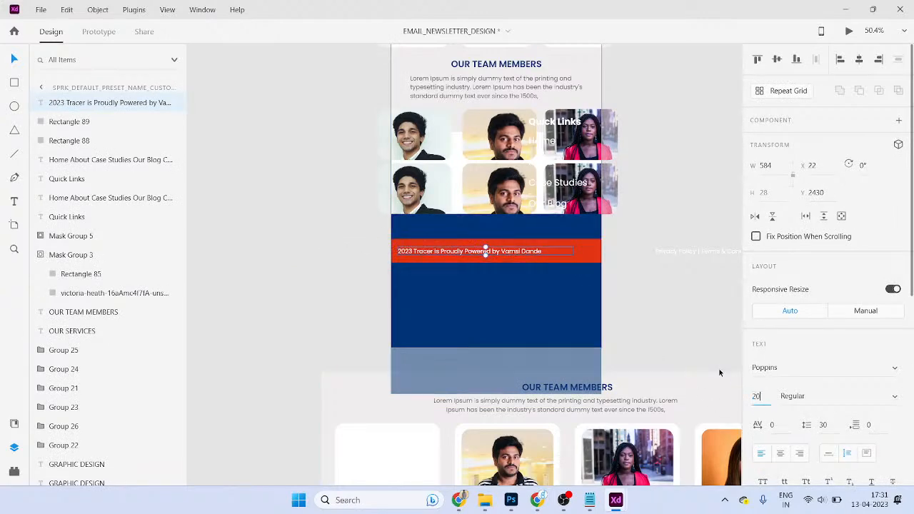
scroll(525, 305, "up", 3)
- Move the Privacy Policy | Terms & Conditions text from the pasteboard into the red bar
left_click(612, 188)
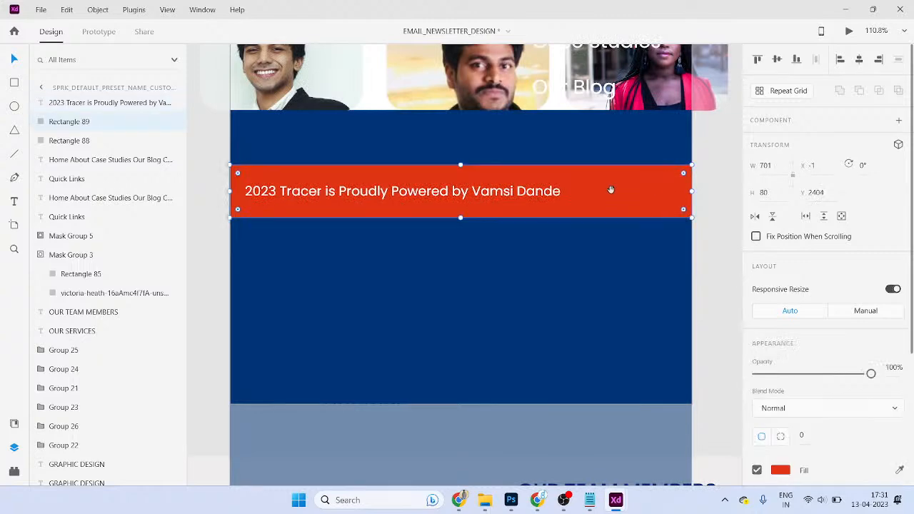
scroll(529, 247, "right", 3)
scroll(614, 247, "down", 3)
left_click(693, 248)
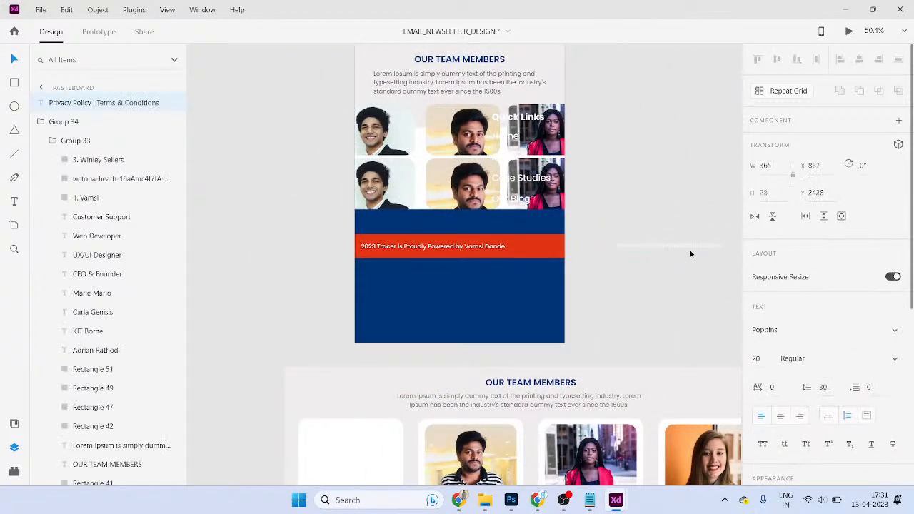
mouse_move(566, 262)
left_mouse_down()
mouse_move(541, 260)
mouse_move(553, 269)
left_mouse_up()
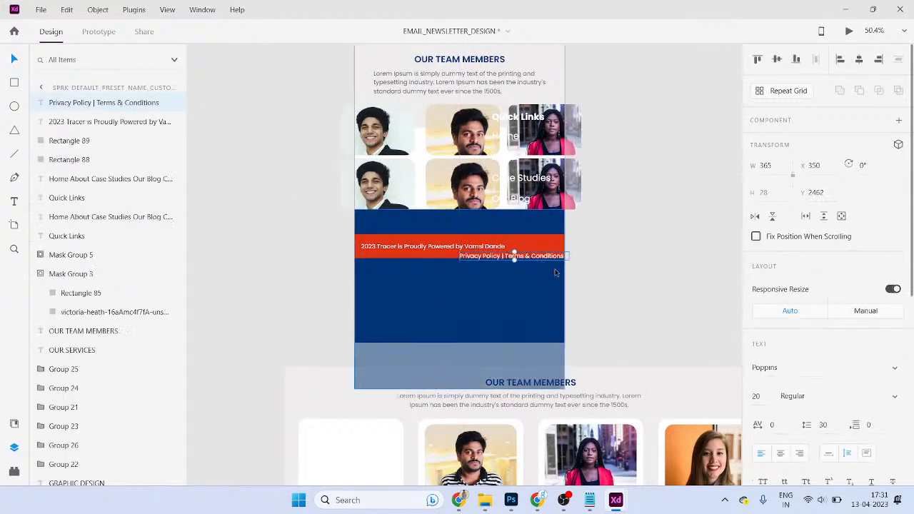
scroll(555, 269, "up", 3)
scroll(522, 250, "down", 3)
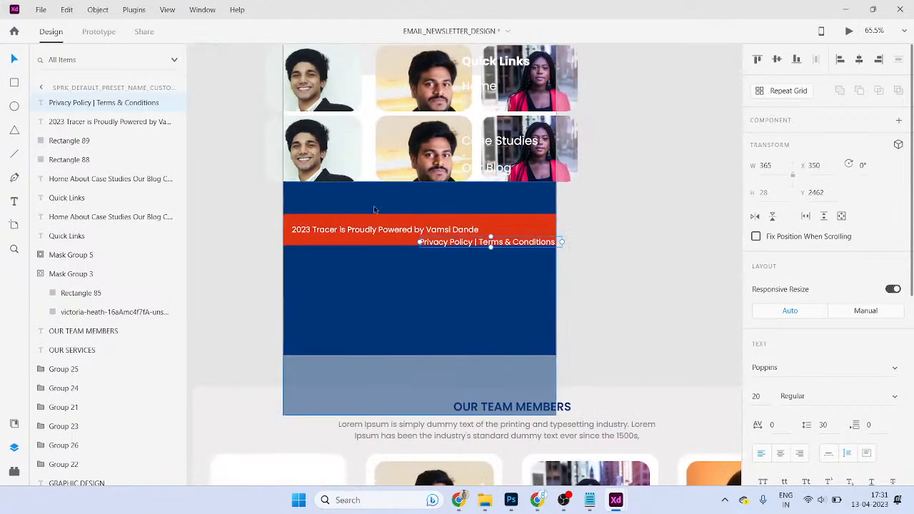
- Nudge the Tracer credit higher and place the policy text right under it
left_click(365, 231)
left_click_drag(352, 227, 354, 220)
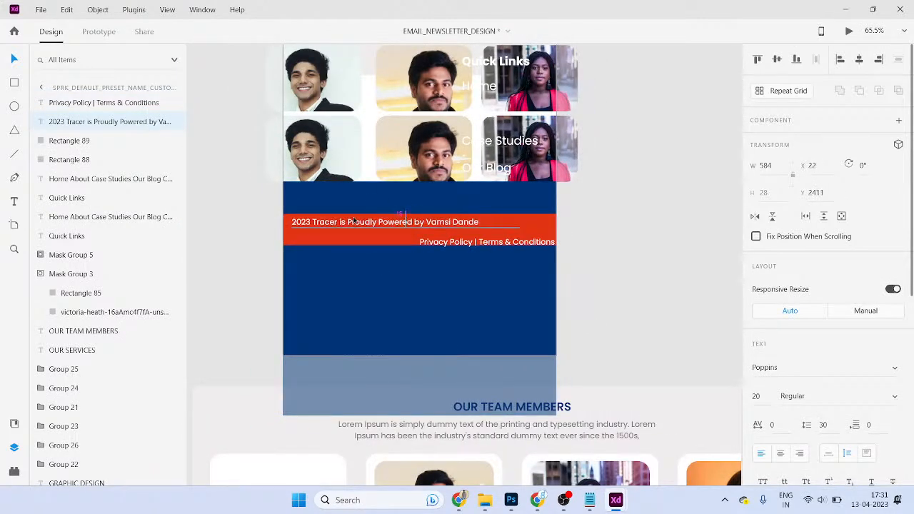
left_click(402, 245)
scroll(473, 252, "up", 3)
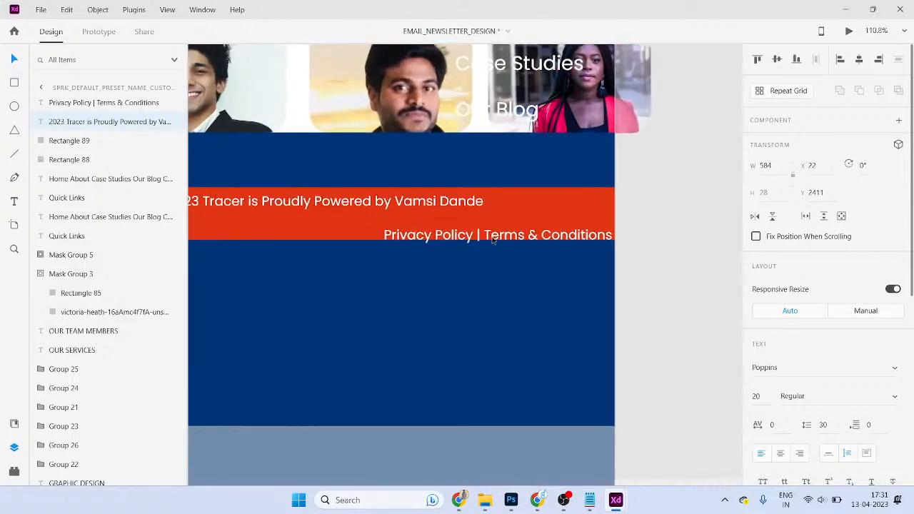
left_click_drag(477, 230, 484, 222)
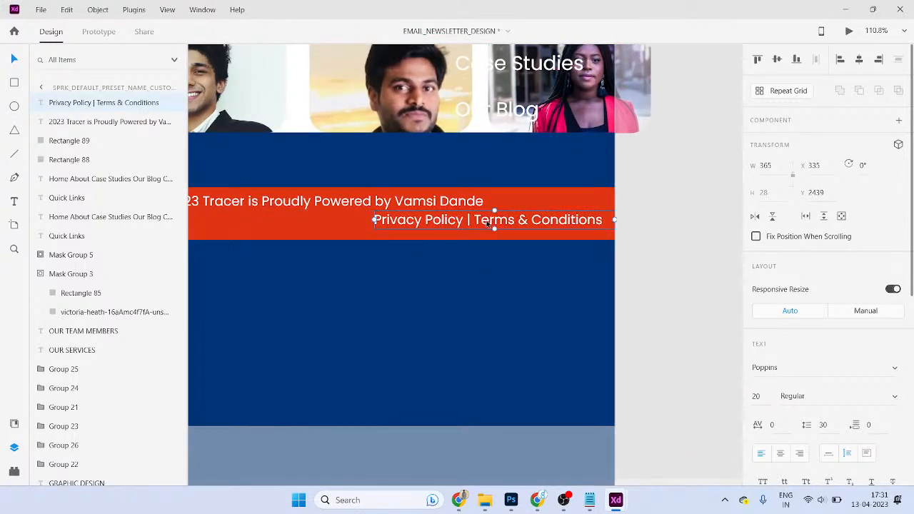
scroll(484, 236, "down", 1)
scroll(484, 237, "down", 3)
left_click(647, 237)
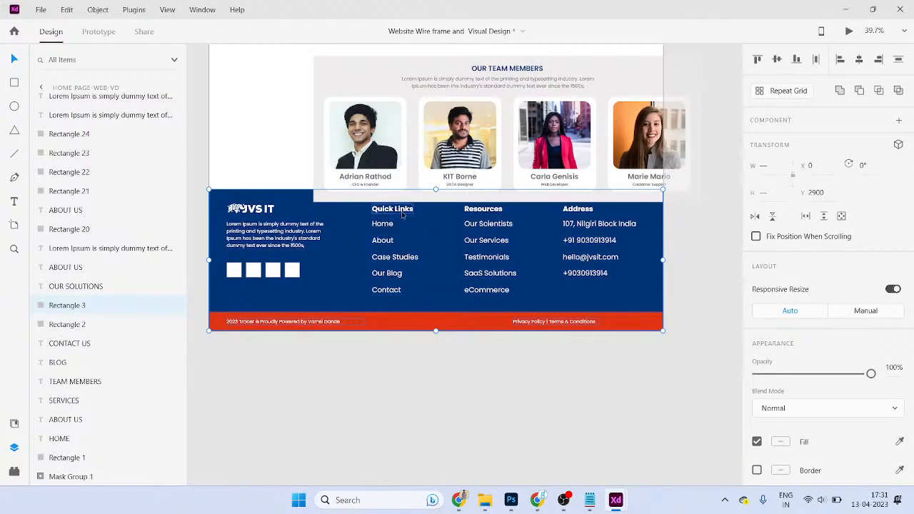
- Paste the Quick Links menu into the newsletter and set its font size to 20
double_click(383, 239)
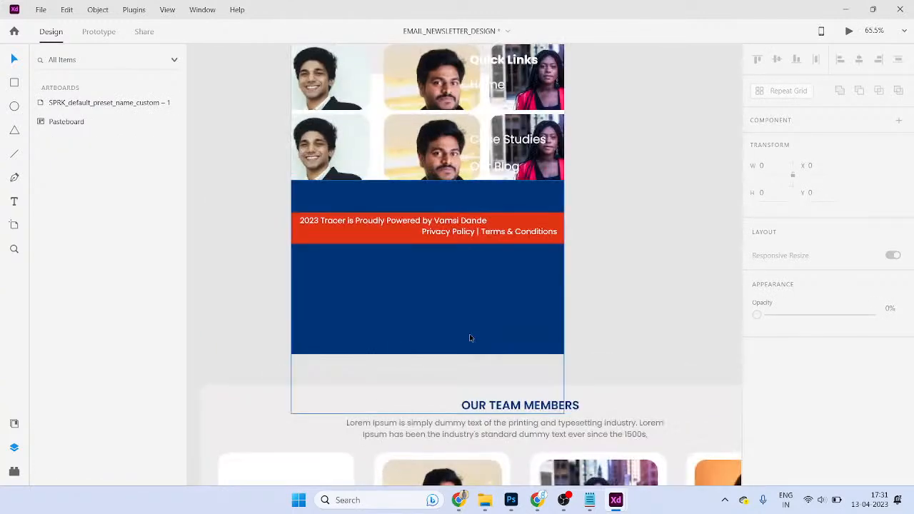
key("ctrl+v")
left_click(771, 400)
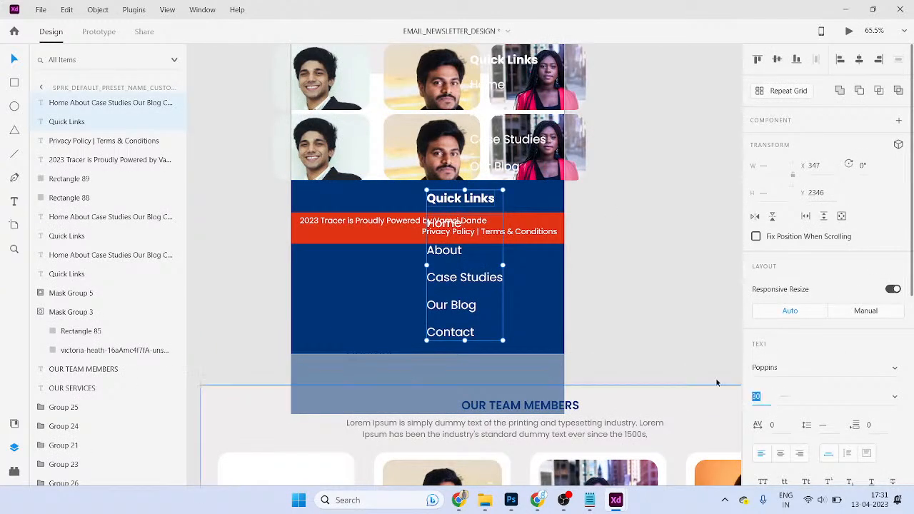
key("Down")
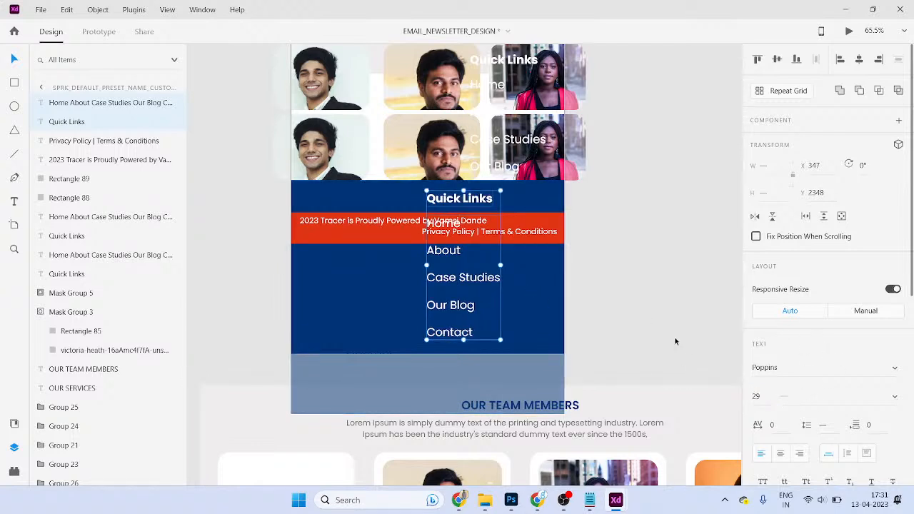
key("Down")
key("BackSpace")
type("20")
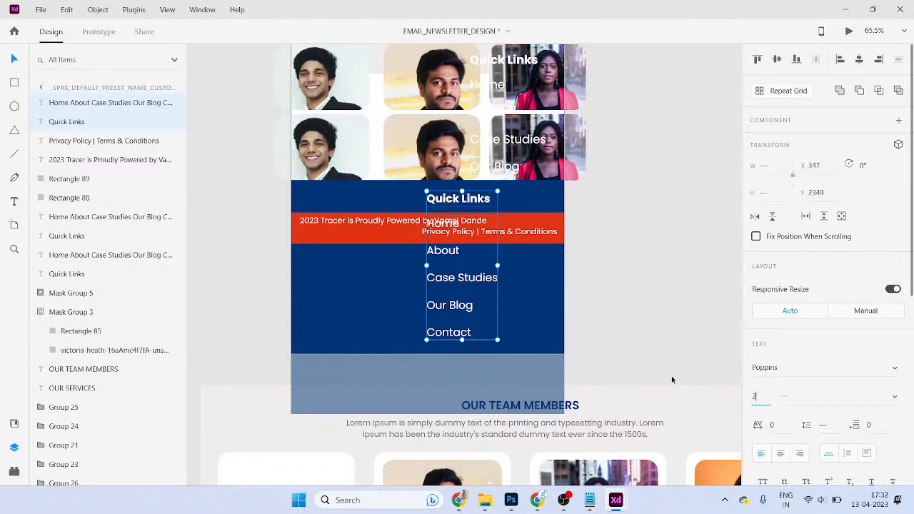
key("Return")
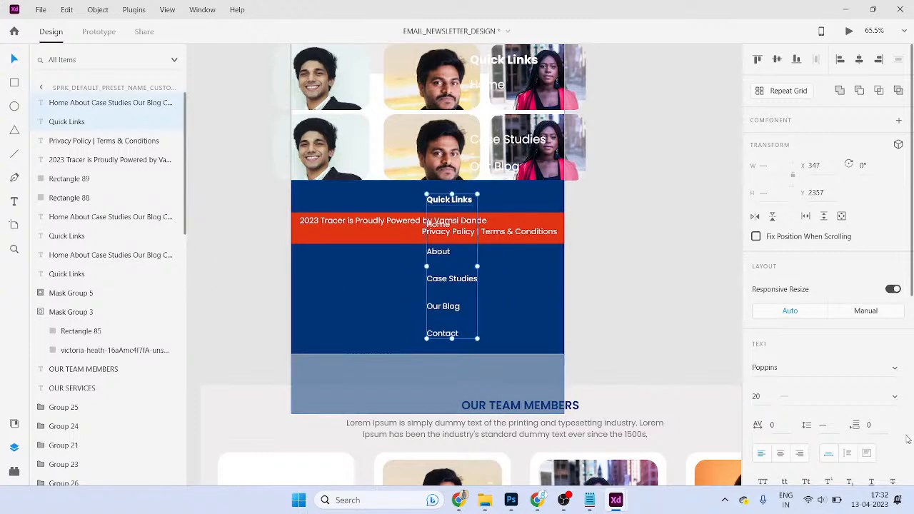
- Tighten the links list's line spacing to 50
scroll(807, 382, "down", 3)
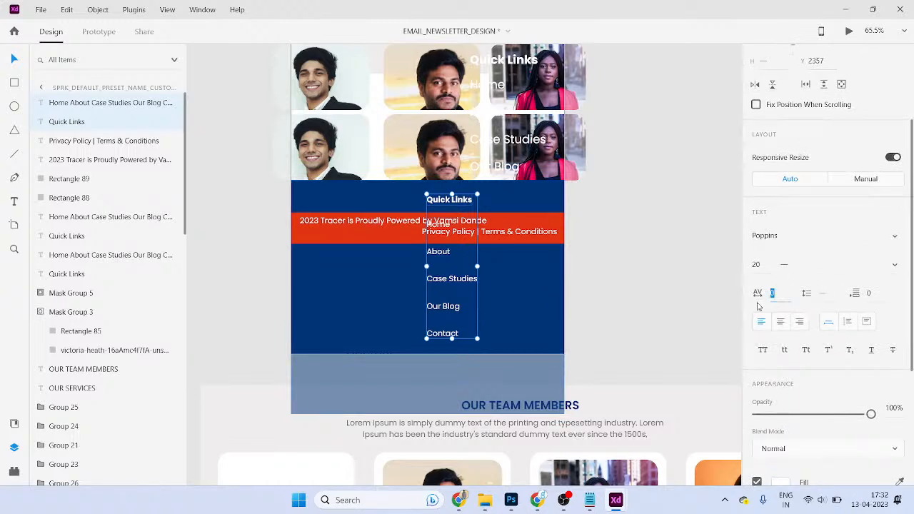
left_click_drag(454, 283, 493, 283)
key("ctrl+z")
scroll(852, 331, "down", 5)
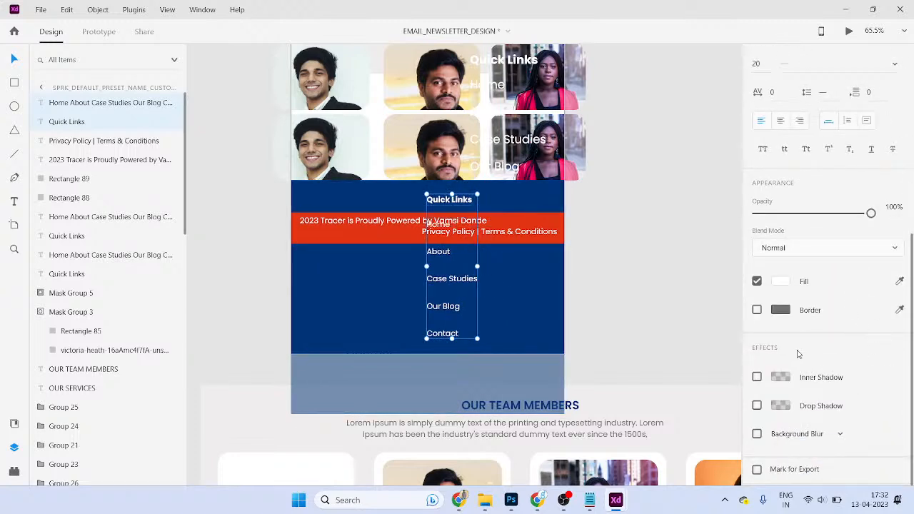
scroll(815, 353, "up", 6)
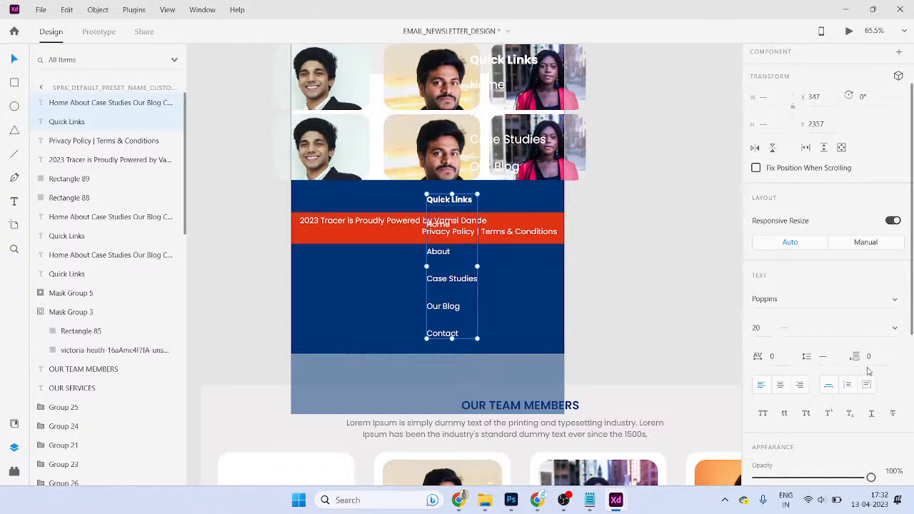
double_click(466, 284)
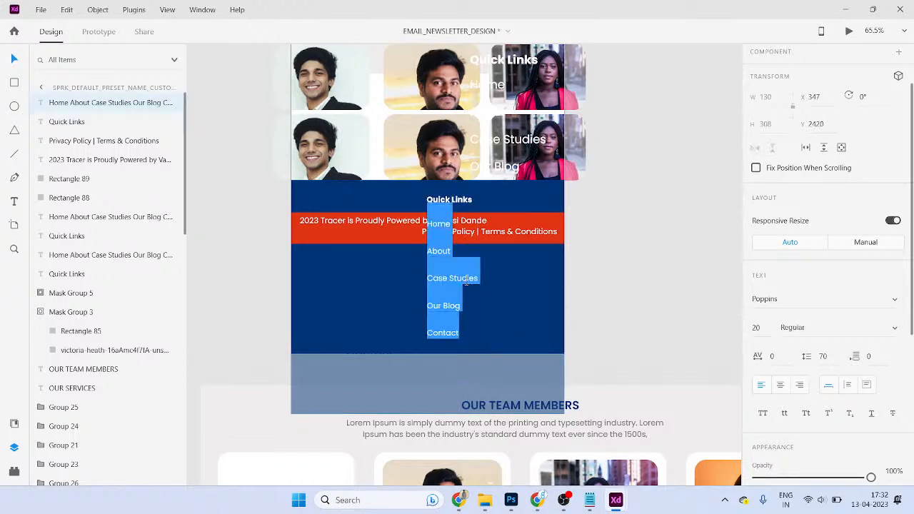
key("Escape")
left_click(823, 356)
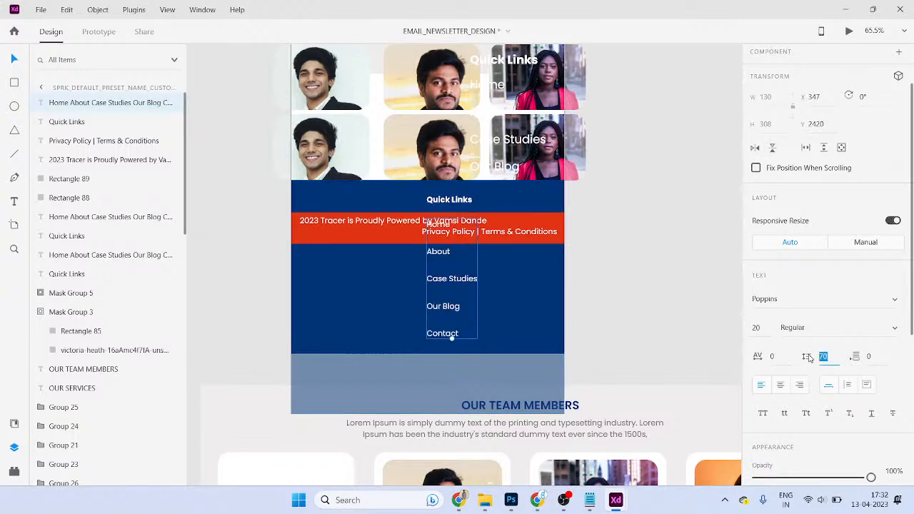
type("50")
key("Return")
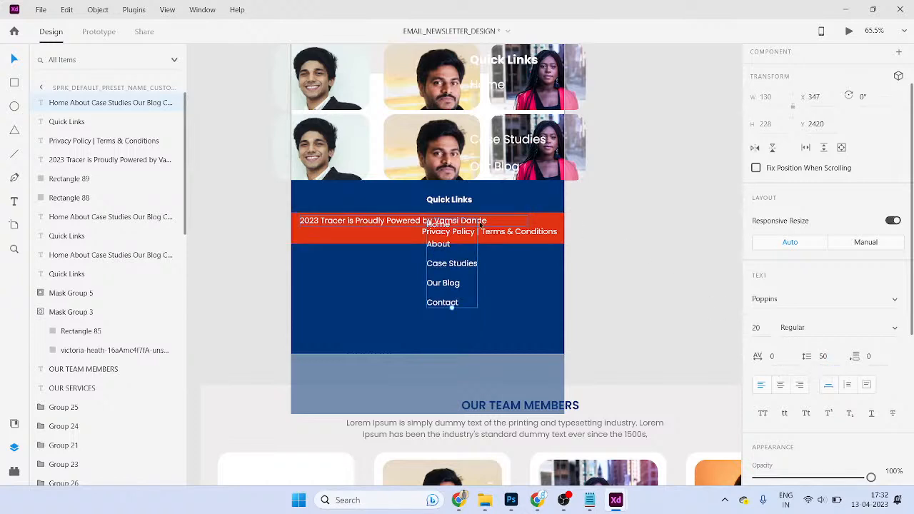
- Lower the links list and shorten the blue footer to end below Contact
left_click_drag(439, 235, 440, 282)
left_click(476, 394)
left_click_drag(466, 360, 465, 306)
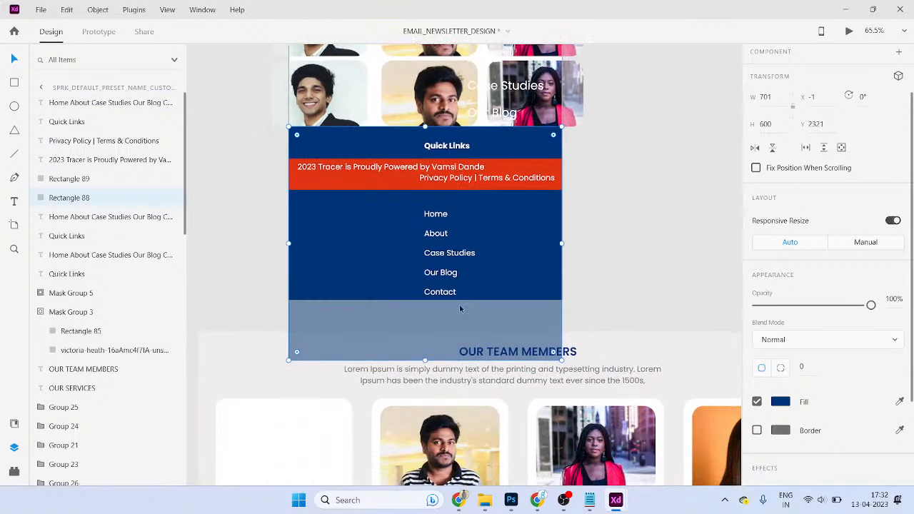
left_click_drag(427, 360, 362, 351)
- Move the red bar with its credit and policy texts to the footer top, Quick Links heading beneath
left_click(382, 306)
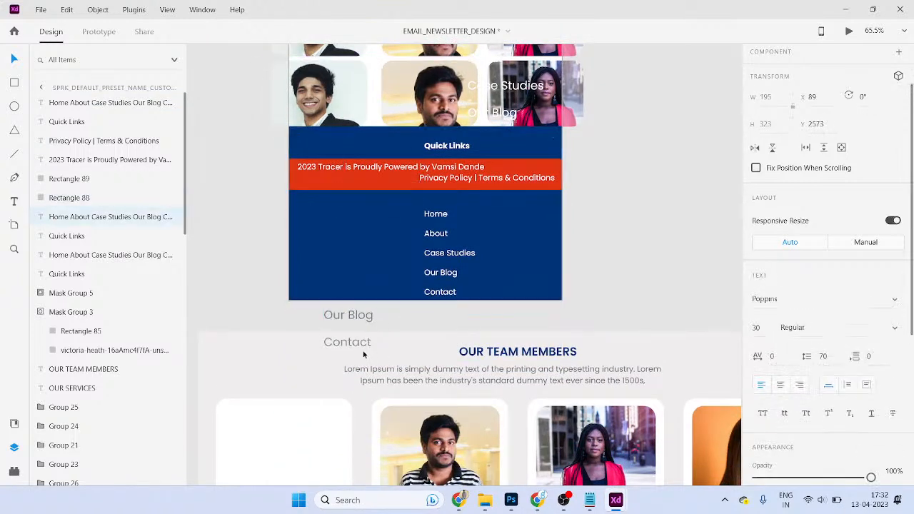
key("ctrl+z")
left_click(371, 308)
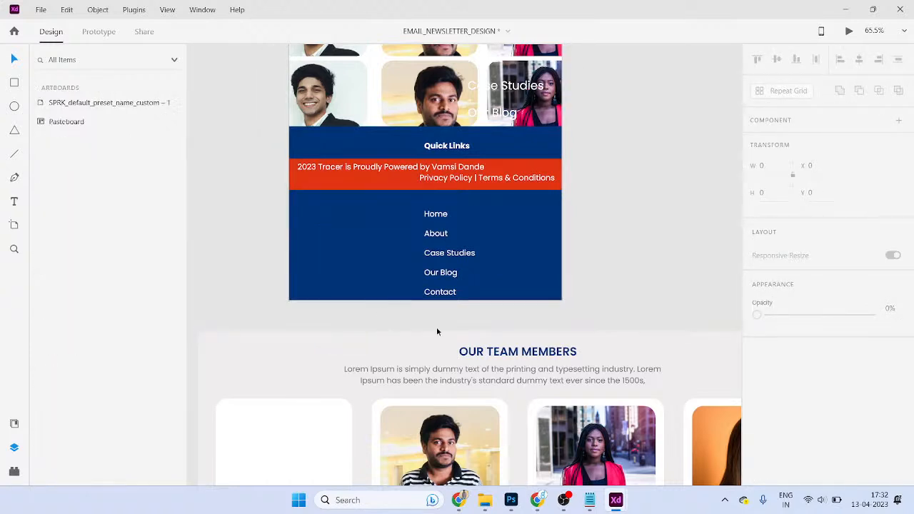
left_click(466, 282)
left_click(431, 176)
left_click(357, 167, "shift")
left_click(370, 185, "shift")
left_click_drag(402, 171, 407, 147)
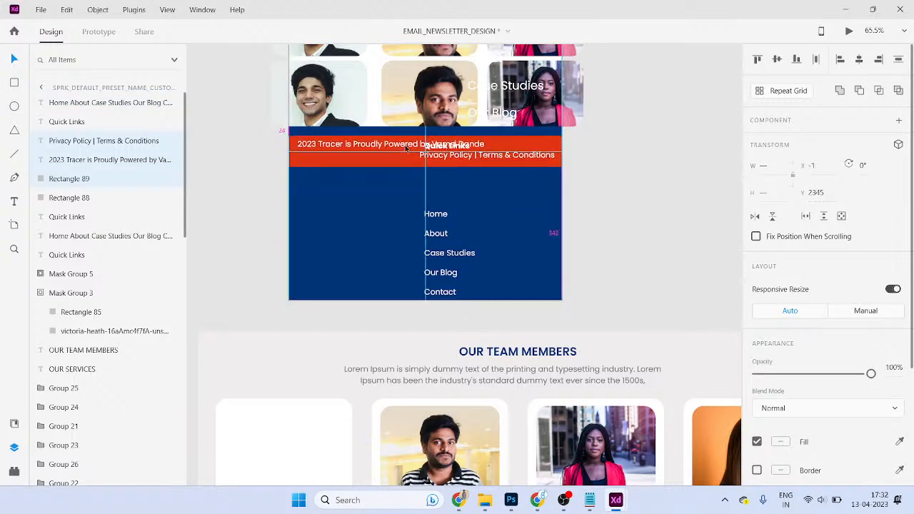
left_click(666, 193)
left_click_drag(448, 147, 445, 200)
- Set the links' line spacing to 40 and select the footer with both Quick Links texts
left_click(470, 214)
left_click(449, 293)
scroll(839, 218, "down", 3)
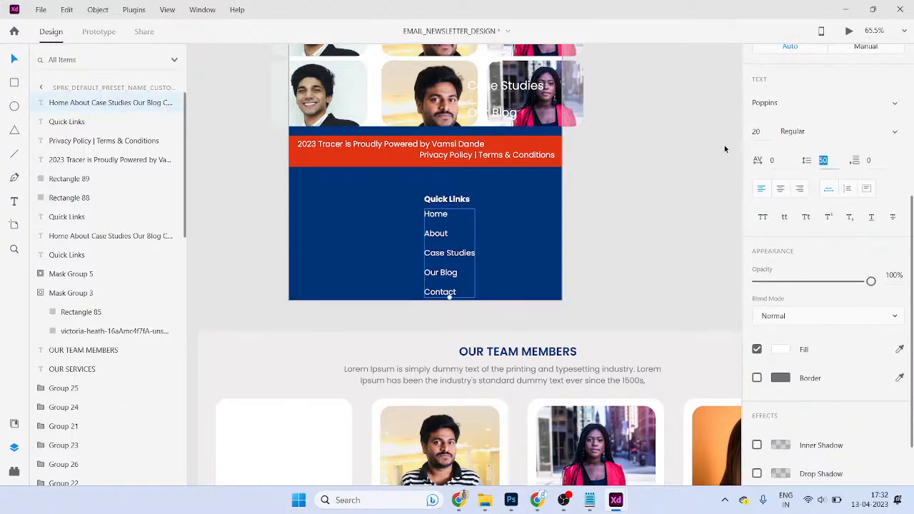
key("Return")
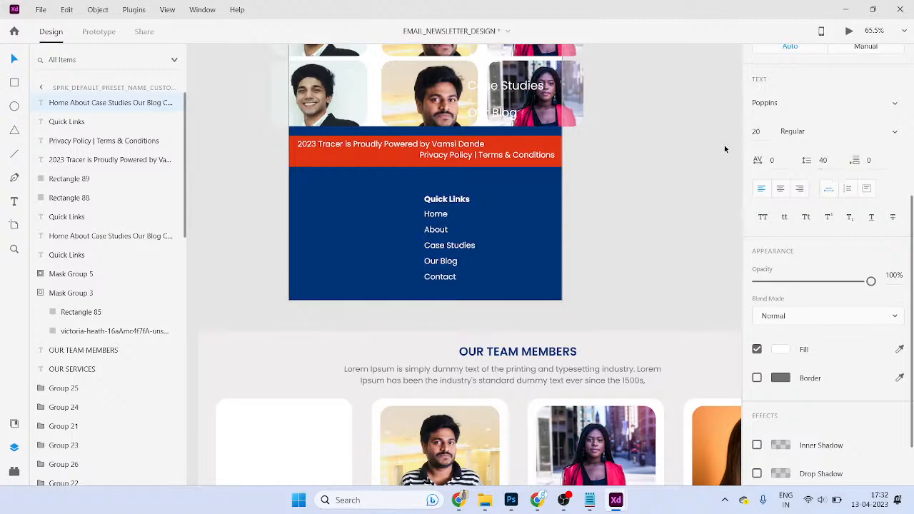
left_click(585, 274)
left_click_drag(533, 343, 450, 214)
- Copy the website footer's logo, blurb and icon squares into the newsletter, scaled and placed left of Quick Links
key("alt+Tab")
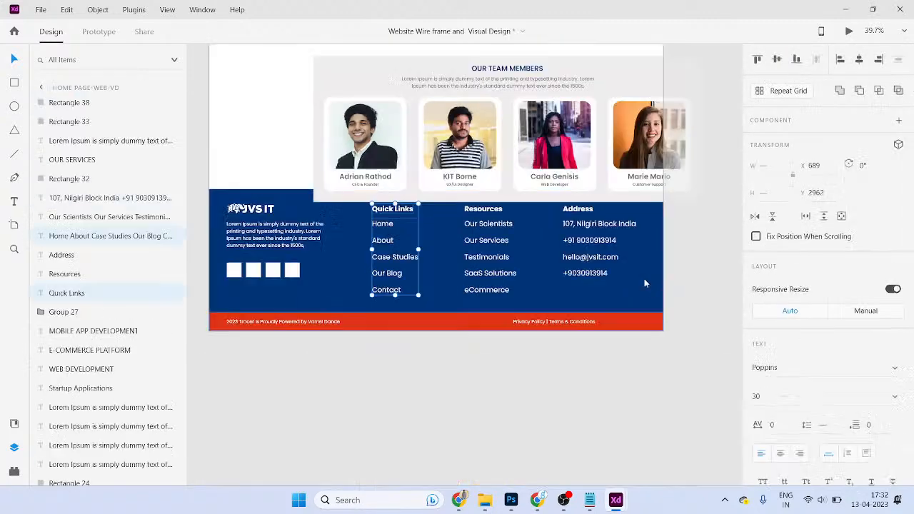
left_click(340, 352)
left_click_drag(315, 230, 445, 227)
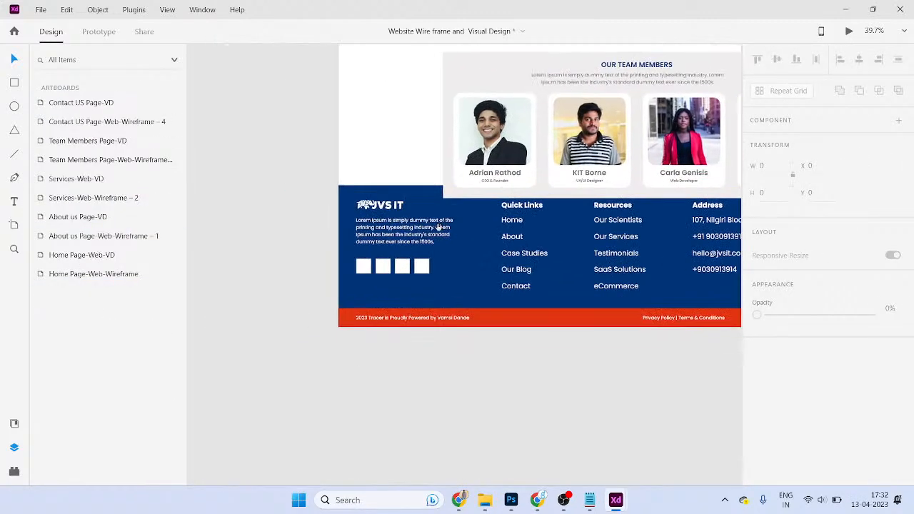
left_click_drag(432, 270, 465, 284)
left_click(464, 282, "shift")
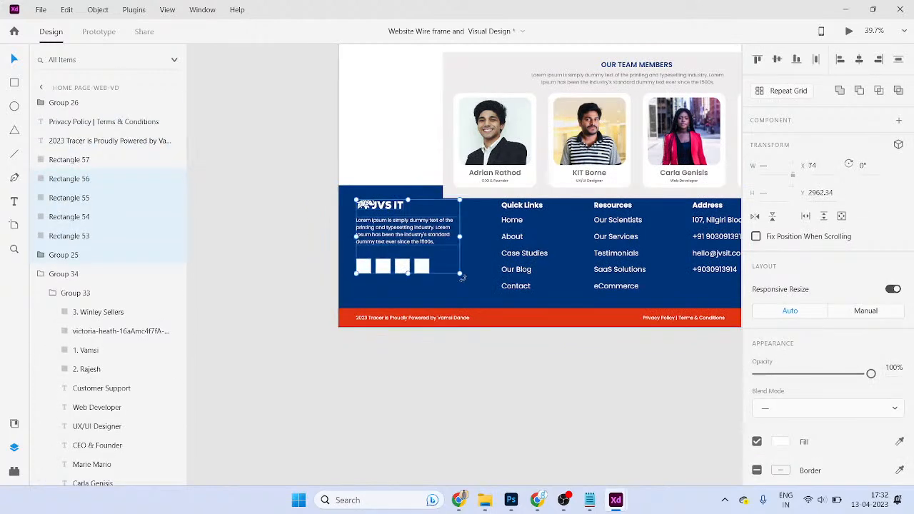
key("alt+Tab")
key("ctrl+v")
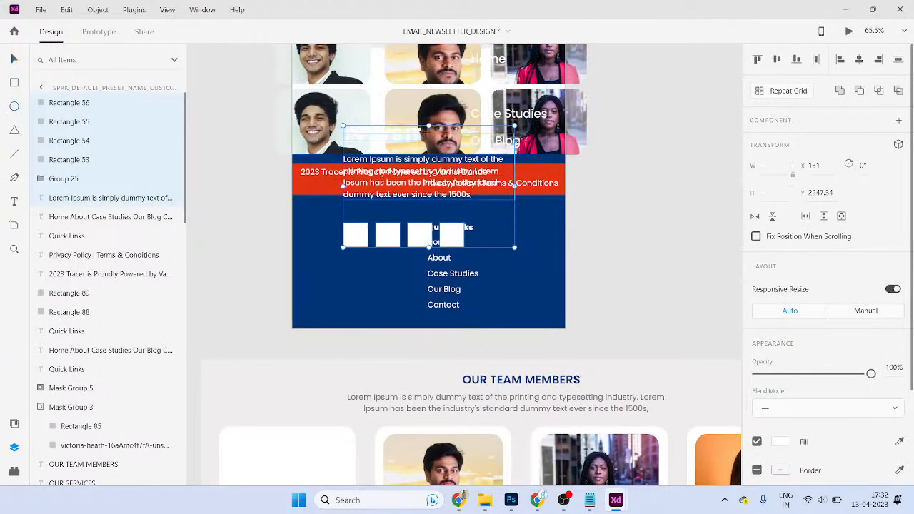
left_click_drag(515, 126, 500, 161)
left_click_drag(435, 206, 400, 263)
- Align the links list under Quick Links and shift the block right, clear of the Lorem text
left_click(481, 292)
mouse_move(474, 282)
left_mouse_down()
mouse_move(496, 285)
mouse_move(468, 286)
left_mouse_up()
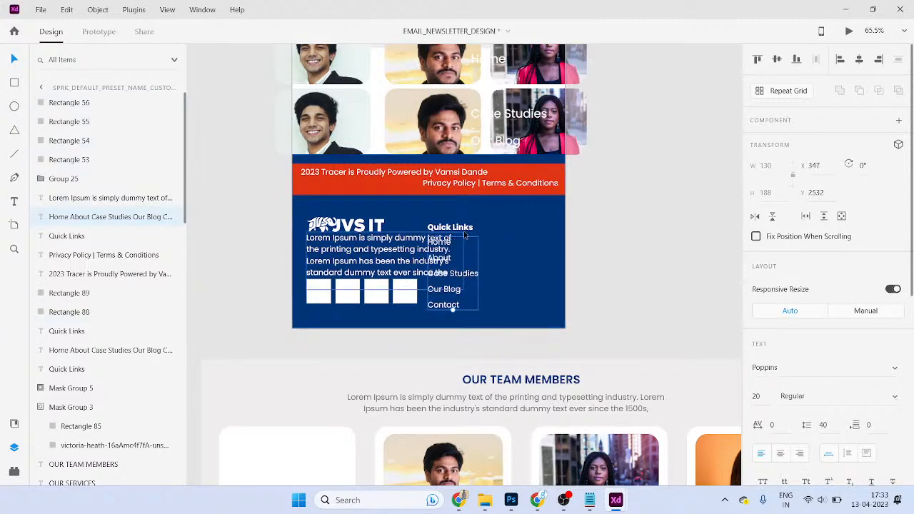
left_click(463, 228, "shift")
left_click_drag(465, 251, 510, 284)
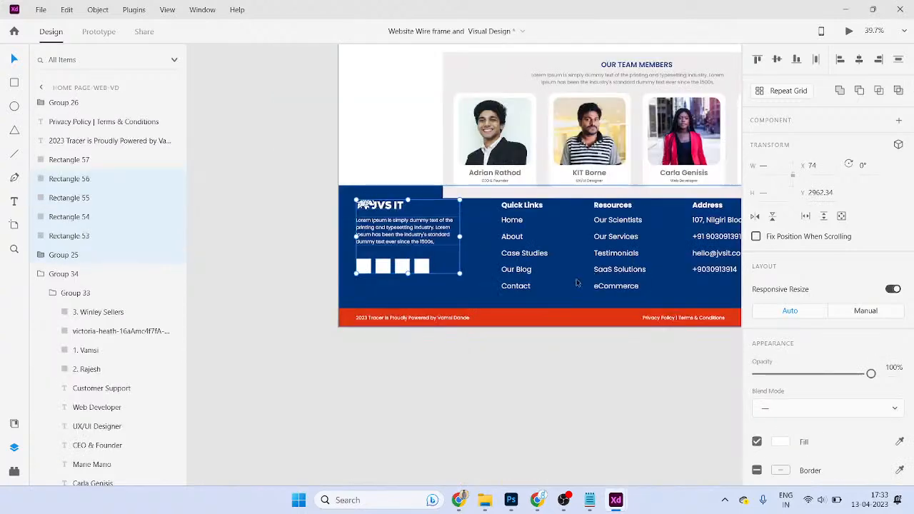
- Marquee-select the Address heading and details in the website design footer
left_click_drag(578, 283, 396, 294)
left_click(542, 284)
left_click_drag(648, 295, 598, 207)
- Copy the Address heading and details from the website file into the newsletter footer
left_click(605, 198, "shift")
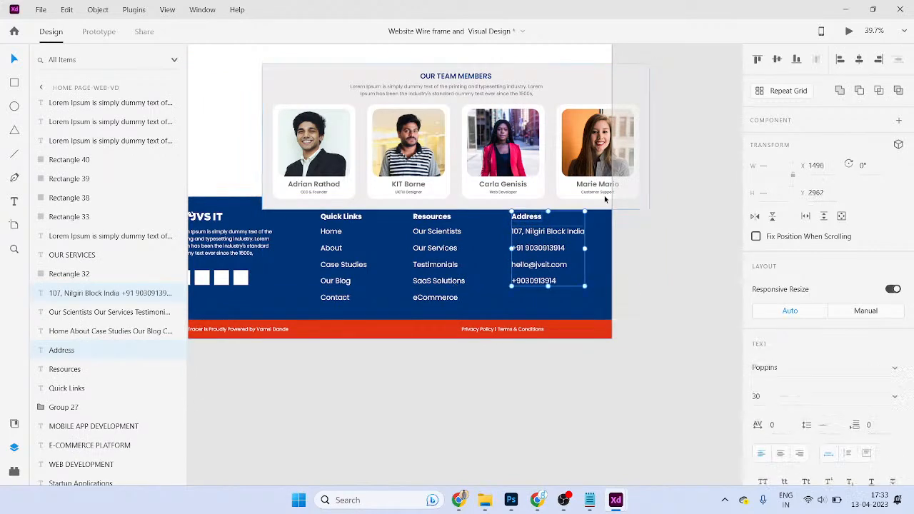
key("alt+Tab")
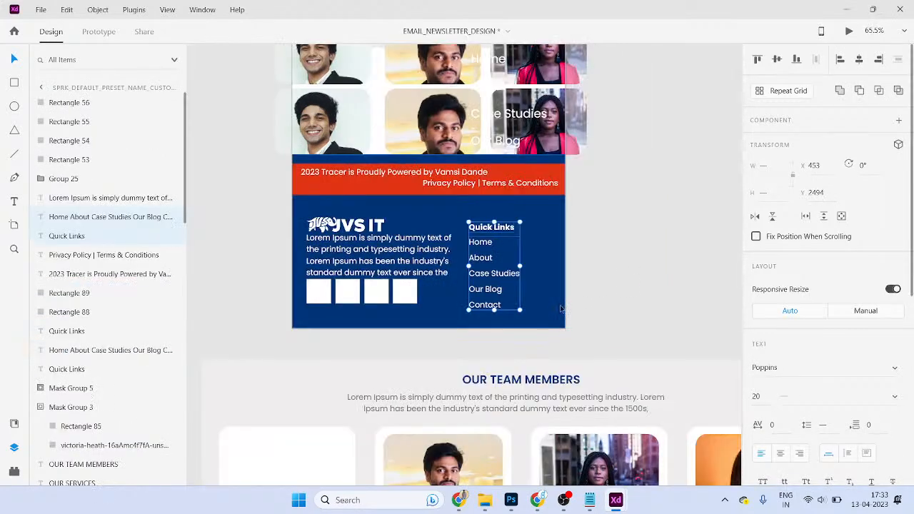
key("ctrl+v")
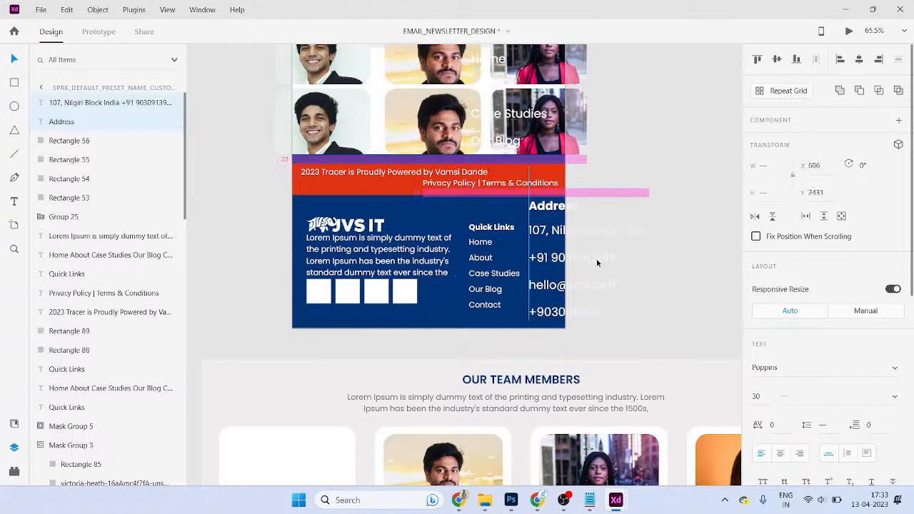
left_click(487, 303)
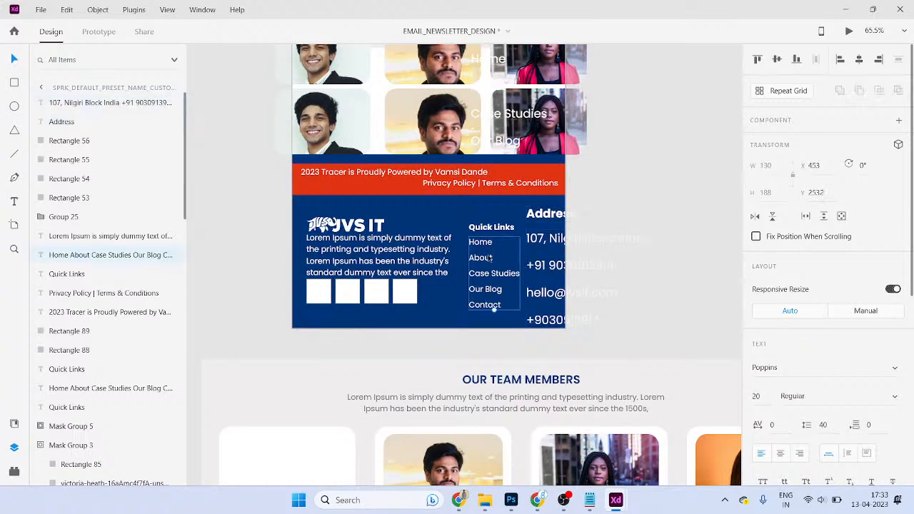
double_click(491, 258)
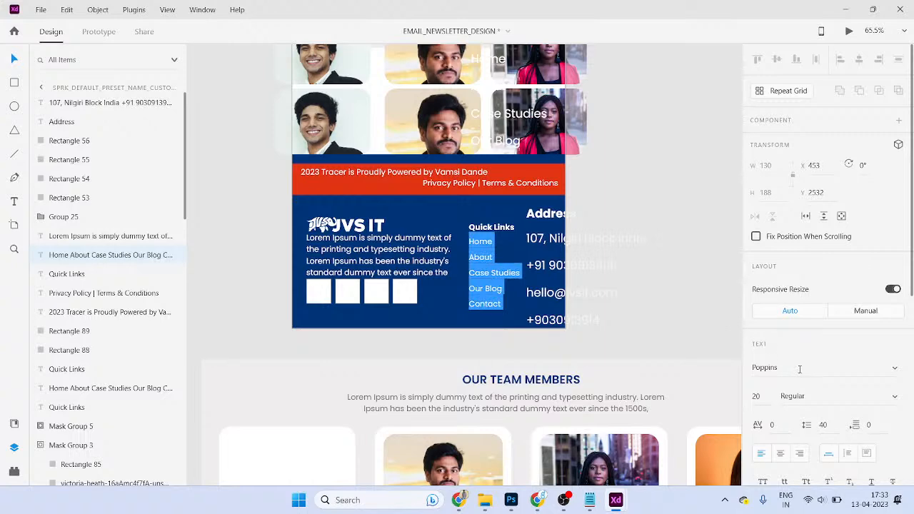
key("Escape")
- Set the pasted Address heading and details to font size 20
left_click(553, 293)
scroll(593, 253, "right", 1)
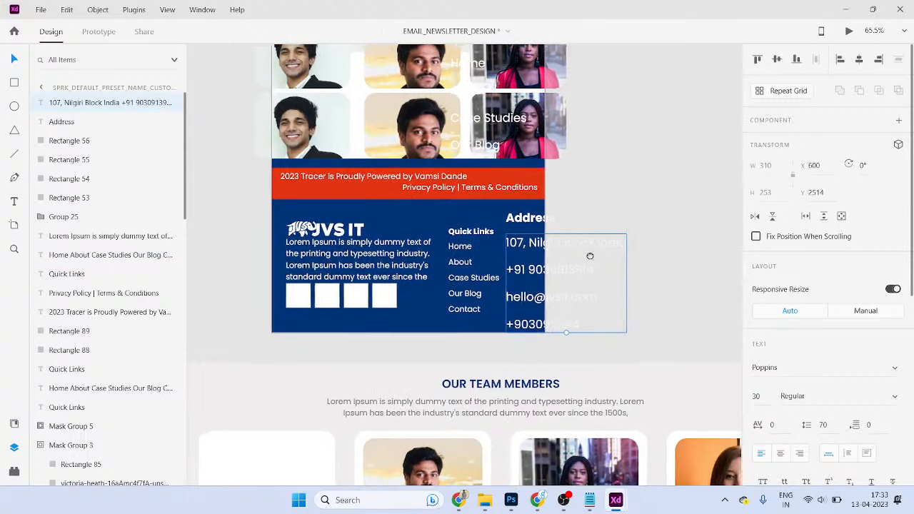
left_click(526, 226, "shift")
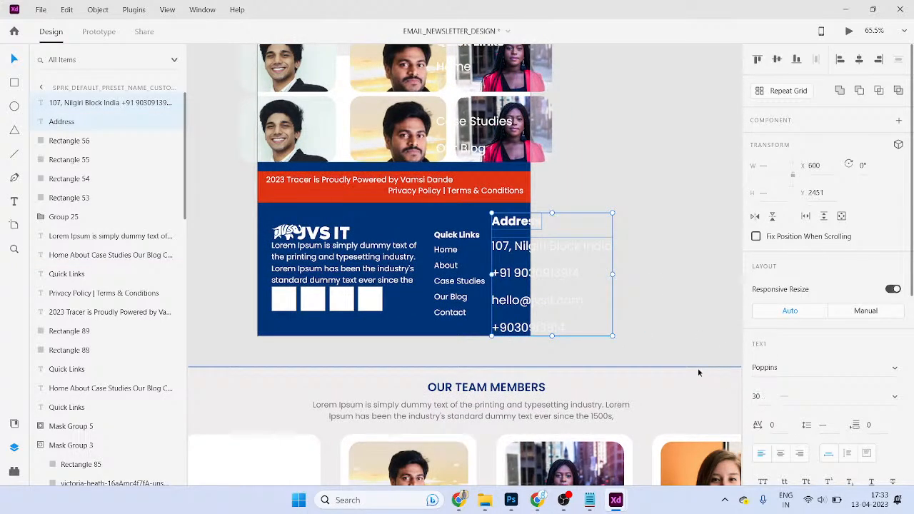
left_click(757, 397)
type("20")
key("Return")
- Give the address details block a line spacing of 40
scroll(574, 345, "right", 1)
left_click(574, 345)
left_click(521, 270)
scroll(763, 323, "down", 4)
scroll(763, 323, "down", 1)
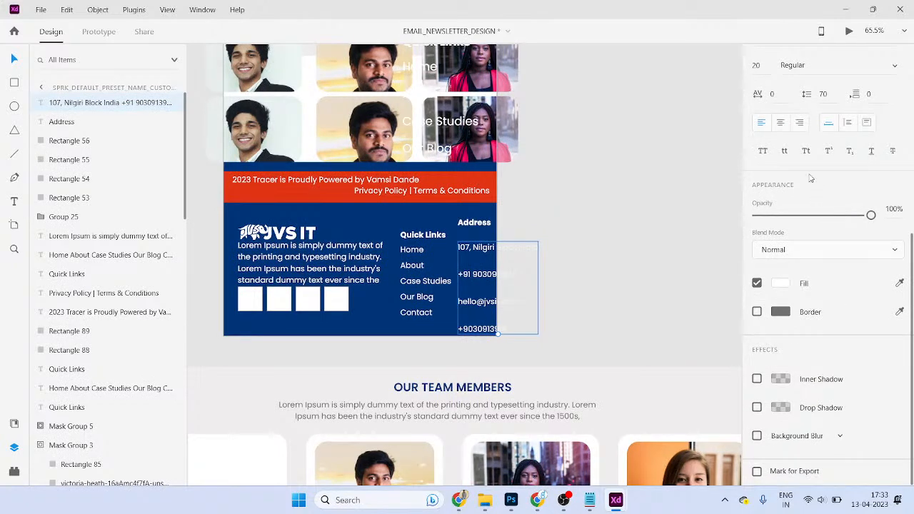
type("40")
key("Return")
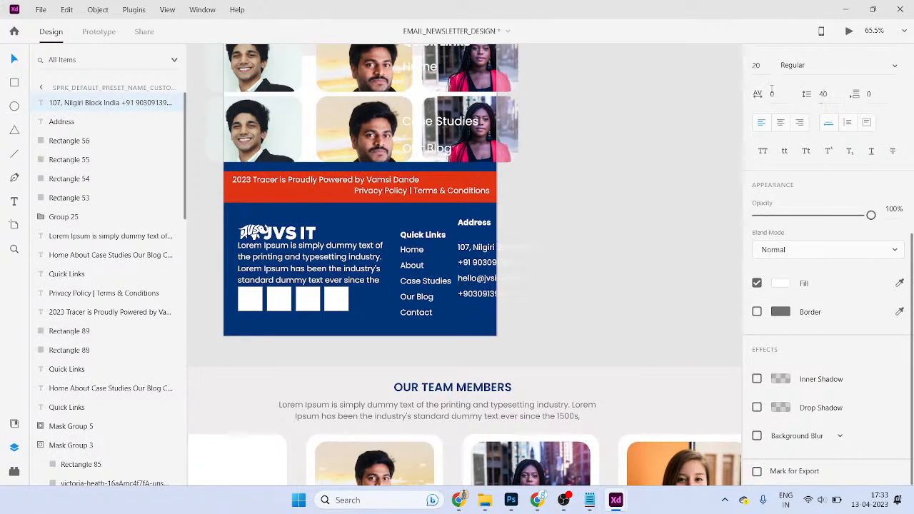
scroll(552, 174, "up", 3)
- Narrow the footer Lorem Ipsum text box so it rewraps
left_click(444, 226)
left_click(546, 256)
scroll(545, 255, "down", 3)
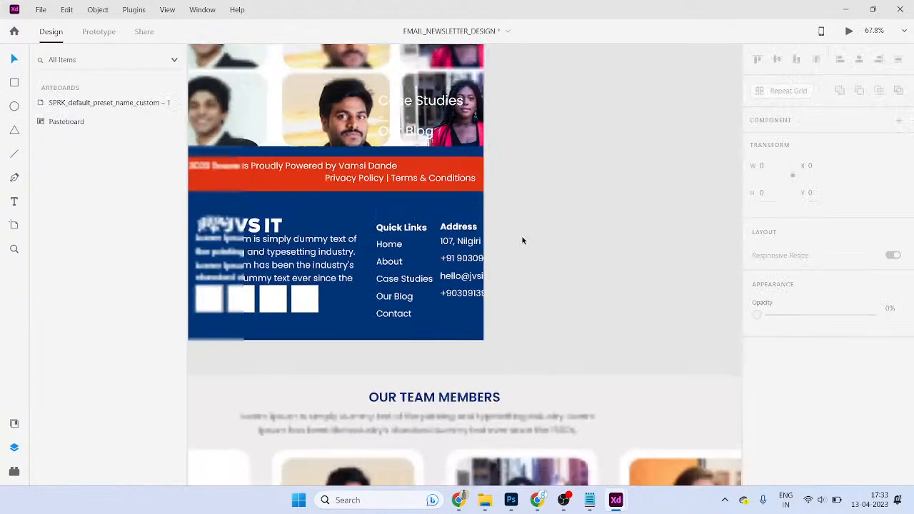
scroll(538, 264, "up", 3)
left_click(528, 255)
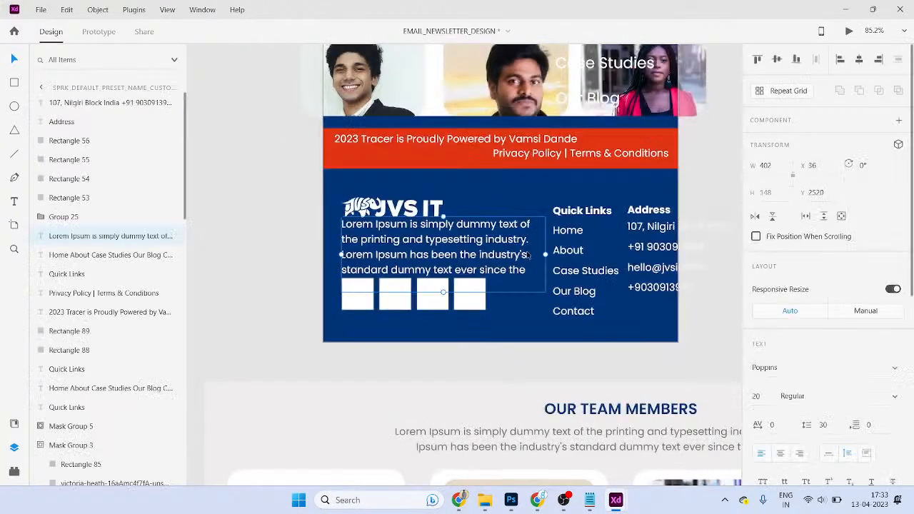
left_click_drag(547, 255, 526, 256)
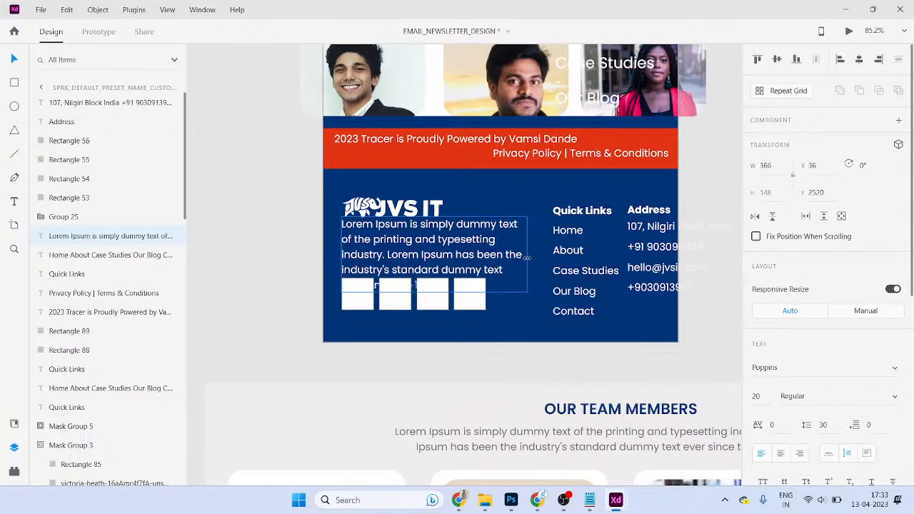
- Move the Quick Links and Address columns left together
scroll(596, 278, "right", 3)
left_click(596, 260)
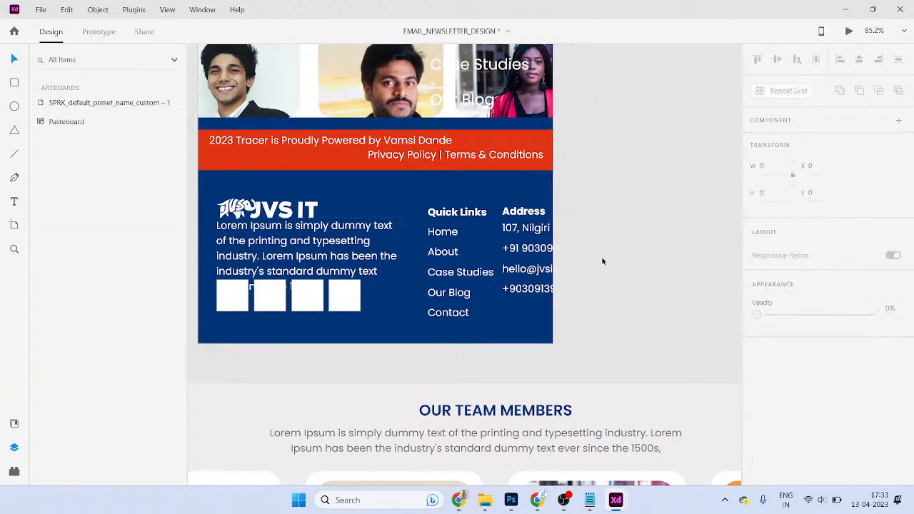
left_click(532, 251)
left_click(528, 213, "shift")
left_click(447, 233, "shift")
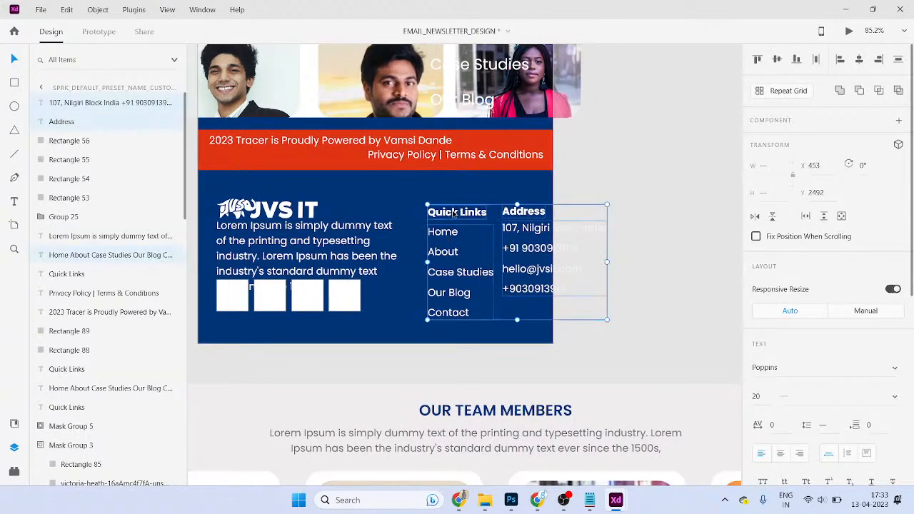
left_click_drag(465, 217, 399, 223)
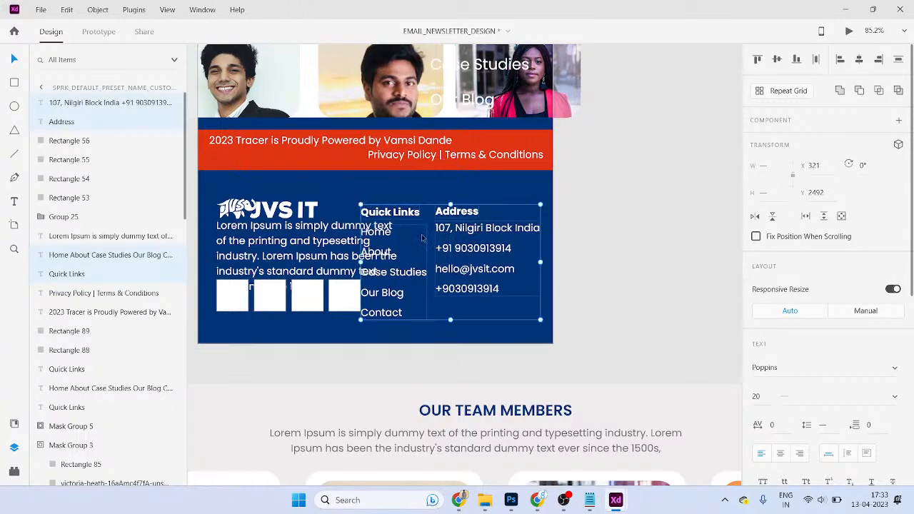
- Delete the four white icon squares from the newsletter footer
left_click(562, 291)
scroll(562, 291, "left", 5)
left_click(511, 300)
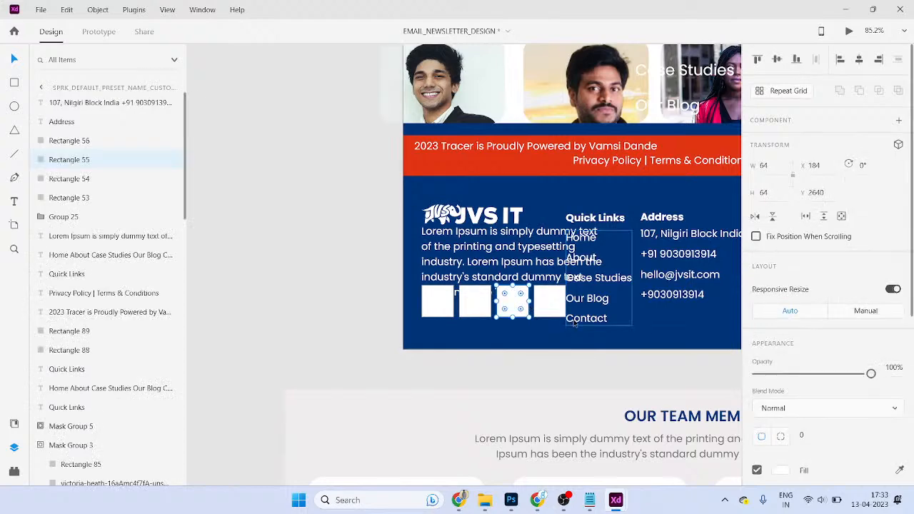
key("Delete")
left_click(558, 307)
key("Delete")
left_click(475, 300)
key("Delete")
left_click(437, 300)
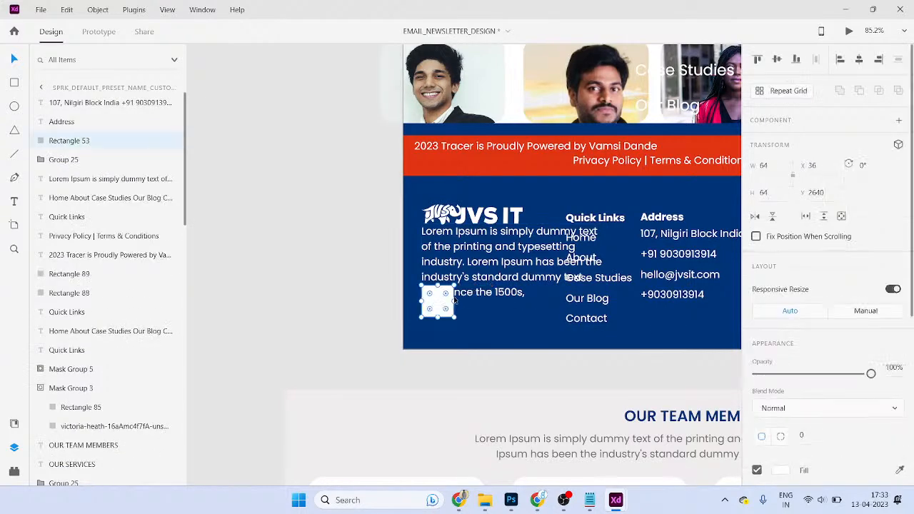
key("Delete")
left_click(437, 292)
- Narrow the Lorem Ipsum text into a tall column beside Quick Links
left_click_drag(606, 262, 541, 270)
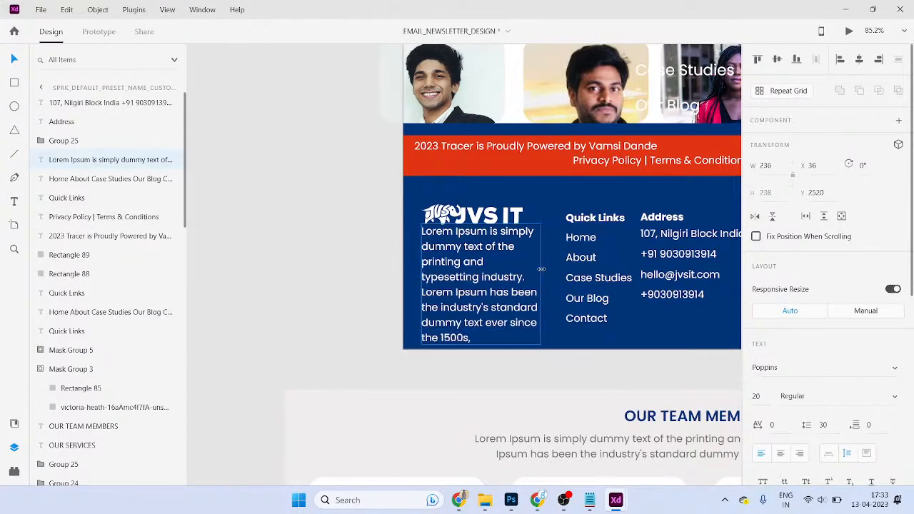
scroll(541, 269, "right", 6)
left_click(507, 245)
left_click(648, 263)
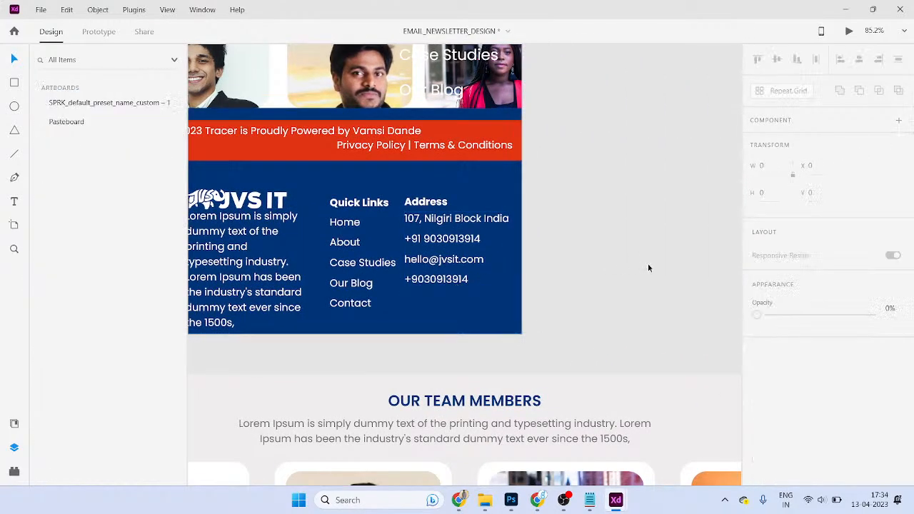
- Delete the leftover team members section below the footer
scroll(624, 265, "down", 4)
scroll(610, 260, "down", 4)
left_click_drag(398, 312, 479, 388)
key("Delete")
scroll(617, 299, "up", 3)
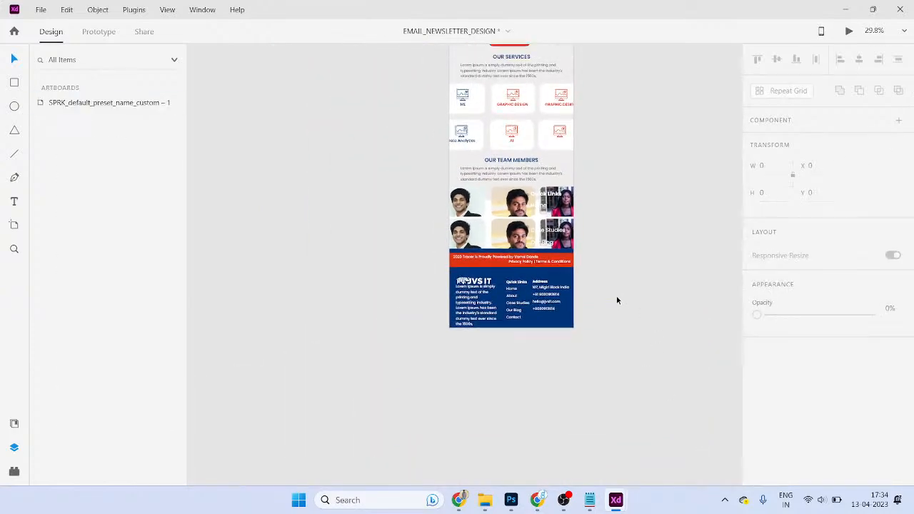
- Delete the photo inside the second row's middle team card mask
scroll(533, 269, "up", 3)
double_click(511, 236)
left_click(508, 231)
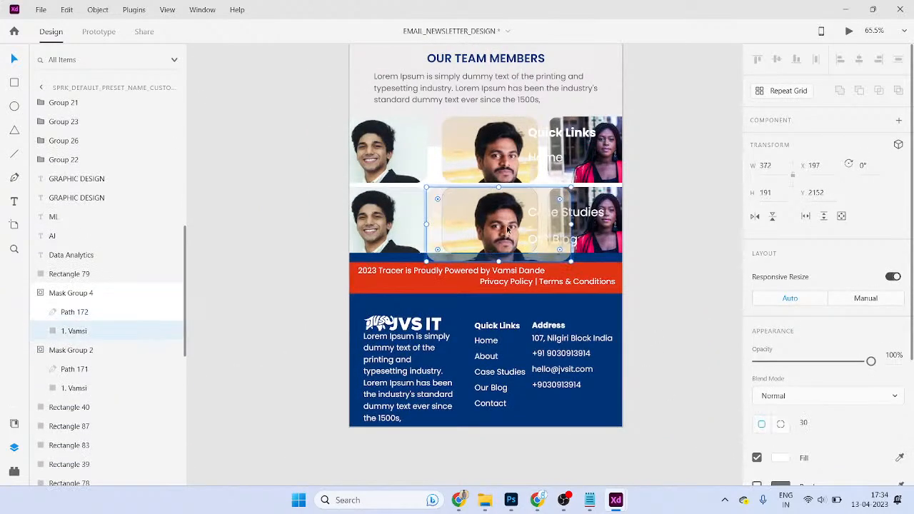
key("Delete")
- Copy the fourth team member's photo from the website file and paste it into the empty card
key("alt+Tab")
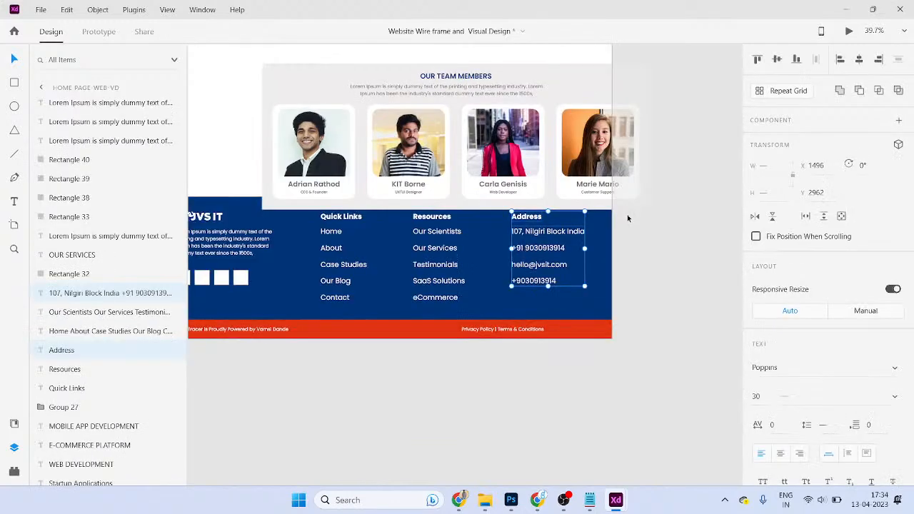
left_click(604, 163)
double_click(604, 161)
double_click(603, 162)
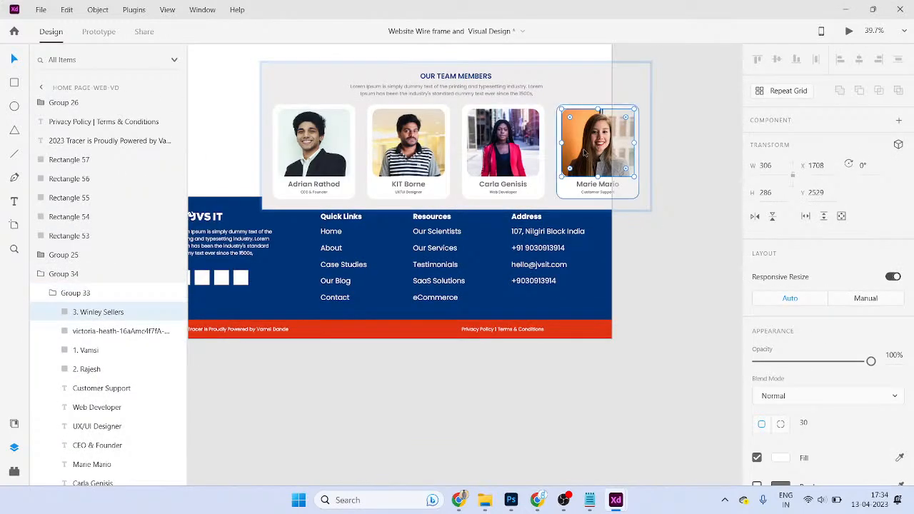
key("alt+Tab")
key("ctrl+v")
left_click_drag(500, 214, 556, 216)
left_click(444, 225, "shift")
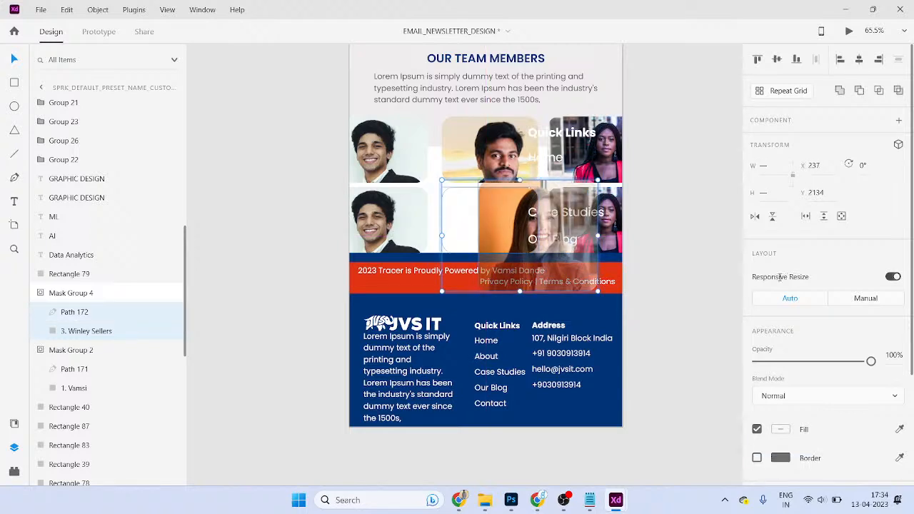
- Shift the woman's photo left inside the masked card
left_click(707, 271)
double_click(516, 236)
left_click_drag(516, 236, 470, 230)
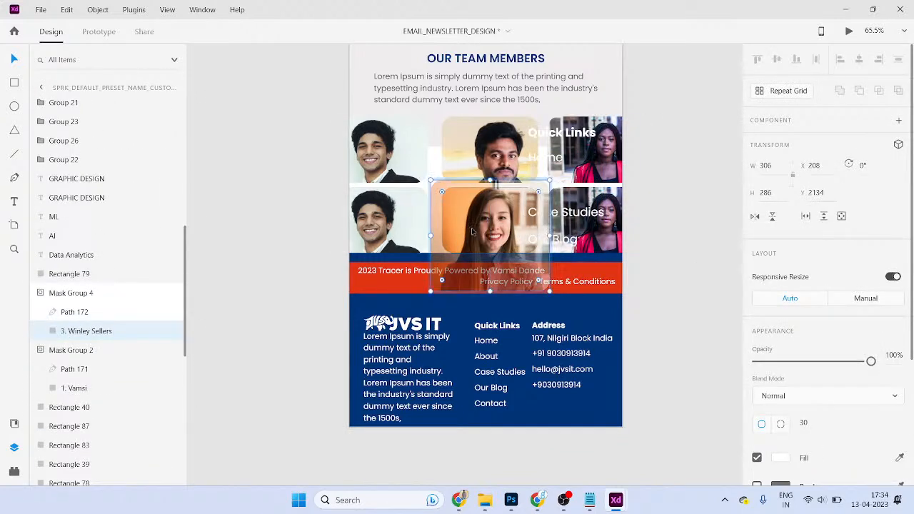
left_click(665, 280)
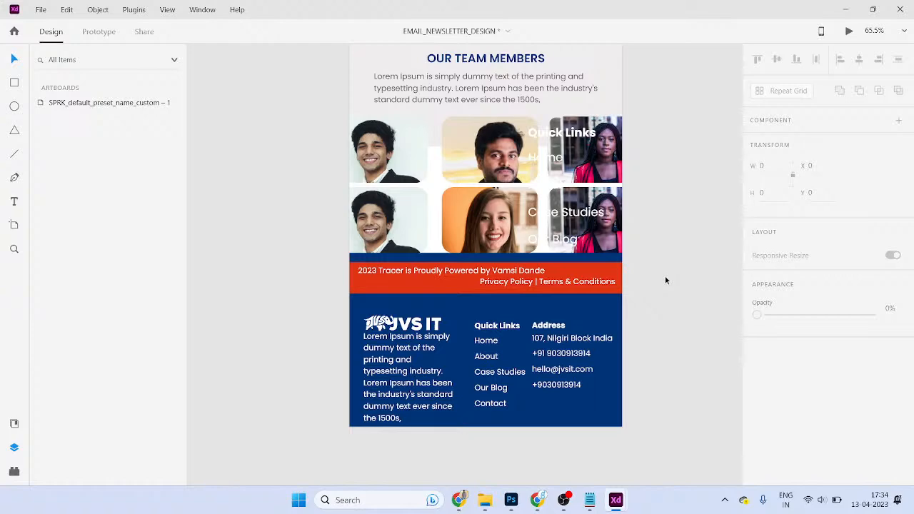
scroll(612, 281, "down", 3)
- Name the artboard 'Email:News Letter' and scroll down to its blue contact footer
left_click_drag(644, 247, 593, 381)
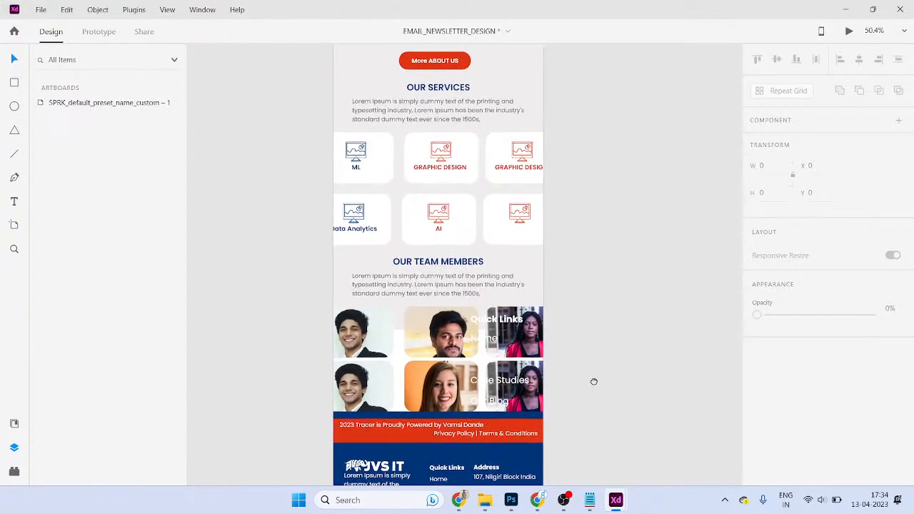
key("ctrl+0")
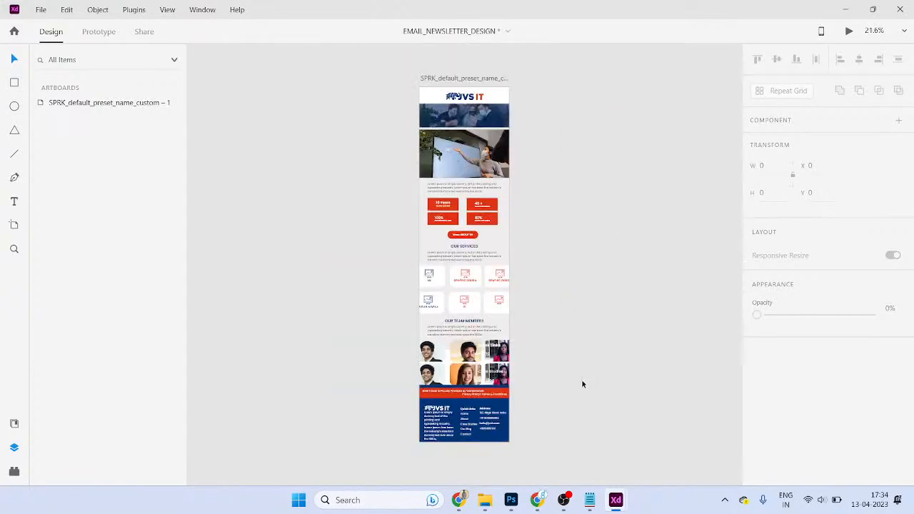
double_click(490, 80)
type("Email News Letter")
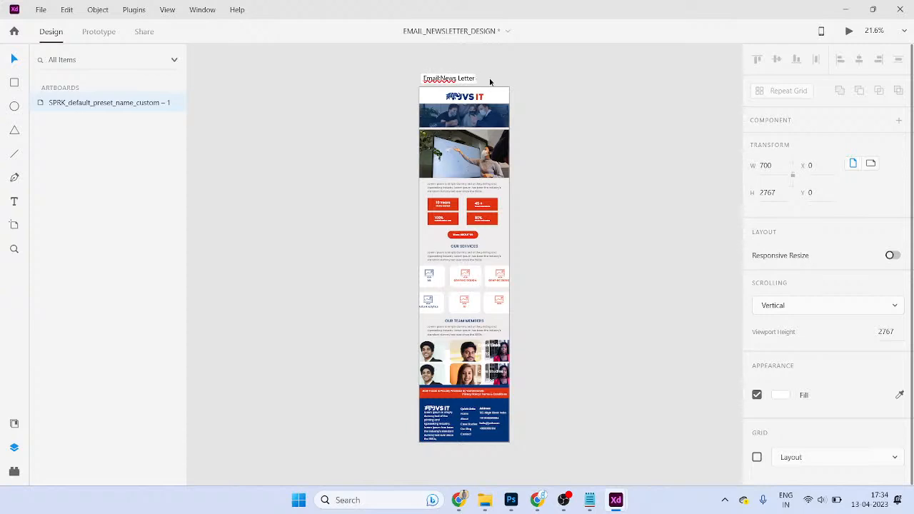
key("Return")
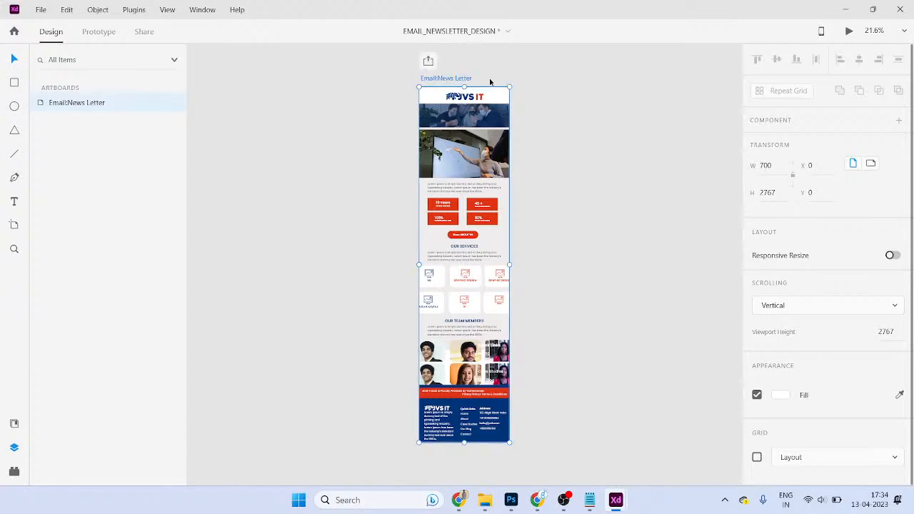
scroll(482, 100, "up", 2)
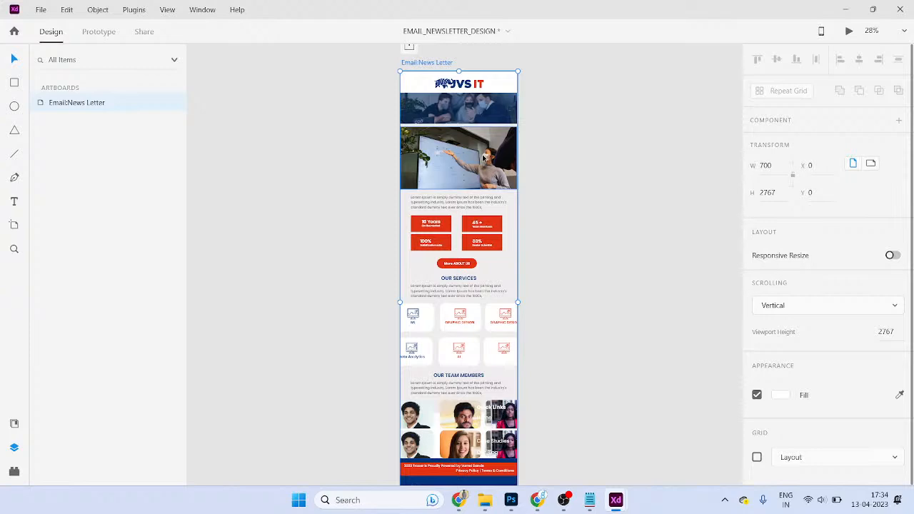
scroll(500, 179, "down", 3)
scroll(584, 321, "up", 3)
scroll(575, 294, "down", 1)
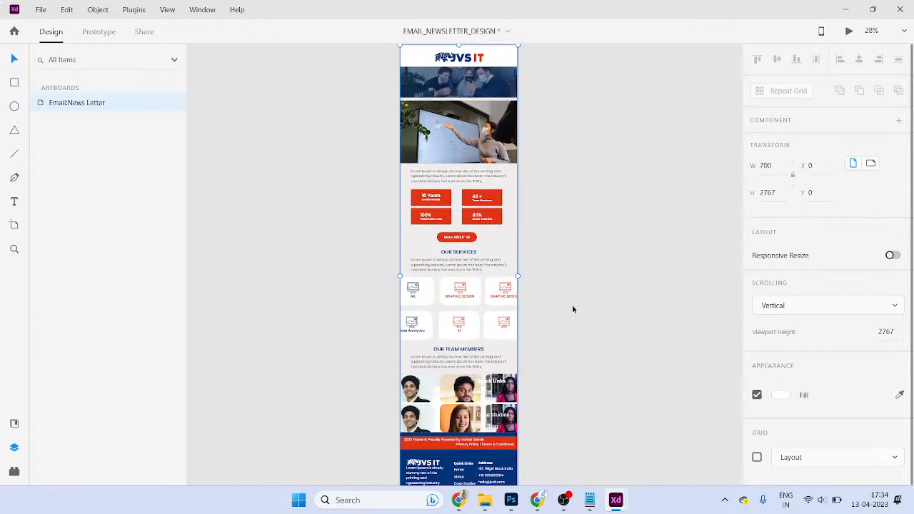
scroll(500, 269, "down", 1)
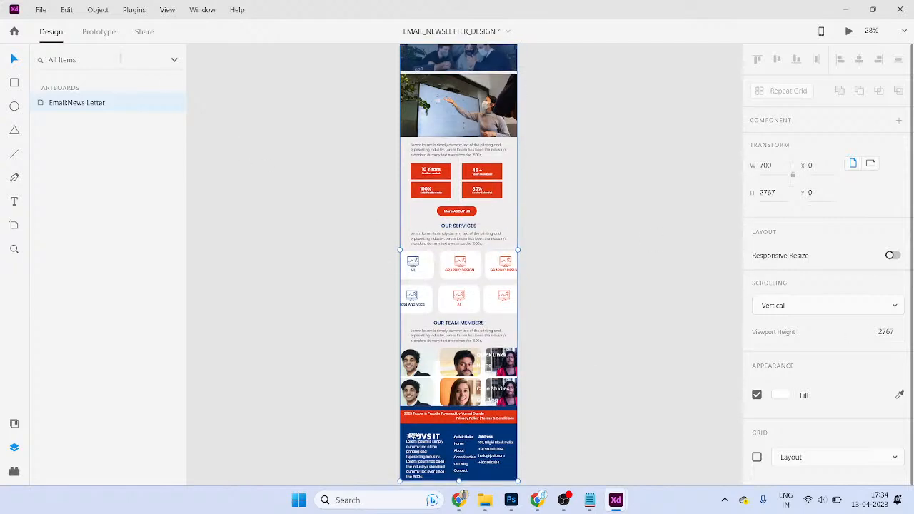
- Save the design, then export the selected newsletter artboard as a PNG to the Desktop
left_click(41, 10)
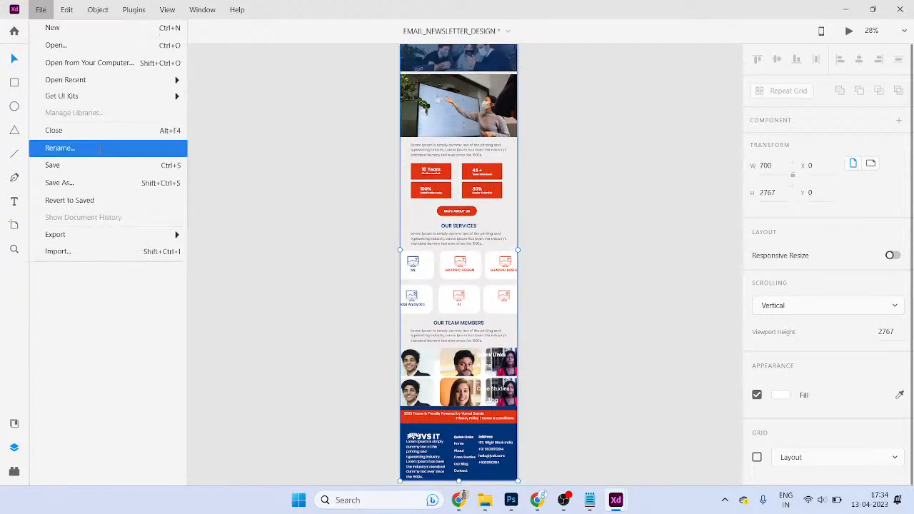
left_click(132, 165)
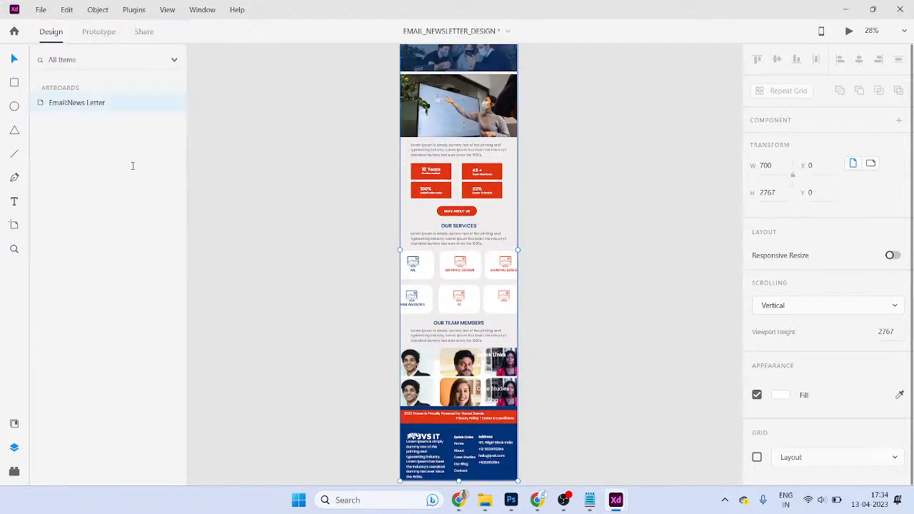
left_click(41, 10)
mouse_move(143, 235)
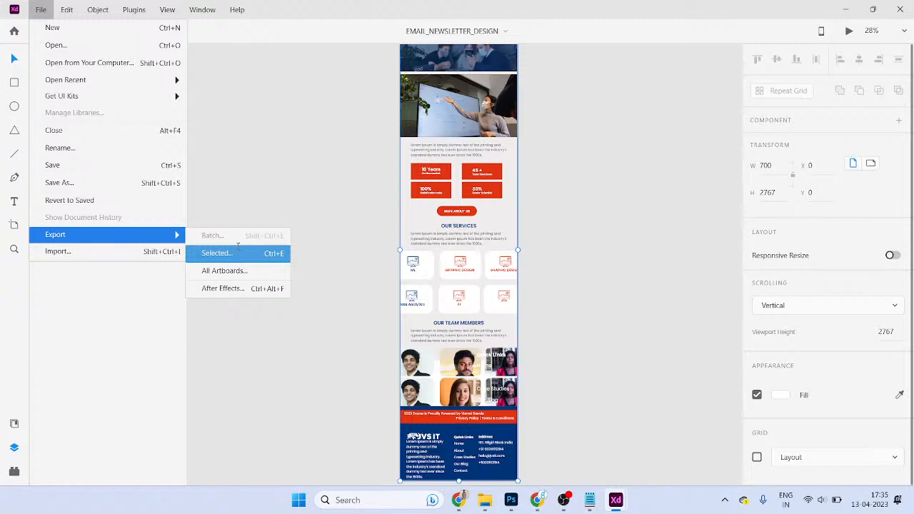
left_click(238, 247)
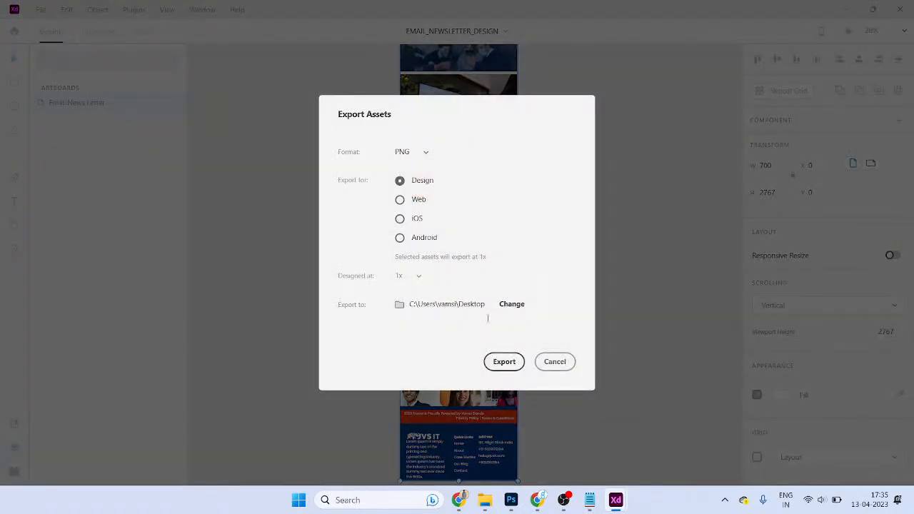
left_click(491, 360)
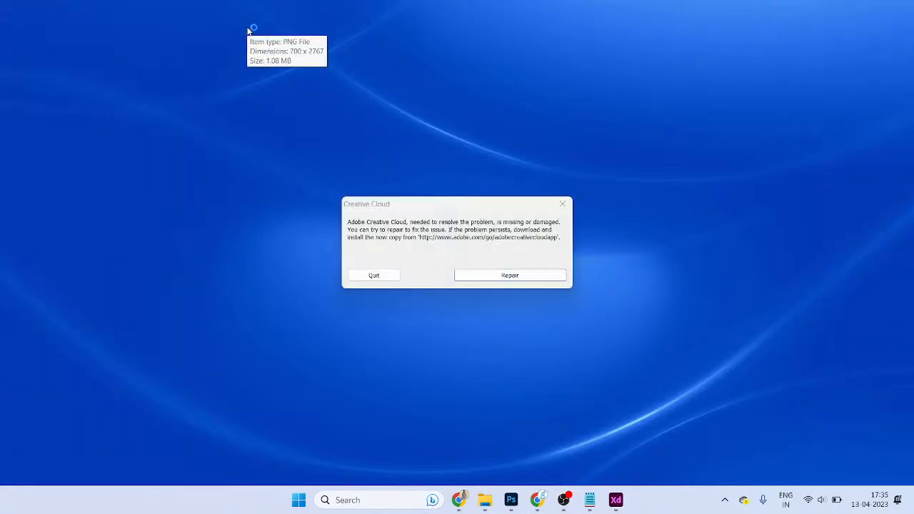
- Review EmailNews Letter.png in Photos, then close it and quit the Creative Cloud error
double_click(248, 28)
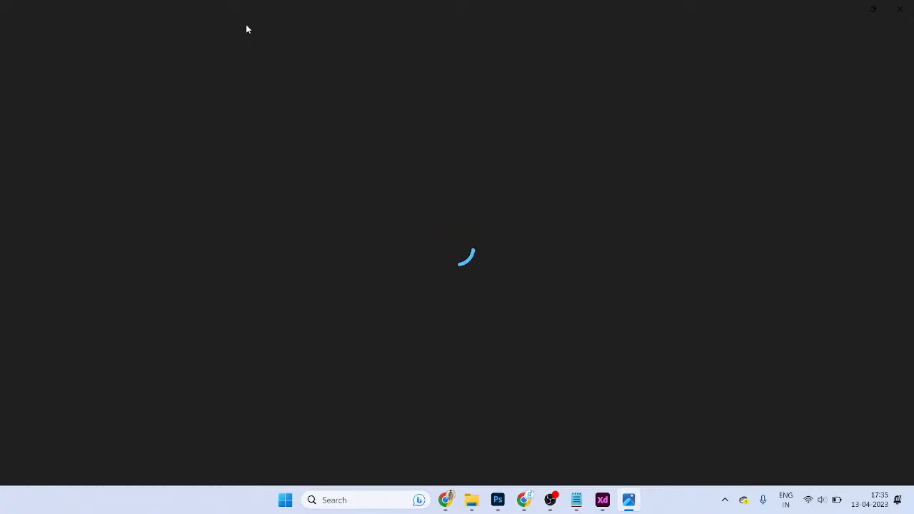
scroll(290, 96, "up", 5)
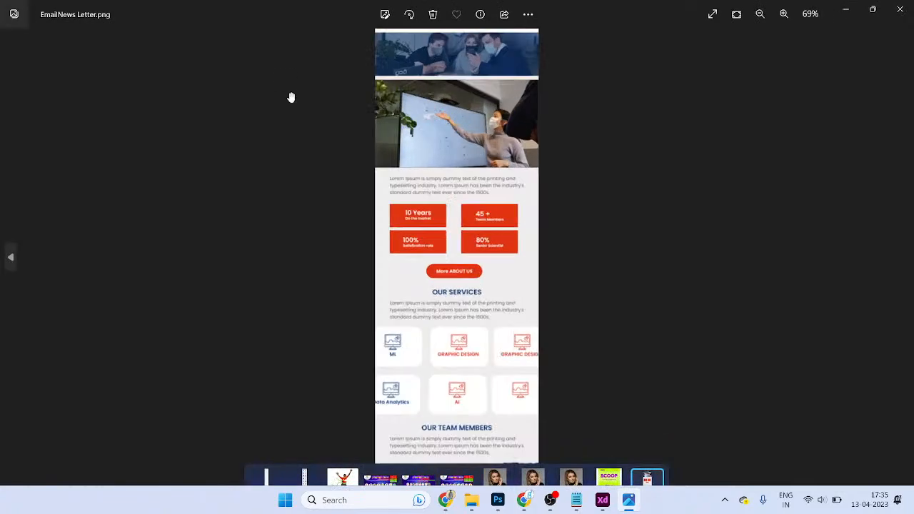
scroll(493, 165, "down", 3)
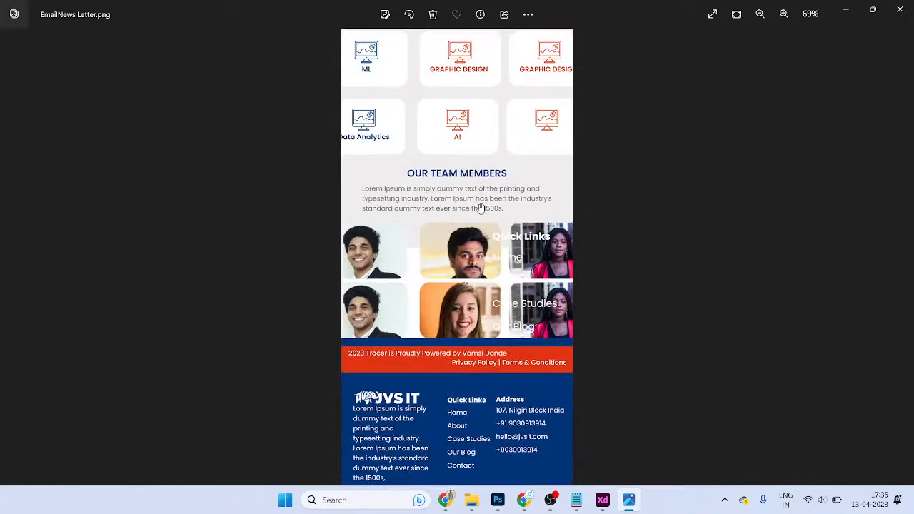
left_click(900, 9)
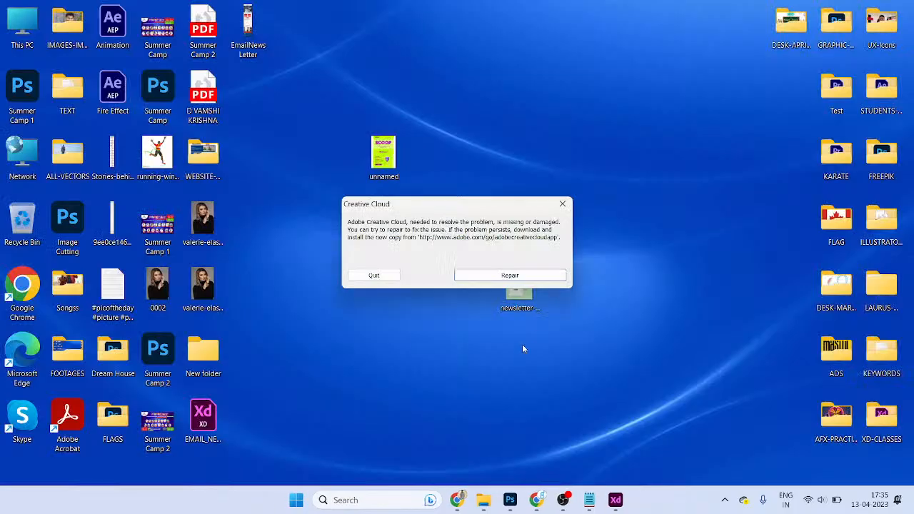
left_click(376, 274)
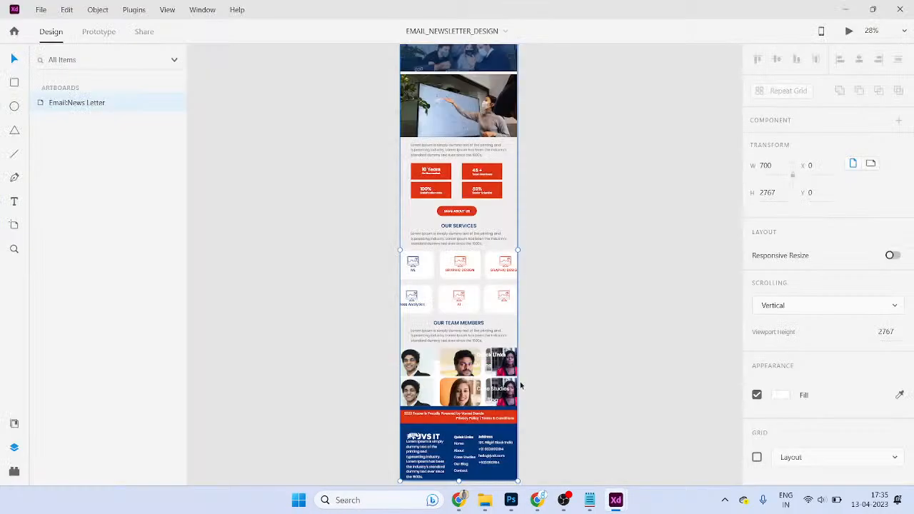
- Delete the stray Quick Links heading and links text overlapping the team photos
scroll(541, 376, "up", 5)
left_click(493, 219)
key("Delete")
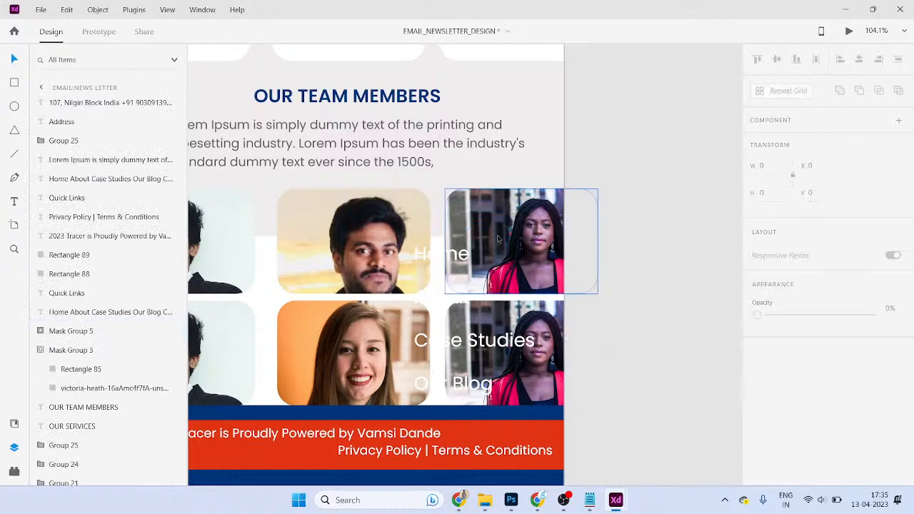
left_click(448, 253)
key("Delete")
- Return to the top-level artboards with the Select tool and clear the selection
scroll(627, 293, "down", 5)
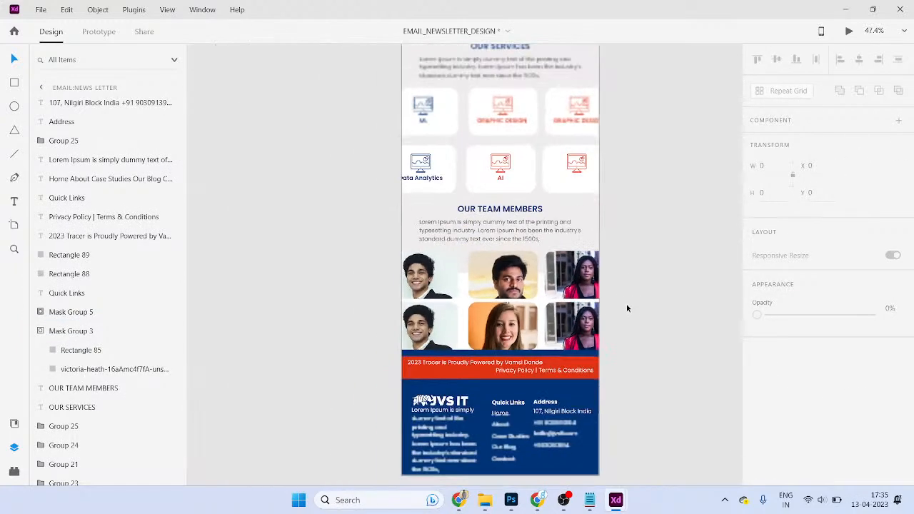
left_click(343, 259)
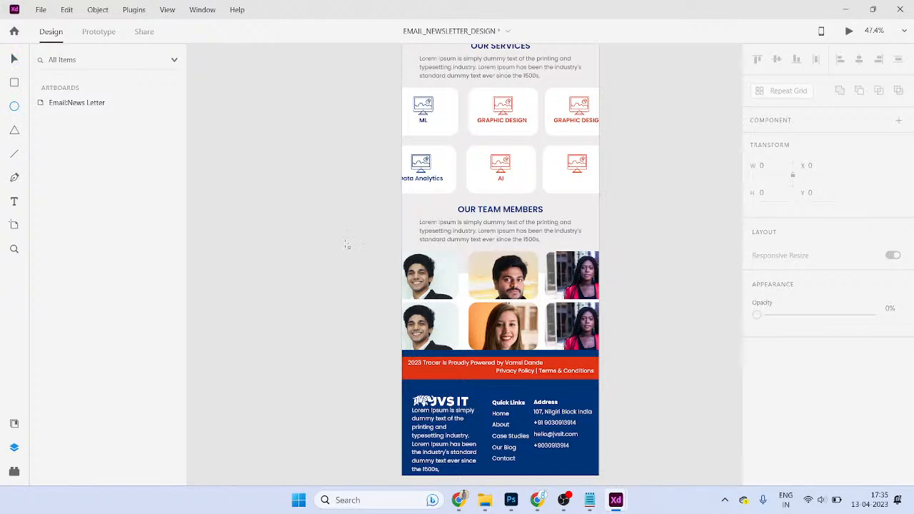
scroll(413, 274, "down", 3)
key("v")
left_click(447, 263)
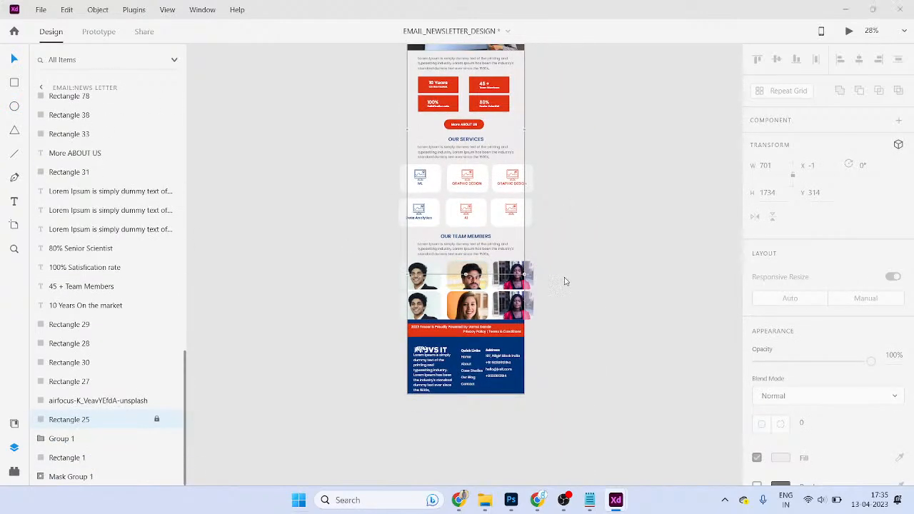
key("super")
key("Escape")
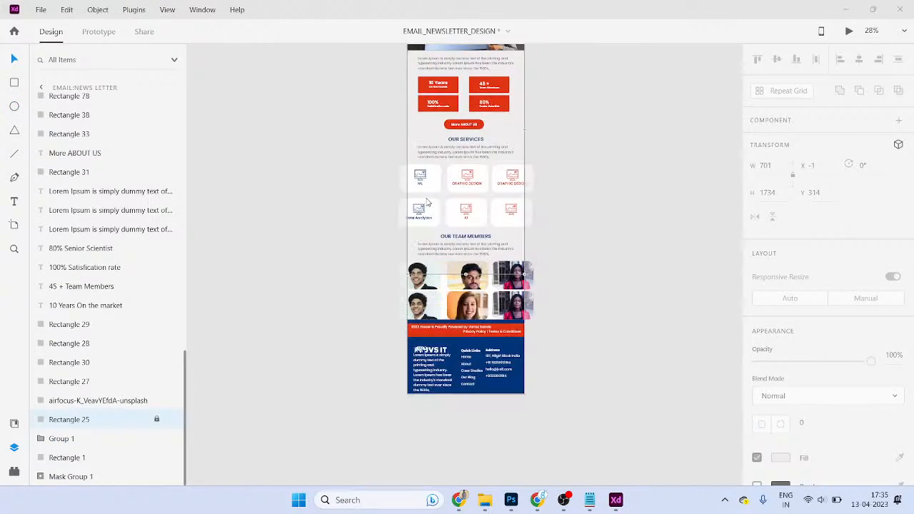
left_click(598, 285)
- Re-export all artboards as PNG, replacing the earlier EmailNews Letter file on the desktop
left_click(40, 9)
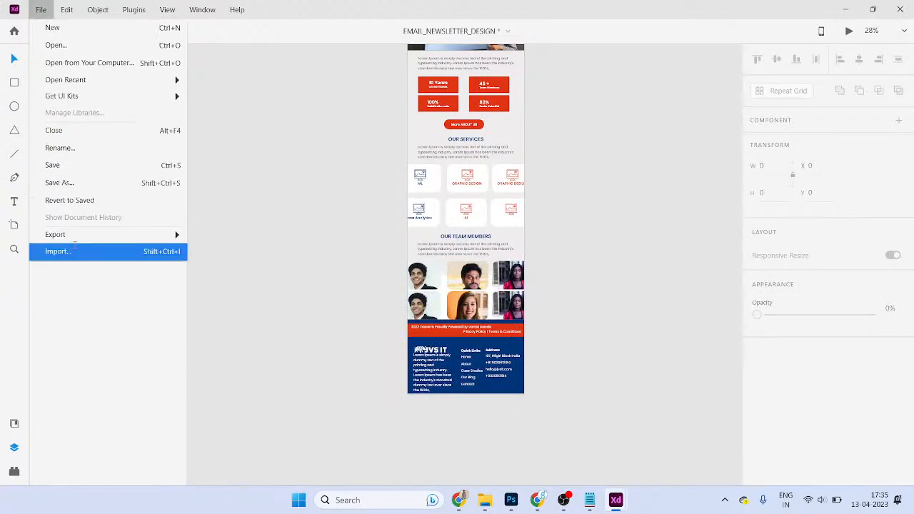
mouse_move(171, 234)
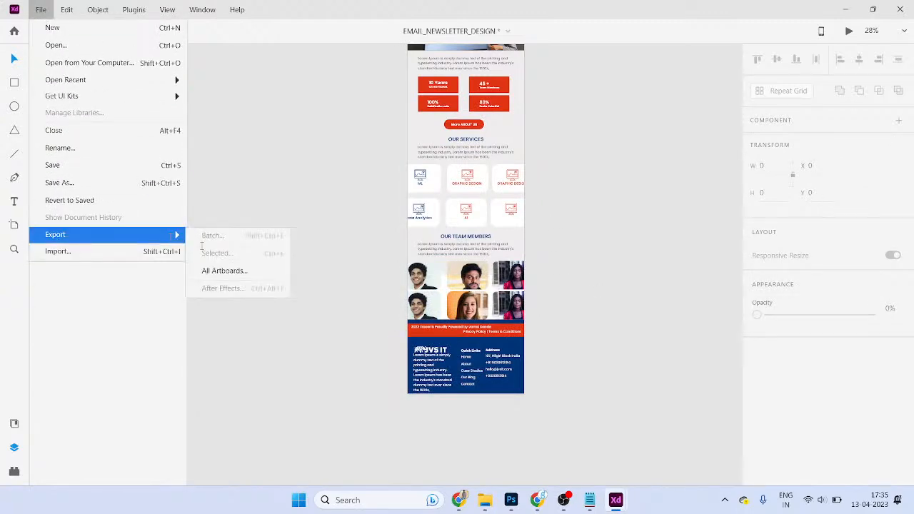
left_click(245, 270)
left_click(474, 358)
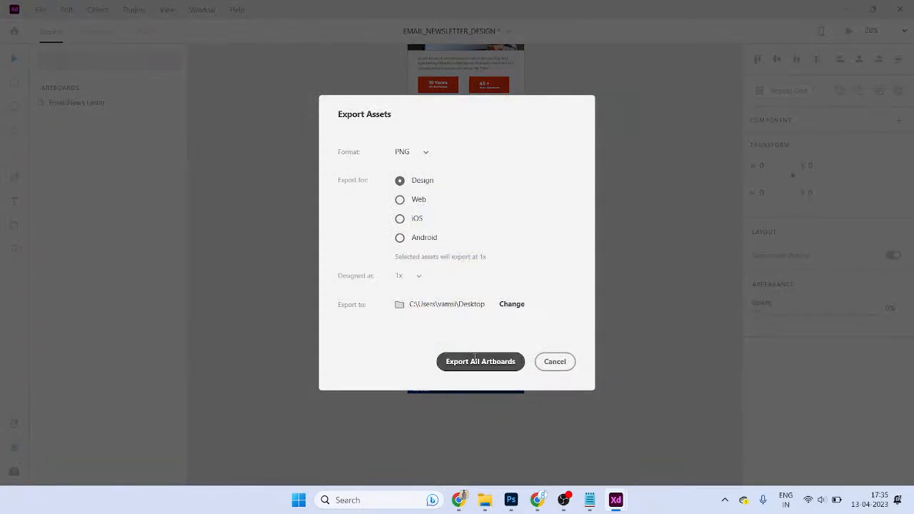
left_click(509, 274)
key("super+d")
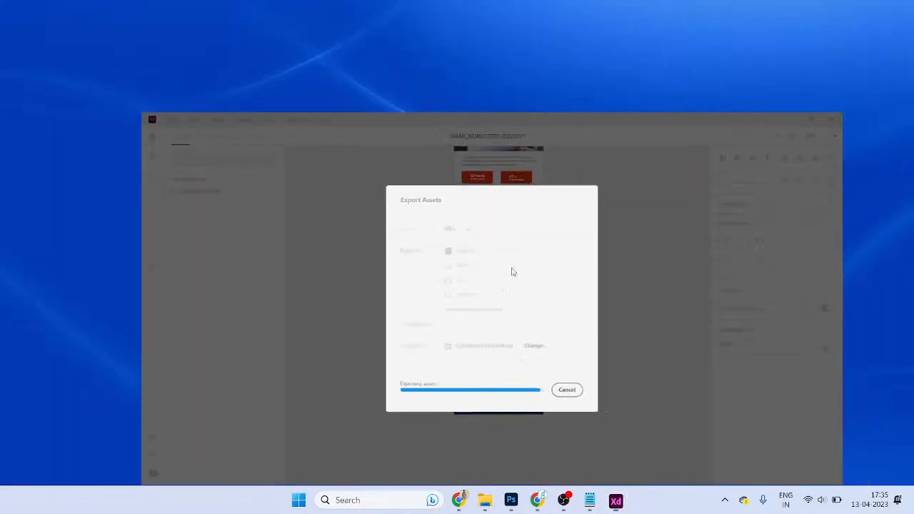
left_click(277, 105)
left_click(252, 39)
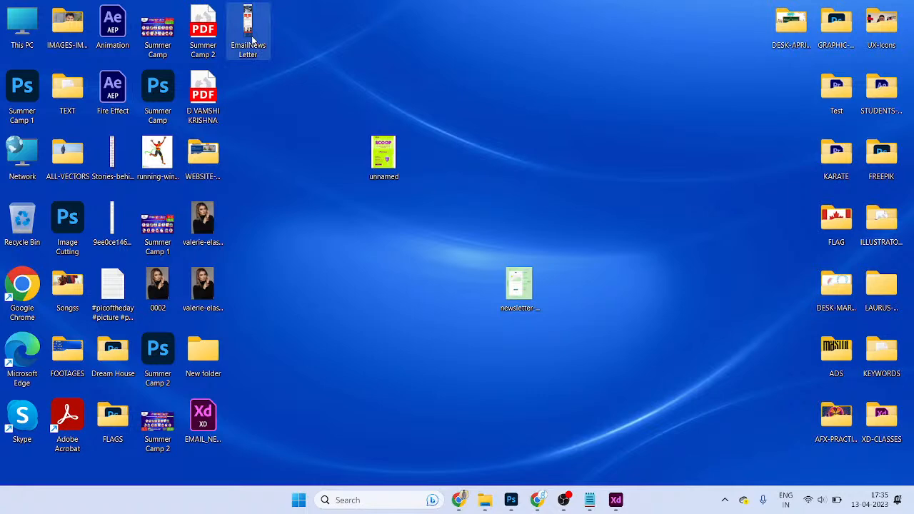
key("alt+Return")
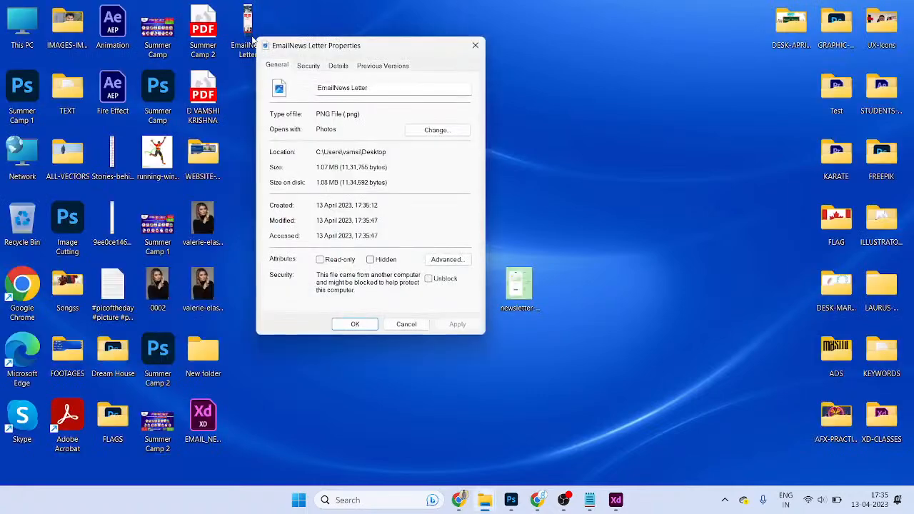
left_click(406, 325)
left_click(250, 29)
key("alt+Return")
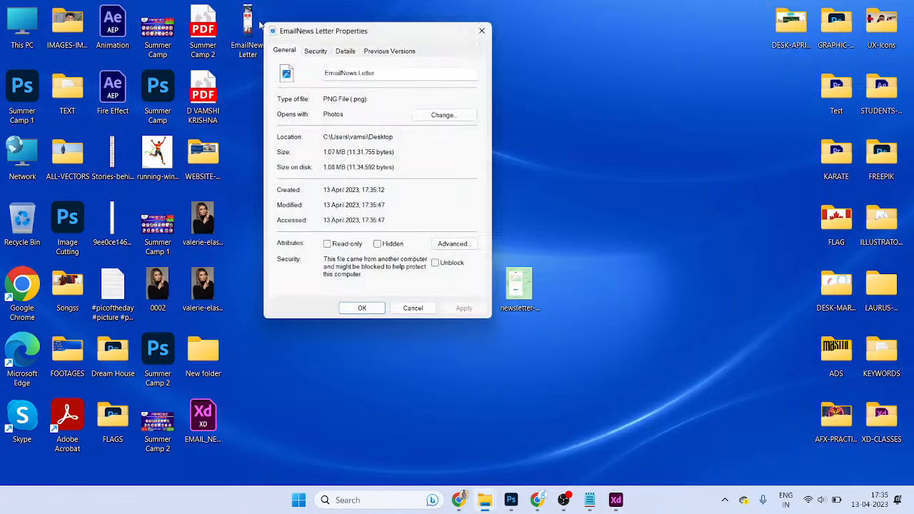
left_click(412, 307)
left_click_drag(279, 373, 324, 420)
double_click(244, 43)
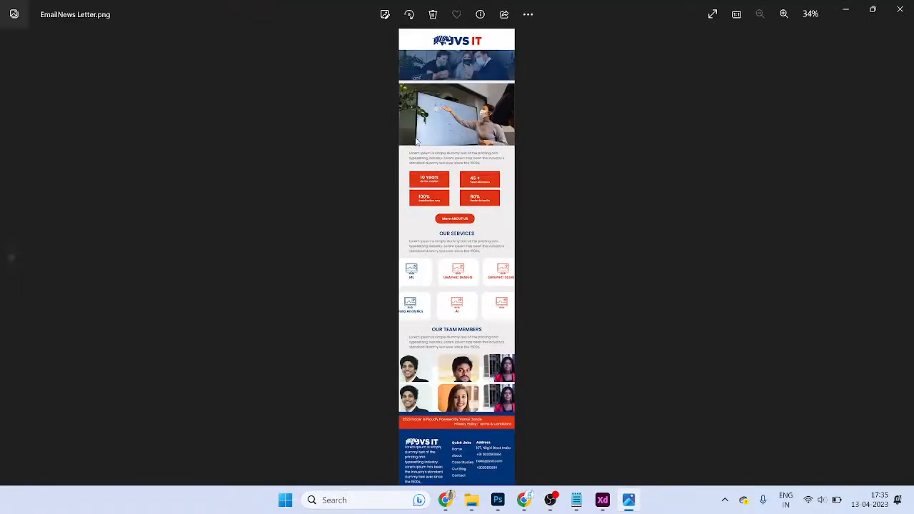
- Zoom the re-exported newsletter image to 69%, scroll down to the footer, then close Photos
double_click(465, 171)
left_click_drag(465, 171, 465, 310)
scroll(465, 310, "down", 5)
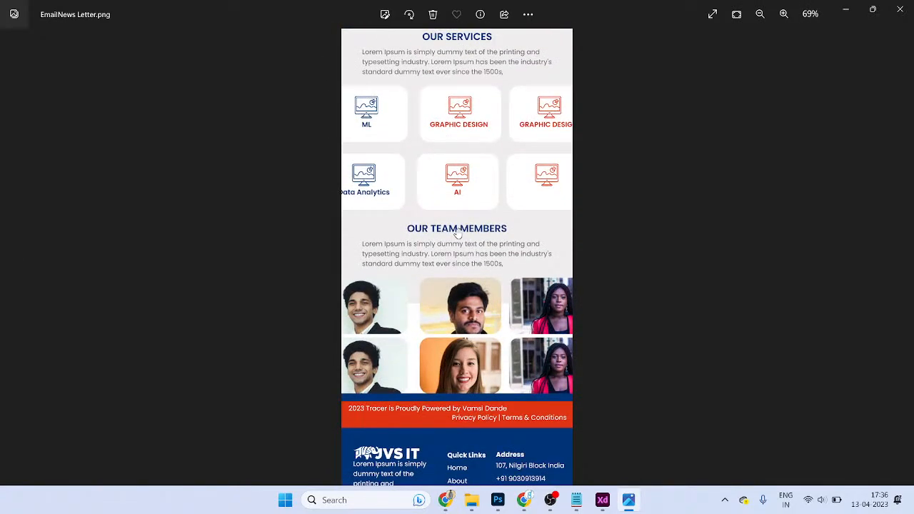
scroll(488, 169, "down", 1)
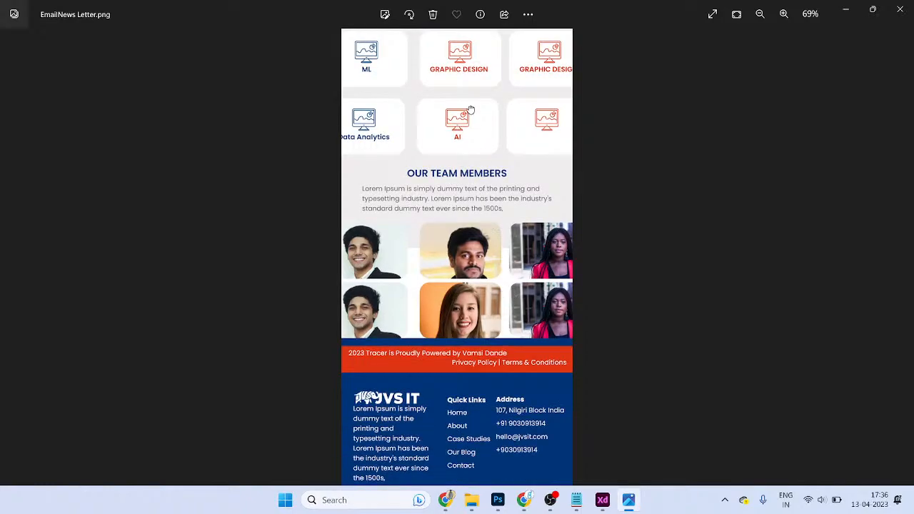
scroll(471, 107, "up", 8)
left_click(900, 9)
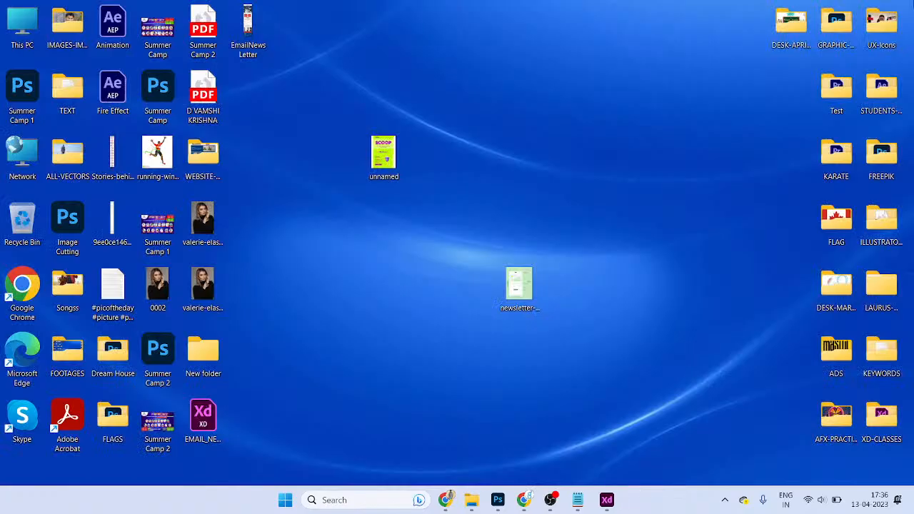